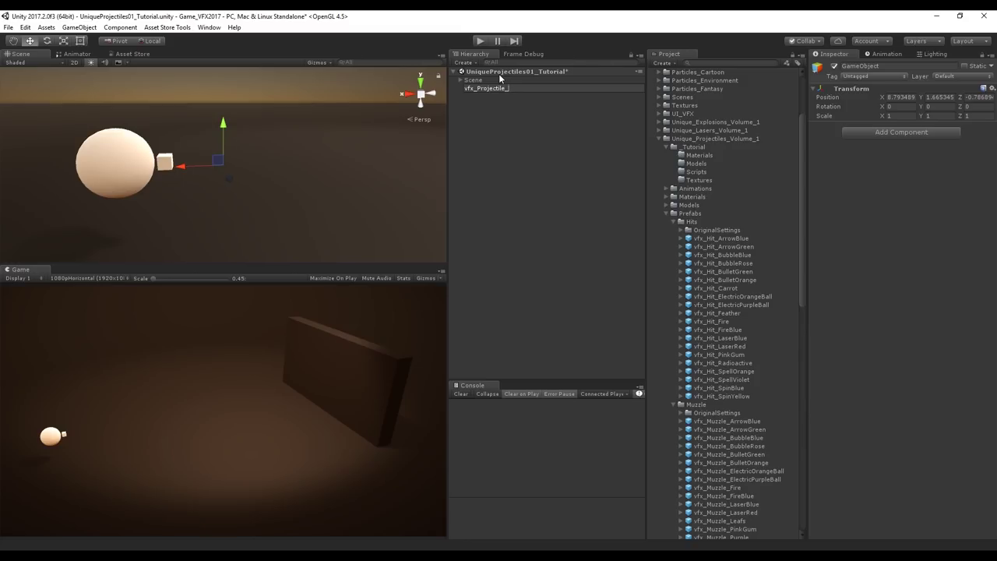
# Name the empty object vfx_Projectile_Tutorial and add a child particle system named Beam to it.
pyautogui.press('Return')
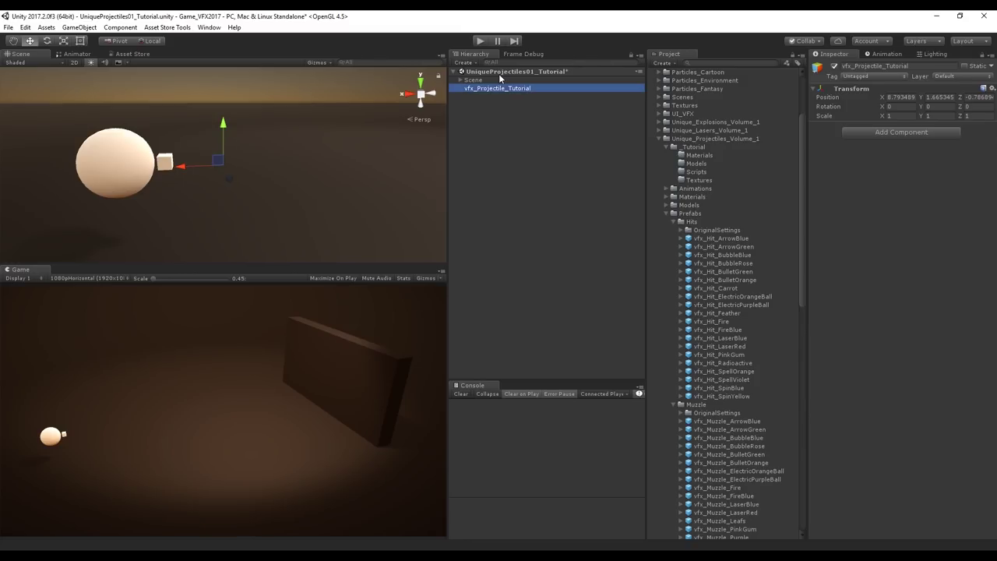
pyautogui.rightClick(484, 88)
pyautogui.moveTo(535, 220)
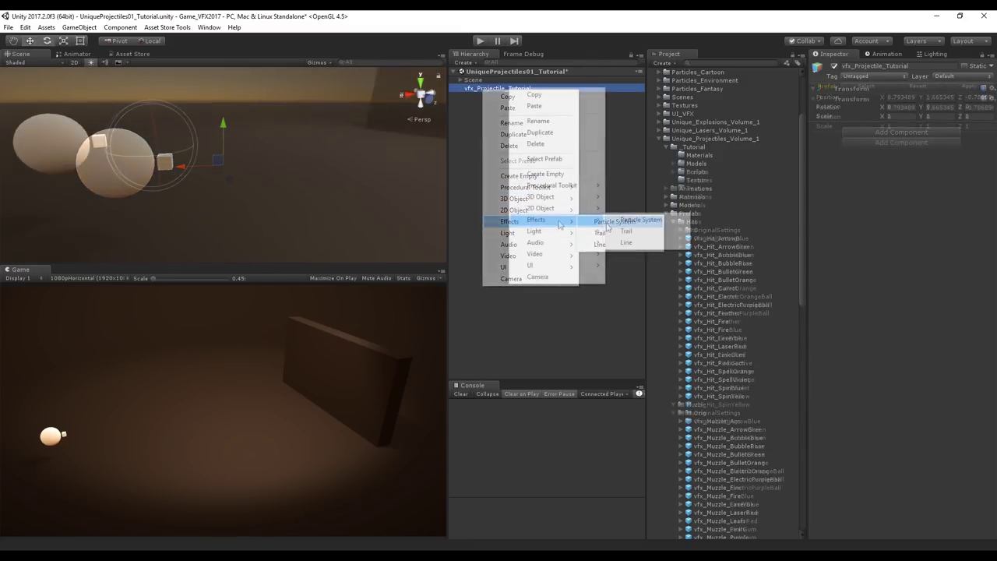
pyautogui.click(633, 221)
pyautogui.click(859, 66)
pyautogui.write('Beam')
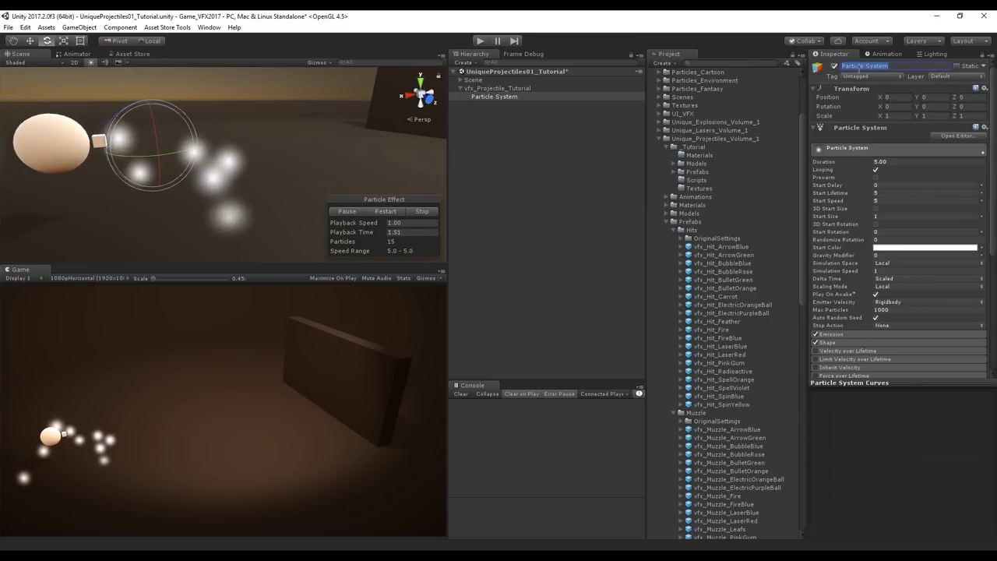
# Set Beam's duration to 0.5, start speed to 0 and start lifetime to 0.5, and enable Prewarm.
pyautogui.click(890, 161)
pyautogui.write('.5')
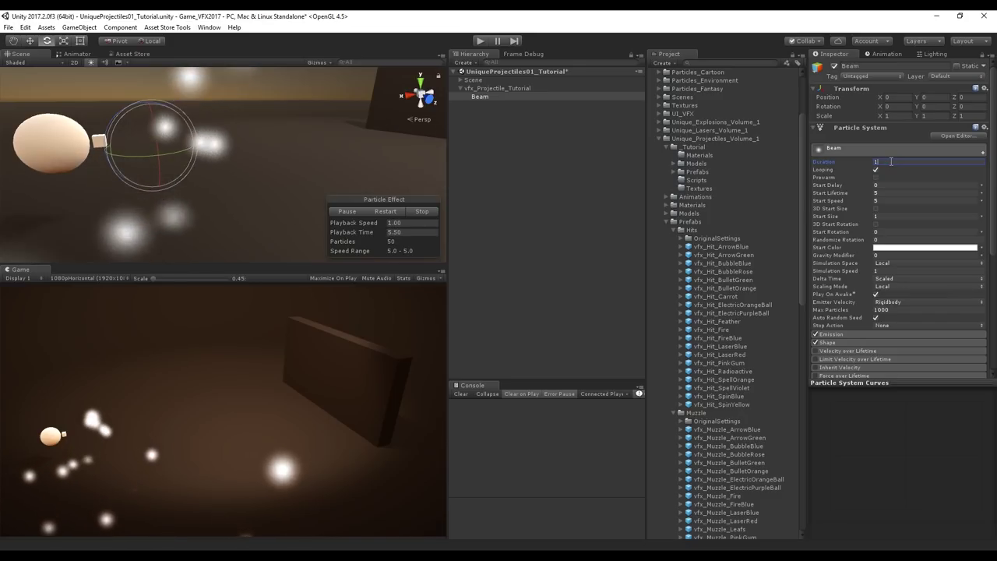
pyautogui.click(882, 201)
pyautogui.write('0')
pyautogui.click(882, 193)
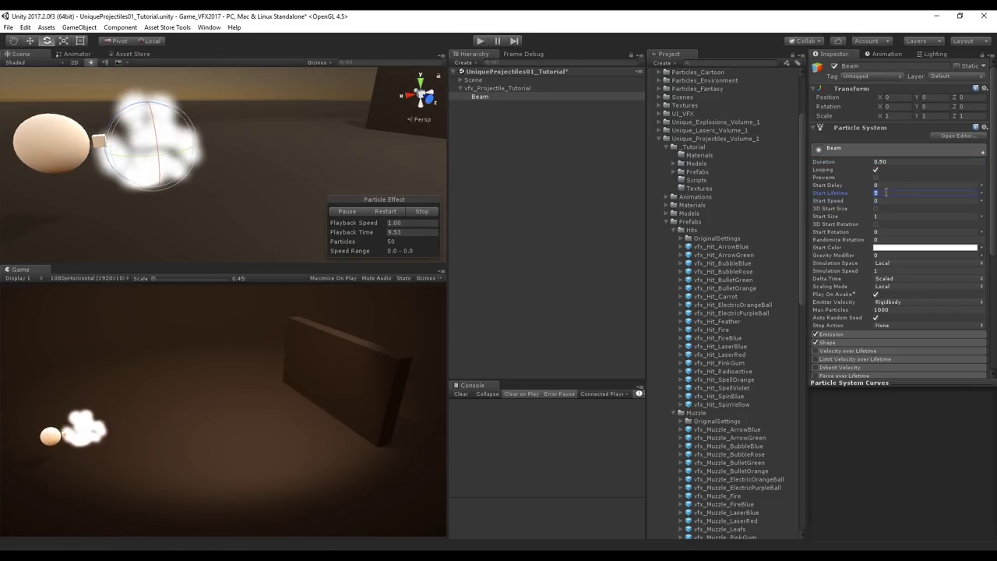
pyautogui.write('.5')
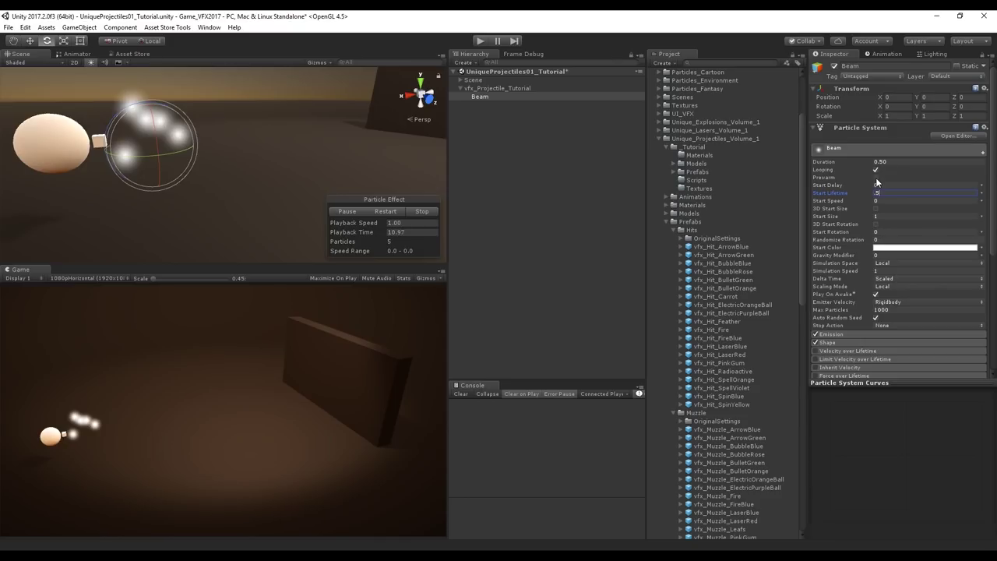
pyautogui.click(876, 177)
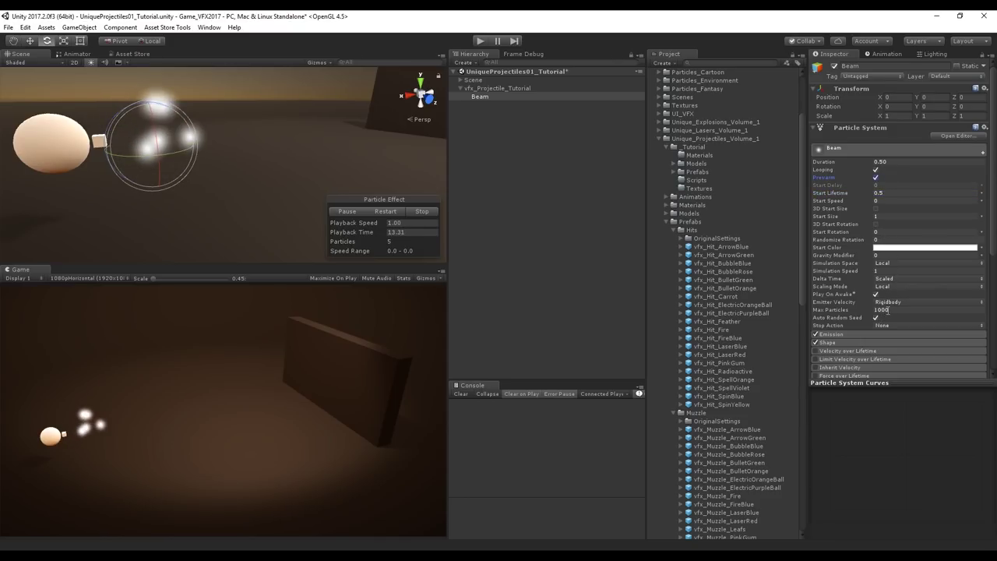
# Disable Beam's Shape module and set its emission rate over time to 2.
pyautogui.click(815, 343)
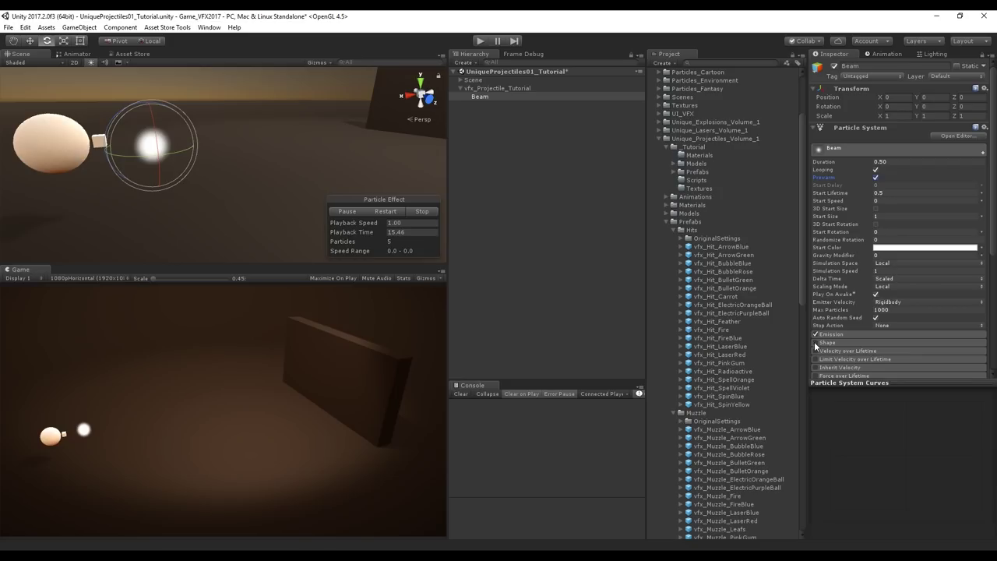
pyautogui.click(832, 333)
pyautogui.click(880, 343)
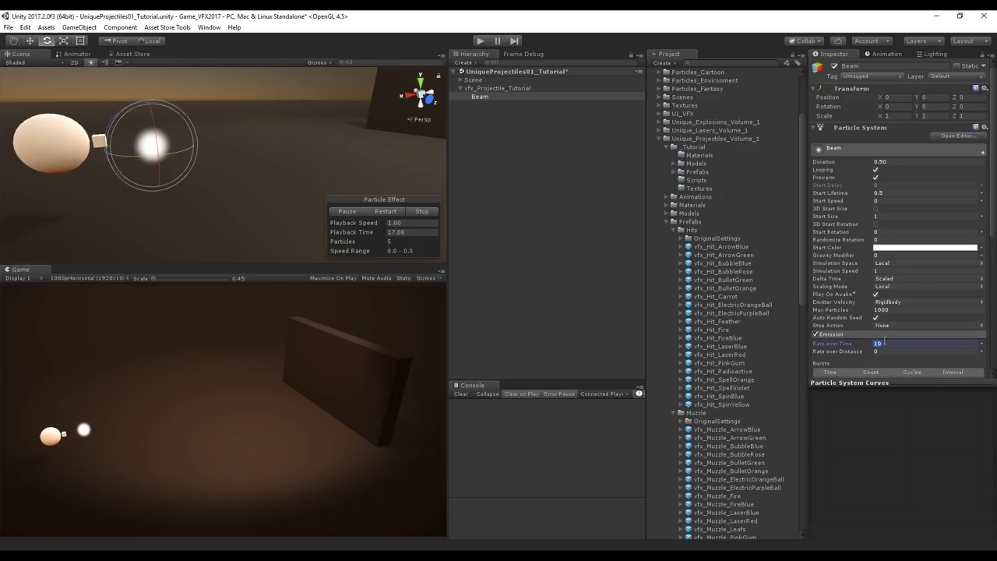
pyautogui.write('2')
# Give Beam a Color over Lifetime gradient with an added alpha key of 0 at 50%.
pyautogui.scroll(-4, 822, 297)
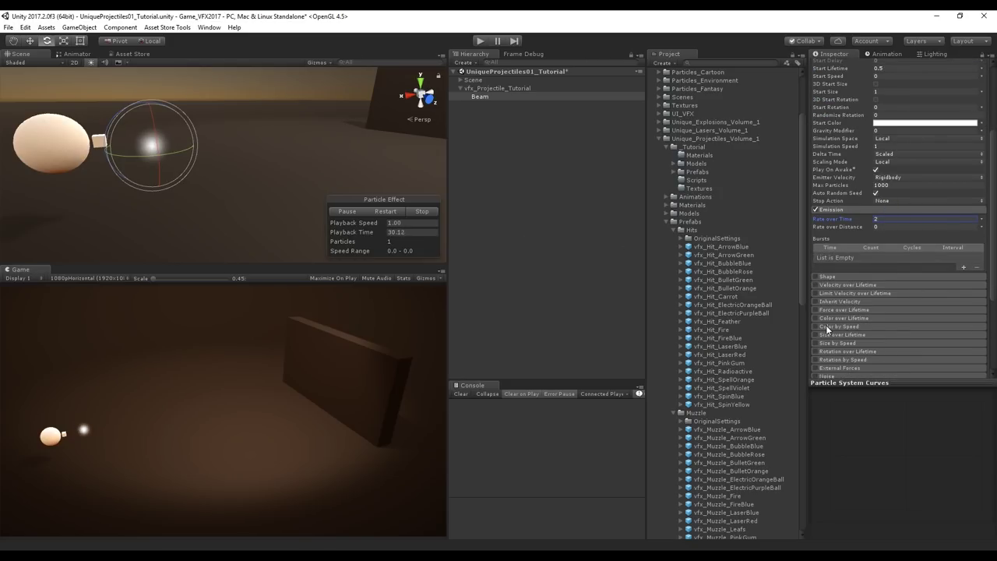
pyautogui.click(832, 319)
pyautogui.click(902, 328)
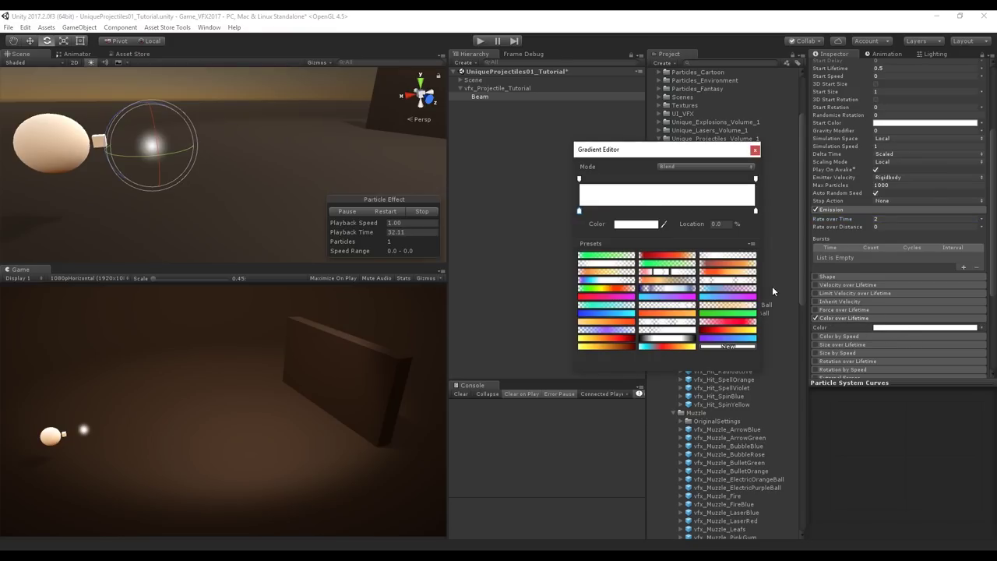
pyautogui.click(667, 180)
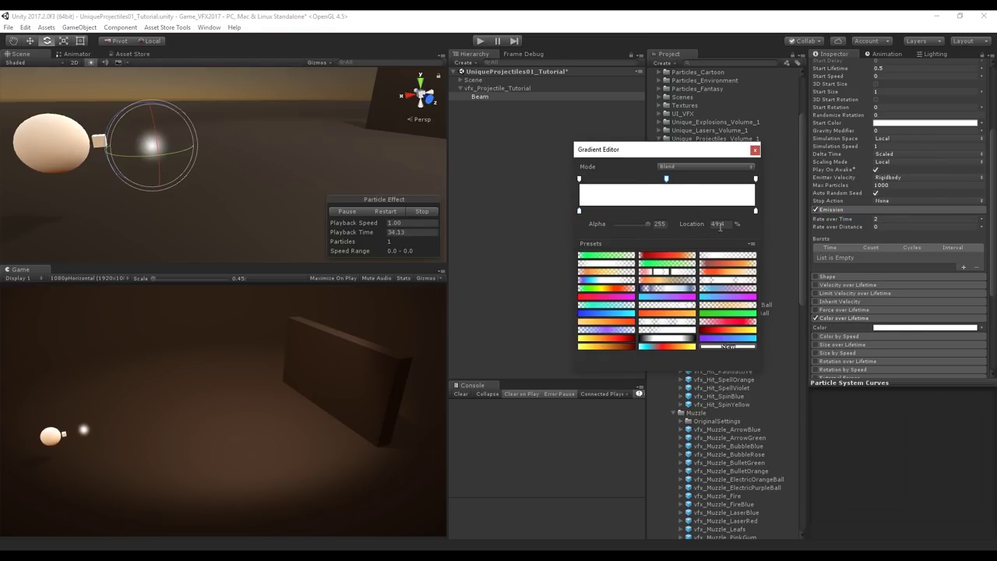
pyautogui.moveTo(647, 224); pyautogui.dragTo(546, 223)
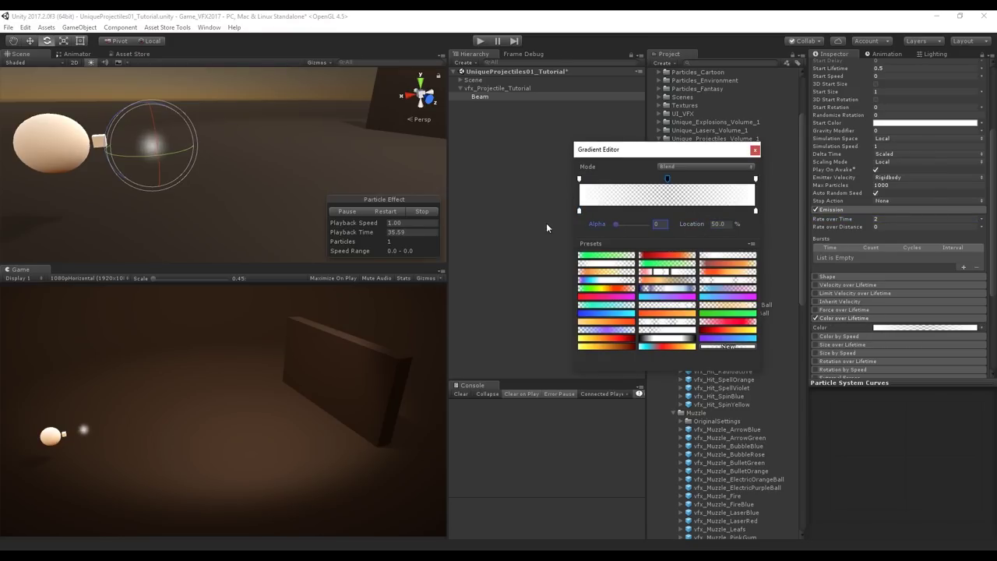
pyautogui.click(755, 150)
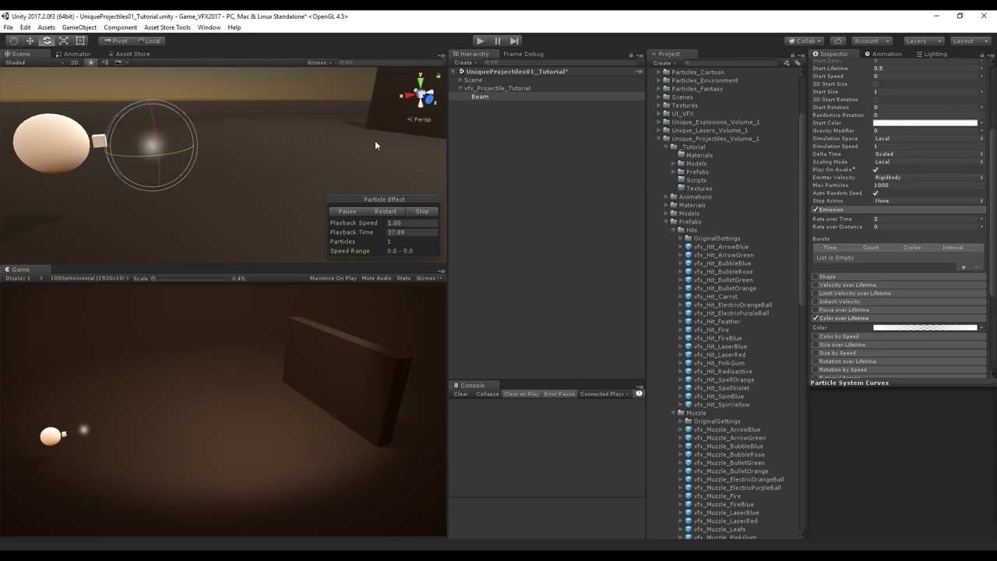
pyautogui.scroll(3, 843, 249)
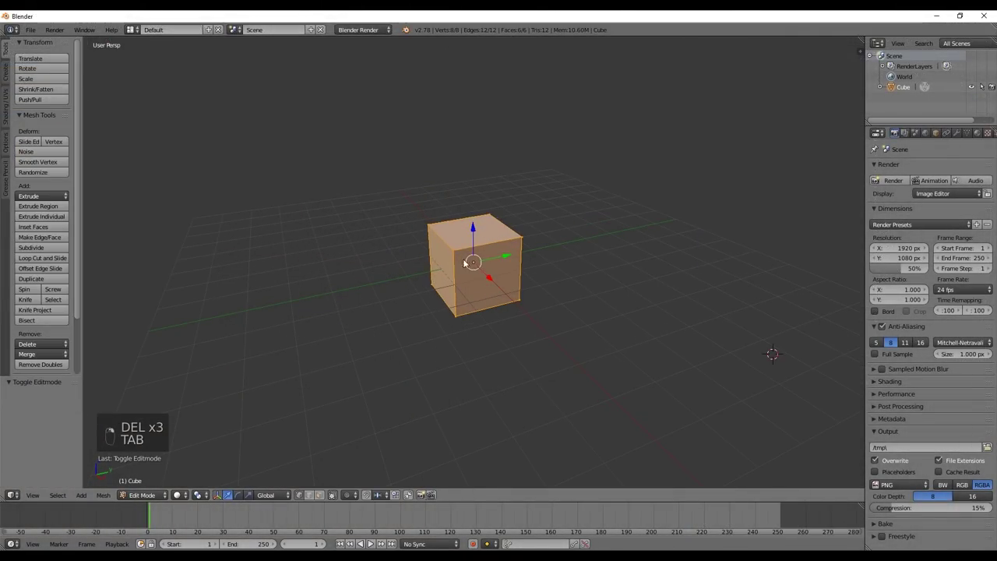
# In Blender, extrude the cube's two opposite end faces and scale them outward along the Y axis.
pyautogui.hotkey('ctrl', 'Tab')
pyautogui.click(439, 279)
pyautogui.rightClick(440, 277)
pyautogui.moveTo(541, 254)
pyautogui.mouseDown(button='middle')
pyautogui.moveTo(507, 245)
pyautogui.moveTo(556, 251)
pyautogui.mouseUp(button='middle')
pyautogui.press('e')
pyautogui.rightClick(558, 253)
pyautogui.press('s')
pyautogui.press('y')
pyautogui.click(829, 214)
# Collapse each of the two extruded end faces to a point by scaling it to 0.
pyautogui.moveTo(364, 281); pyautogui.dragTo(436, 274, button='middle')
pyautogui.press('a')
pyautogui.rightClick(335, 287)
pyautogui.press('s')
pyautogui.click(328, 287)
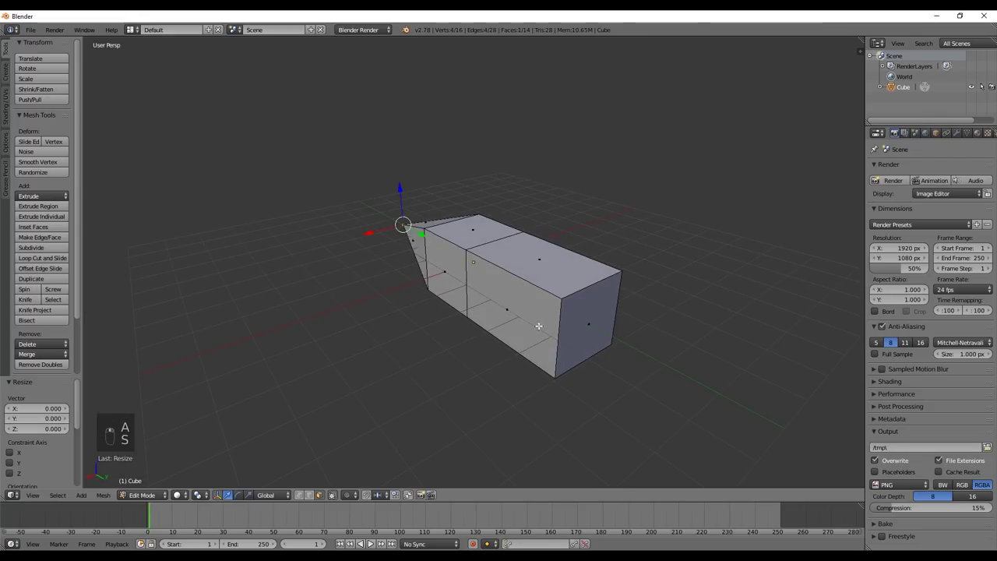
pyautogui.rightClick(574, 318)
pyautogui.press('s')
pyautogui.press('0')
pyautogui.press('Return')
# Select the two edge loops around the middle section and scale them apart along Y by about 1.3.
pyautogui.moveTo(574, 318); pyautogui.dragTo(636, 326, button='middle')
pyautogui.hotkey('ctrl', 'Tab')
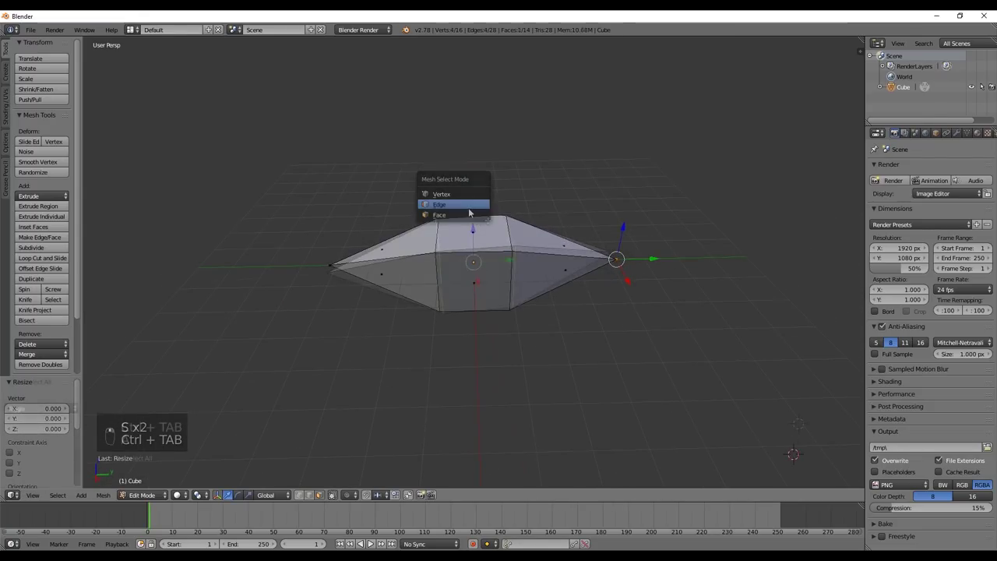
pyautogui.click(470, 207)
pyautogui.press('a')
pyautogui.keyDown('alt'); pyautogui.rightClick(511, 235); pyautogui.keyUp('alt')
pyautogui.keyDown('alt'); pyautogui.keyDown('shift'); pyautogui.rightClick(437, 236); pyautogui.keyUp('shift'); pyautogui.keyUp('alt')
pyautogui.moveTo(437, 235); pyautogui.dragTo(467, 230, button='middle')
pyautogui.press('s')
pyautogui.press('y')
pyautogui.click(545, 200)
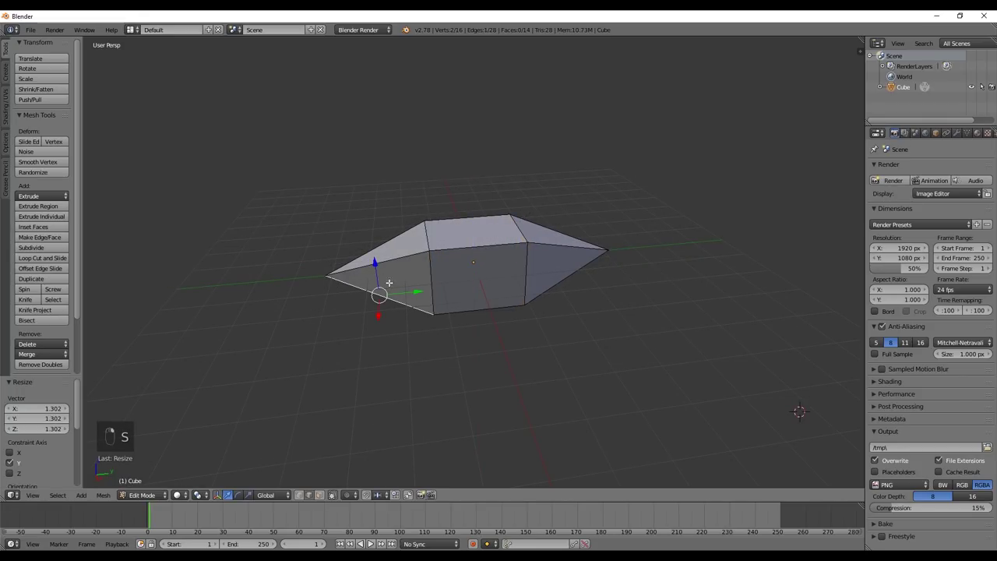
# Remove the duplicate vertices from the whole mesh.
pyautogui.press('a')
pyautogui.press('a')
pyautogui.click(547, 175)
pyautogui.press('w')
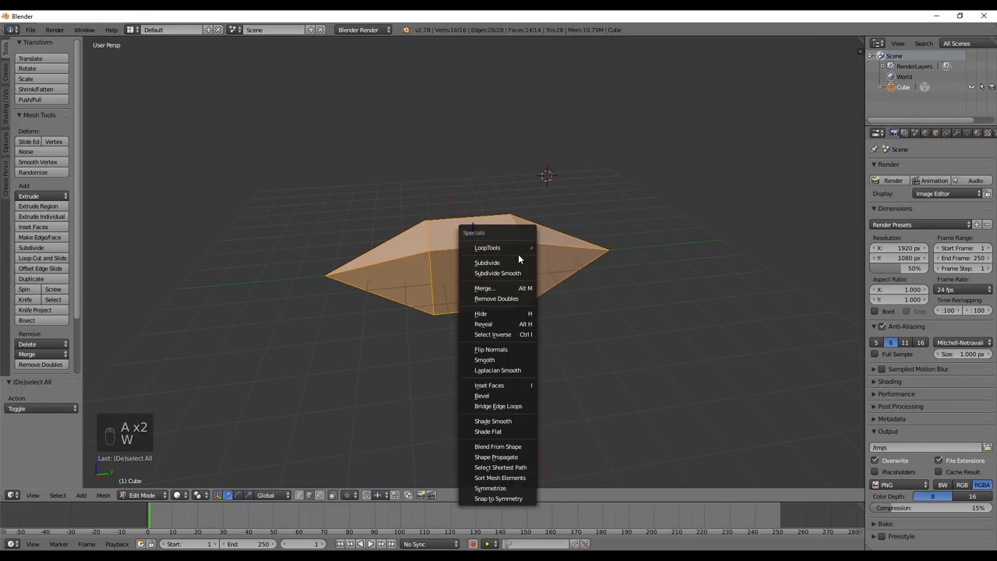
pyautogui.click(486, 302)
# Select the two tip vertices and scale them outward along Y to lengthen the mesh.
pyautogui.hotkey('ctrl', 'Tab')
pyautogui.click(367, 250)
pyautogui.rightClick(325, 275)
pyautogui.press('g')
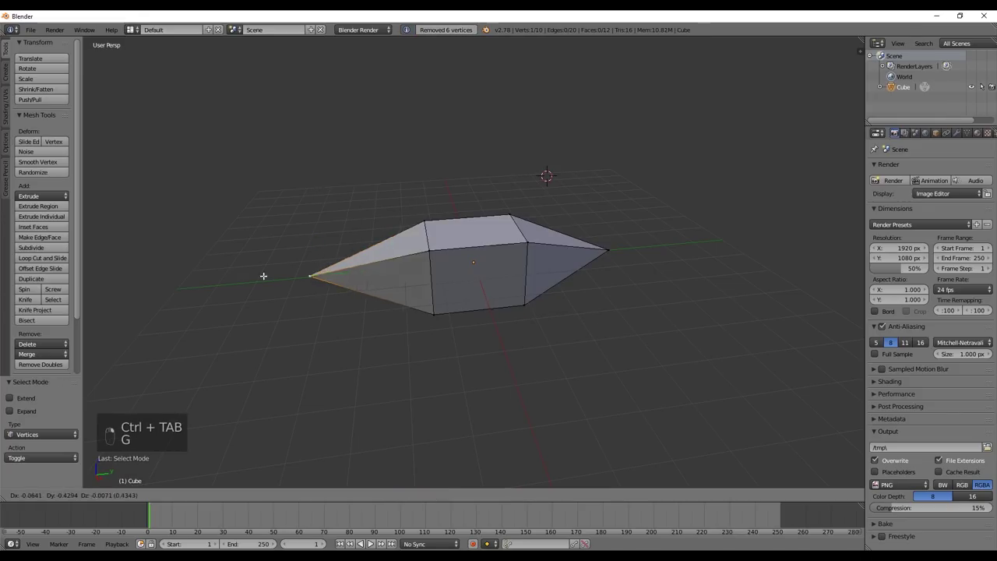
pyautogui.rightClick(283, 215)
pyautogui.keyDown('shift'); pyautogui.rightClick(608, 250); pyautogui.keyUp('shift')
pyautogui.press('s')
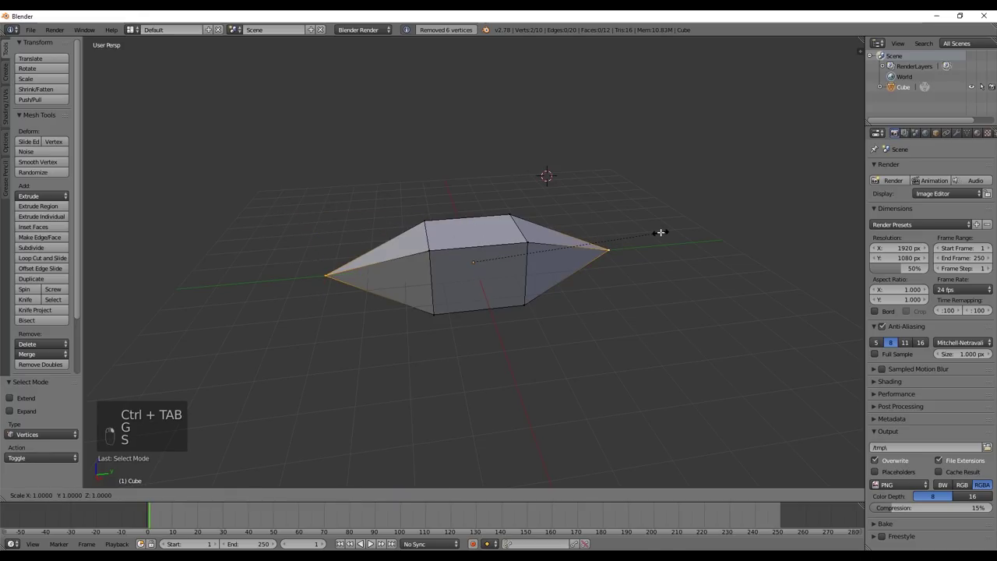
pyautogui.middleClick(675, 229)
pyautogui.click(705, 226)
# Leave mesh editing and apply the object's scale, rotation and location.
pyautogui.moveTo(650, 297); pyautogui.dragTo(721, 285, button='middle')
pyautogui.press('Tab')
pyautogui.press('Tab')
pyautogui.moveTo(565, 306); pyautogui.dragTo(517, 294, button='middle')
pyautogui.moveTo(413, 305); pyautogui.dragTo(421, 332, button='middle')
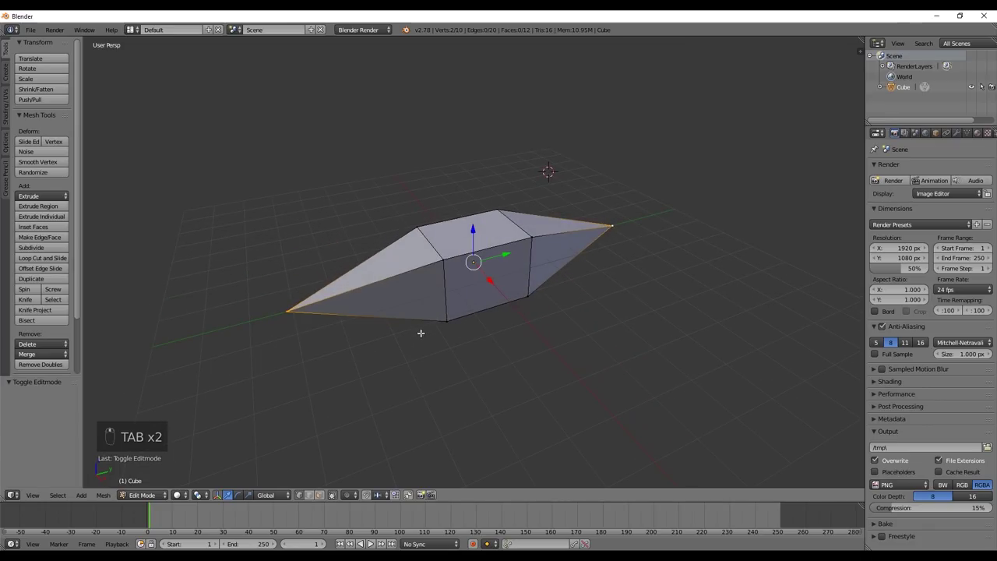
pyautogui.press('Tab')
pyautogui.hotkey('ctrl', 'a')
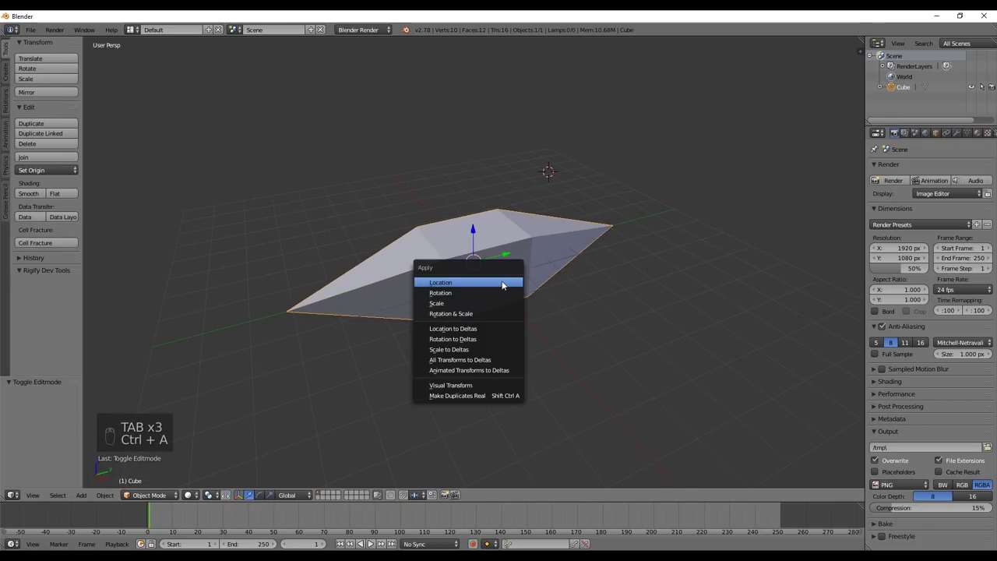
pyautogui.click(463, 303)
pyautogui.hotkey('ctrl', 'a')
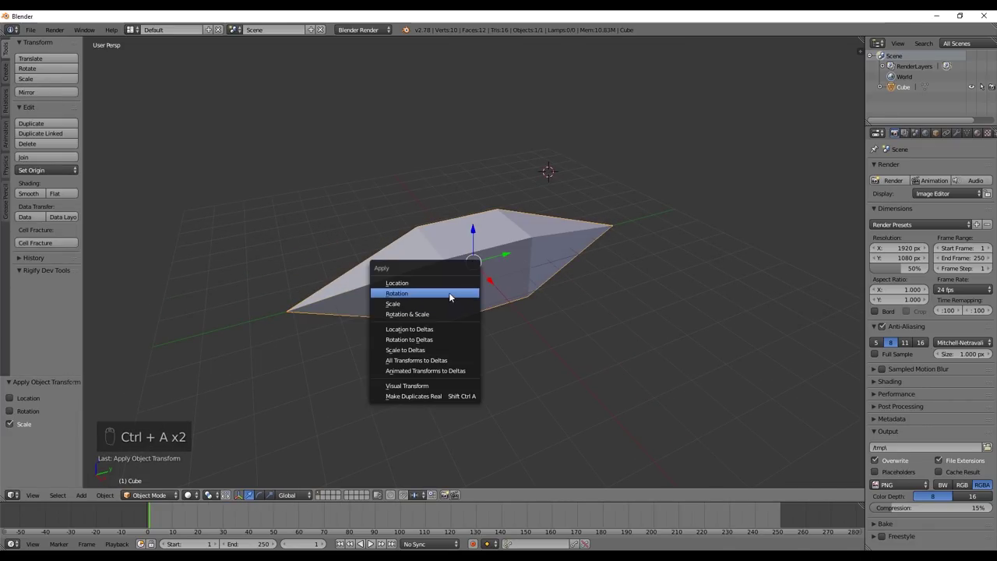
pyautogui.click(452, 291)
pyautogui.hotkey('ctrl', 'a')
pyautogui.click(443, 275)
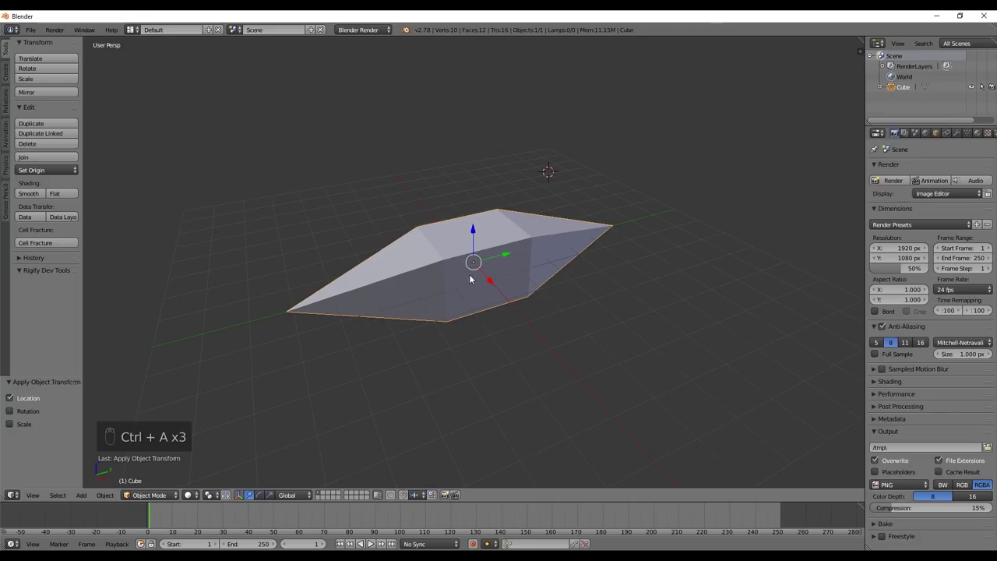
# Mark the chain of three lower edges running from tip to tip as a UV seam.
pyautogui.press('Tab')
pyautogui.press('a')
pyautogui.press('a')
pyautogui.press('a')
pyautogui.press('a')
pyautogui.press('a')
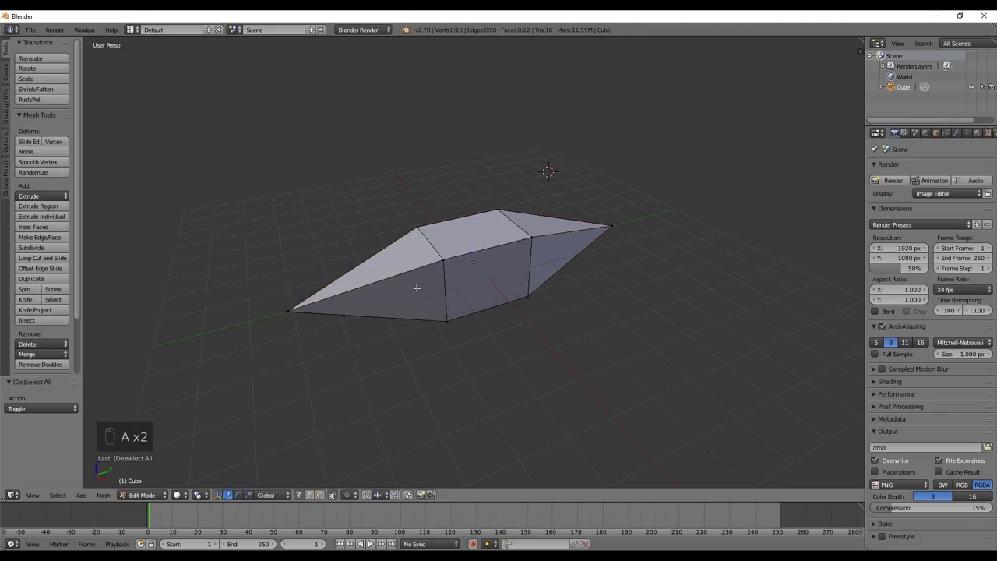
pyautogui.hotkey('ctrl', 'Tab')
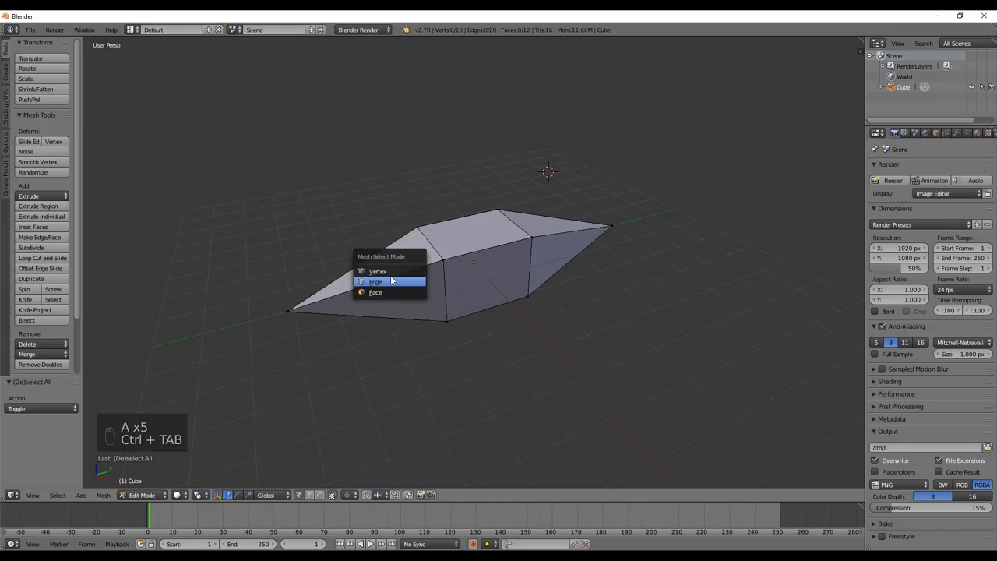
pyautogui.click(397, 282)
pyautogui.moveTo(428, 314); pyautogui.dragTo(417, 283, button='middle')
pyautogui.click(417, 283)
pyautogui.keyDown('shift'); pyautogui.click(480, 296); pyautogui.keyUp('shift')
pyautogui.keyDown('shift'); pyautogui.click(568, 280); pyautogui.keyUp('shift')
pyautogui.moveTo(568, 281); pyautogui.dragTo(531, 304, button='middle')
pyautogui.hotkey('ctrl', 'e')
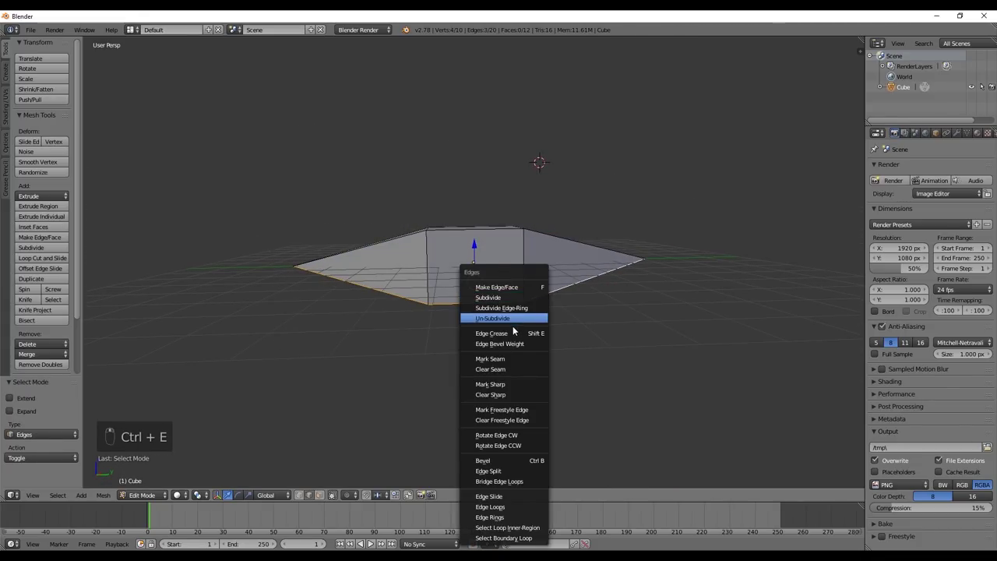
pyautogui.hotkey('ctrl', 'z')
pyautogui.hotkey('ctrl', 'e')
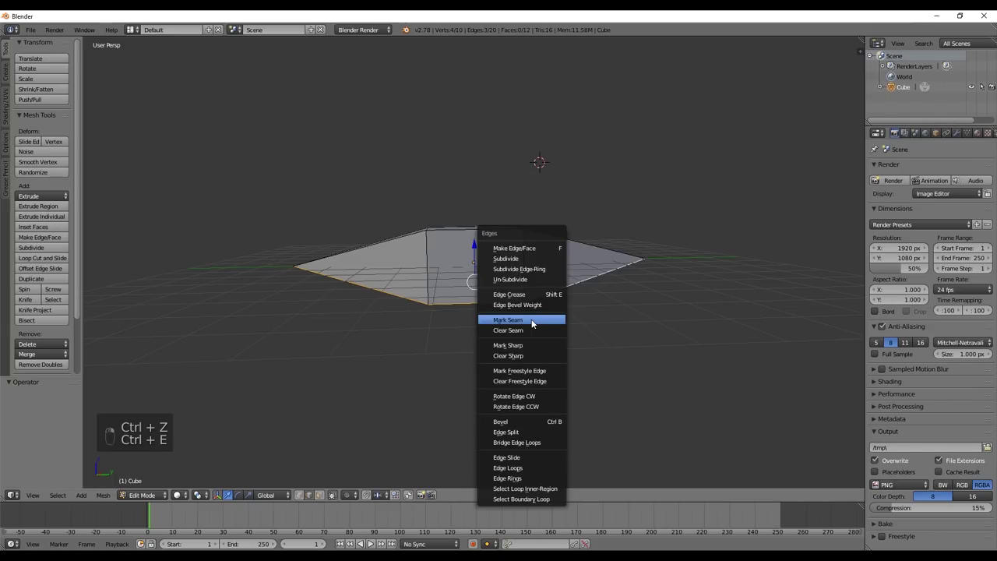
pyautogui.click(533, 323)
# Select the whole mesh and unwrap its UVs.
pyautogui.press('a')
pyautogui.moveTo(533, 319); pyautogui.dragTo(574, 334, button='middle')
pyautogui.press('a')
pyautogui.press('u')
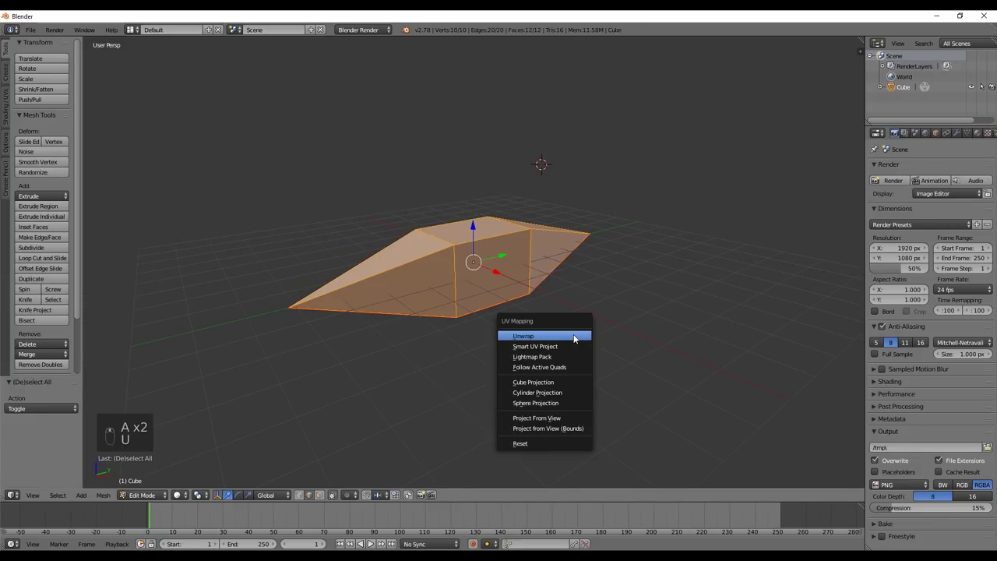
pyautogui.click(575, 337)
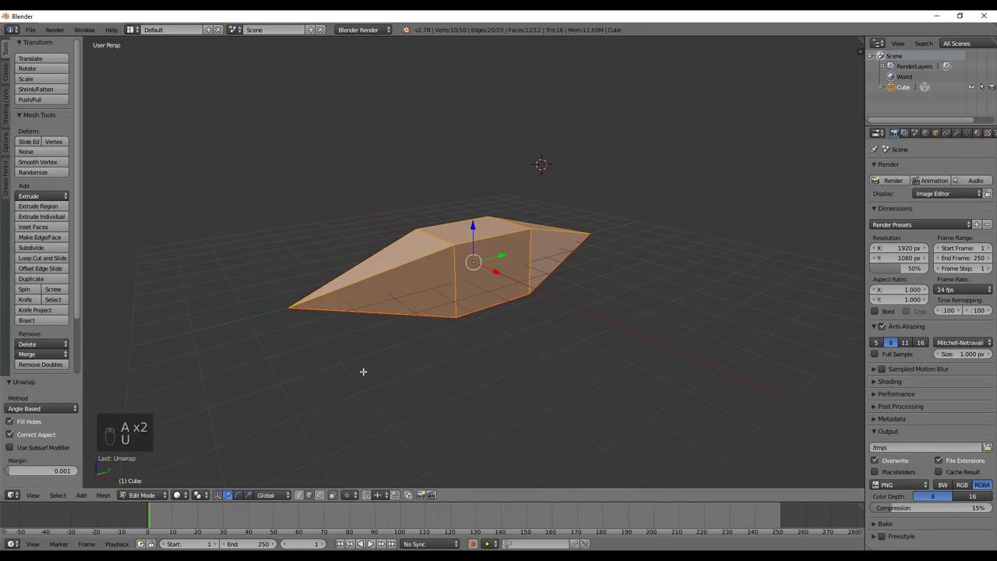
# Split the 3D view in two and turn one half into a UV/Image Editor.
pyautogui.moveTo(4, 499); pyautogui.dragTo(352, 497)
pyautogui.click(13, 496)
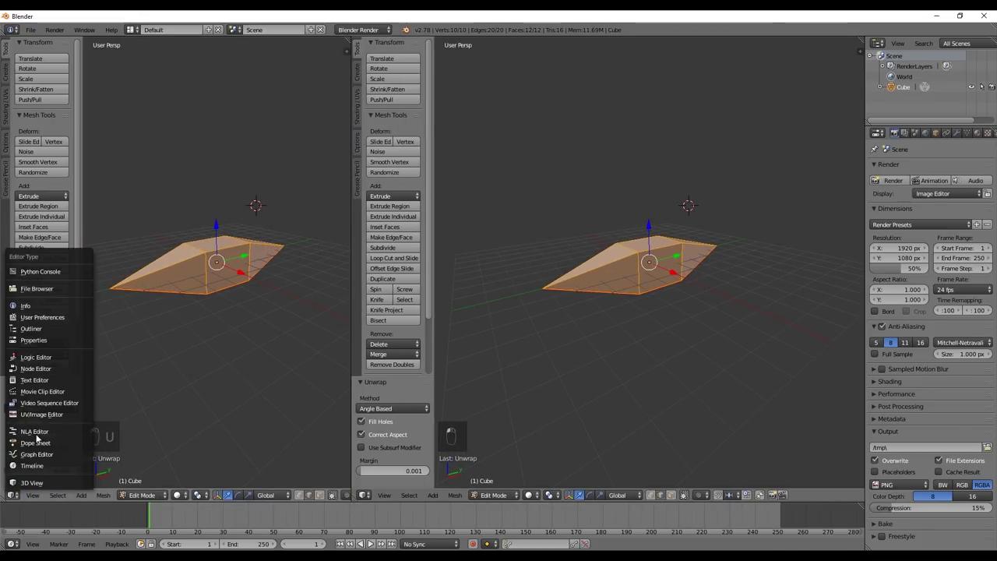
pyautogui.click(45, 415)
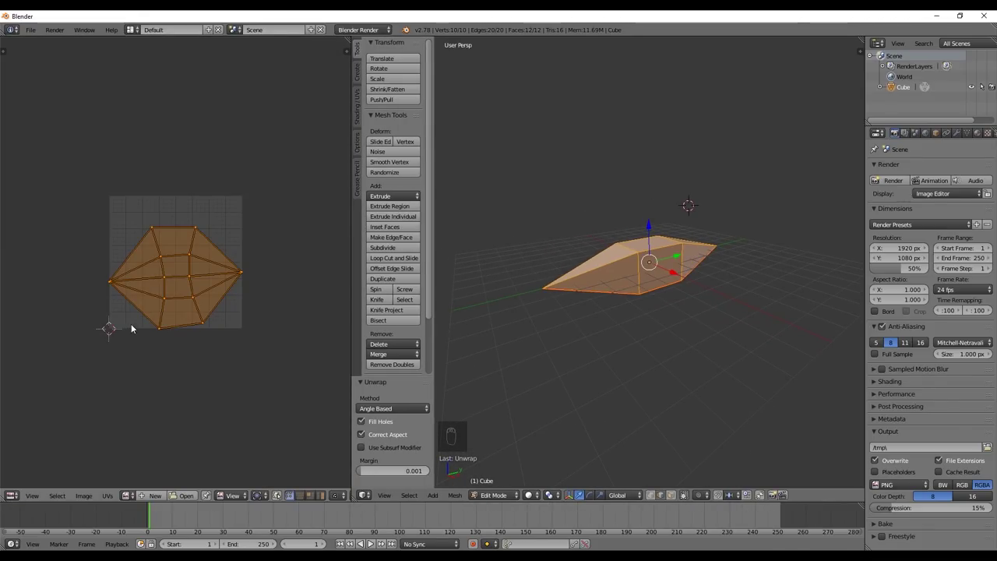
# Straighten the middle row of UV vertices, tips included, by scaling it to 0 along Y.
pyautogui.scroll(4, 132, 319)
pyautogui.scroll(-2, 212, 312)
pyautogui.press('a')
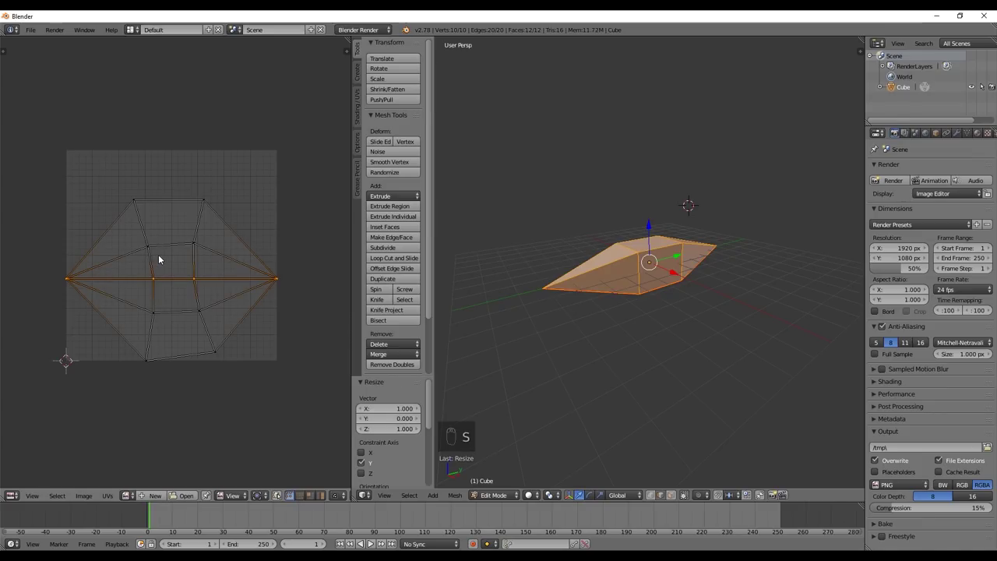
pyautogui.hotkey('ctrl', 'z')
pyautogui.hotkey('ctrl', 'z')
# Move the outer UV vertices so the bottom edge is horizontal and its corners sit directly below the top corners.
pyautogui.press('a')
pyautogui.press('b')
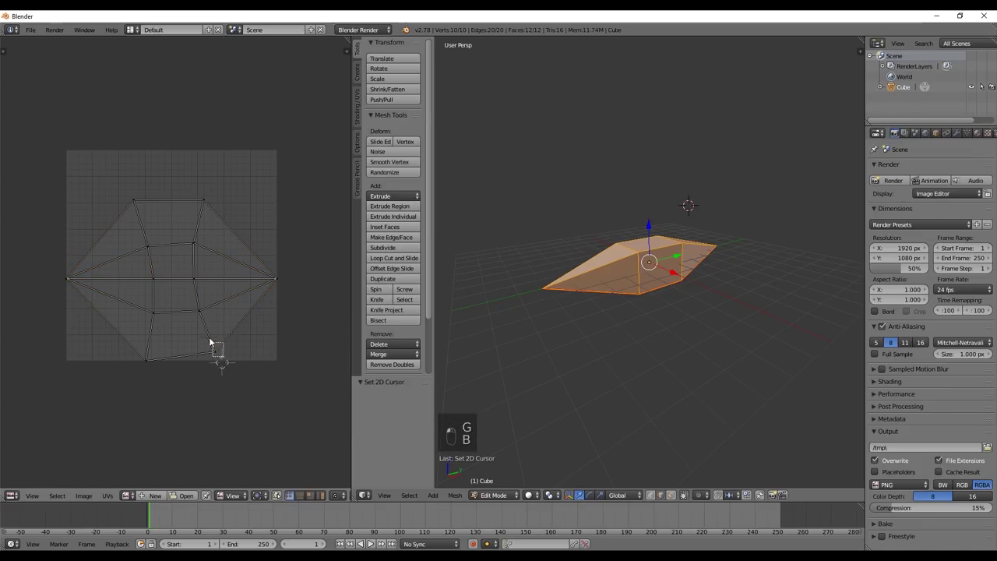
pyautogui.press('g')
pyautogui.press('g')
pyautogui.press('a')
pyautogui.press('b')
pyautogui.moveTo(230, 359); pyautogui.dragTo(284, 374, button='middle')
pyautogui.press('g')
pyautogui.press('g')
pyautogui.rightClick(255, 328)
pyautogui.press('g')
pyautogui.press('g')
pyautogui.press('a')
# Move both inner columns of UV vertices along X until they line up vertically with the outer corners.
pyautogui.scroll(1, 246, 269)
pyautogui.moveTo(253, 273); pyautogui.dragTo(210, 273, button='middle')
pyautogui.press('g')
pyautogui.rightClick(154, 297)
pyautogui.press('g')
pyautogui.click(149, 275)
pyautogui.press('g')
pyautogui.press('x')
pyautogui.click(137, 221)
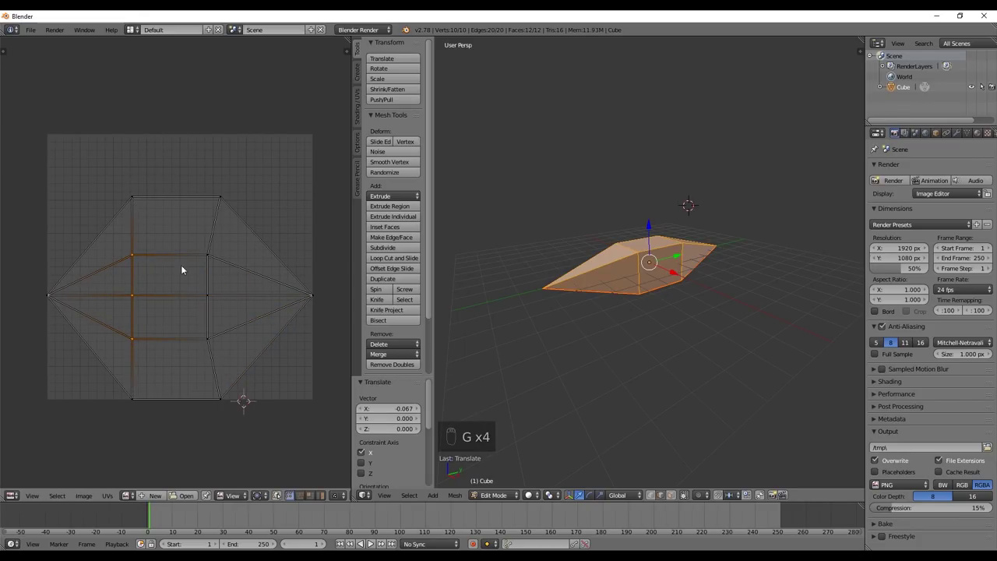
pyautogui.press('g')
pyautogui.middleClick(216, 280)
pyautogui.click(222, 213)
# Select the whole UV layout and move it up along Y to centre it in the UV square.
pyautogui.press('a')
pyautogui.press('b')
pyautogui.moveTo(321, 409); pyautogui.dragTo(1, 188)
pyautogui.press('g')
pyautogui.middleClick(216, 231)
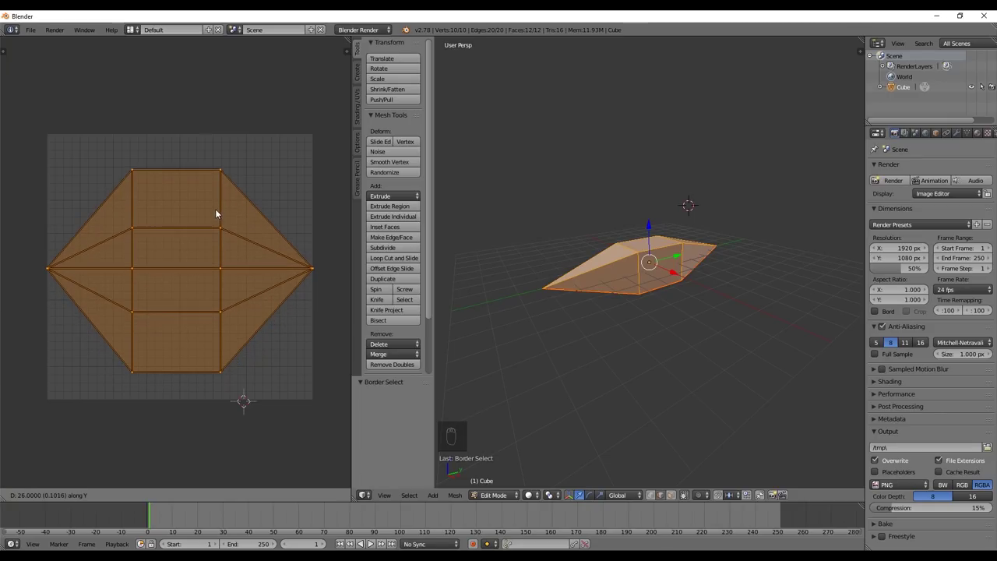
pyautogui.click(213, 207)
# Leave Edit Mode and rename both the object and its mesh data ProjectileTut.
pyautogui.press('Tab')
pyautogui.click(936, 132)
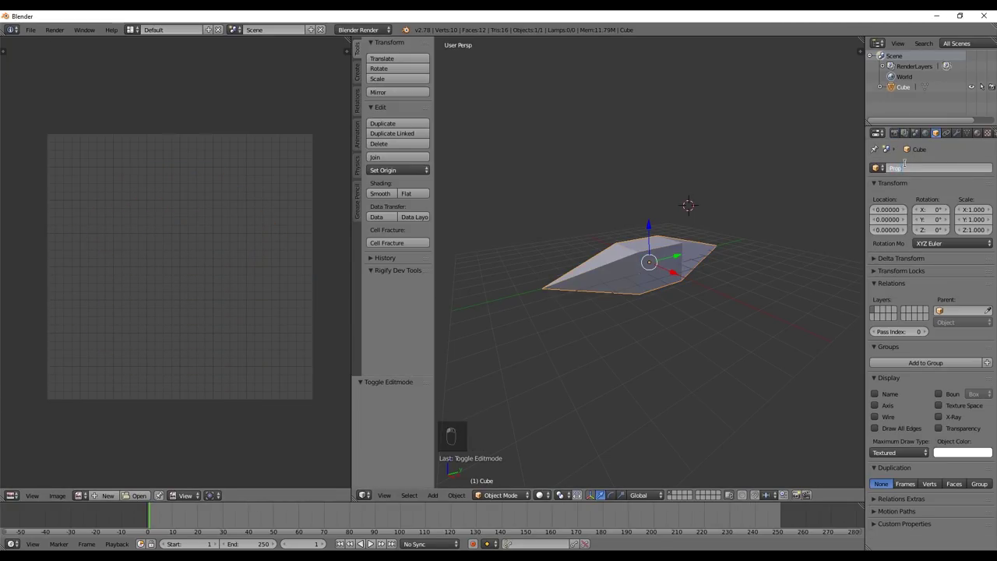
pyautogui.press('Return')
pyautogui.click(967, 133)
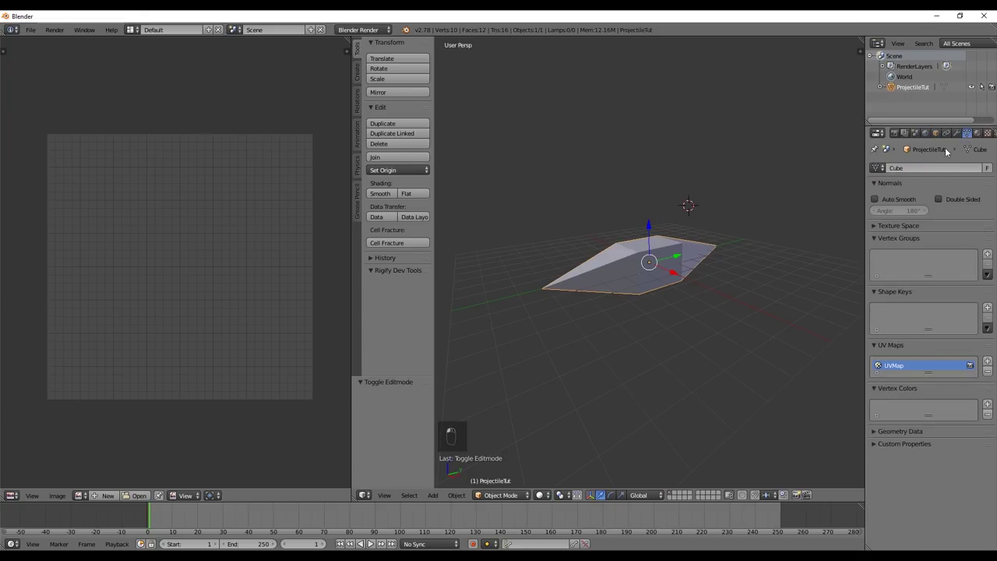
# Export the projectile mesh as an FBX file into the Unity project's tutorial Models folder.
pyautogui.click(30, 30)
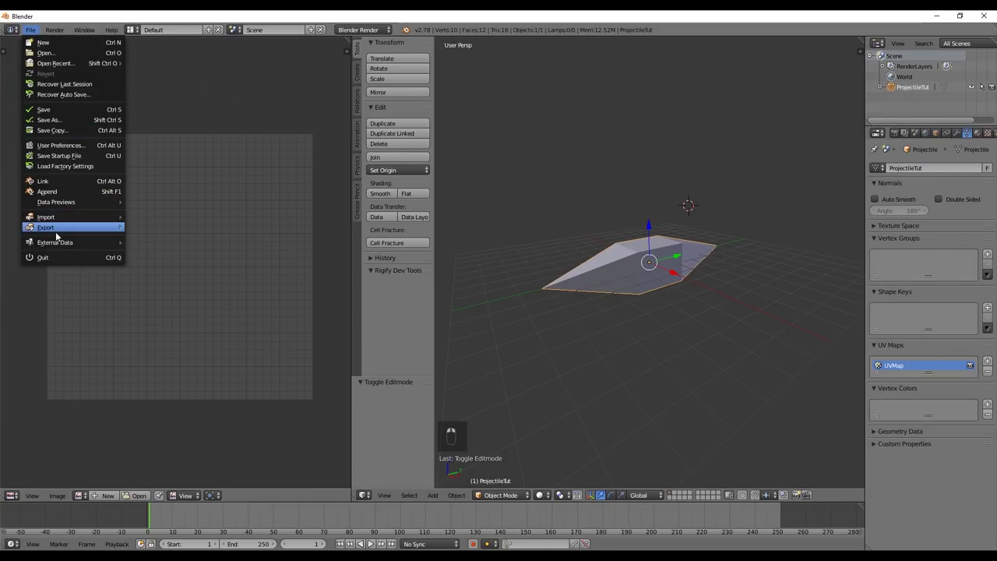
pyautogui.moveTo(127, 229)
pyautogui.click(159, 258)
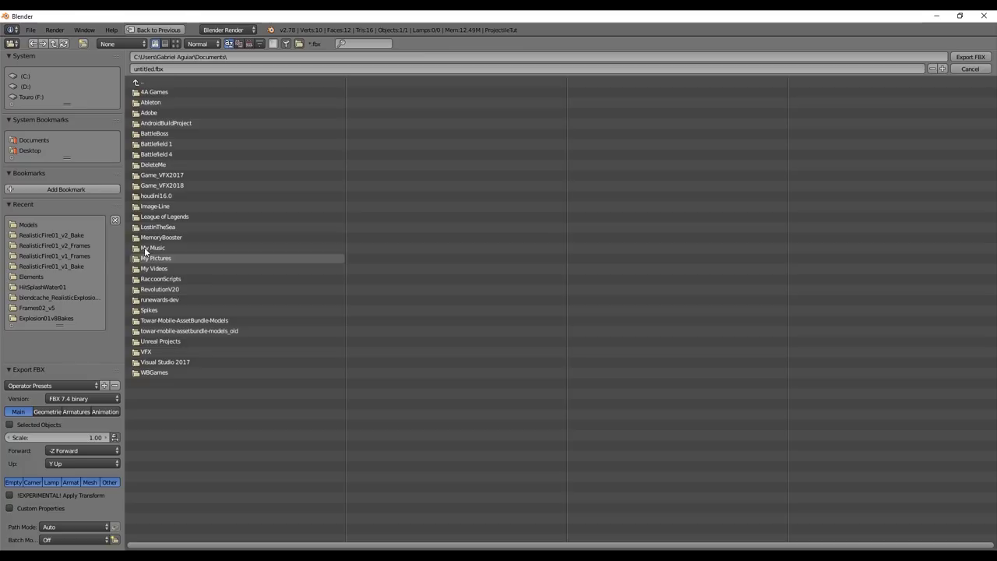
pyautogui.click(159, 101)
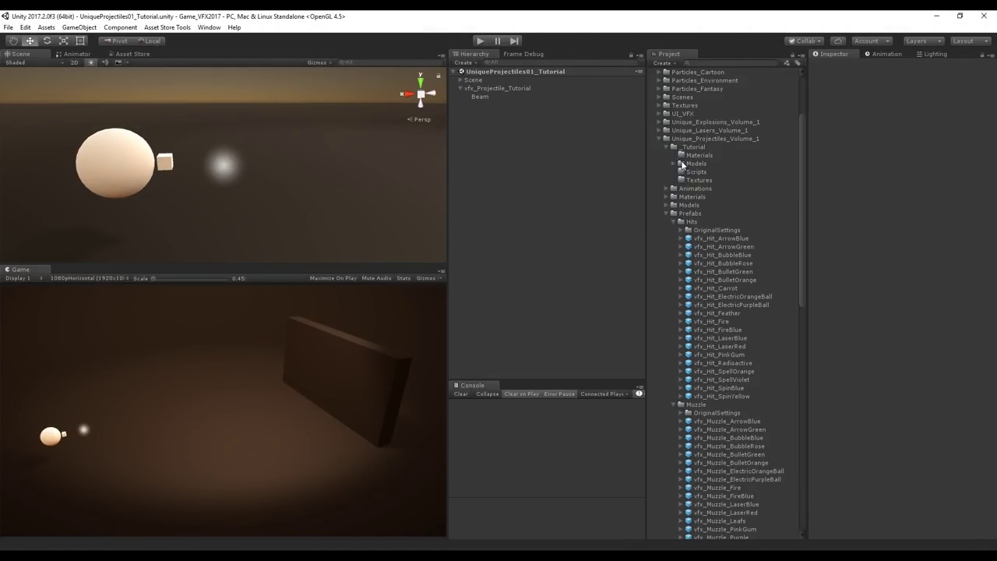
# In Unity, turn off material import and animation import for the ProjectileTut model in the tutorial Models folder.
pyautogui.click(675, 165)
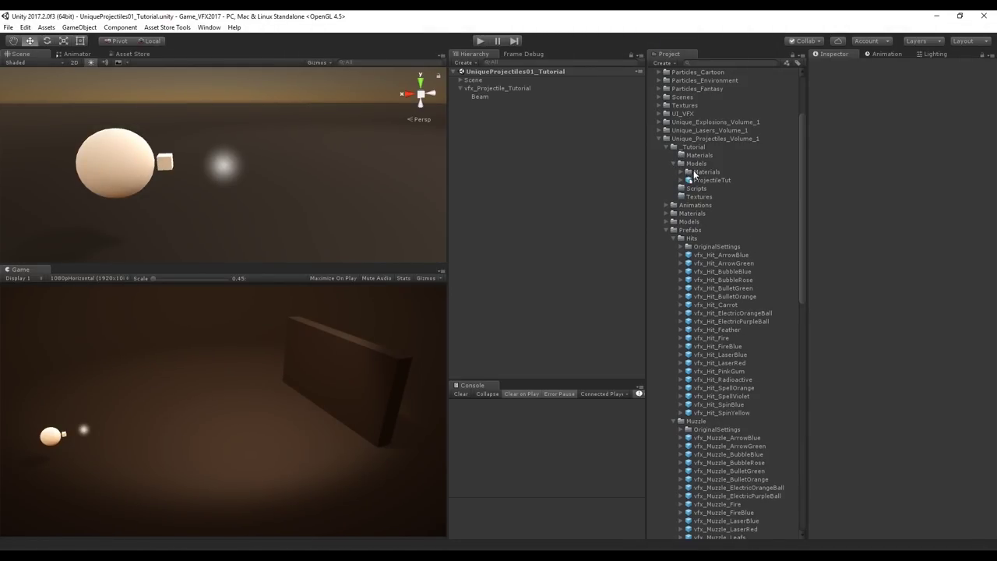
pyautogui.click(696, 180)
pyautogui.click(698, 172)
pyautogui.click(712, 180)
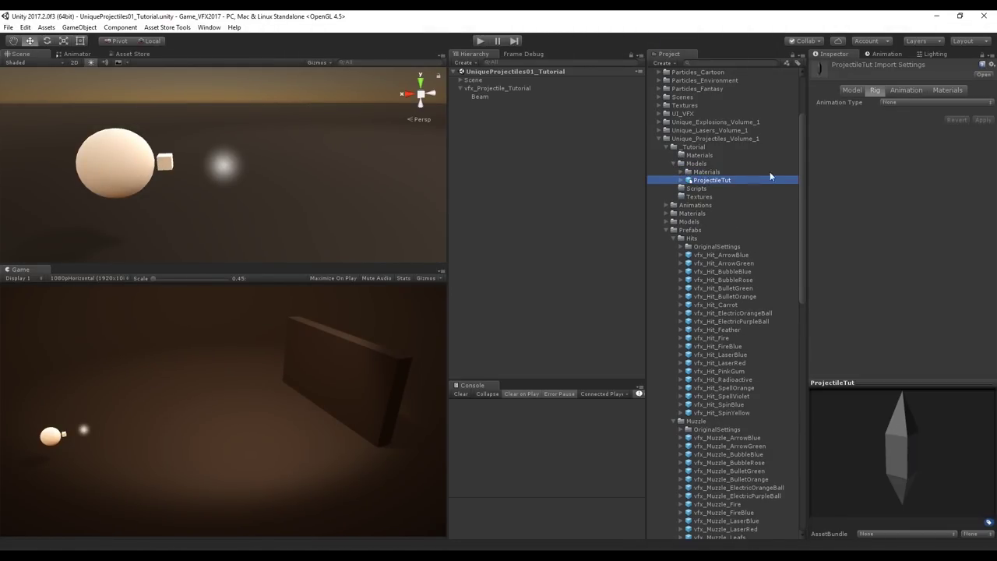
pyautogui.click(946, 90)
pyautogui.click(884, 102)
pyautogui.click(906, 91)
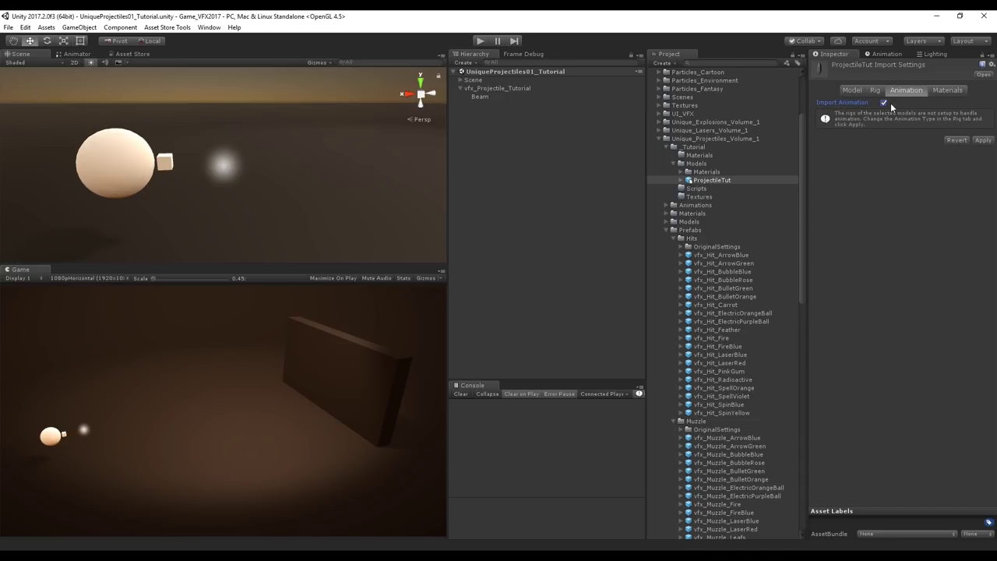
pyautogui.click(884, 102)
pyautogui.click(851, 90)
pyautogui.click(875, 90)
# Delete the Materials folder inside the tutorial Models folder.
pyautogui.click(655, 172)
pyautogui.press('Delete')
pyautogui.click(570, 304)
# Duplicate the Beam particle system and name the copy Projectile.
pyautogui.click(481, 96)
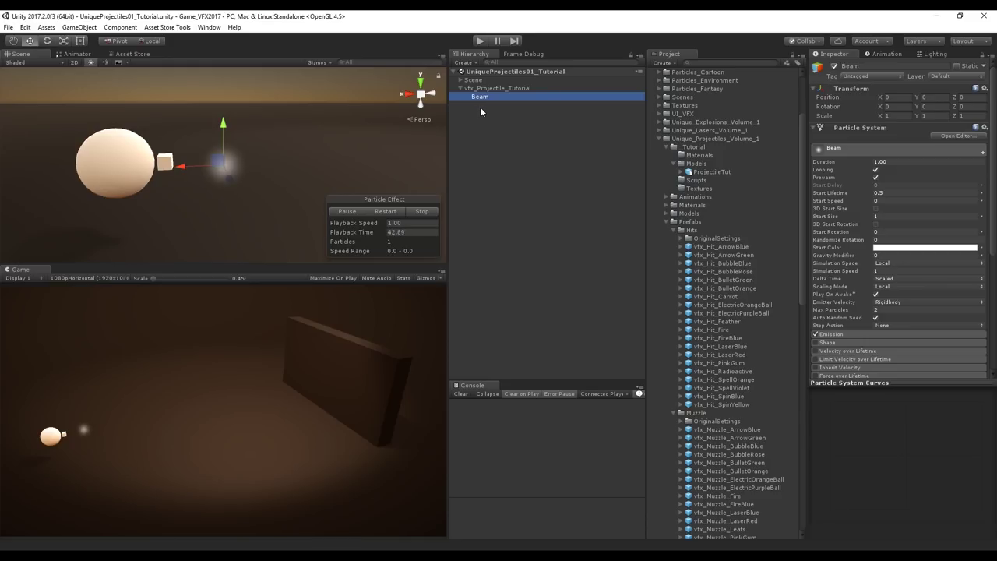
pyautogui.hotkey('ctrl', 'd')
pyautogui.write('Projectile')
pyautogui.press('Return')
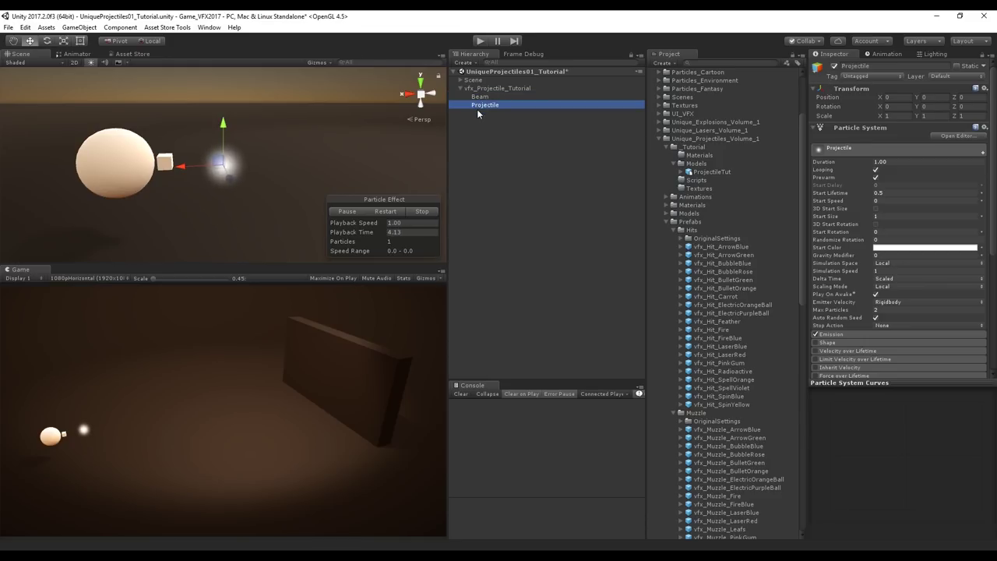
# Turn off Color over Lifetime on the Projectile particle system.
pyautogui.scroll(-2, 853, 272)
pyautogui.scroll(-4, 853, 272)
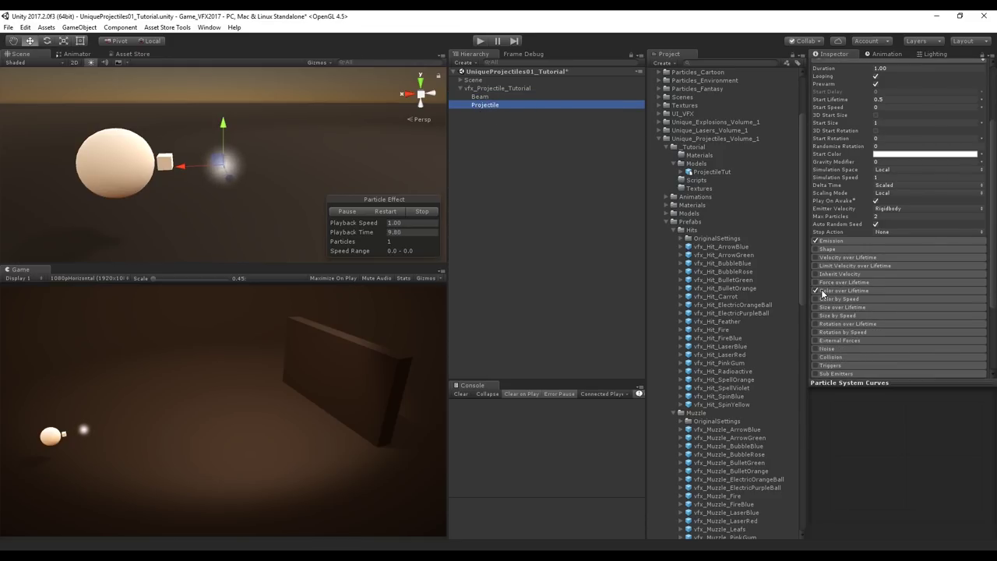
pyautogui.click(816, 290)
# Set the Projectile's Renderer to Mesh render mode and assign ProjectileMesh02 from the ProjectileTut model as its mesh.
pyautogui.scroll(-7, 878, 244)
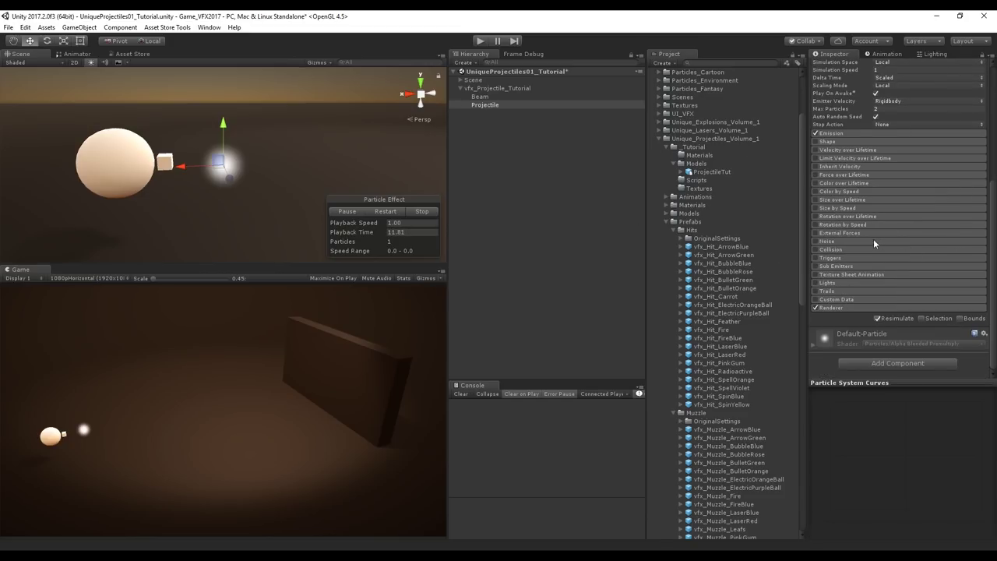
pyautogui.click(826, 308)
pyautogui.scroll(-2, 896, 292)
pyautogui.click(893, 285)
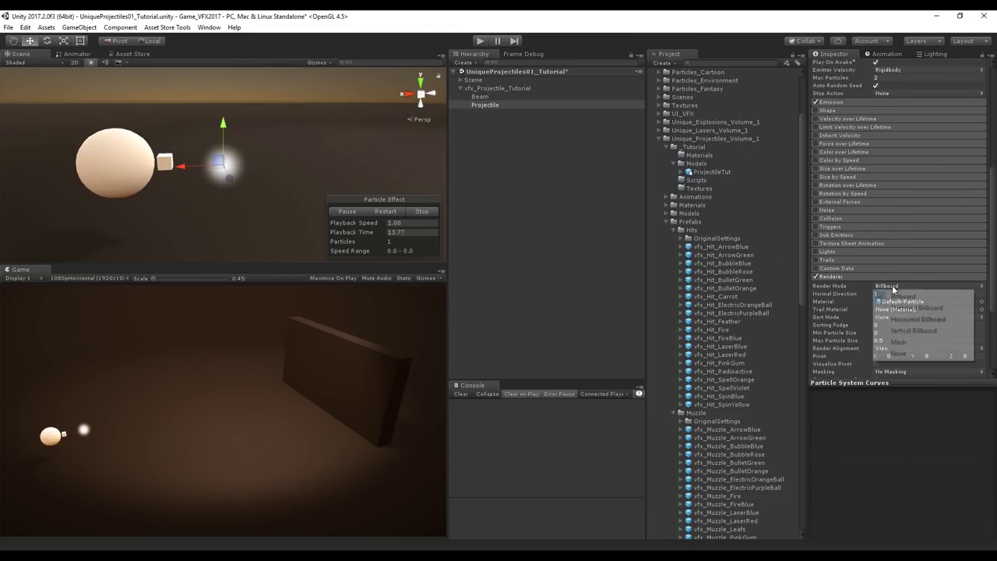
pyautogui.click(898, 342)
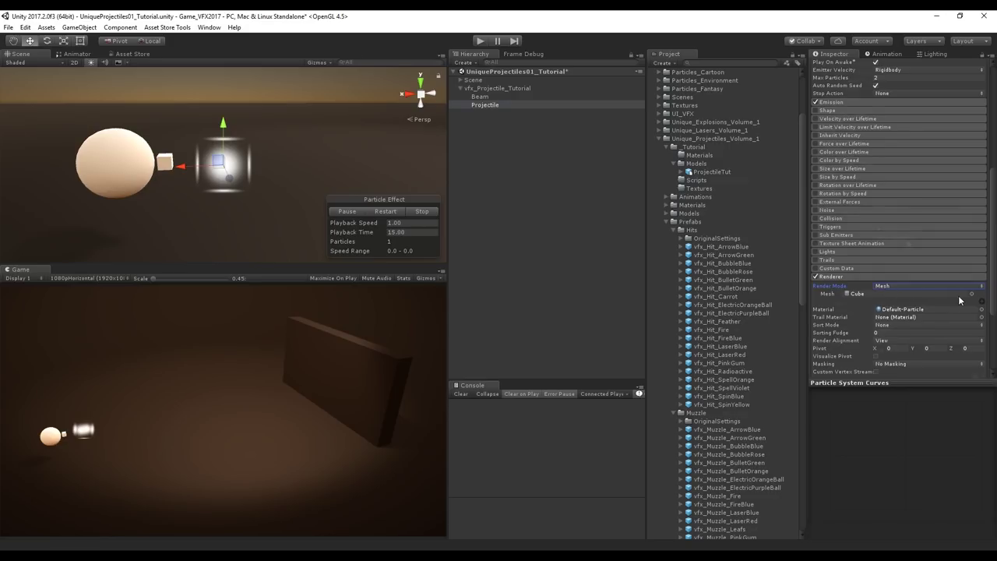
pyautogui.scroll(-5, 956, 295)
pyautogui.click(683, 172)
pyautogui.moveTo(724, 181); pyautogui.dragTo(832, 210)
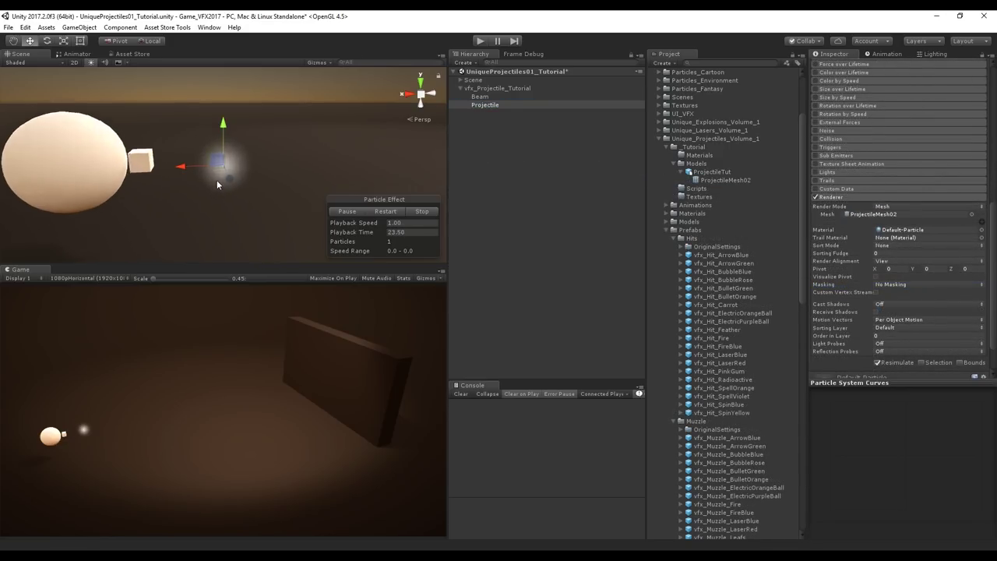
# Set the Projectile renderer's Render Alignment to Local.
pyautogui.scroll(10, 914, 237)
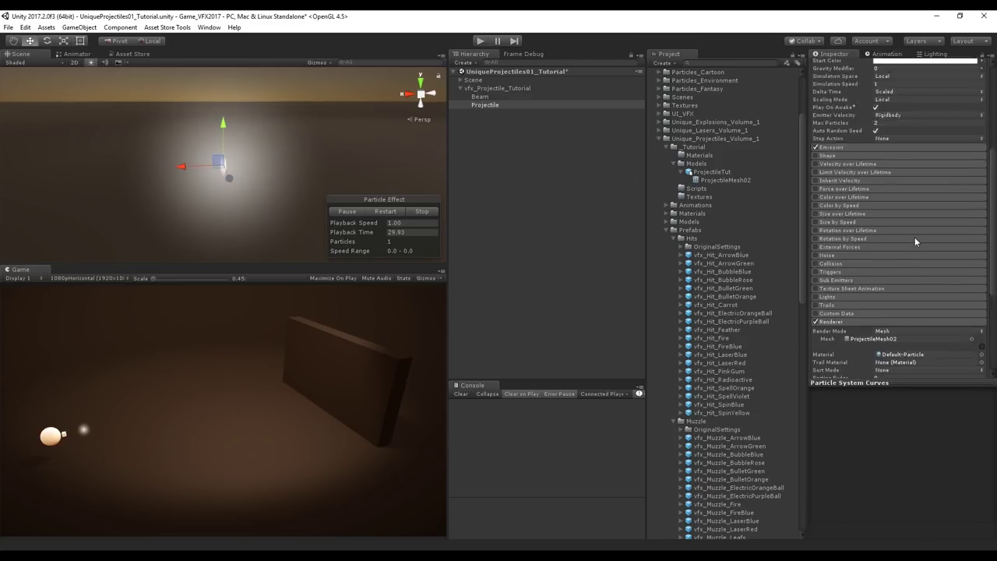
pyautogui.press('e')
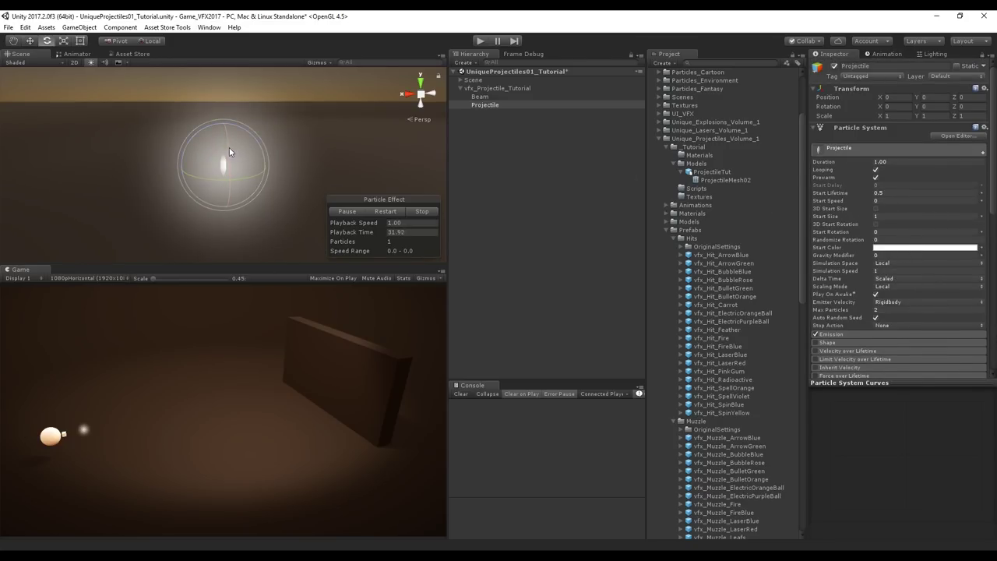
pyautogui.scroll(-10, 889, 247)
pyautogui.click(880, 231)
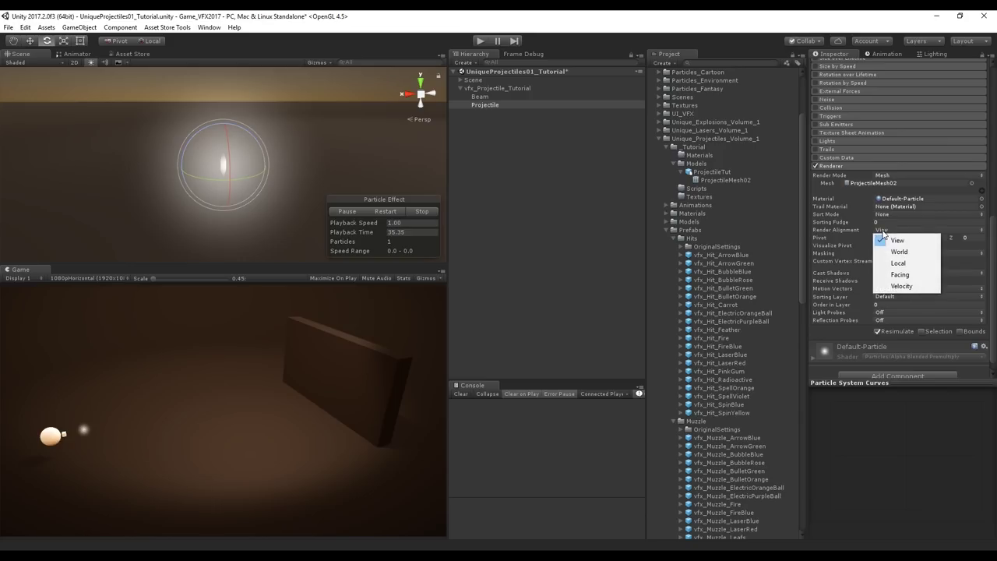
pyautogui.click(899, 263)
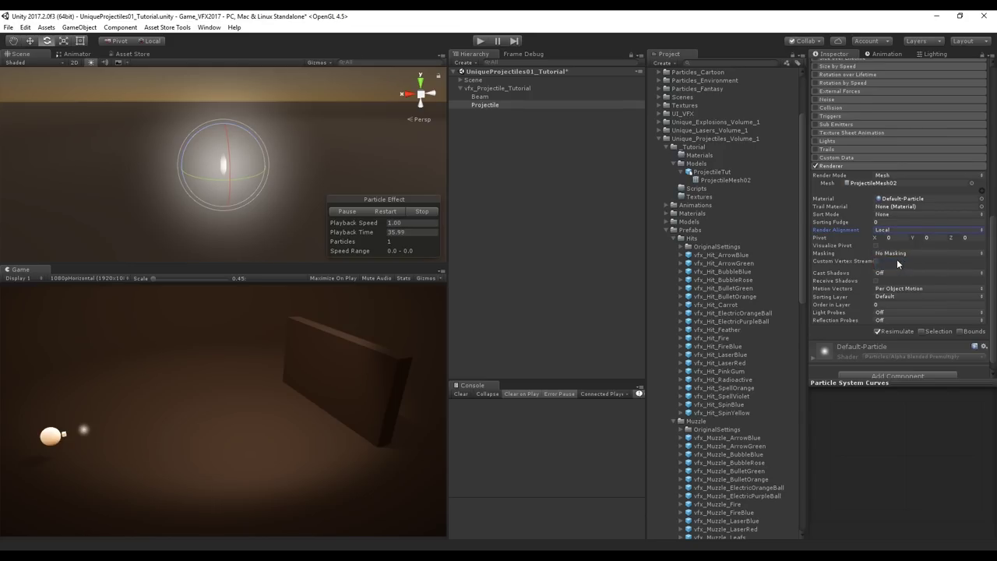
# Set the Projectile's Start Size to 10.
pyautogui.scroll(10, 898, 261)
pyautogui.click(890, 185)
pyautogui.write('5')
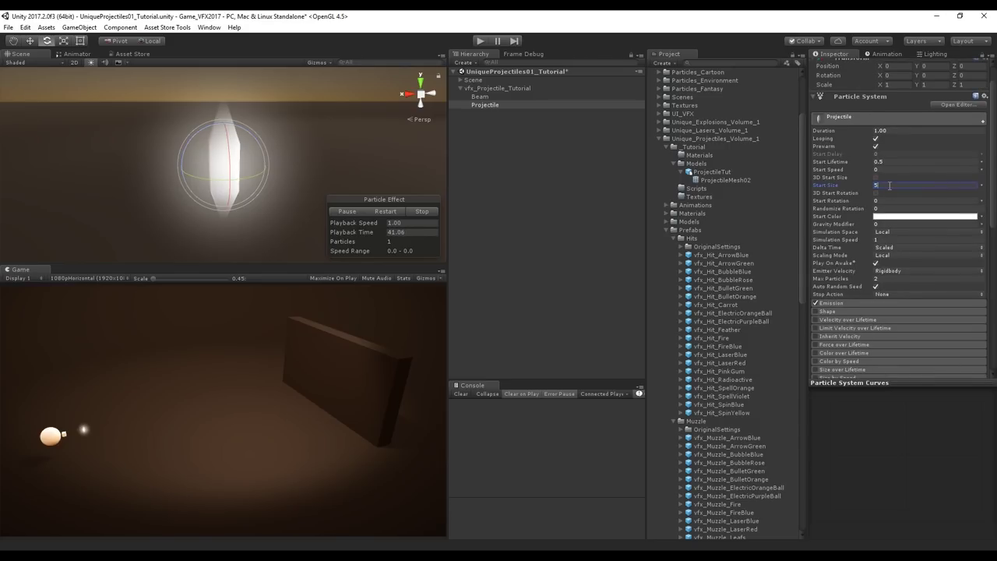
pyautogui.press('BackSpace')
pyautogui.write('10')
# Set the Projectile's rotation to X 90, Y 0, Z 0.
pyautogui.scroll(-4, 272, 161)
pyautogui.moveTo(269, 161); pyautogui.dragTo(335, 162, button='middle')
pyautogui.scroll(-1, 349, 163)
pyautogui.keyDown('alt'); pyautogui.moveTo(349, 164); pyautogui.dragTo(207, 299); pyautogui.keyUp('alt')
pyautogui.click(898, 75)
pyautogui.write('90')
pyautogui.click(937, 76)
pyautogui.write('0')
pyautogui.click(970, 76)
pyautogui.write('0')
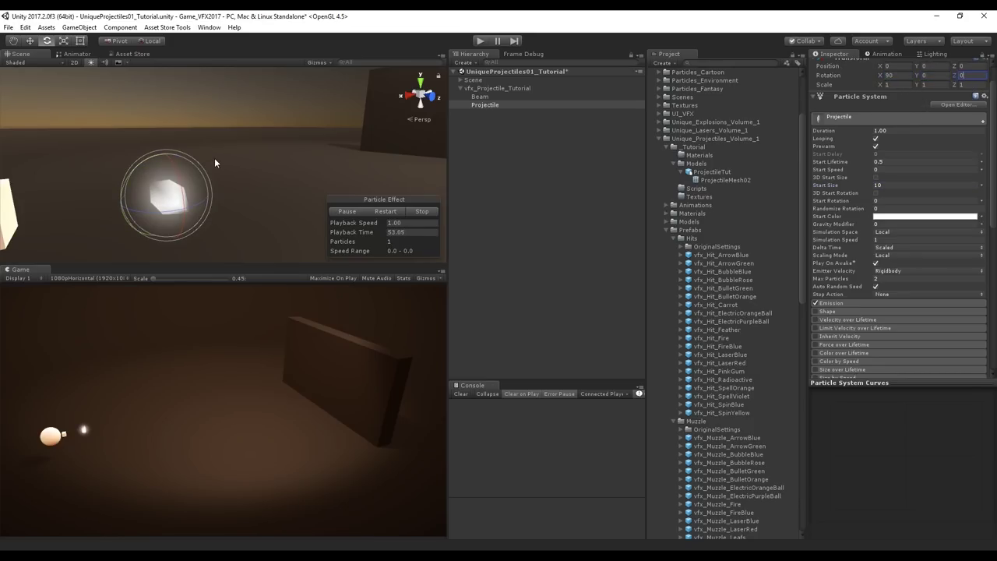
# Enable 3D Start Size on the Projectile and set it to X 10, Y 11, Z 10.
pyautogui.keyDown('alt'); pyautogui.moveTo(245, 184); pyautogui.dragTo(441, 212); pyautogui.keyUp('alt')
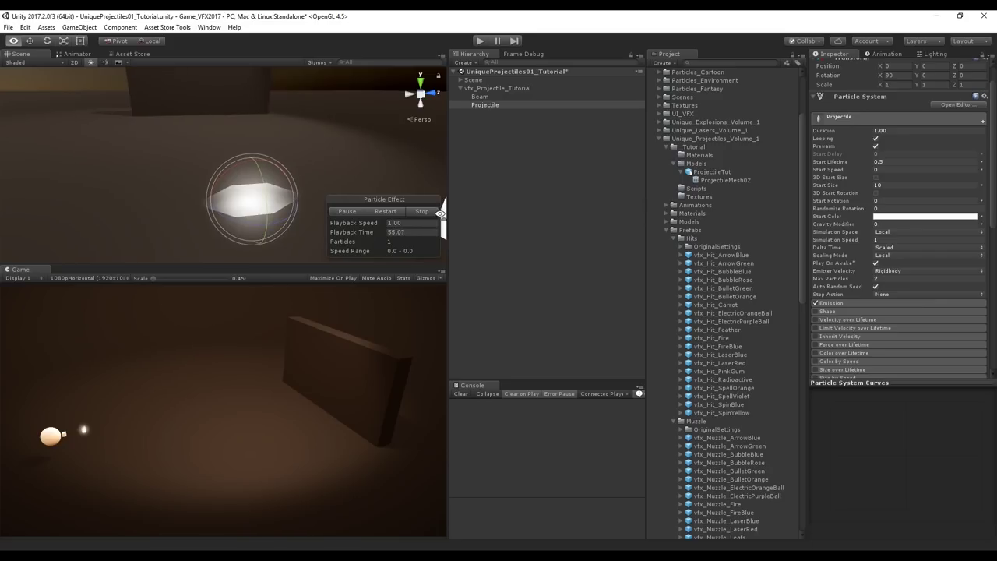
pyautogui.click(876, 178)
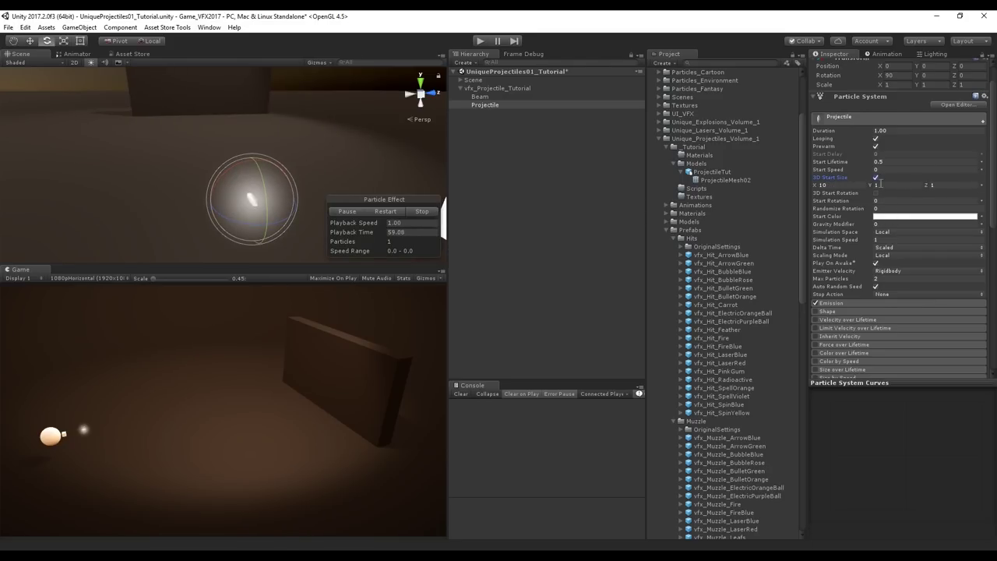
pyautogui.write('12')
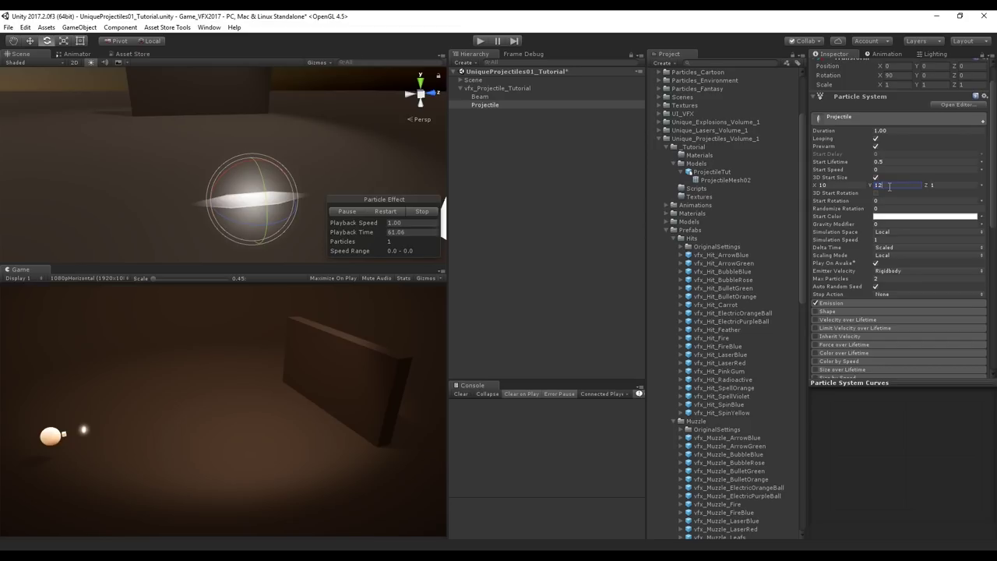
pyautogui.doubleClick(894, 186)
pyautogui.write('11')
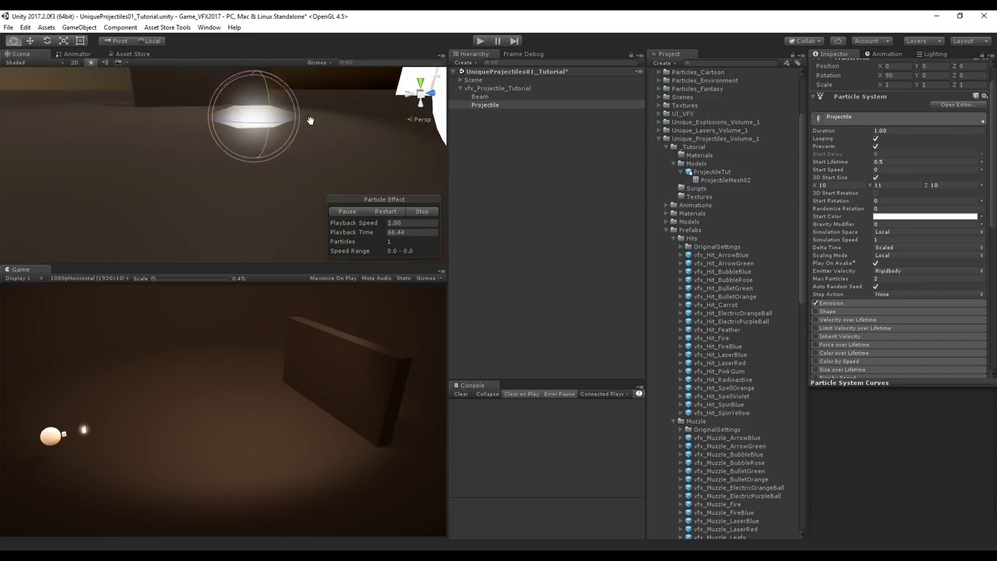
pyautogui.keyDown('alt'); pyautogui.moveTo(309, 120); pyautogui.dragTo(298, 160); pyautogui.keyUp('alt')
# Make the 3D Start Size random between two constants, with X 11, Y 11, Z 10 and 10 on every axis.
pyautogui.click(983, 187)
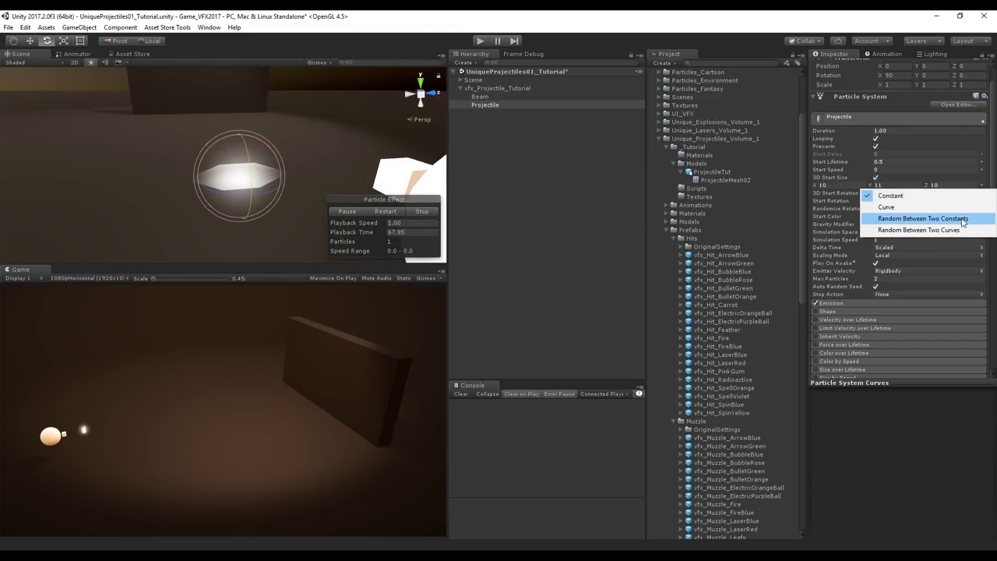
pyautogui.click(904, 218)
pyautogui.write('10')
pyautogui.press('Tab')
pyautogui.write('10')
pyautogui.press('Tab')
pyautogui.moveTo(296, 181); pyautogui.dragTo(284, 188)
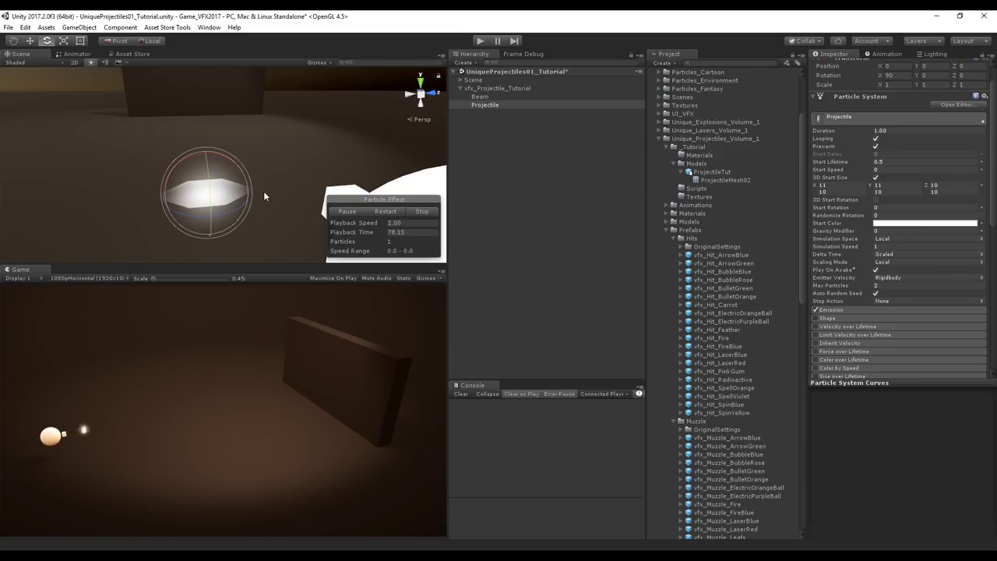
# Select Beam and Projectile together and make their Start Color random between two colors.
pyautogui.click(489, 99)
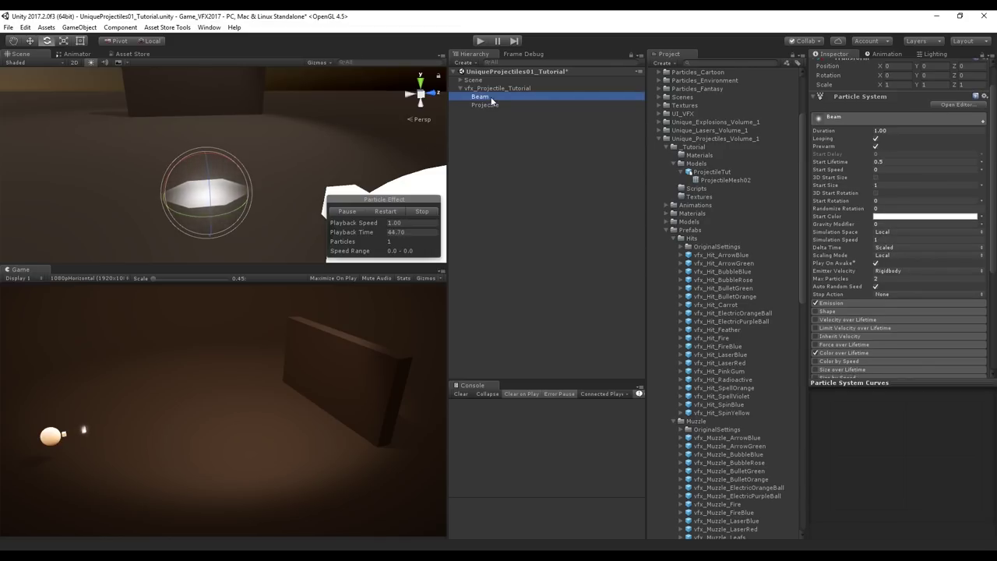
pyautogui.keyDown('ctrl'); pyautogui.click(489, 105); pyautogui.keyUp('ctrl')
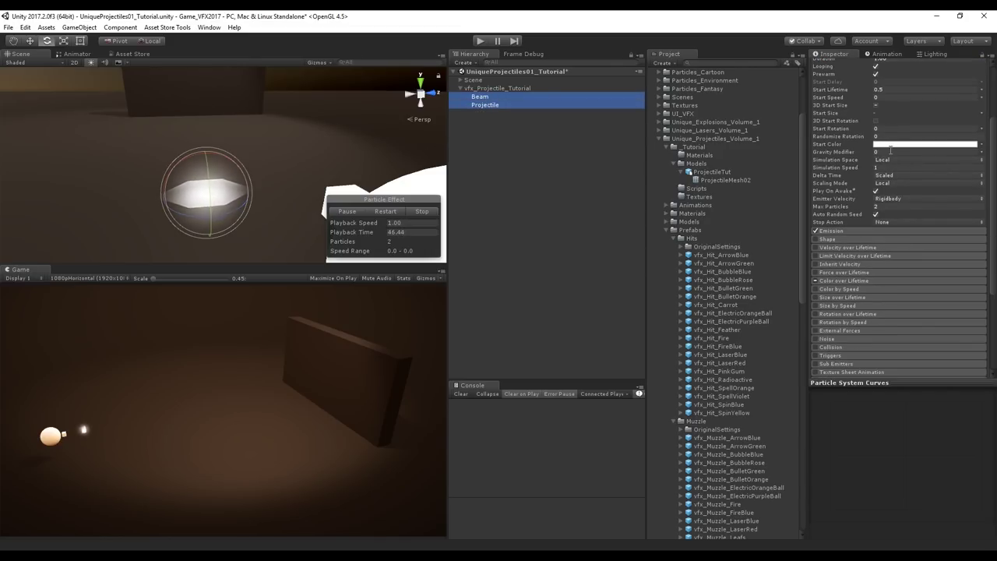
pyautogui.click(983, 147)
pyautogui.click(888, 152)
# Set the first start color of both particle systems to orange with hue 25 and saturation 219 (FF7F24).
pyautogui.click(935, 148)
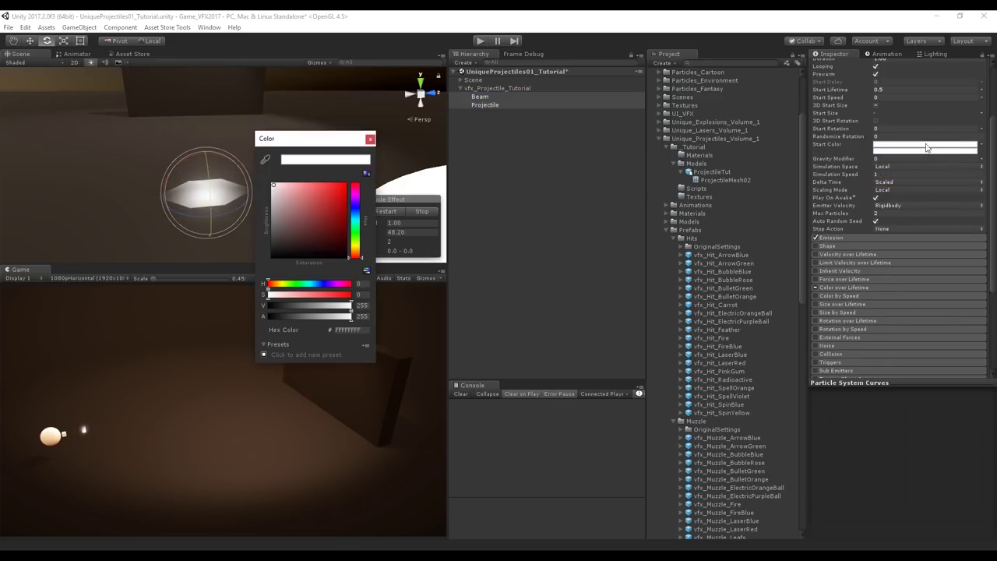
pyautogui.click(335, 185)
pyautogui.click(361, 283)
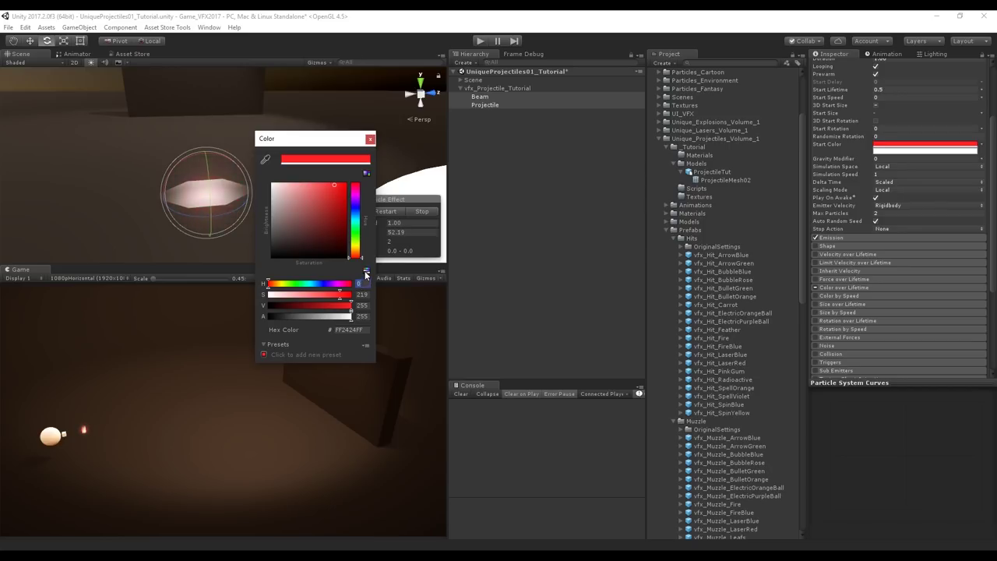
pyautogui.write('25')
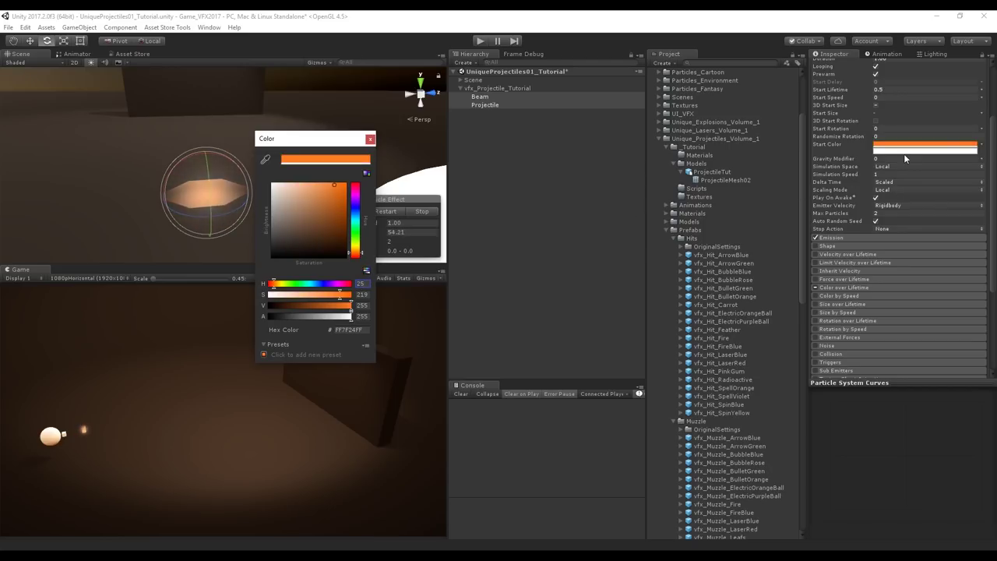
# Set the second start color of both particle systems to red with hue 10 and saturation 201 (FF5836).
pyautogui.click(904, 151)
pyautogui.click(329, 185)
pyautogui.click(362, 284)
pyautogui.write('10')
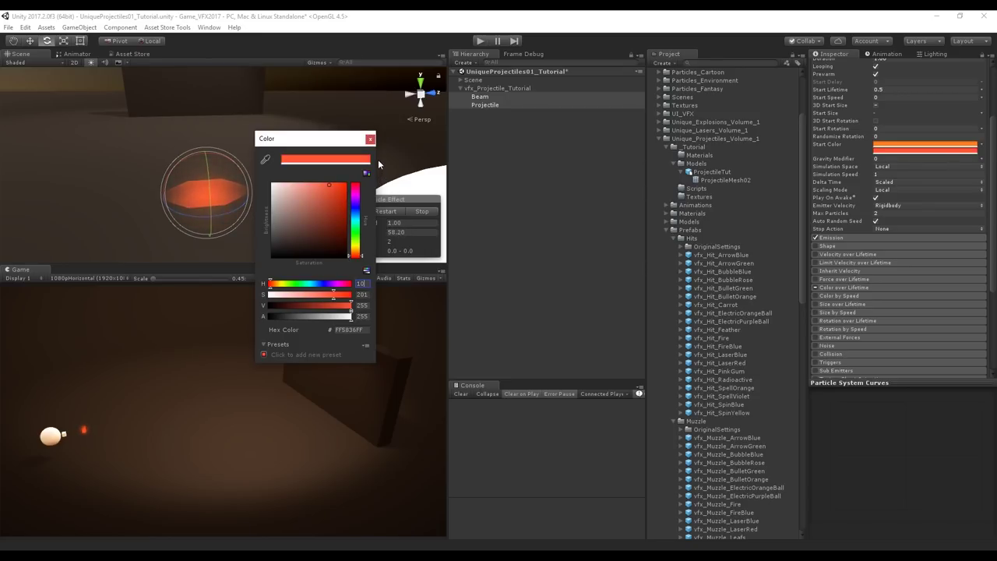
pyautogui.click(370, 139)
# Enable 3D Start Rotation on the Projectile and make it random between two constants, with Y 360 and -360.
pyautogui.click(876, 104)
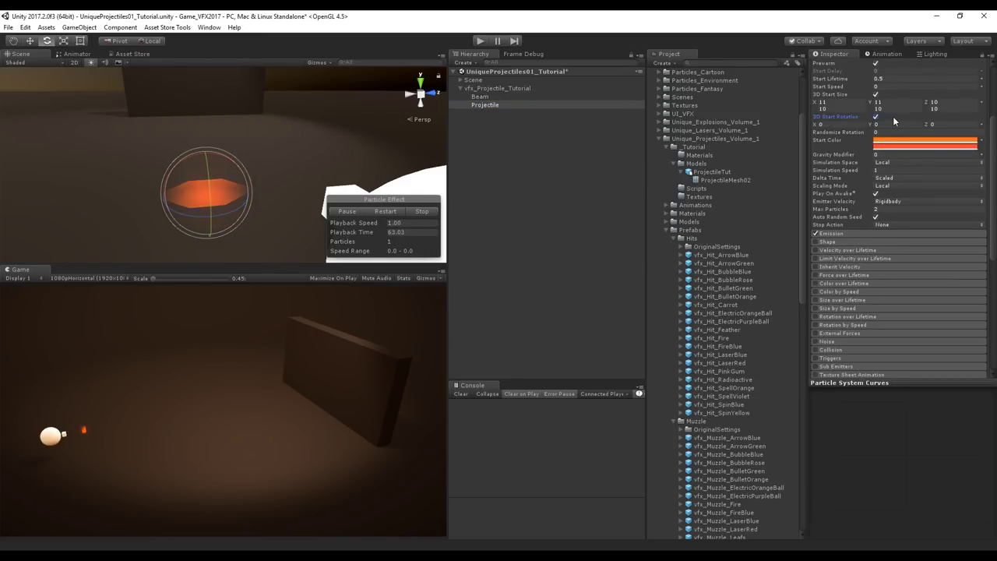
pyautogui.moveTo(870, 125); pyautogui.dragTo(896, 125)
pyautogui.click(982, 125)
pyautogui.click(911, 158)
pyautogui.click(904, 125)
pyautogui.write('360')
pyautogui.click(895, 130)
pyautogui.write('-360')
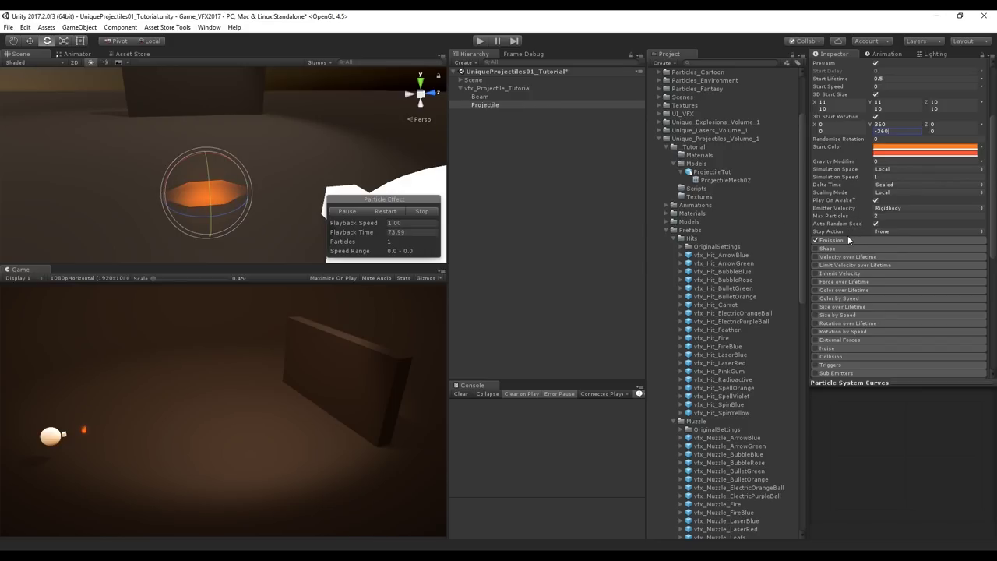
# Enable Rotation over Lifetime on the Projectile with separate axes and set Y to 720.
pyautogui.scroll(-3, 876, 245)
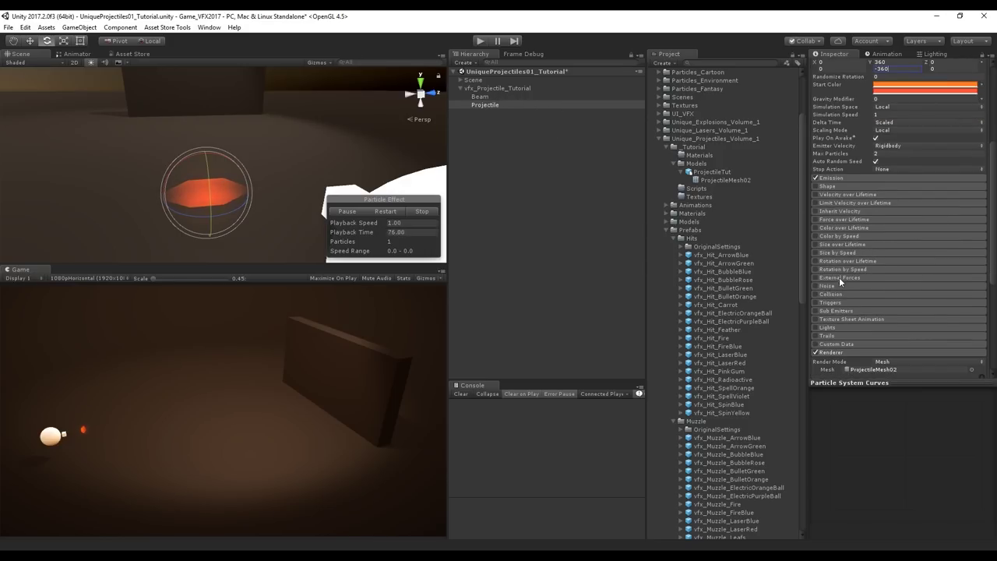
pyautogui.click(815, 260)
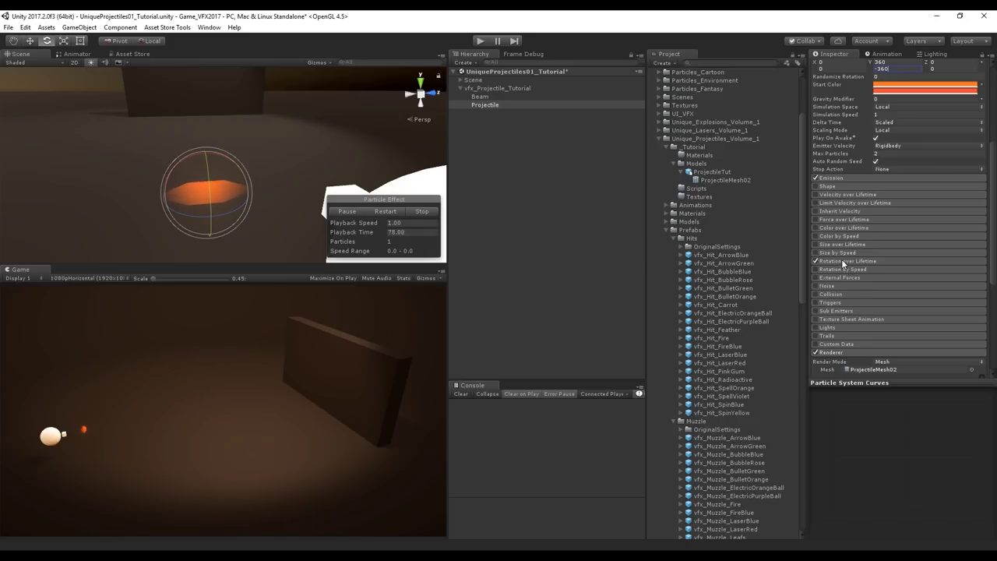
pyautogui.click(853, 261)
pyautogui.click(878, 270)
pyautogui.click(931, 278)
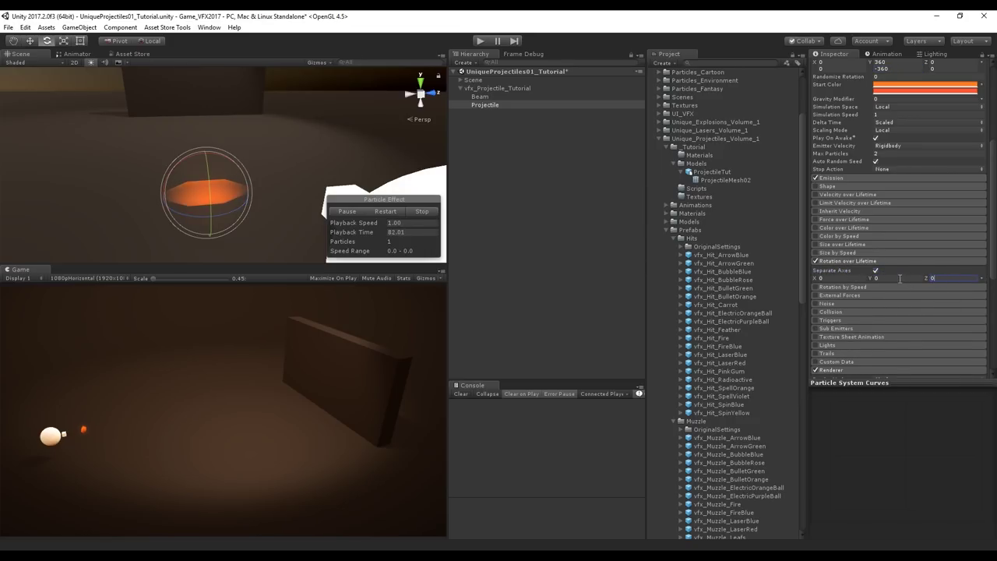
pyautogui.click(888, 278)
pyautogui.write('360')
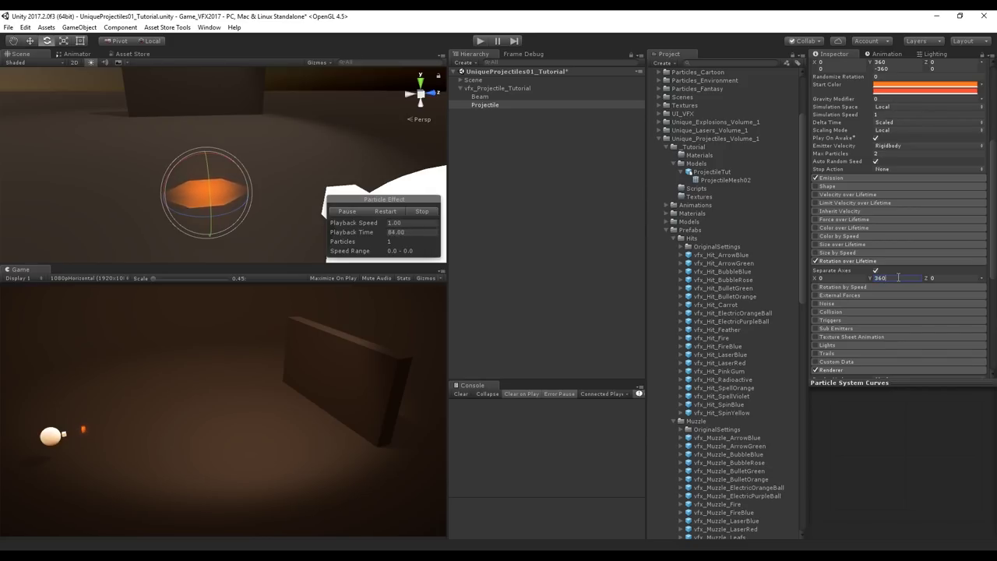
pyautogui.press('BackSpace')
pyautogui.press('BackSpace')
pyautogui.press('BackSpace')
pyautogui.write('720')
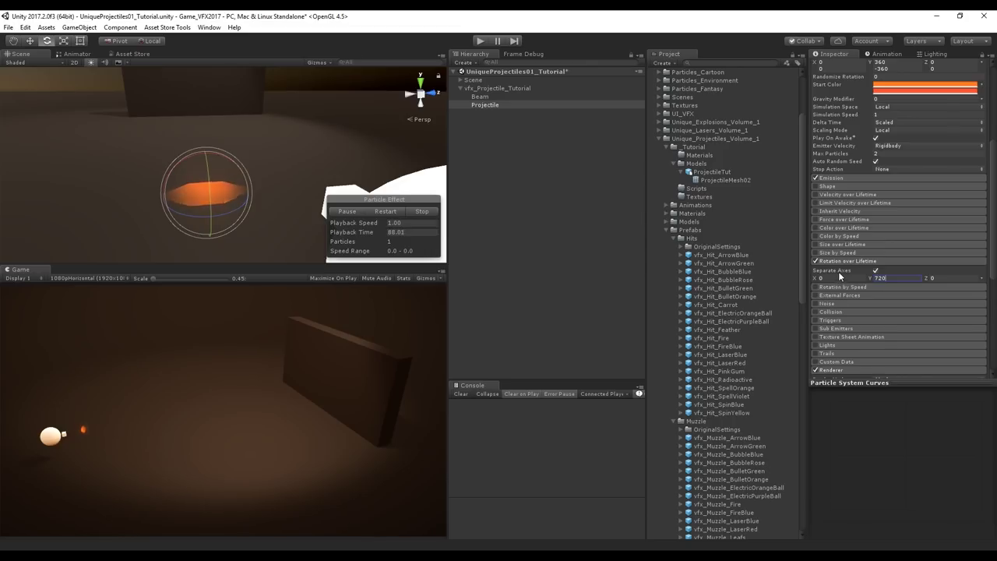
pyautogui.click(849, 261)
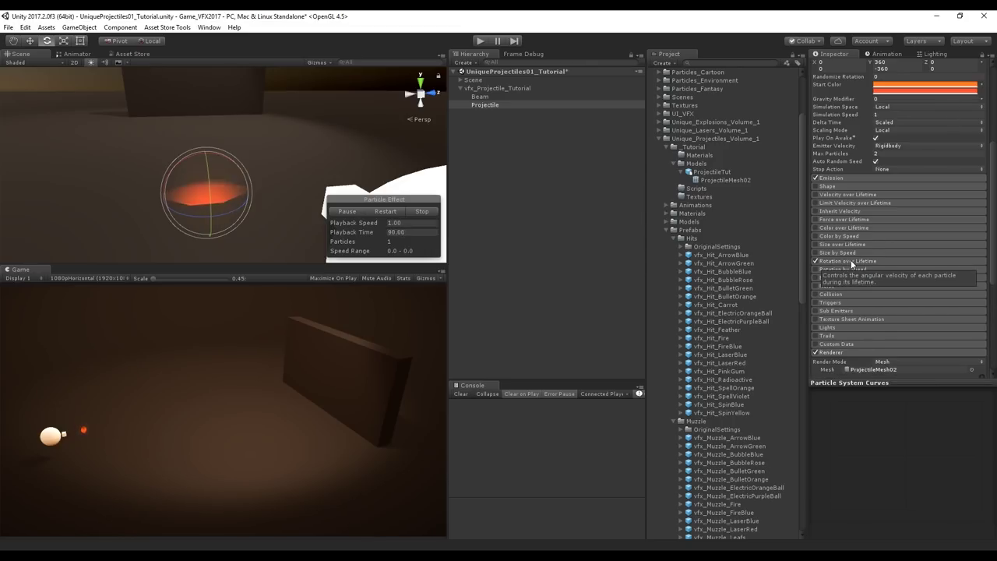
# Switch the Projectile's Start Color to a single color and adjust its hue.
pyautogui.scroll(4, 851, 259)
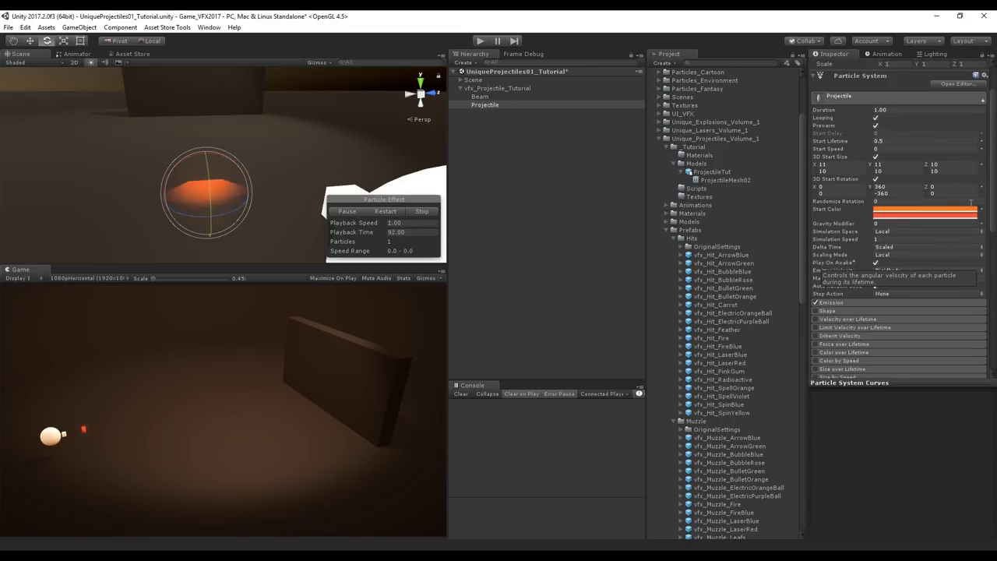
pyautogui.click(981, 209)
pyautogui.click(896, 215)
pyautogui.click(925, 209)
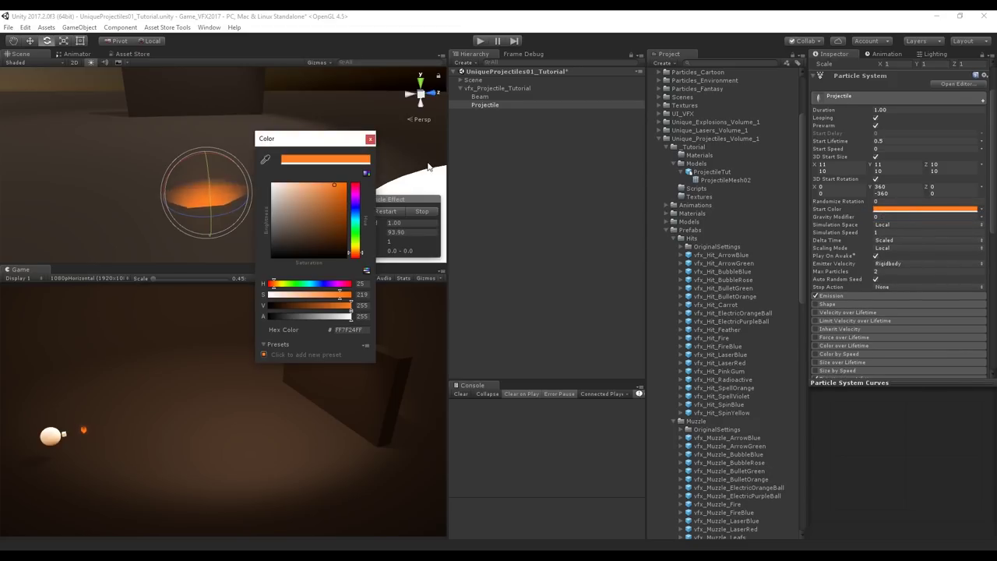
pyautogui.click(355, 257)
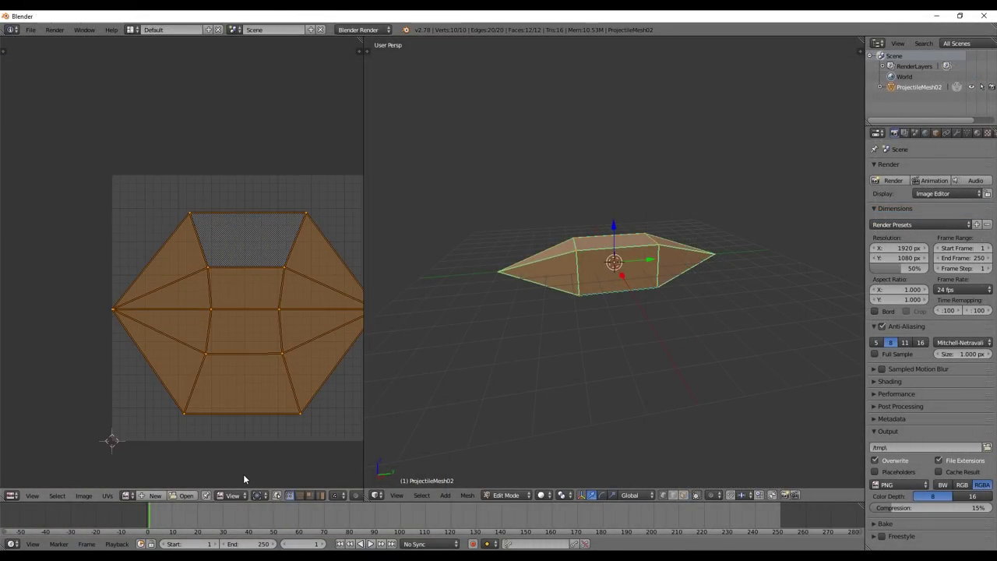
# In Blender, export the projectile mesh's UV layout to the Elements folder as a 1024 × 1024 PNG named ProjectileUV.
pyautogui.scroll(-2, 243, 474)
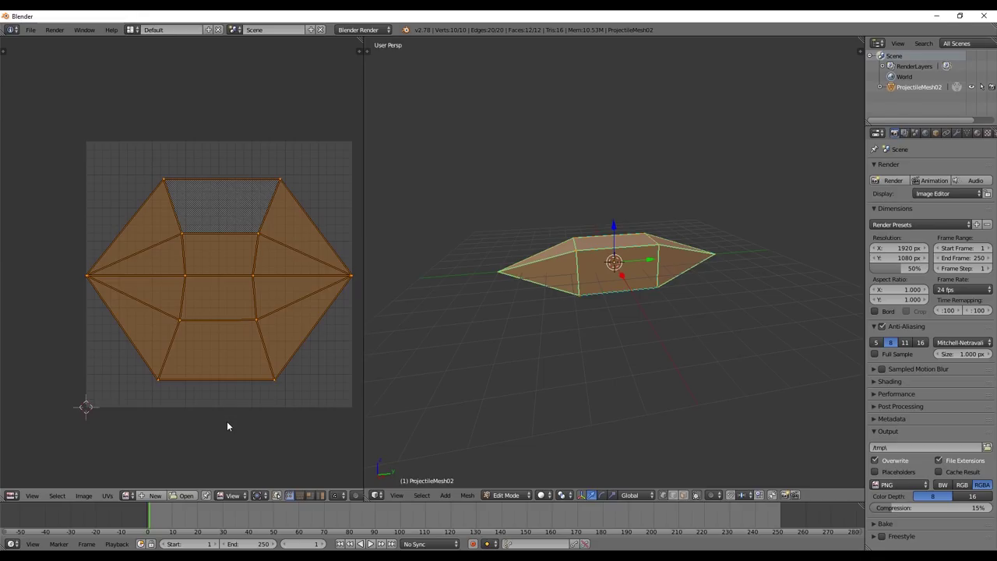
pyautogui.click(106, 496)
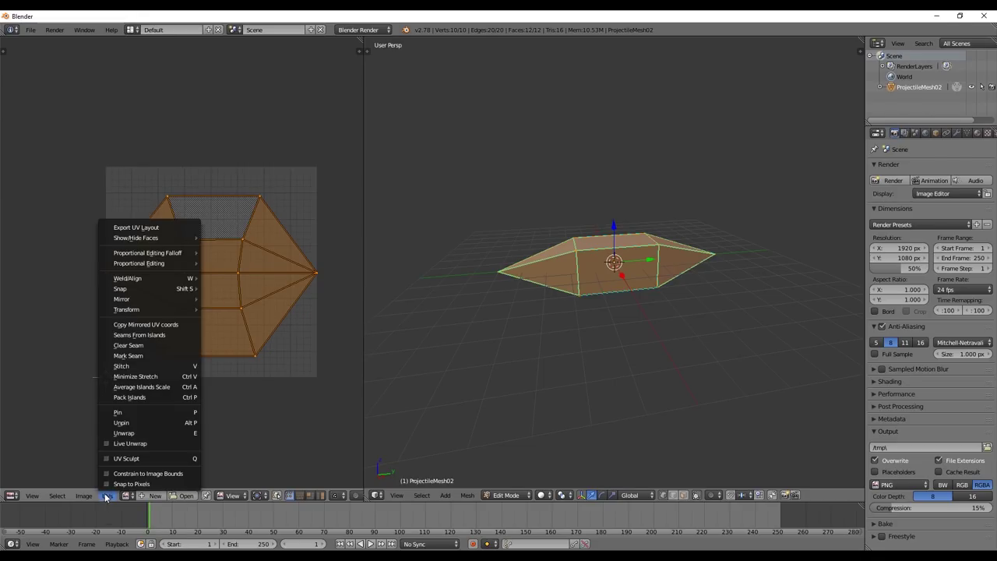
pyautogui.click(167, 227)
pyautogui.doubleClick(168, 227)
pyautogui.click(178, 69)
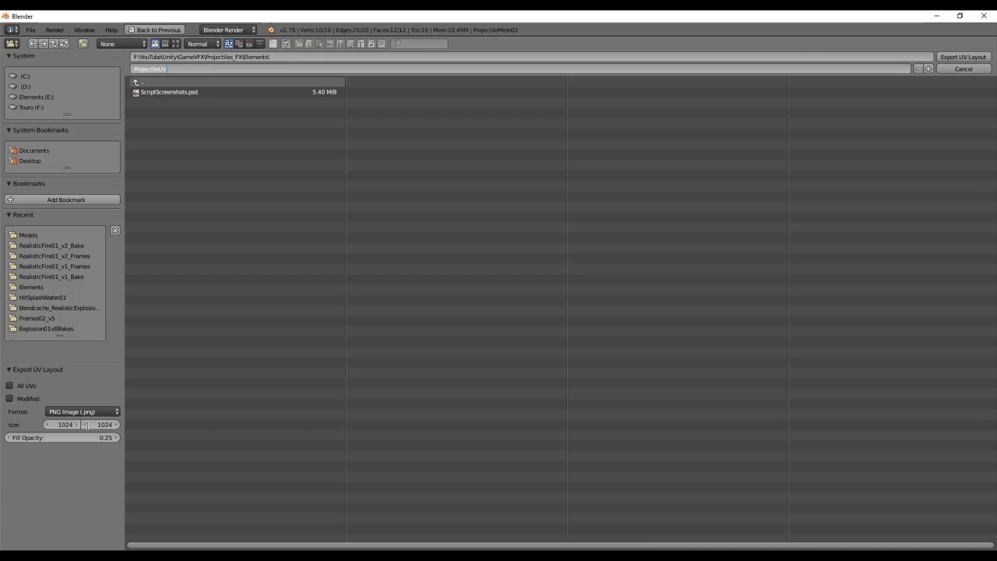
pyautogui.click(964, 57)
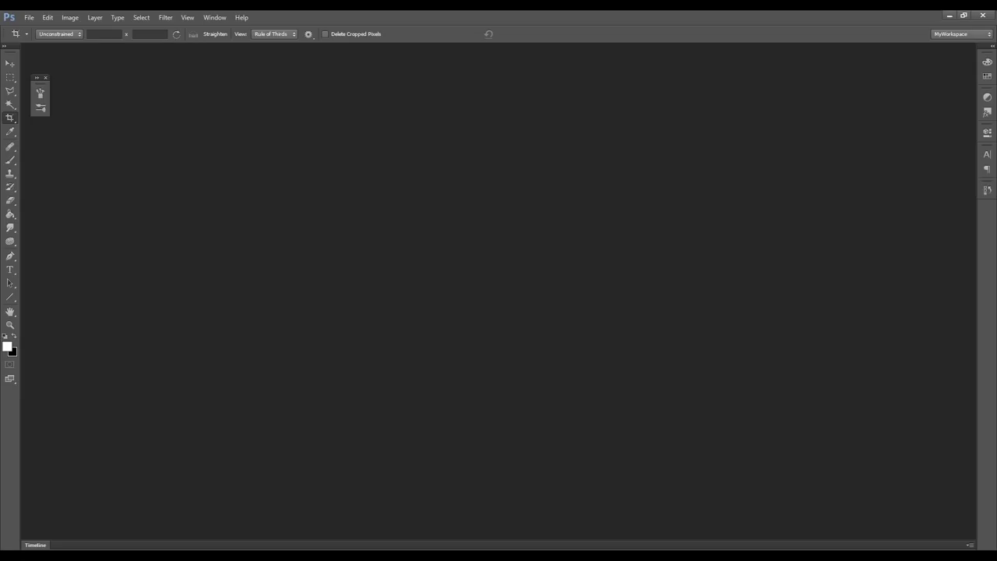
# Open the exported ProjectileUV image from the Elements folder in Photoshop.
pyautogui.press('b')
pyautogui.hotkey('alt', 'Tab')
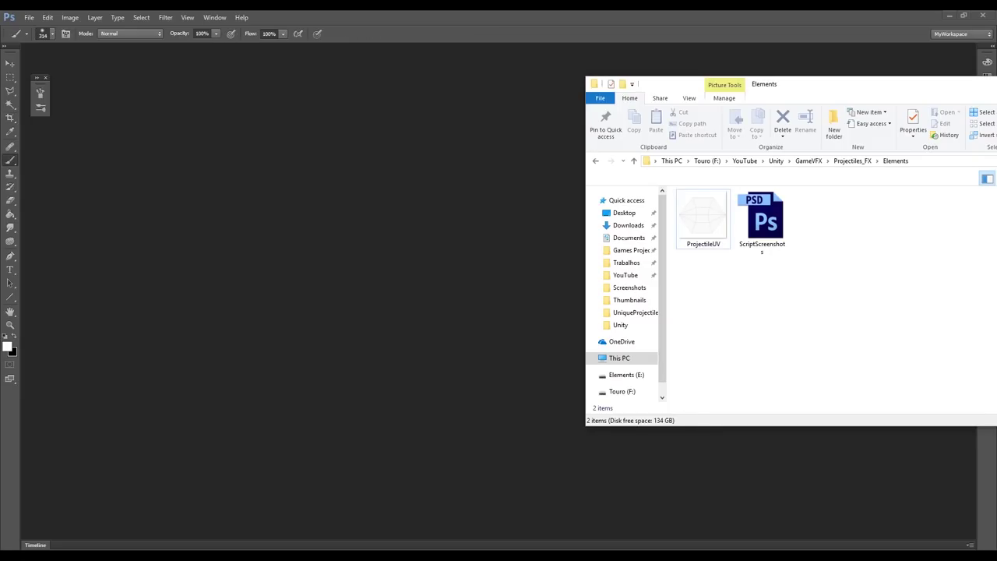
pyautogui.moveTo(704, 232); pyautogui.dragTo(463, 212)
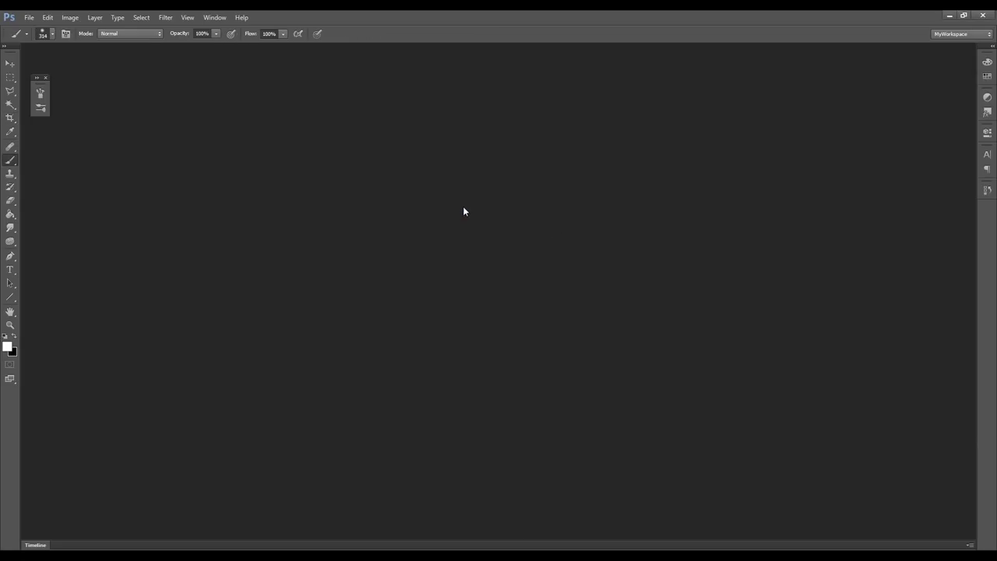
# Add a new layer beneath the UV layout layer and fill it with black.
pyautogui.hotkey('ctrl', 'shift', 'n')
pyautogui.press('Return')
pyautogui.moveTo(855, 177); pyautogui.dragTo(861, 218)
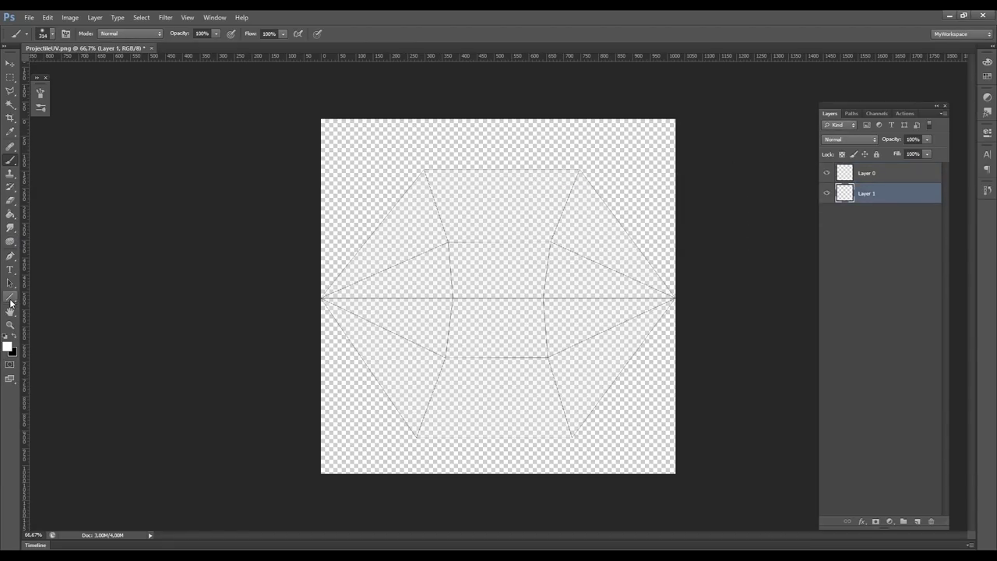
pyautogui.click(11, 212)
pyautogui.click(436, 176)
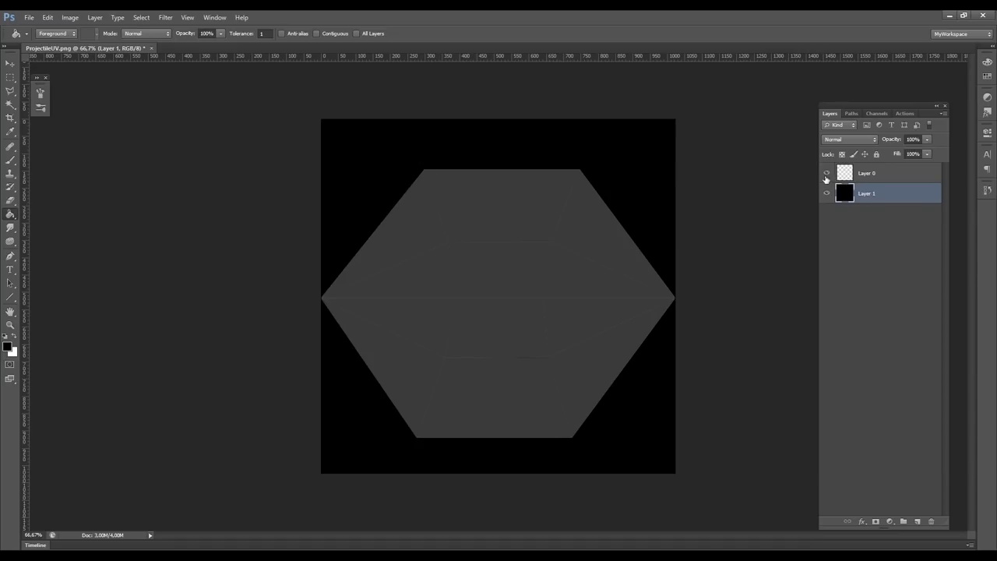
# Rename the UV layout layer to UV and lock both it and the black background layer.
pyautogui.click(872, 178)
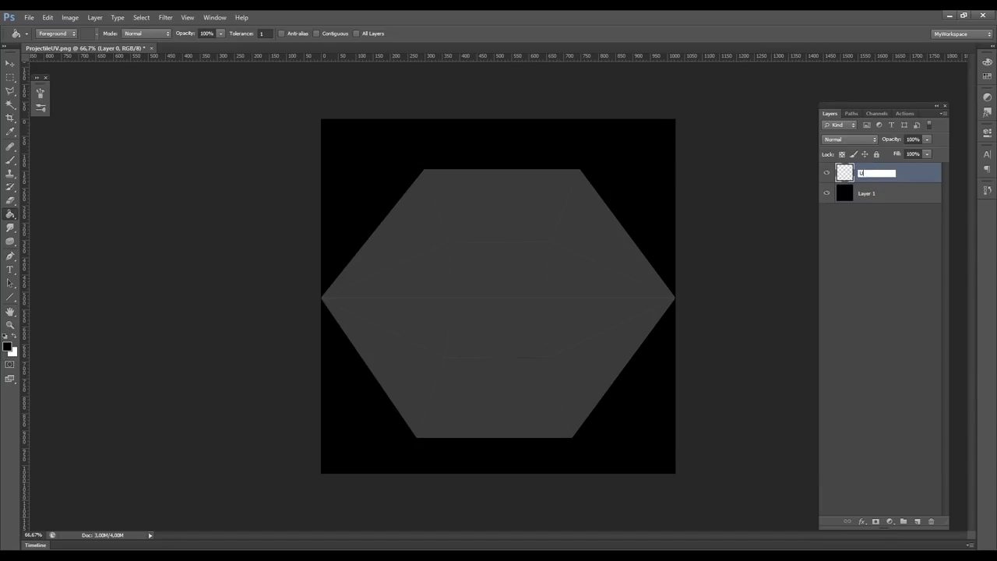
pyautogui.write('UV')
pyautogui.press('Return')
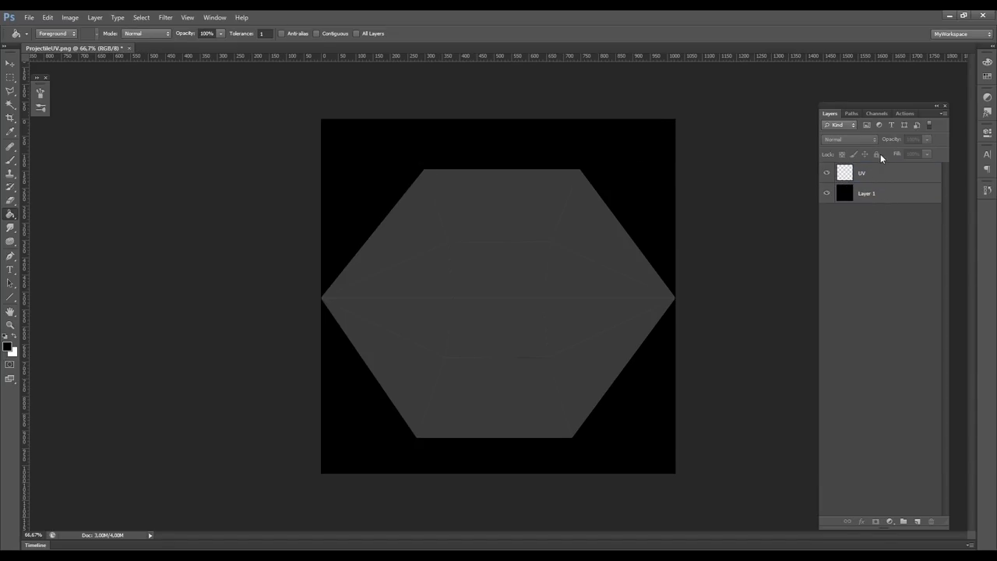
pyautogui.click(876, 154)
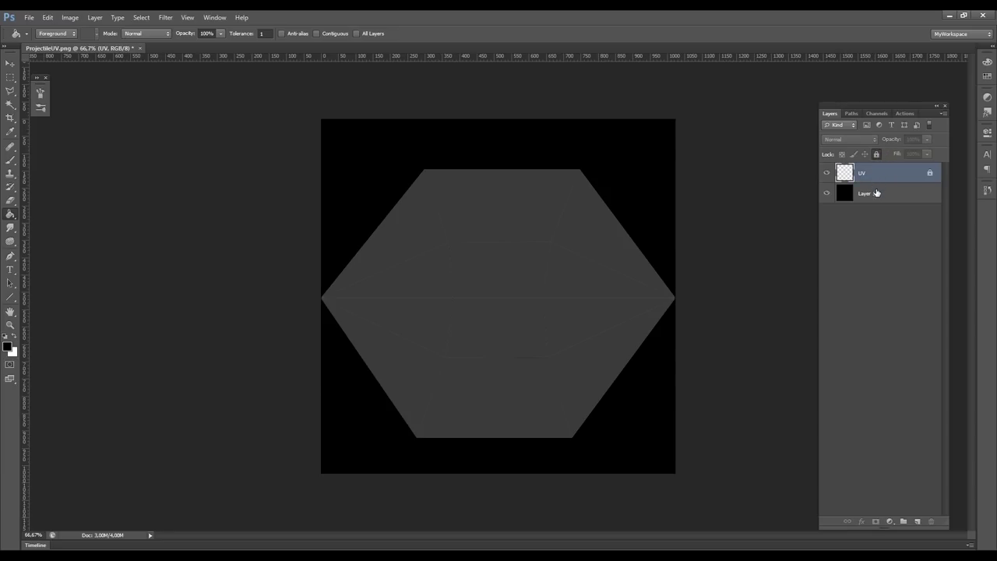
pyautogui.click(877, 192)
pyautogui.click(878, 155)
# Add another new layer and place it above the UV layer.
pyautogui.hotkey('ctrl', 'shift', 'n')
pyautogui.press('Return')
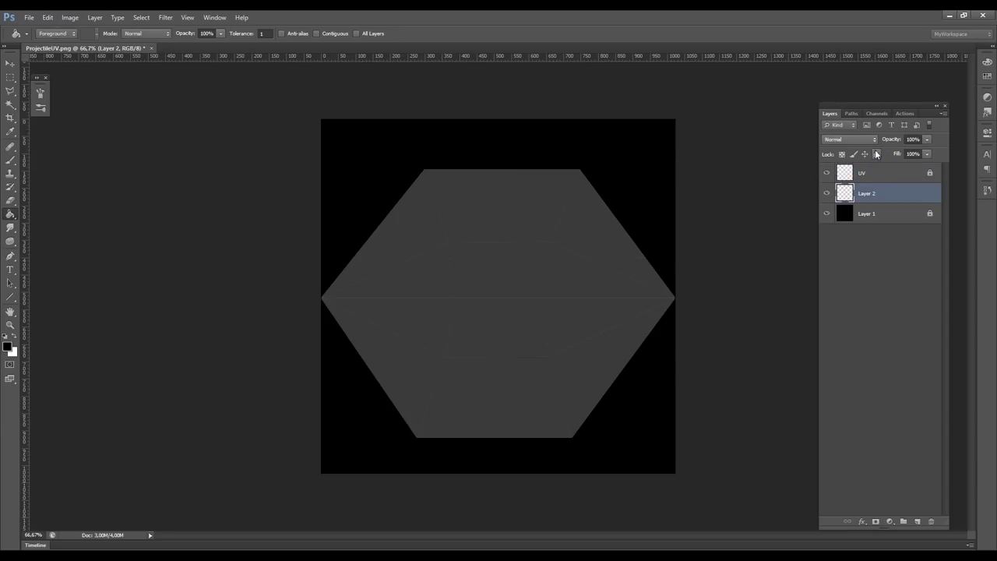
pyautogui.moveTo(896, 198); pyautogui.dragTo(897, 166)
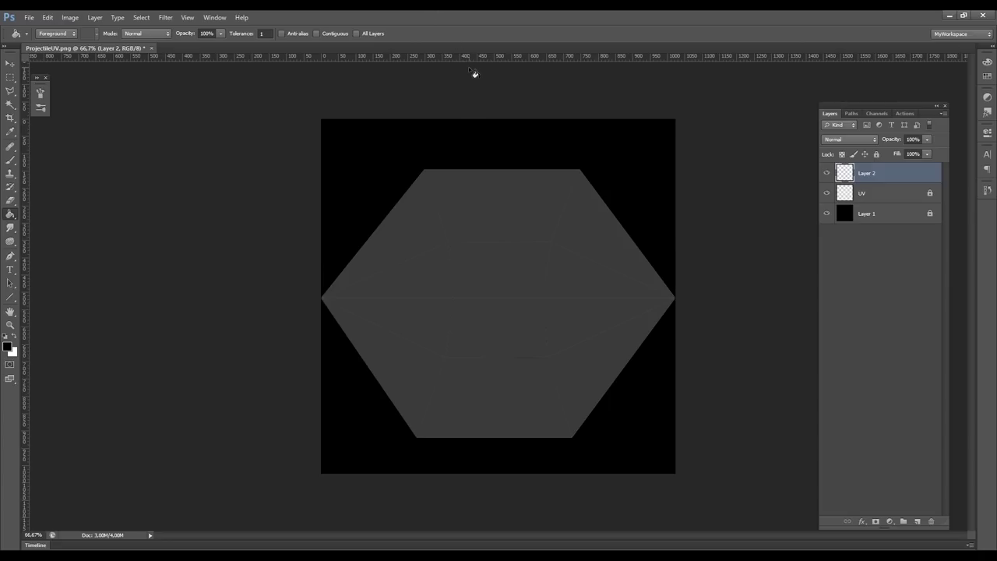
# Brush soft white strokes on the top layer, fanning from the UV shape's right tip along the upper edge, center line and area between.
pyautogui.press('b')
pyautogui.press('x')
pyautogui.press('space')
pyautogui.keyDown('ctrl'); pyautogui.click(553, 269); pyautogui.keyUp('ctrl')
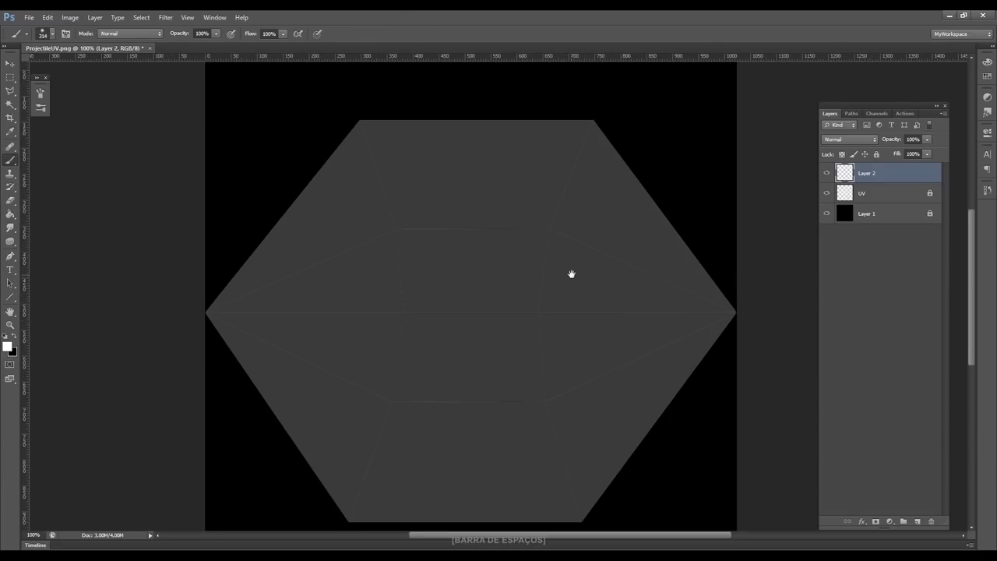
pyautogui.moveTo(517, 220); pyautogui.dragTo(490, 212)
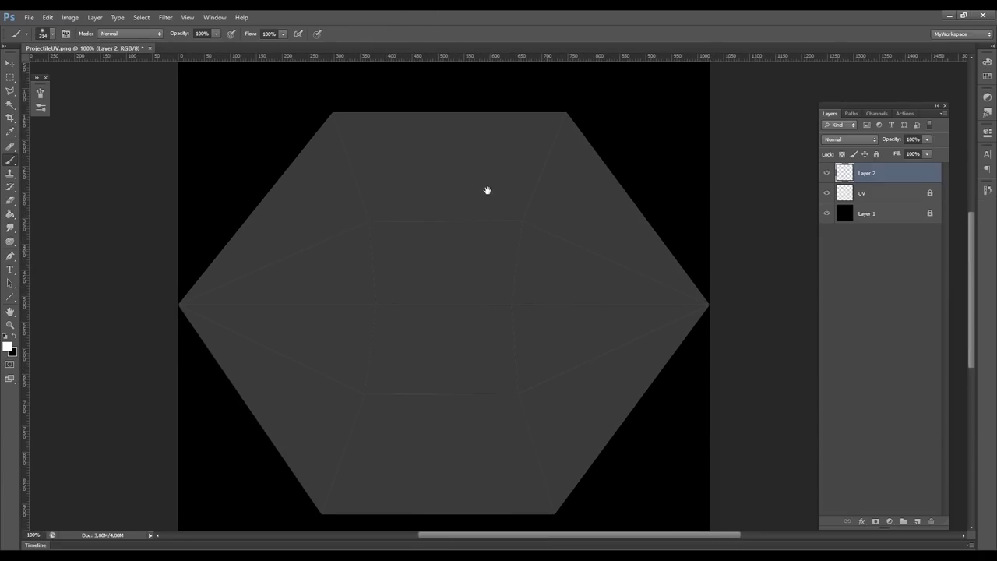
pyautogui.moveTo(692, 287); pyautogui.dragTo(550, 111)
pyautogui.moveTo(694, 298); pyautogui.dragTo(401, 304)
pyautogui.moveTo(520, 293); pyautogui.dragTo(387, 274)
pyautogui.moveTo(524, 286)
pyautogui.mouseDown()
pyautogui.moveTo(388, 242)
pyautogui.moveTo(572, 256)
pyautogui.moveTo(579, 166)
pyautogui.moveTo(639, 277)
pyautogui.moveTo(412, 281)
pyautogui.moveTo(367, 209)
pyautogui.moveTo(384, 161)
pyautogui.moveTo(601, 270)
pyautogui.moveTo(613, 267)
pyautogui.moveTo(530, 191)
pyautogui.moveTo(581, 229)
pyautogui.moveTo(457, 148)
pyautogui.moveTo(520, 188)
pyautogui.mouseUp()
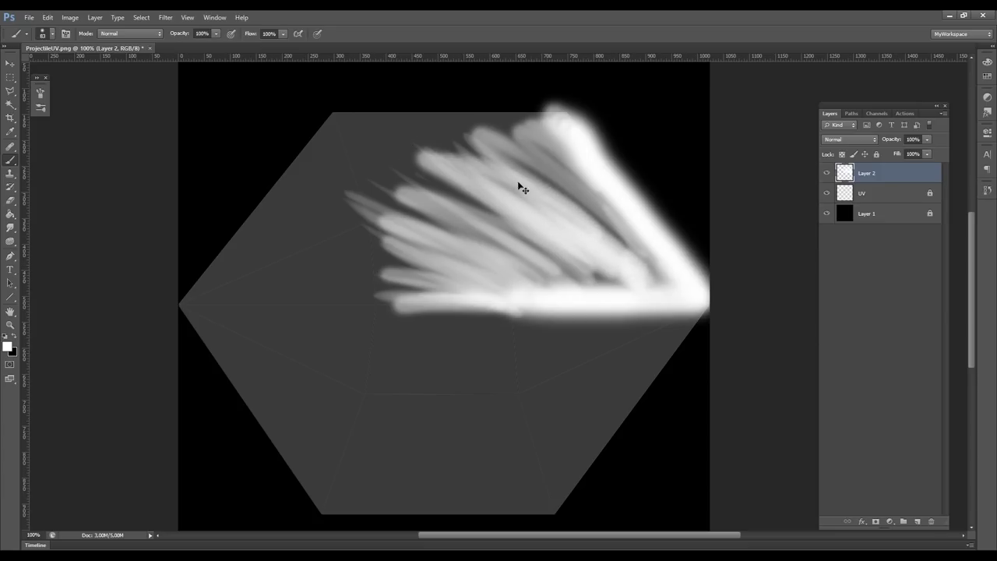
pyautogui.moveTo(581, 191); pyautogui.dragTo(397, 117)
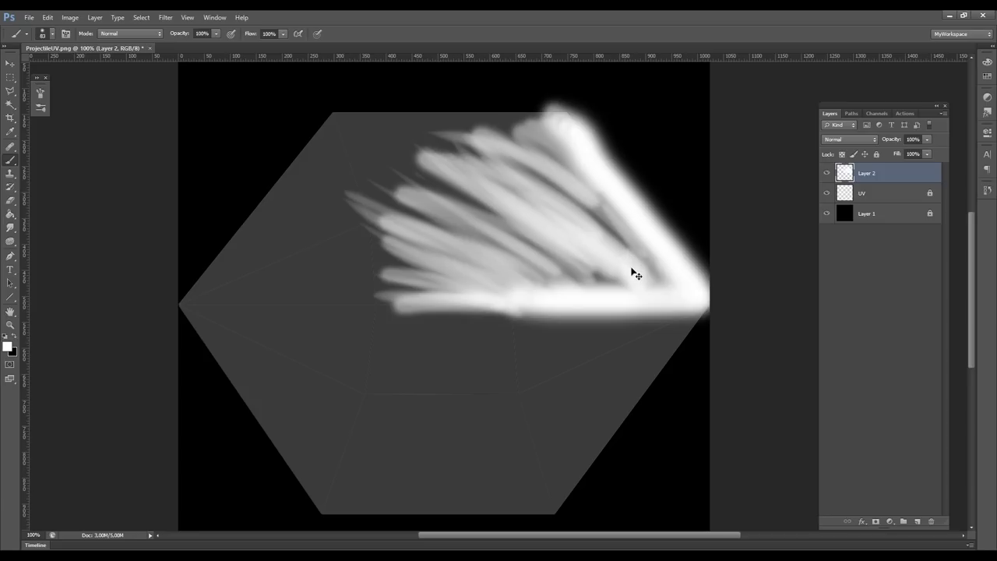
pyautogui.moveTo(633, 272); pyautogui.dragTo(591, 221)
pyautogui.moveTo(639, 265); pyautogui.dragTo(568, 205)
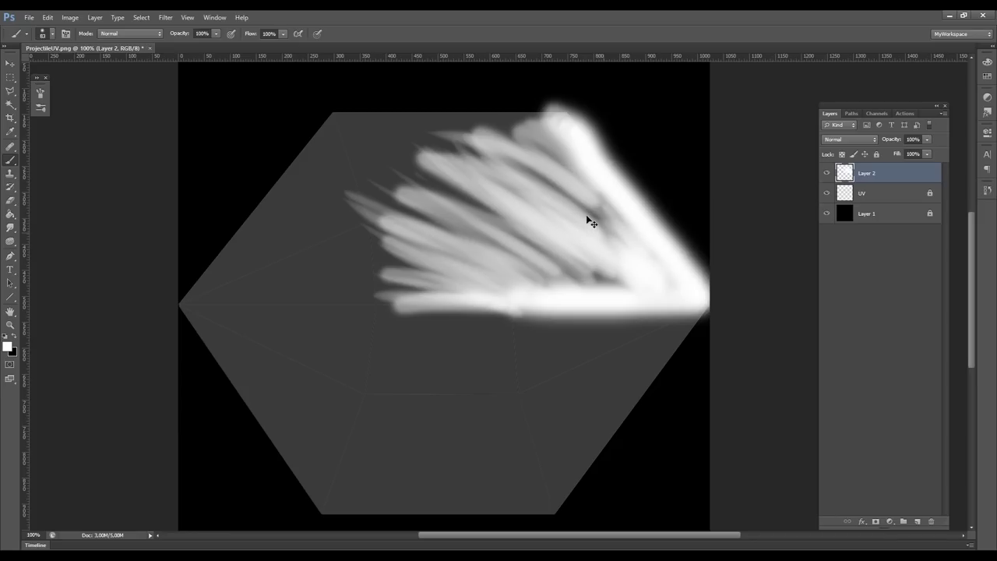
# Thin out the white strokes between the two bright edges with a 69 px soft eraser at 26% opacity.
pyautogui.press('e')
pyautogui.moveTo(538, 122)
pyautogui.keyDown('alt'); pyautogui.mouseDown(button='right')
pyautogui.moveTo(523, 125)
pyautogui.moveTo(552, 127)
pyautogui.mouseUp(button='right'); pyautogui.keyUp('alt')
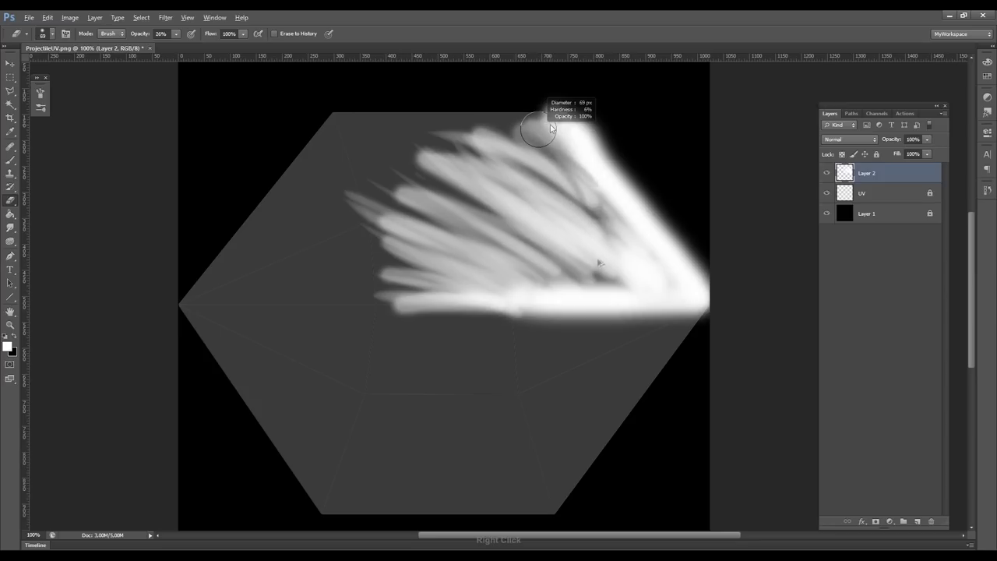
pyautogui.moveTo(604, 218); pyautogui.dragTo(481, 163)
pyautogui.moveTo(557, 261); pyautogui.dragTo(413, 204)
pyautogui.moveTo(467, 272); pyautogui.dragTo(377, 250)
pyautogui.moveTo(460, 218); pyautogui.dragTo(383, 183)
# Carve narrow gaps between the white streaks with a smaller eraser at 80% opacity.
pyautogui.press('b')
pyautogui.press('e')
pyautogui.keyDown('alt'); pyautogui.moveTo(485, 201); pyautogui.dragTo(472, 202, button='right'); pyautogui.keyUp('alt')
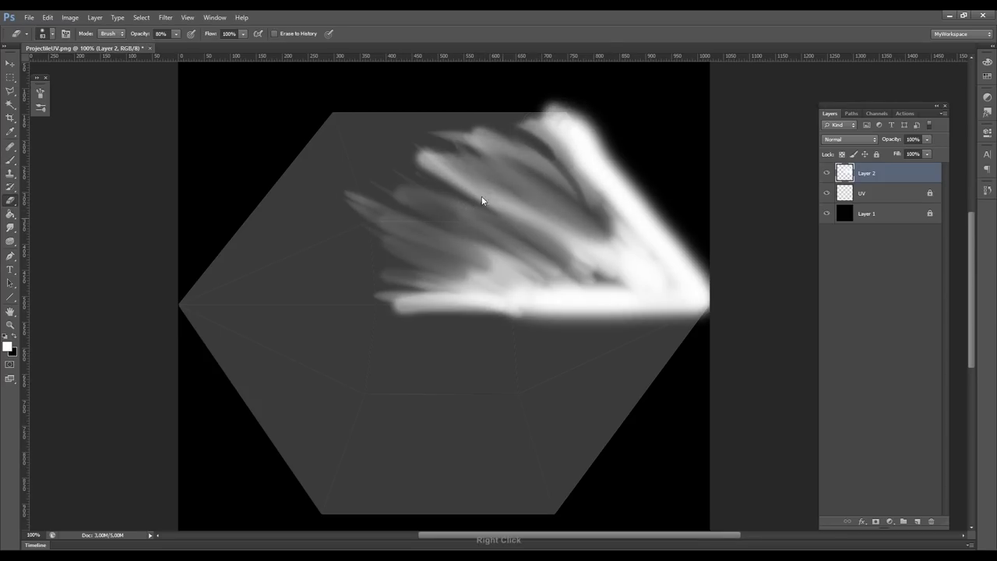
pyautogui.moveTo(468, 238); pyautogui.dragTo(289, 189)
pyautogui.keyDown('alt'); pyautogui.moveTo(462, 236); pyautogui.dragTo(446, 236, button='right'); pyautogui.keyUp('alt')
pyautogui.moveTo(542, 227); pyautogui.dragTo(418, 153)
pyautogui.moveTo(468, 226); pyautogui.dragTo(396, 188)
pyautogui.moveTo(446, 248); pyautogui.dragTo(382, 226)
pyautogui.moveTo(448, 289); pyautogui.dragTo(381, 268)
pyautogui.moveTo(509, 277)
pyautogui.mouseDown()
pyautogui.moveTo(390, 243)
pyautogui.moveTo(480, 242)
pyautogui.mouseUp()
pyautogui.moveTo(544, 211); pyautogui.dragTo(474, 133)
# Lower the eraser opacity to 25% and lightly fade the streaks near the bright upper edge.
pyautogui.press('2')
pyautogui.press('5')
pyautogui.moveTo(592, 226)
pyautogui.mouseDown()
pyautogui.moveTo(613, 244)
pyautogui.moveTo(515, 171)
pyautogui.mouseUp()
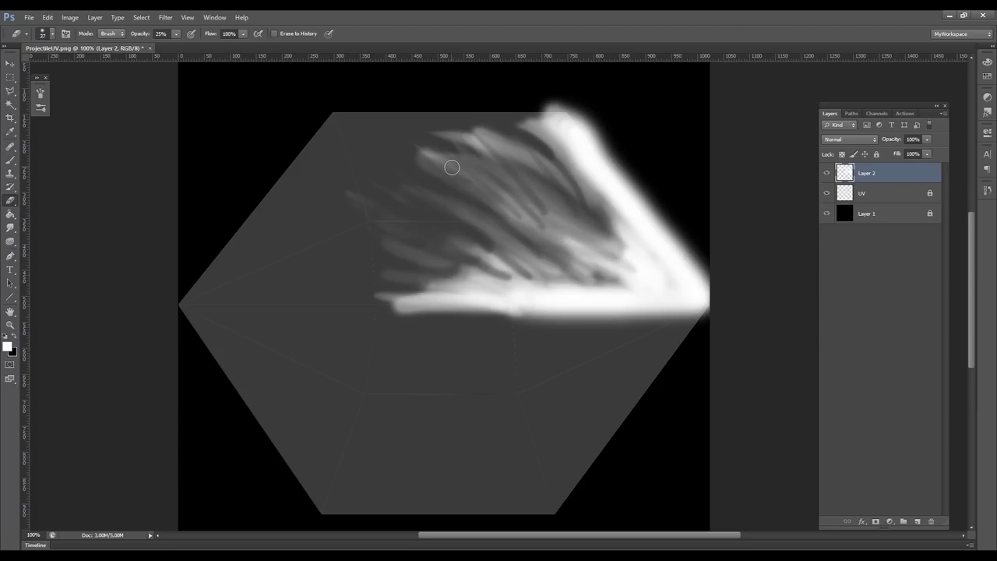
# Smudge the white streaks outward from the bright edges into pointed wisps, using the Smudge tool at 76% strength.
pyautogui.press('b')
pyautogui.click(10, 227)
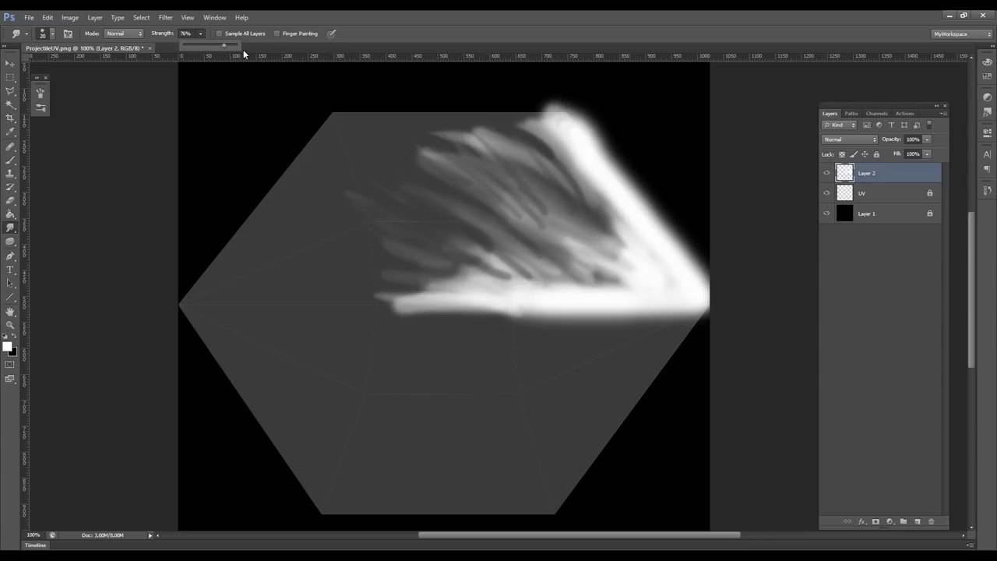
pyautogui.moveTo(538, 292); pyautogui.dragTo(367, 243)
pyautogui.moveTo(504, 282); pyautogui.dragTo(427, 270)
pyautogui.moveTo(513, 279); pyautogui.dragTo(446, 228)
pyautogui.moveTo(598, 279); pyautogui.dragTo(533, 250)
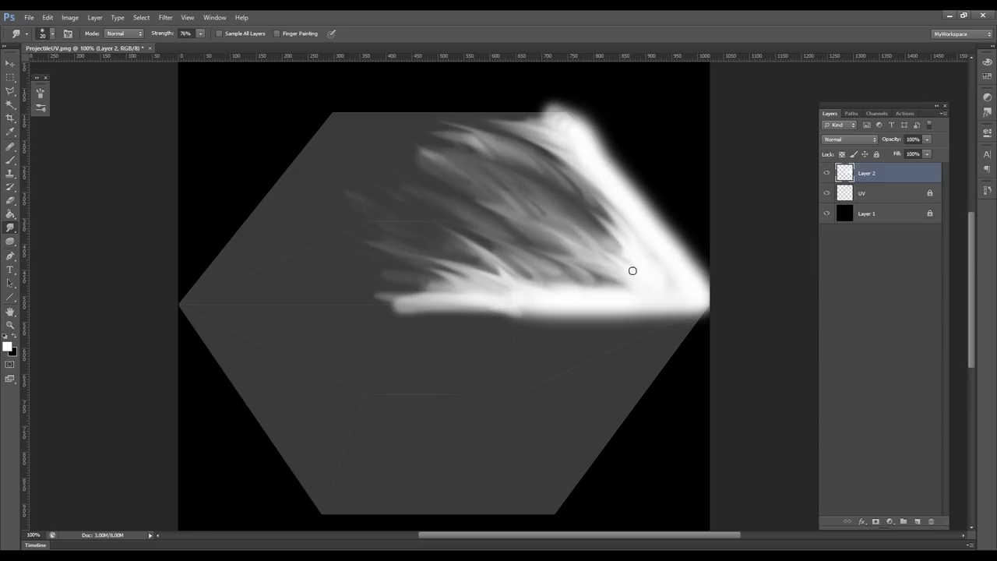
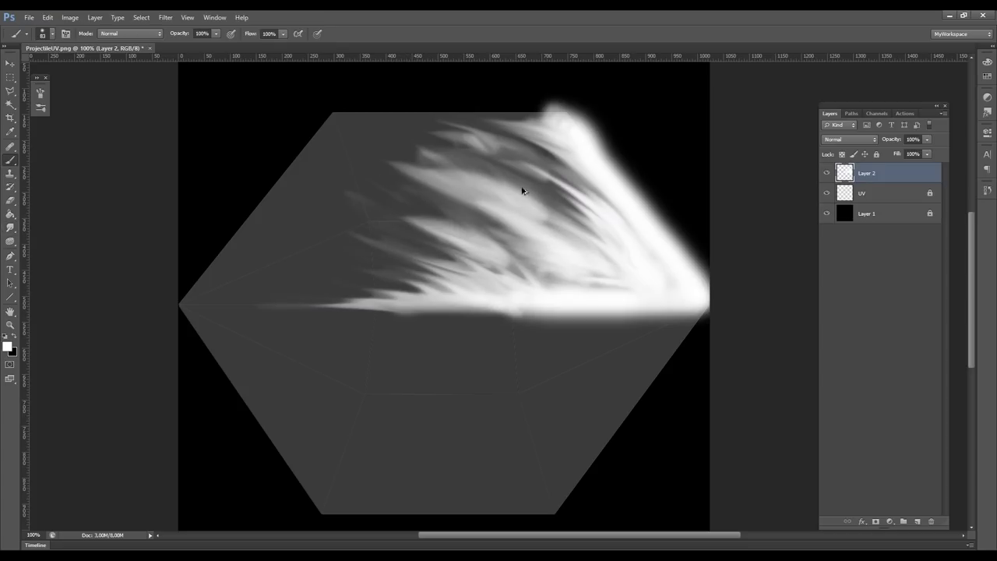
# Stretch the white streaks into long tapered tails toward the hexagon's empty side and soften the outer diagonal edge with the 25% eraser.
pyautogui.moveTo(523, 196); pyautogui.dragTo(351, 175)
pyautogui.moveTo(505, 261); pyautogui.dragTo(296, 268)
pyautogui.moveTo(536, 167); pyautogui.dragTo(396, 137)
pyautogui.press('e')
pyautogui.moveTo(707, 260)
pyautogui.mouseDown()
pyautogui.moveTo(664, 240)
pyautogui.moveTo(548, 98)
pyautogui.moveTo(488, 78)
pyautogui.mouseUp()
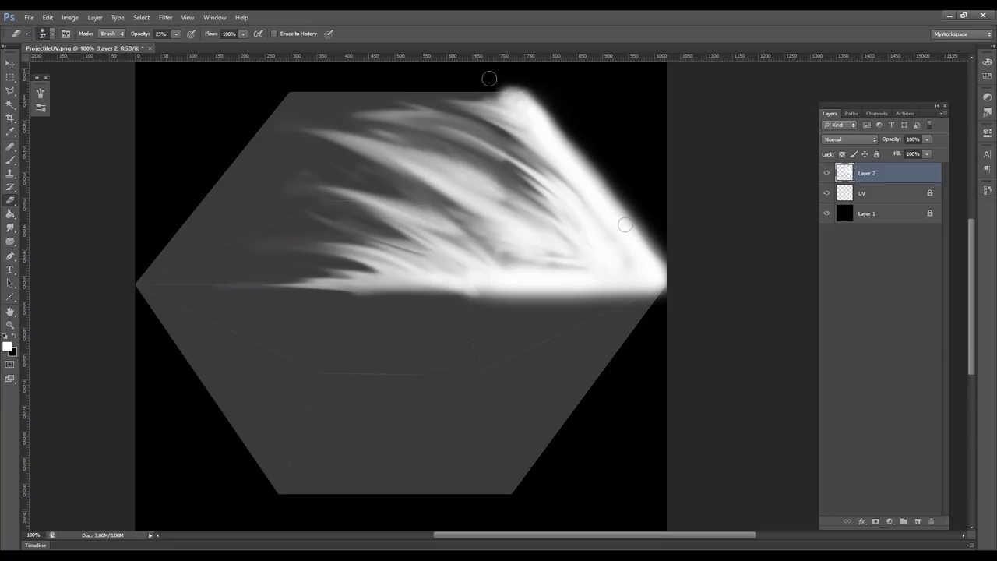
# Duplicate Layer 2 and flip the copy vertically.
pyautogui.rightClick(876, 180)
pyautogui.click(906, 217)
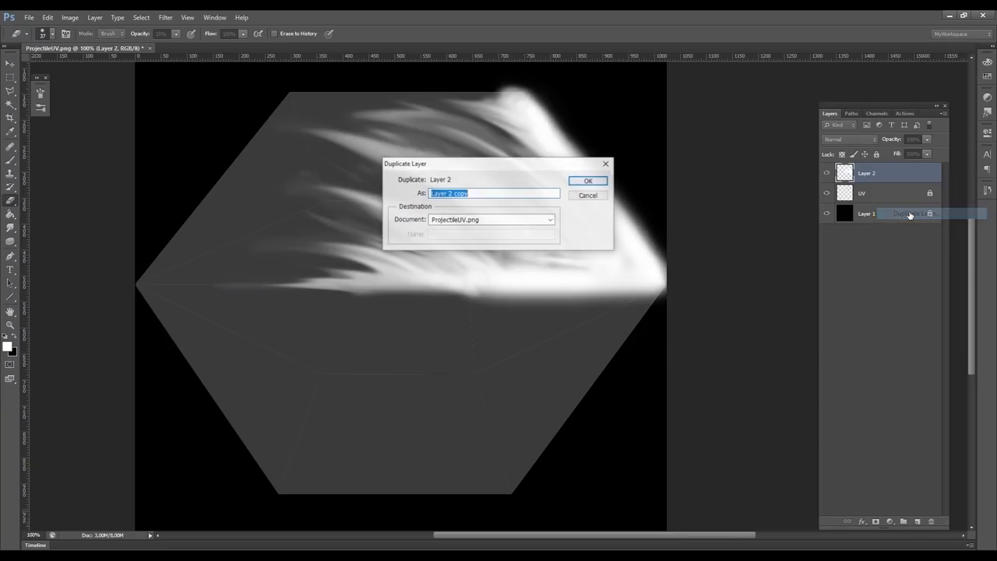
pyautogui.press('Return')
pyautogui.click(47, 17)
pyautogui.click(47, 17)
pyautogui.click(48, 17)
pyautogui.moveTo(78, 221)
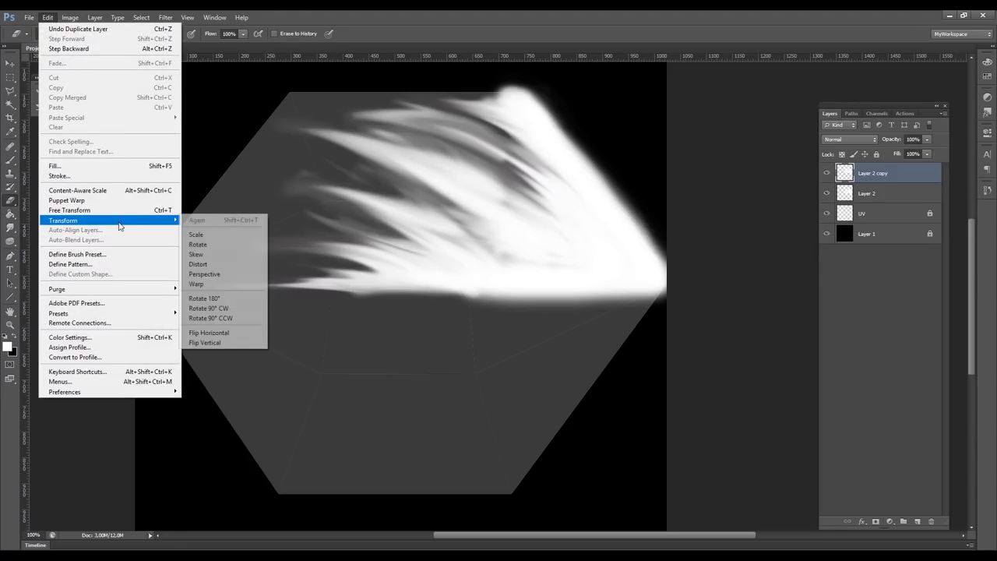
pyautogui.click(215, 343)
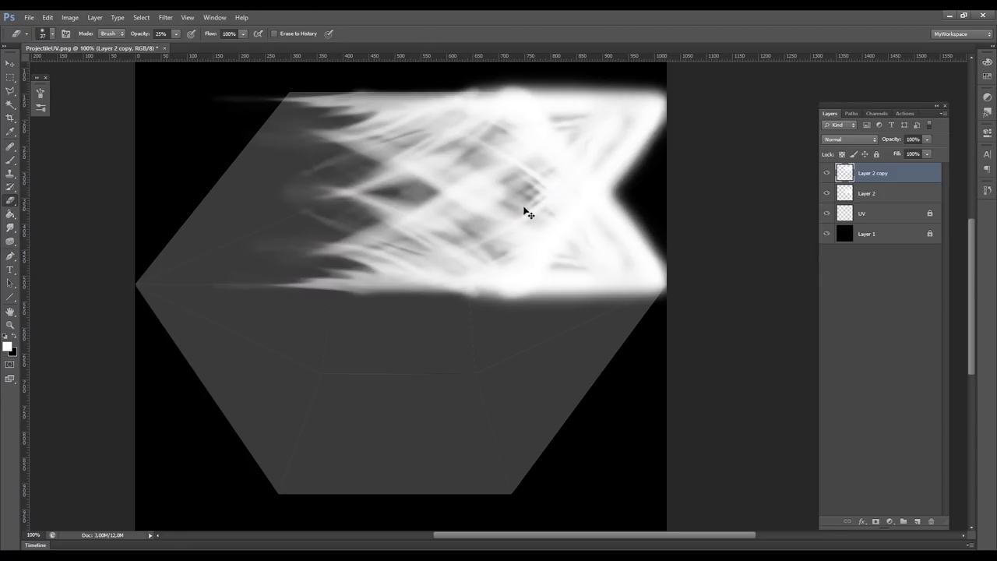
# Move the flipped copy into the hexagon's lower half to mirror the upper streaks, and merge it with Layer 2.
pyautogui.hotkey('ctrl', 't')
pyautogui.keyDown('shift'); pyautogui.moveTo(556, 140); pyautogui.dragTo(543, 328); pyautogui.keyUp('shift')
pyautogui.click(521, 32)
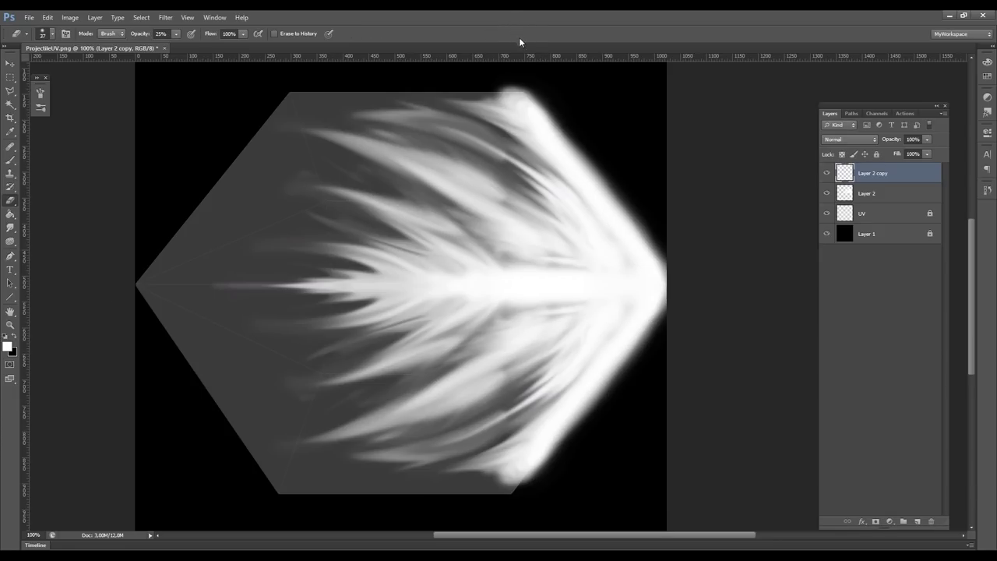
pyautogui.keyDown('alt'); pyautogui.scroll(-5, 591, 293); pyautogui.keyUp('alt')
pyautogui.keyDown('alt'); pyautogui.scroll(4, 584, 335); pyautogui.keyUp('alt')
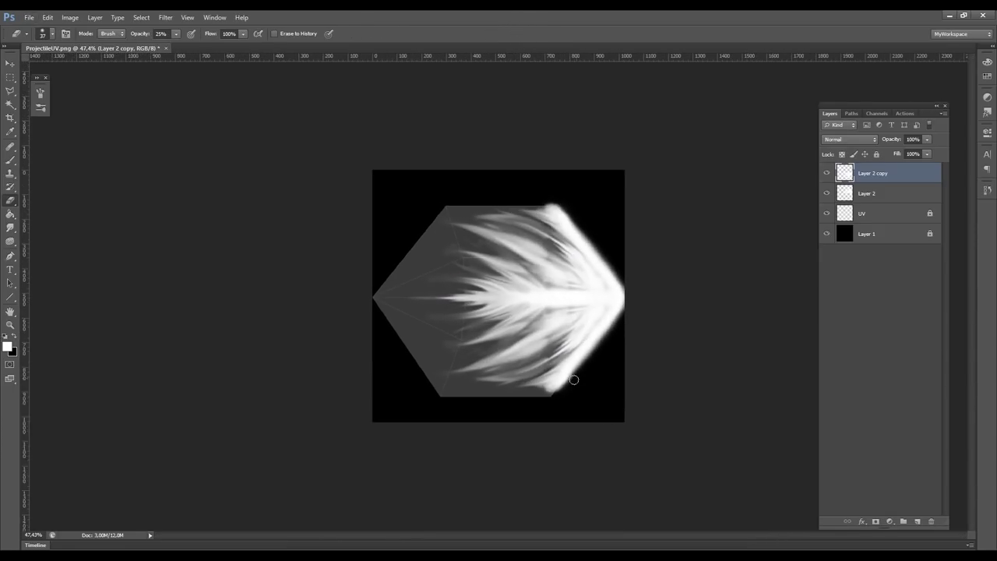
pyautogui.keyDown('shift'); pyautogui.click(879, 195); pyautogui.keyUp('shift')
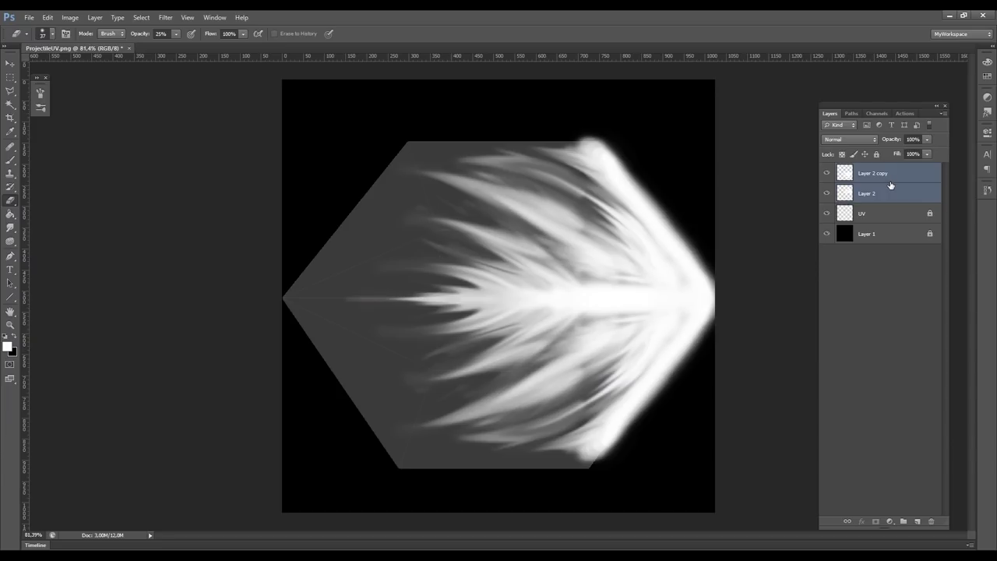
pyautogui.hotkey('ctrl', 'e')
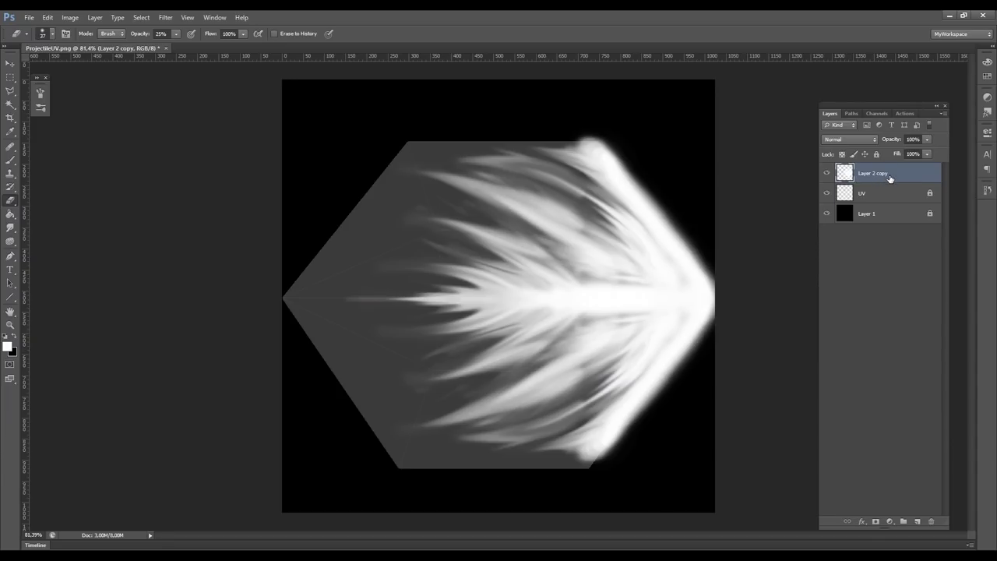
# Apply a white Outer Glow with Screen blending, low opacity and a 27 px size to the merged streak layer.
pyautogui.press('space')
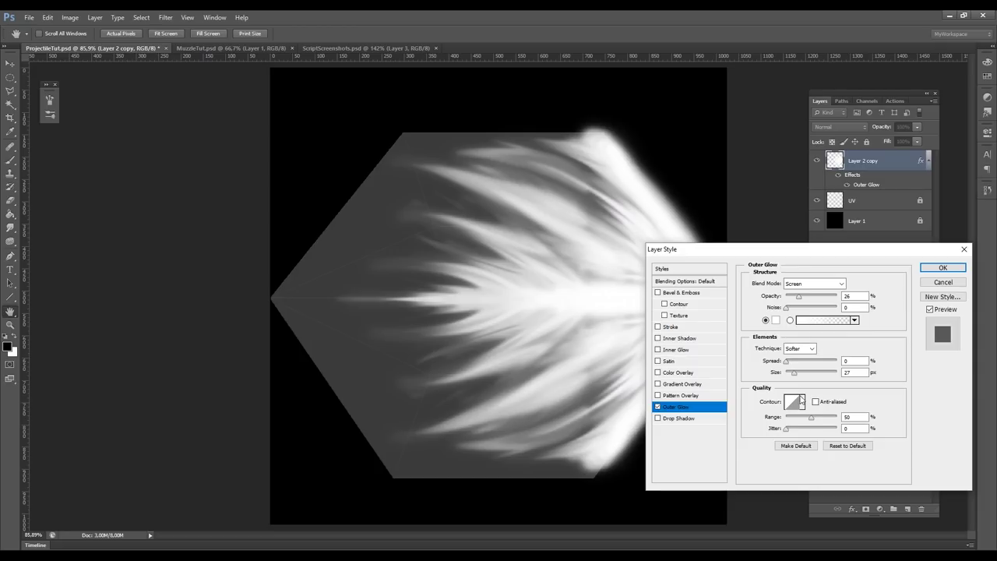
pyautogui.moveTo(803, 374)
pyautogui.mouseDown()
pyautogui.moveTo(819, 374)
pyautogui.moveTo(795, 375)
pyautogui.mouseUp()
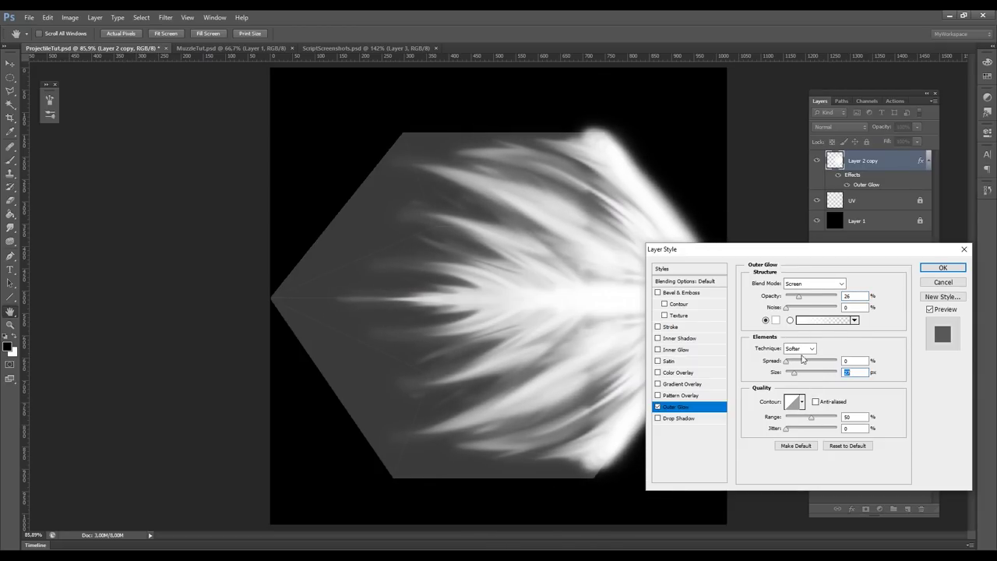
pyautogui.moveTo(799, 298)
pyautogui.mouseDown()
pyautogui.moveTo(831, 302)
pyautogui.moveTo(796, 302)
pyautogui.mouseUp()
pyautogui.click(938, 270)
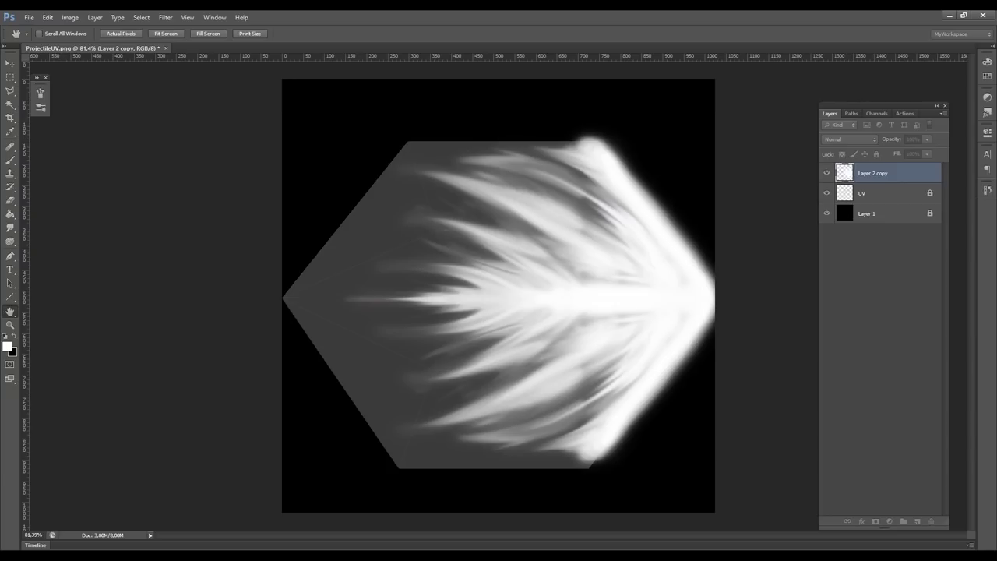
pyautogui.press('e')
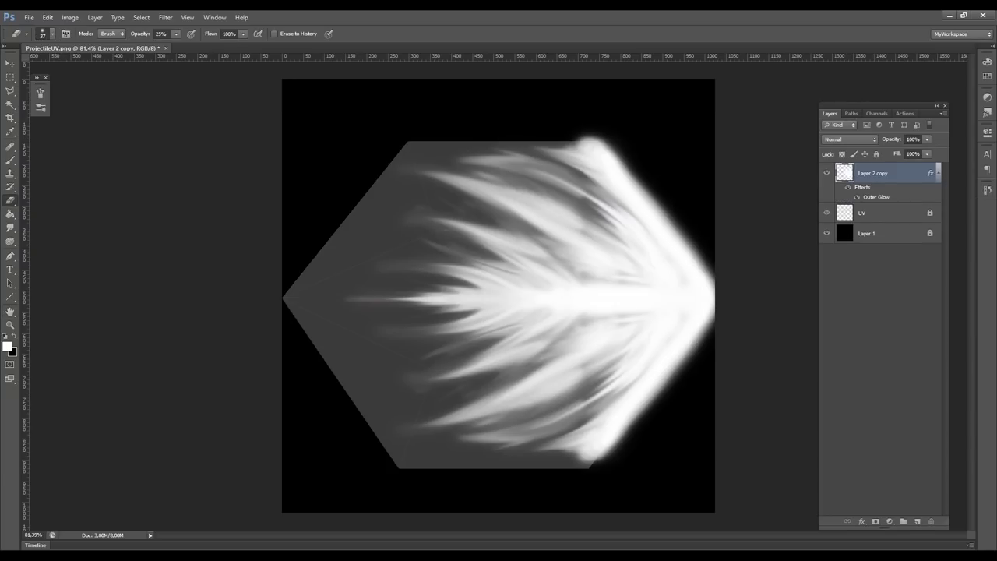
pyautogui.click(849, 192)
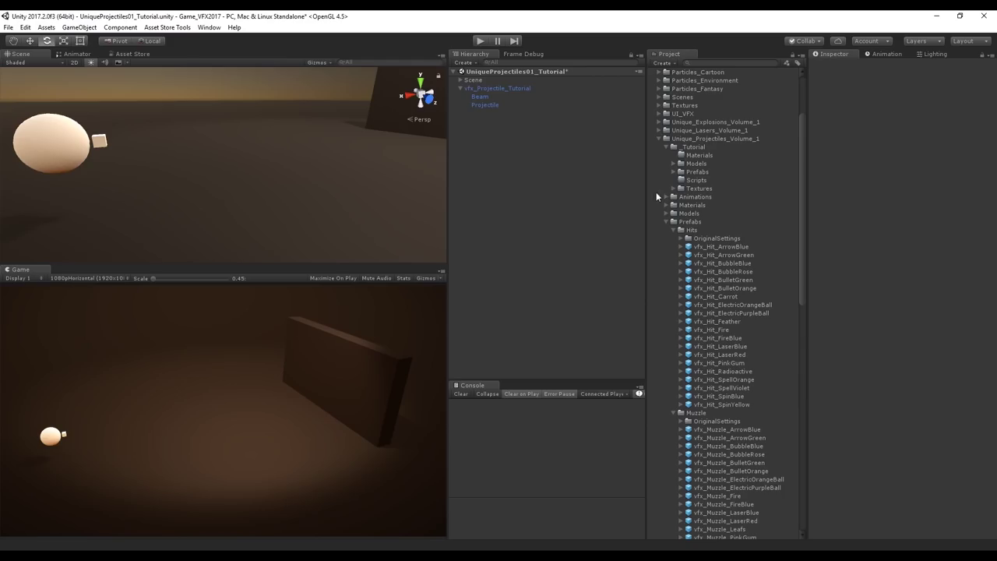
# In Unity, create a material in the _Tutorial Materials folder and name it ProjectileTutText after the texture.
pyautogui.click(717, 197)
pyautogui.rightClick(699, 155)
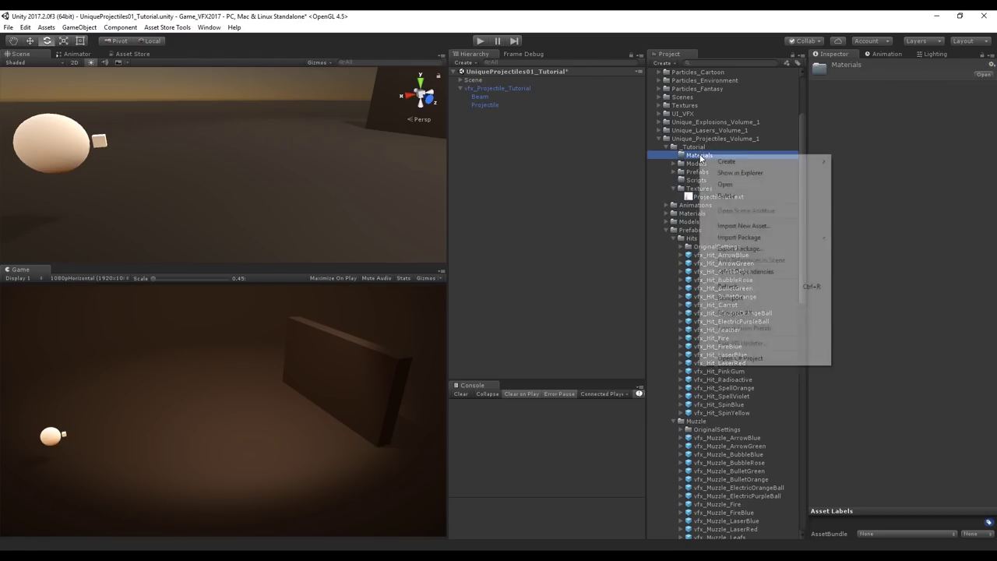
pyautogui.moveTo(779, 161)
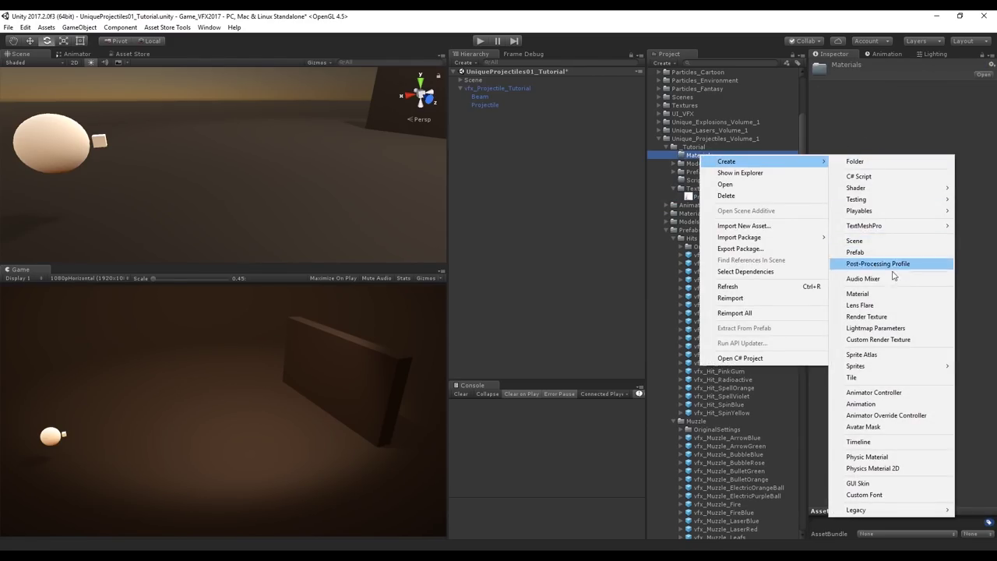
pyautogui.click(857, 293)
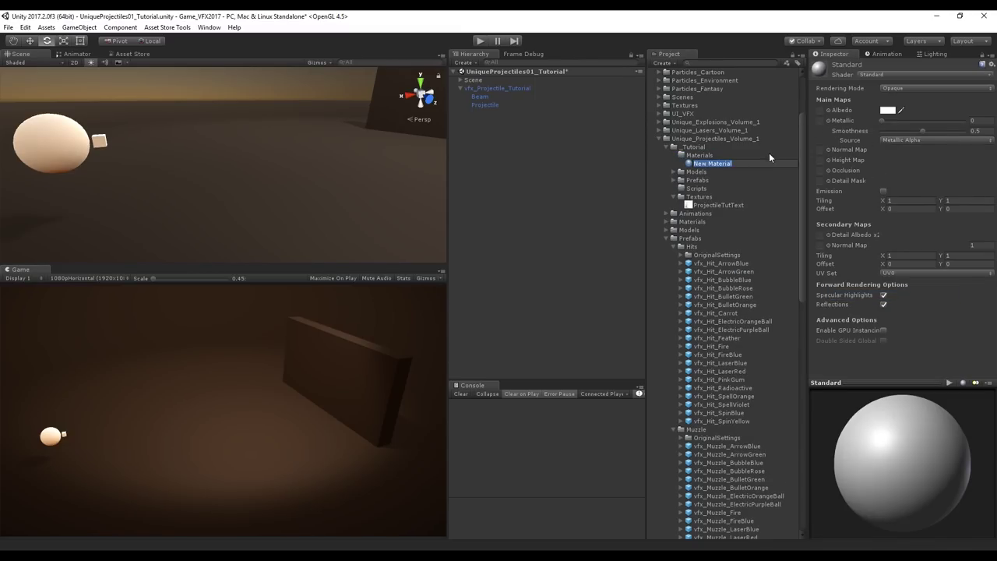
pyautogui.click(736, 205)
pyautogui.press('F2')
pyautogui.hotkey('ctrl', 'c')
pyautogui.click(715, 163)
pyautogui.press('F2')
pyautogui.hotkey('ctrl', 'v')
pyautogui.press('Return')
# Give the material the Mobile/Particles/Additive shader and the ProjectileTutText texture, and check the Projectile particle system in the scene.
pyautogui.click(924, 75)
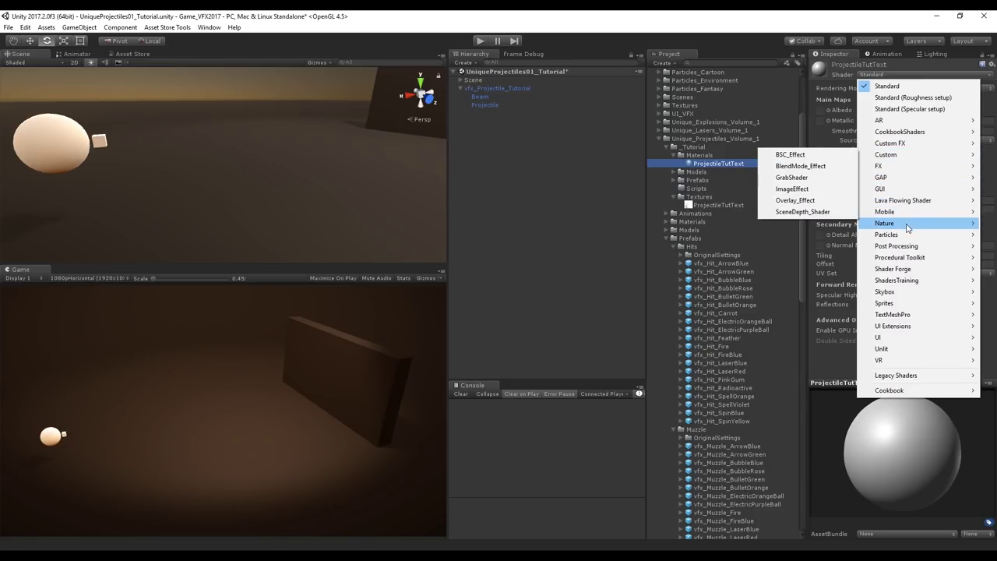
pyautogui.moveTo(913, 213)
pyautogui.moveTo(853, 258)
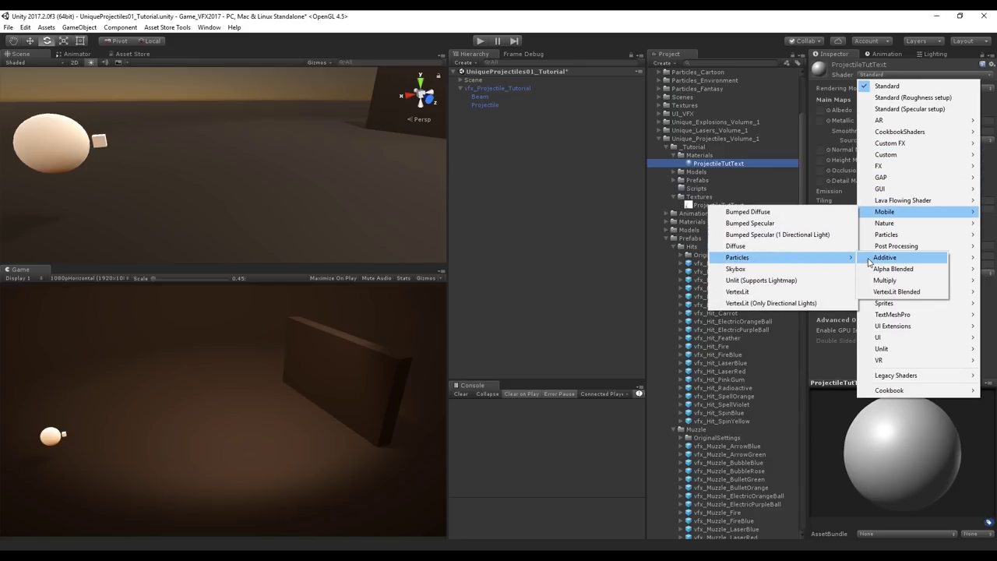
pyautogui.click(885, 258)
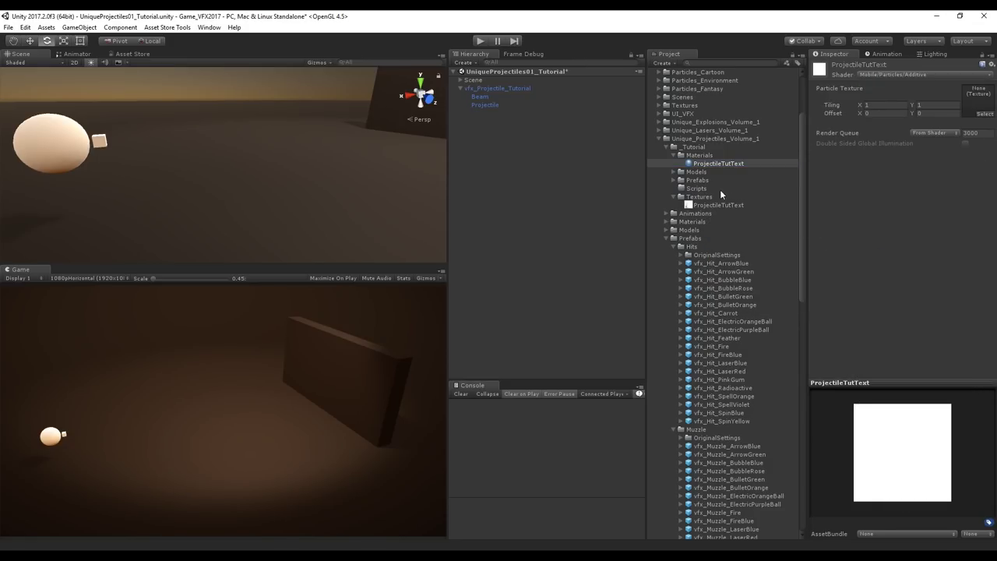
pyautogui.moveTo(714, 207); pyautogui.dragTo(978, 100)
pyautogui.click(485, 104)
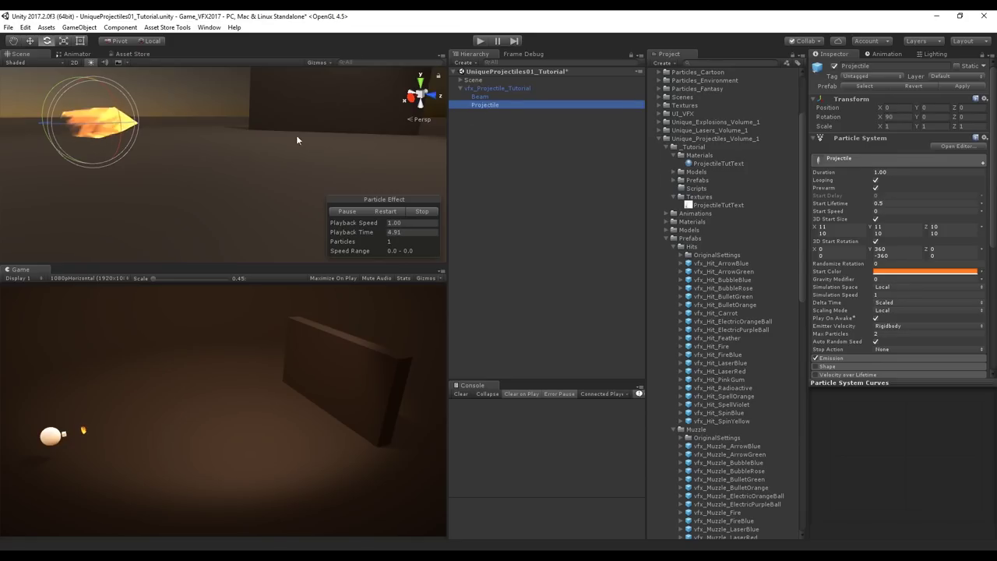
pyautogui.press('a')
pyautogui.moveTo(227, 126); pyautogui.dragTo(313, 122, button='right')
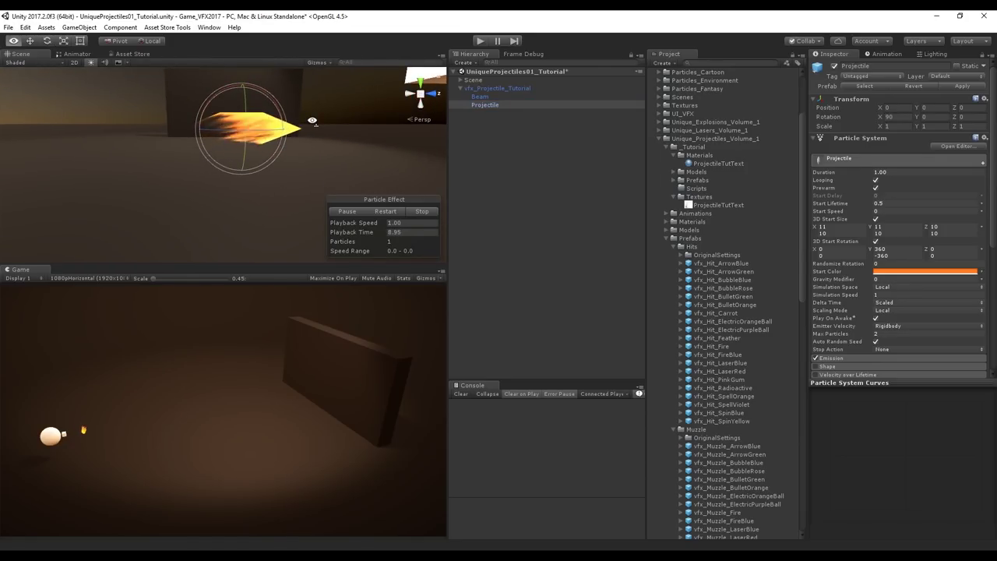
# Add a Trail effect under vfx_Projectile_Tutorial and set its time to 0.15.
pyautogui.rightClick(489, 88)
pyautogui.moveTo(522, 220)
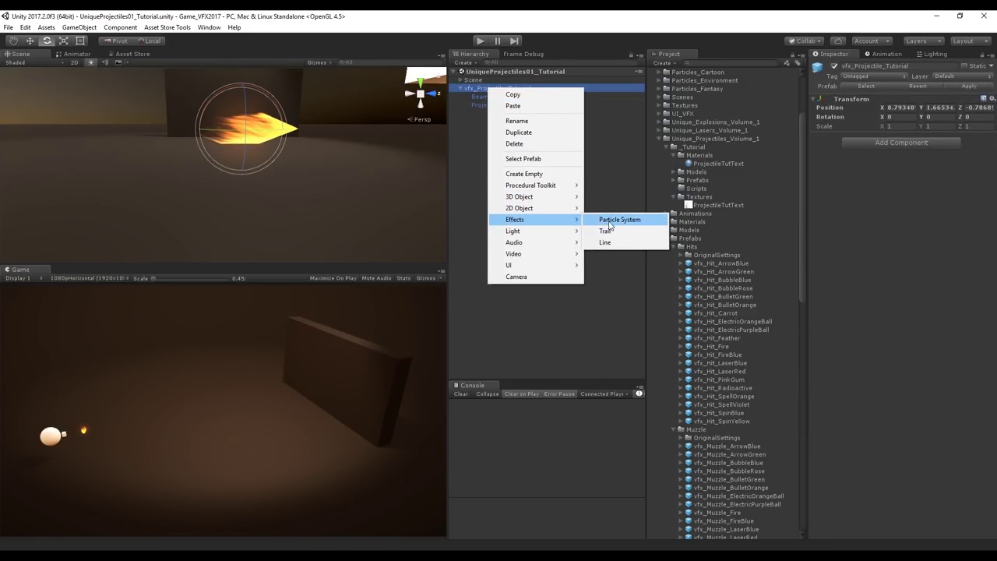
pyautogui.click(609, 232)
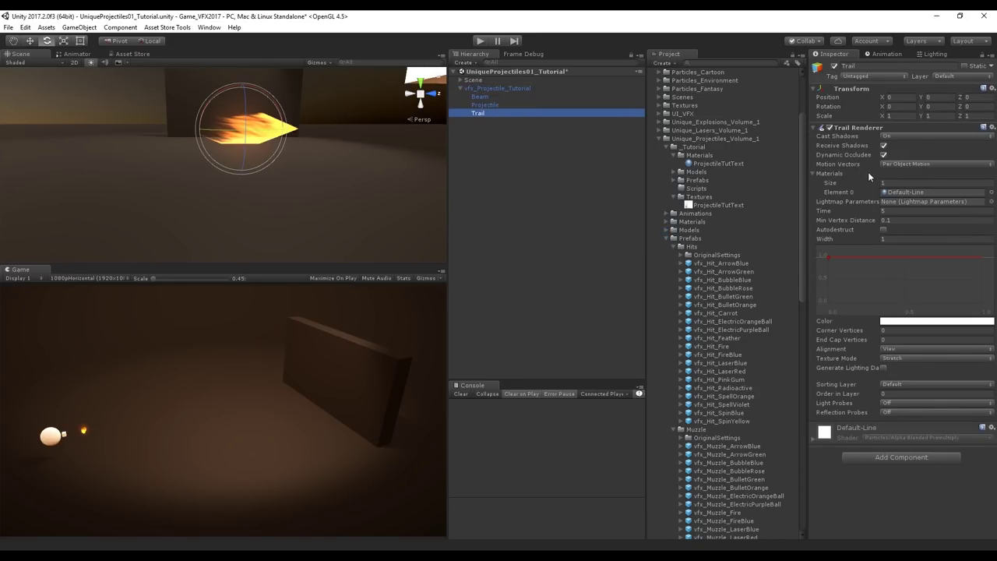
pyautogui.click(893, 211)
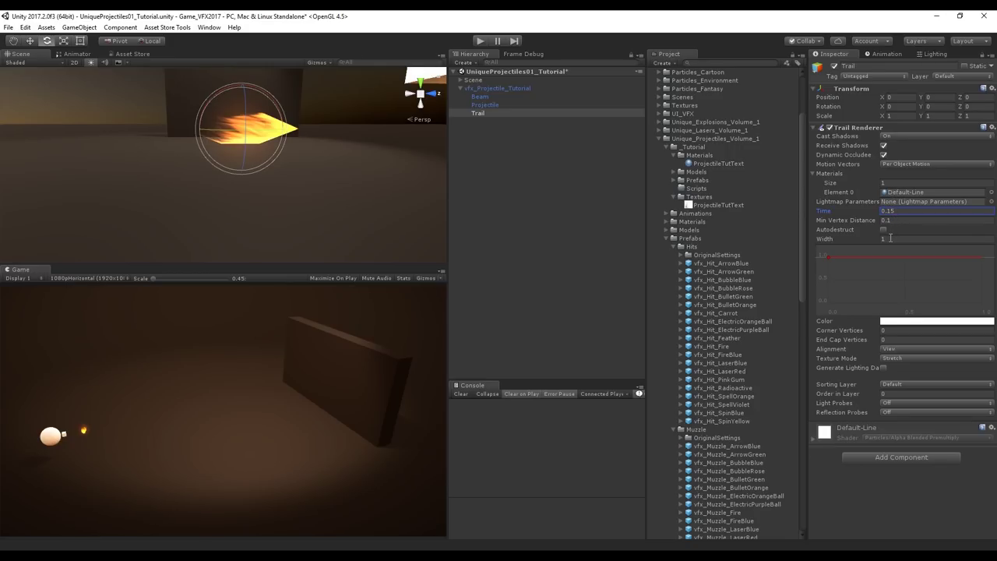
# Shape the trail's width curve so it tapers to zero at the end, and set the width to 0.3.
pyautogui.doubleClick(964, 257)
pyautogui.moveTo(963, 257); pyautogui.dragTo(961, 293)
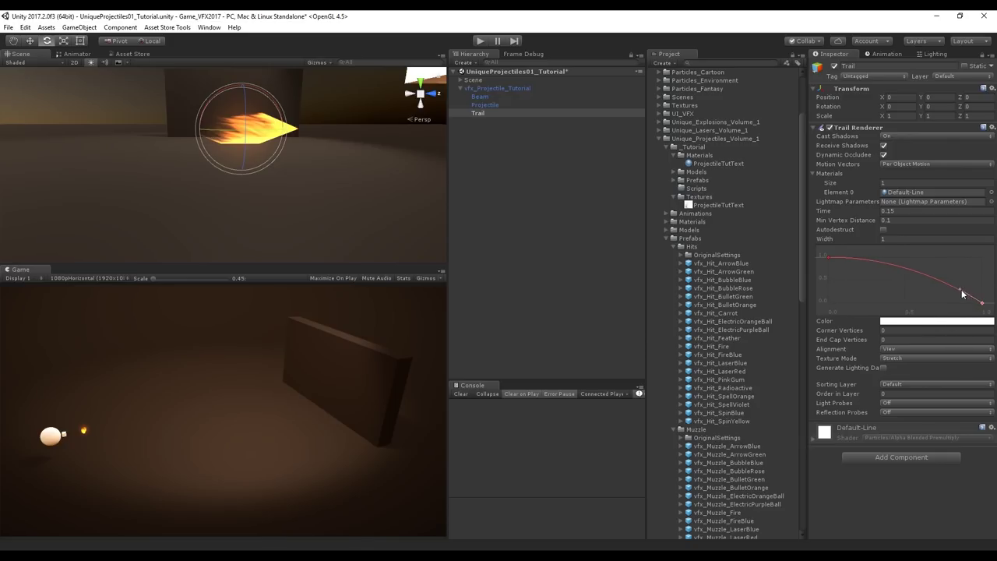
pyautogui.click(908, 239)
pyautogui.press('Return')
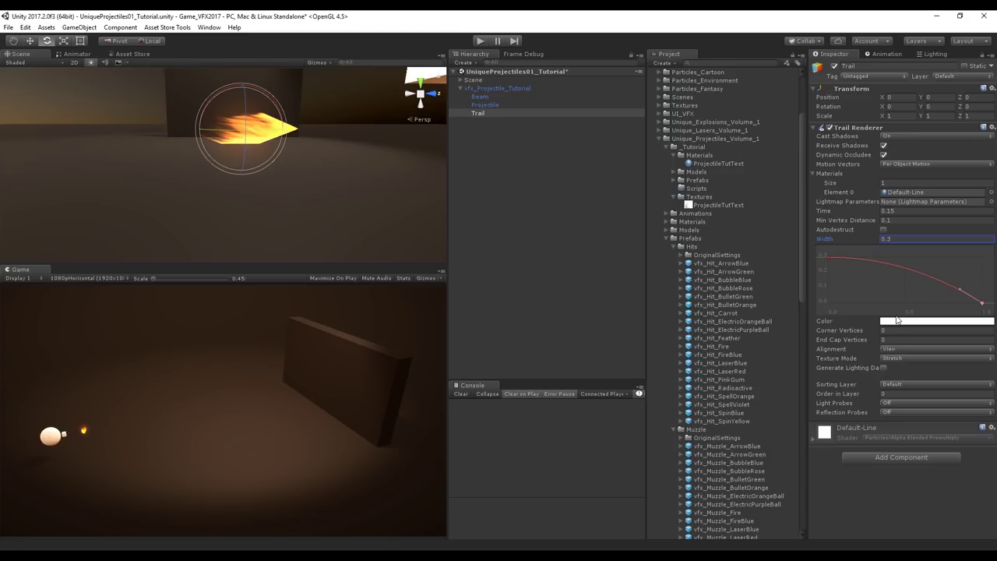
pyautogui.press('w')
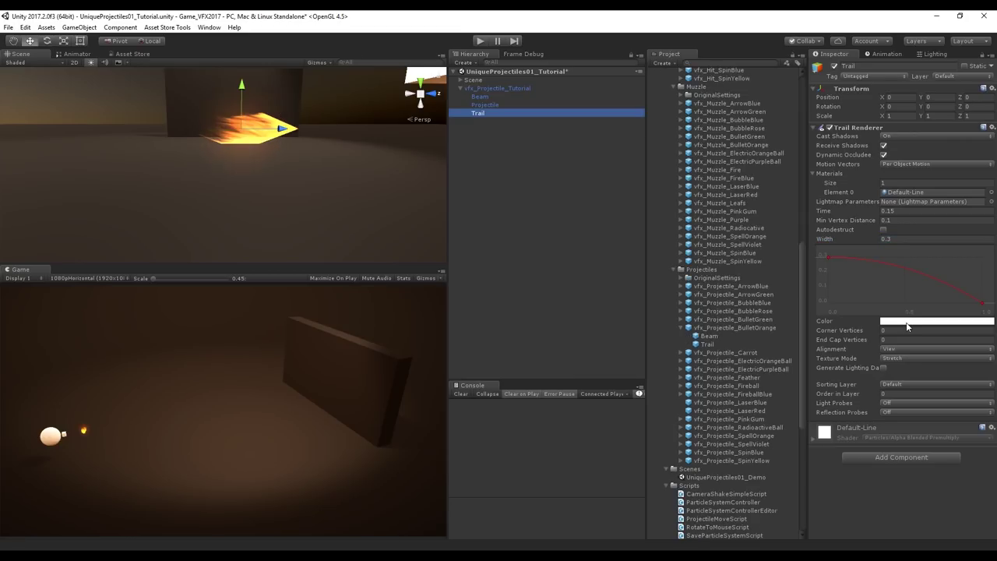
# Fade out the trail's color gradient by setting the alpha at its 100% end to 0.
pyautogui.click(897, 321)
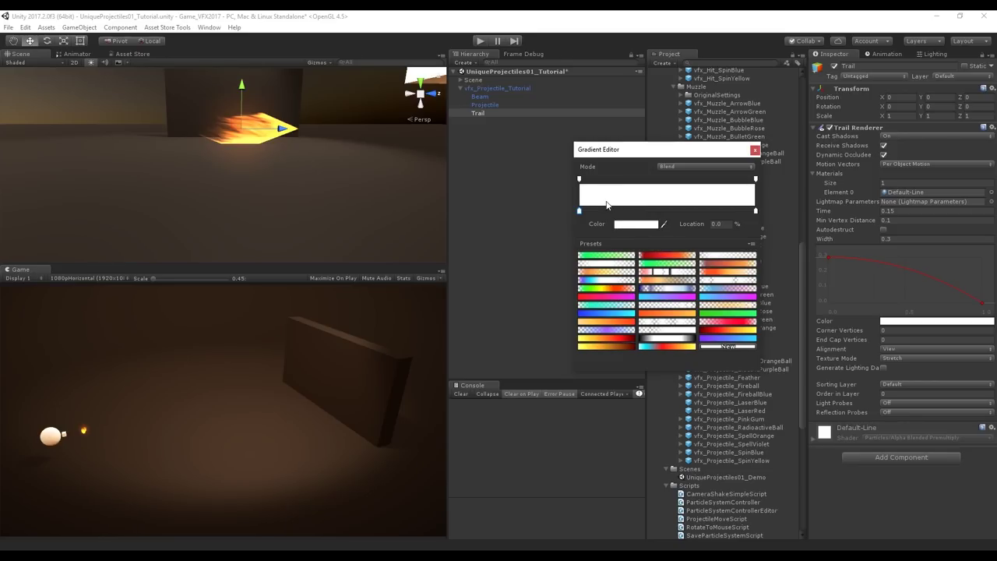
pyautogui.click(579, 179)
pyautogui.click(755, 179)
pyautogui.moveTo(640, 228); pyautogui.dragTo(622, 226)
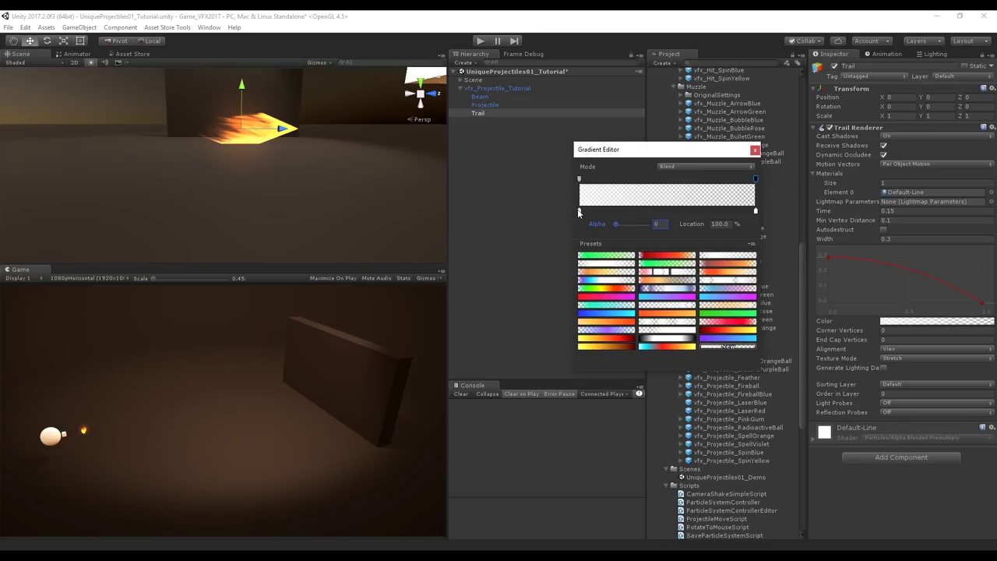
# Set the starting color of the trail's gradient to a saturated orange with a hue of 19.
pyautogui.click(579, 211)
pyautogui.click(639, 224)
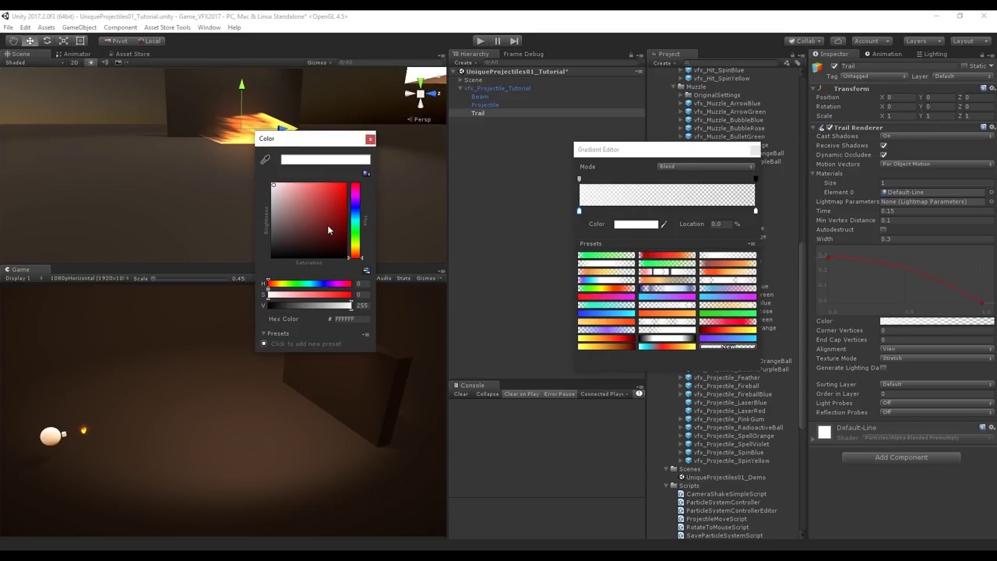
pyautogui.moveTo(356, 250); pyautogui.dragTo(358, 259)
pyautogui.click(335, 185)
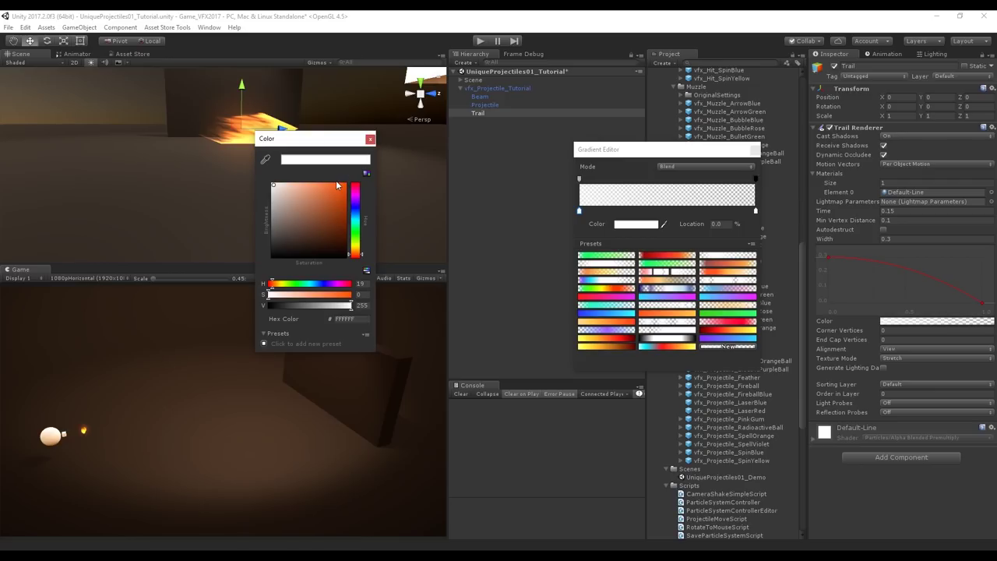
pyautogui.click(370, 139)
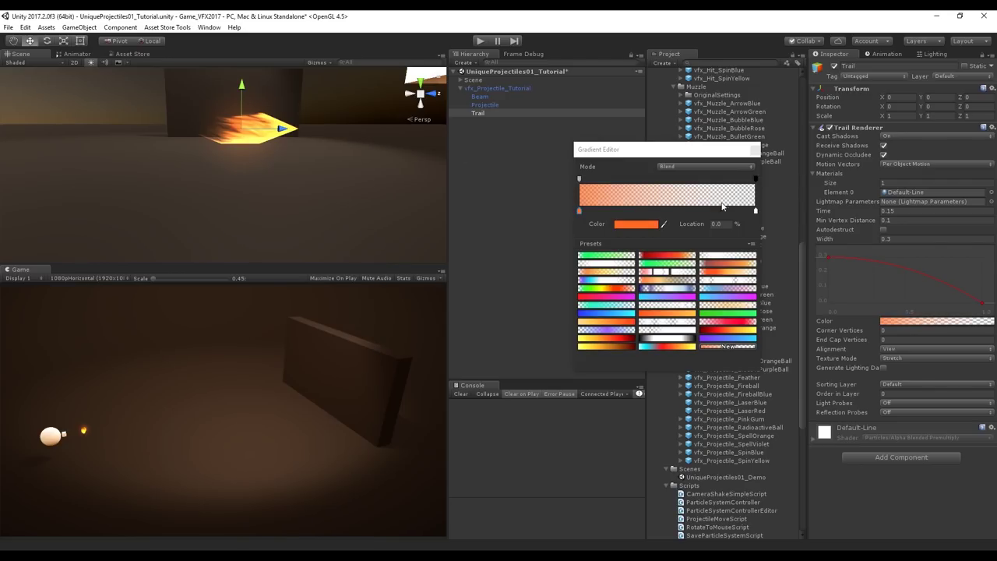
# Set the end color of the trail's gradient to light orange FF9329 and finish editing the gradient.
pyautogui.click(755, 210)
pyautogui.click(636, 224)
pyautogui.moveTo(356, 255); pyautogui.dragTo(356, 251)
pyautogui.click(323, 184)
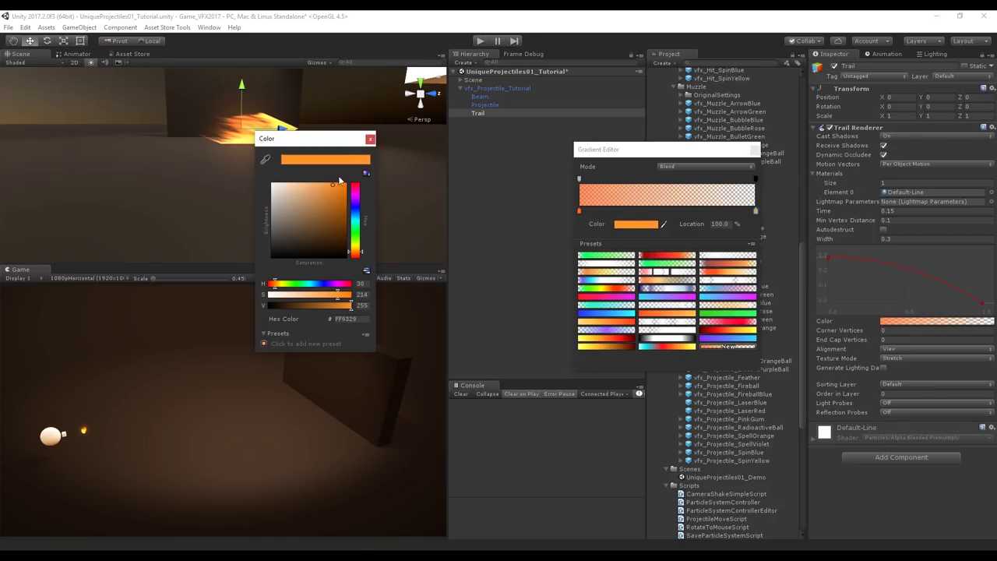
pyautogui.click(370, 138)
pyautogui.click(755, 149)
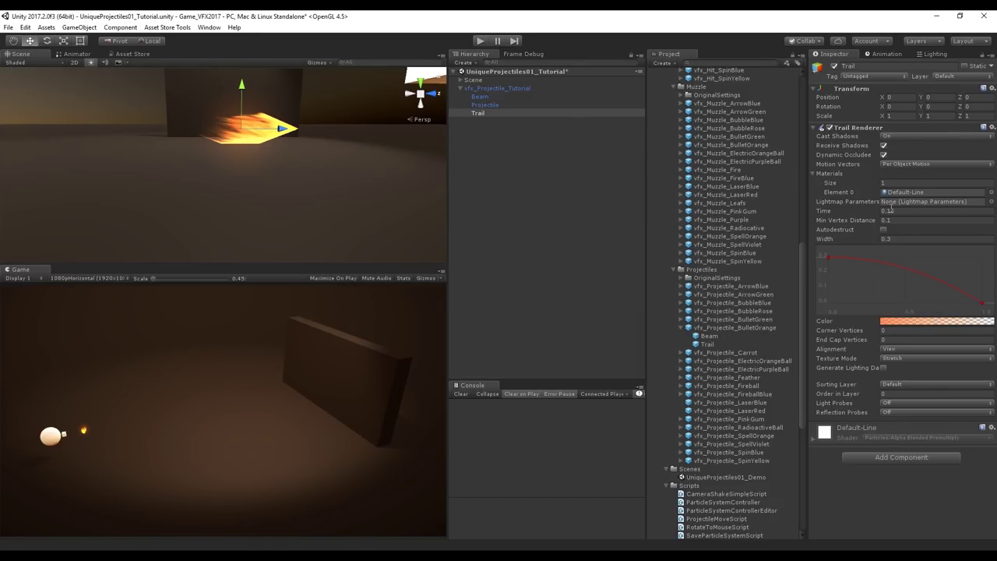
# Set the trail's time to 1 and preview the streak by moving it along the Z axis, undoing the moves.
pyautogui.moveTo(285, 129)
pyautogui.mouseDown()
pyautogui.moveTo(71, 130)
pyautogui.moveTo(293, 126)
pyautogui.moveTo(74, 126)
pyautogui.moveTo(260, 123)
pyautogui.moveTo(311, 134)
pyautogui.moveTo(81, 129)
pyautogui.moveTo(298, 123)
pyautogui.mouseUp()
pyautogui.click(900, 210)
pyautogui.write('1')
pyautogui.moveTo(283, 127); pyautogui.dragTo(960, 132)
pyautogui.scroll(-5, 203, 162)
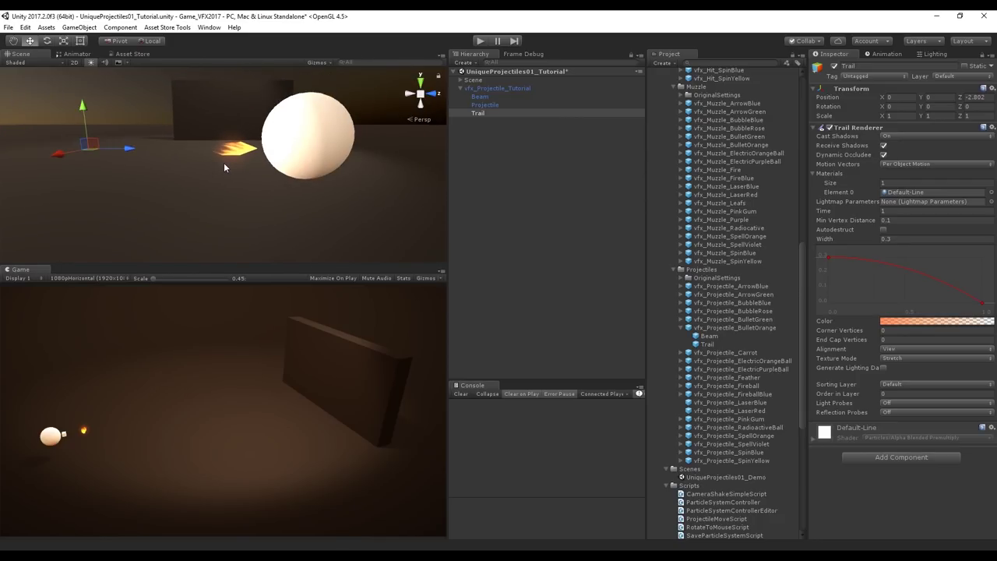
pyautogui.moveTo(131, 148); pyautogui.dragTo(287, 150)
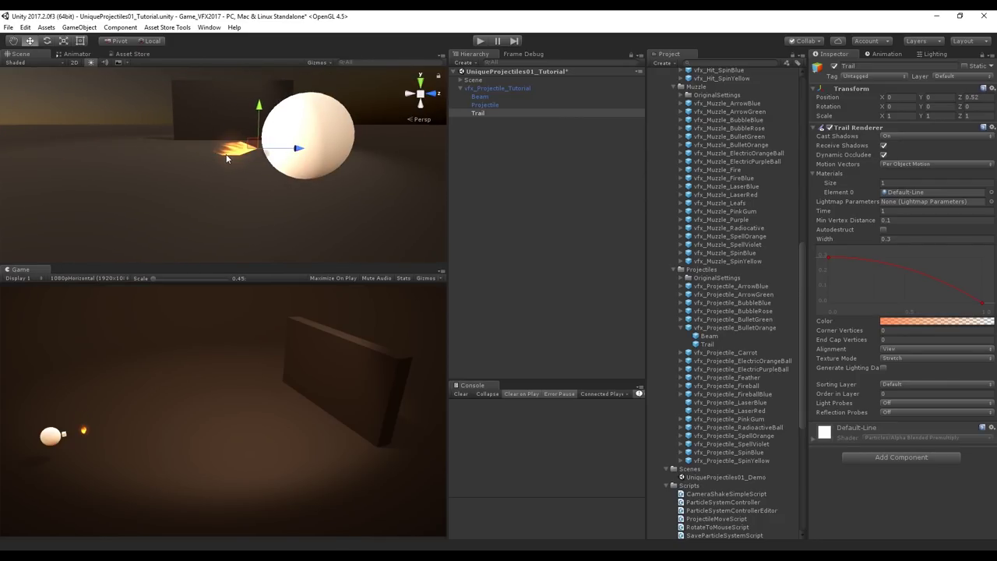
pyautogui.hotkey('ctrl', 'z')
pyautogui.hotkey('ctrl', 'z')
# Give the trail a width and time of 0.2 at Z position 0.18, and apply the changes to the vfx_Projectile_Tutorial prefab.
pyautogui.click(887, 239)
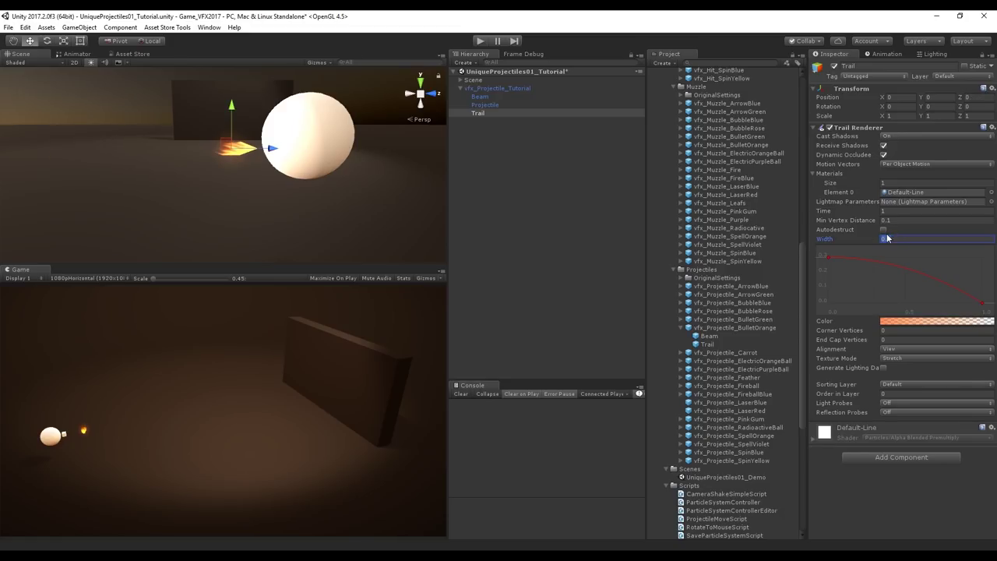
pyautogui.moveTo(273, 149)
pyautogui.mouseDown()
pyautogui.moveTo(144, 145)
pyautogui.moveTo(288, 151)
pyautogui.mouseUp()
pyautogui.click(894, 210)
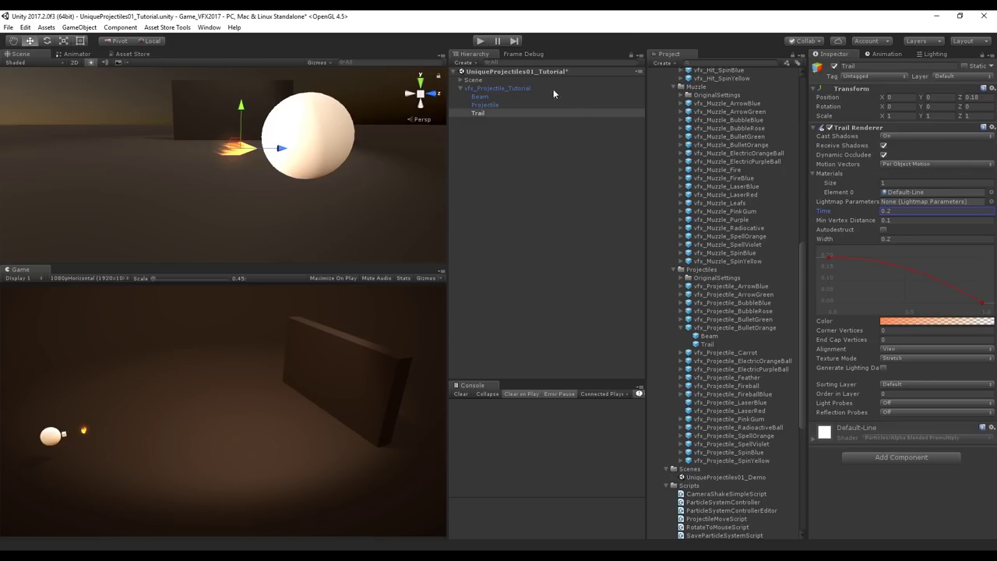
pyautogui.click(498, 88)
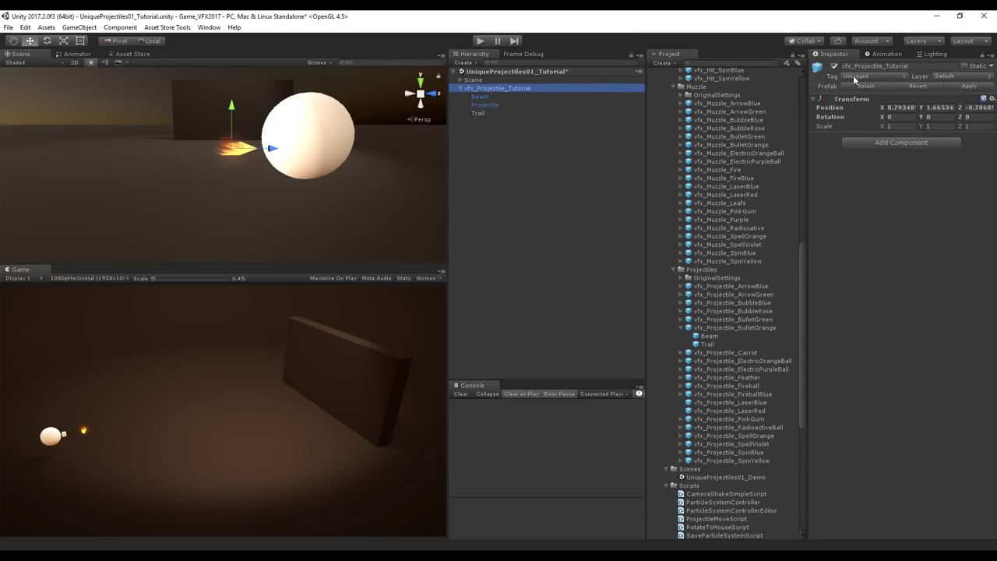
pyautogui.click(960, 87)
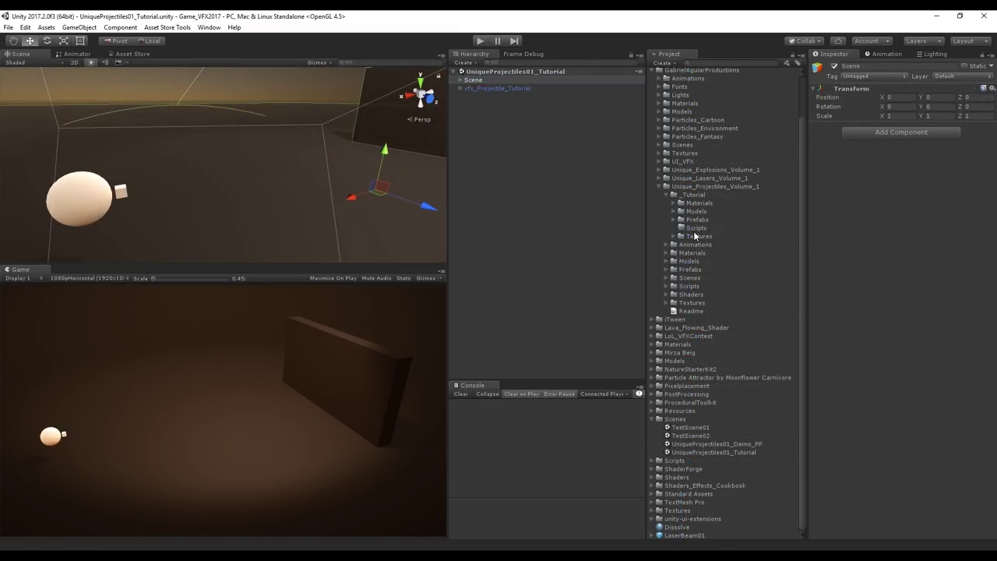
# Create a C# script named SpawnProjectiles in the _Tutorial Scripts folder and open it for editing.
pyautogui.click(700, 228)
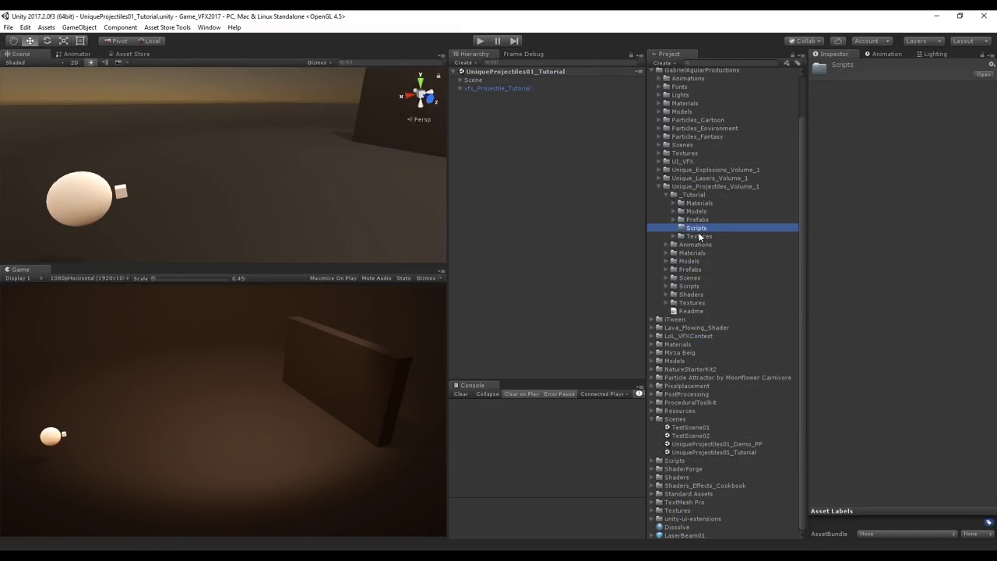
pyautogui.rightClick(702, 228)
pyautogui.moveTo(772, 232)
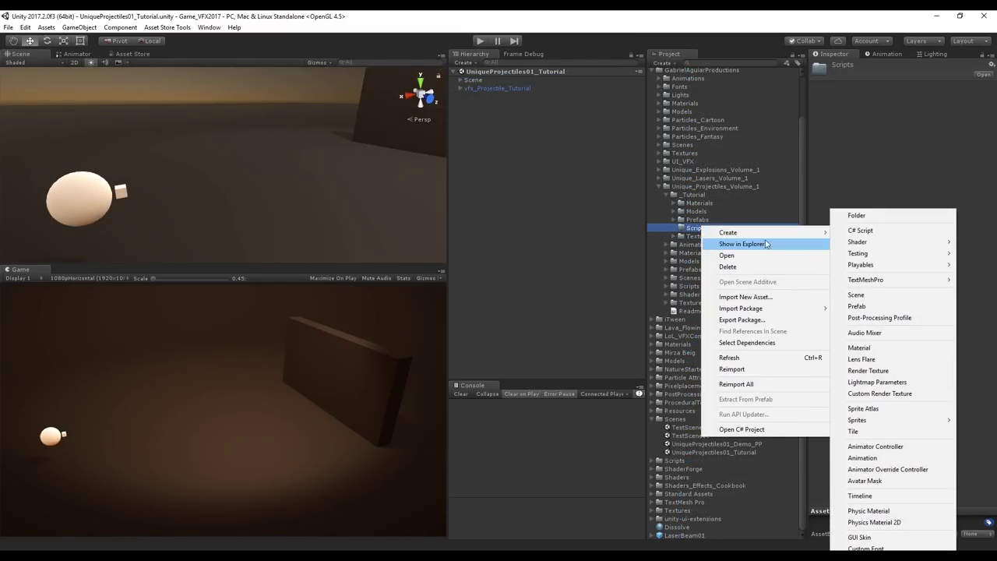
pyautogui.click(861, 229)
pyautogui.write('SpawnProjectiles')
pyautogui.press('Return')
pyautogui.doubleClick(723, 237)
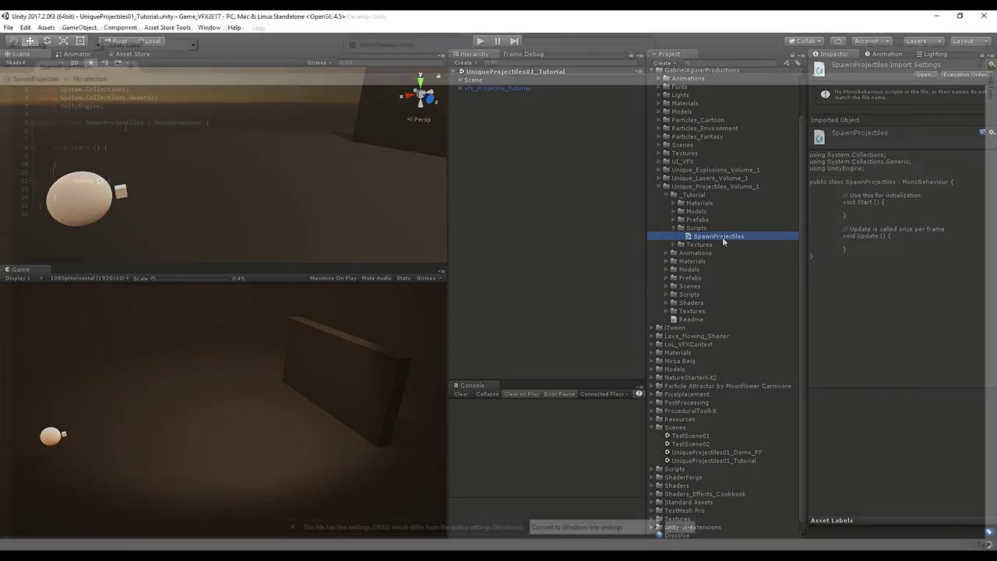
# Declare a public GameObject field named firePoint at the start of the SpawnProjectiles class.
pyautogui.write('public Game')
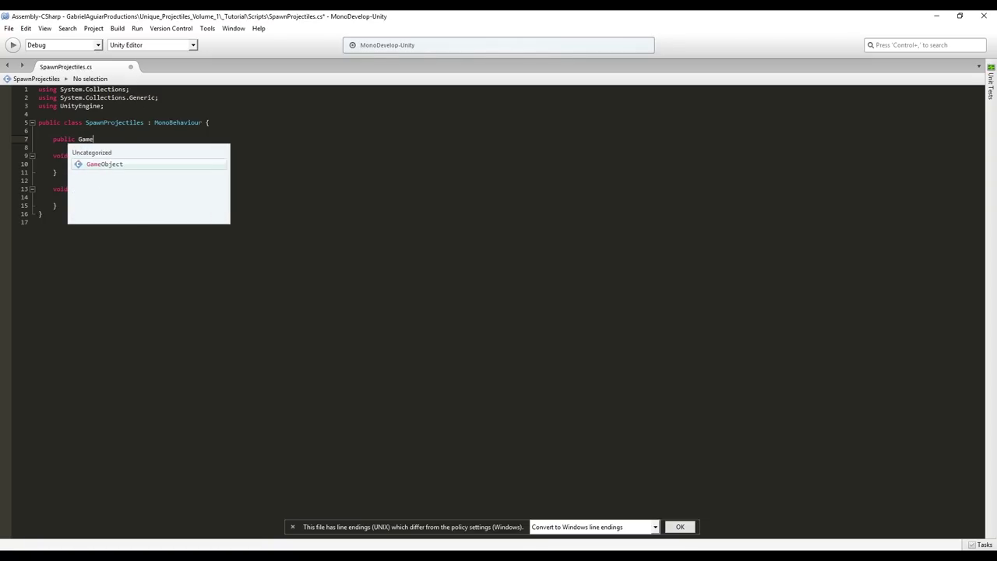
pyautogui.press('Return')
pyautogui.write('firePoint;')
pyautogui.press('Return')
# Declare a public List<GameObject> named vfx, initialised as a new List<GameObject>(), below firePoint.
pyautogui.write('public ')
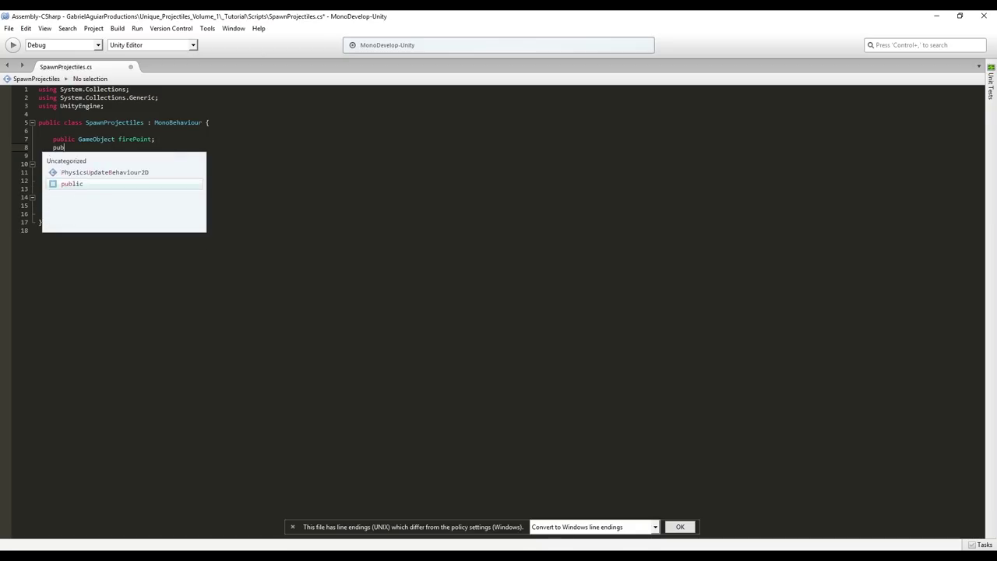
pyautogui.write('List<')
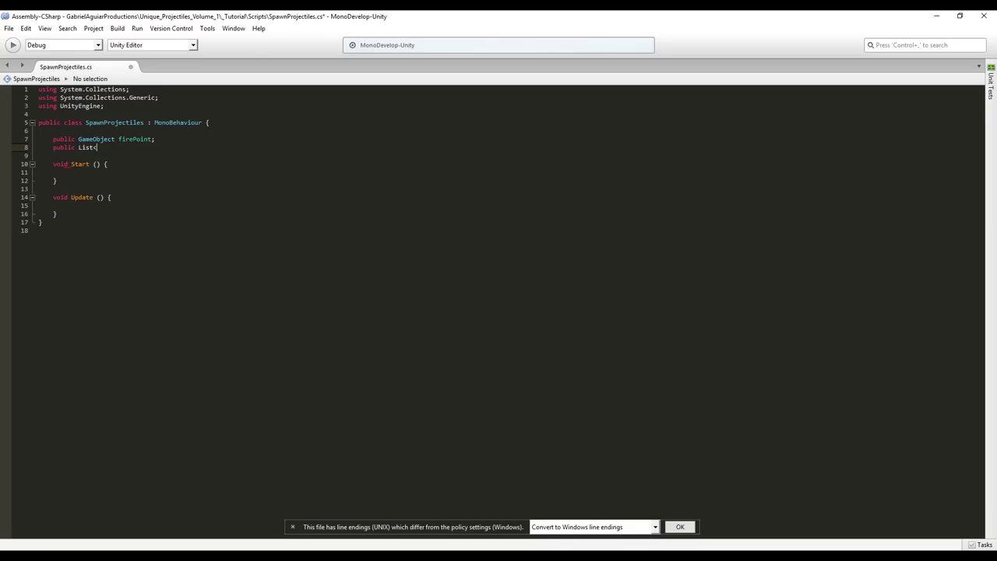
pyautogui.write('GameObject>')
pyautogui.write('=')
pyautogui.press('Return')
pyautogui.write(';')
pyautogui.press('Return')
pyautogui.press('Return')
# Declare a private GameObject field named effectToSpawn below the public fields.
pyautogui.write('private Gm')
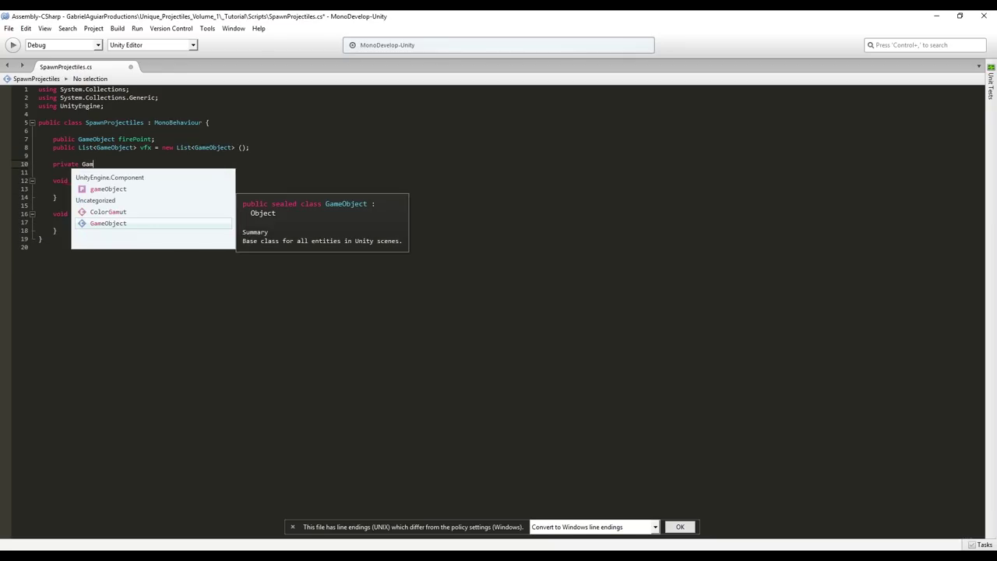
pyautogui.press('Return')
pyautogui.write('effectToSpawn;')
# In the Start method, assign the first list entry, vfx[0], to effectToSpawn.
pyautogui.press('Down')
pyautogui.press('Down')
pyautogui.press('Down')
pyautogui.write('effectToSpawn ')
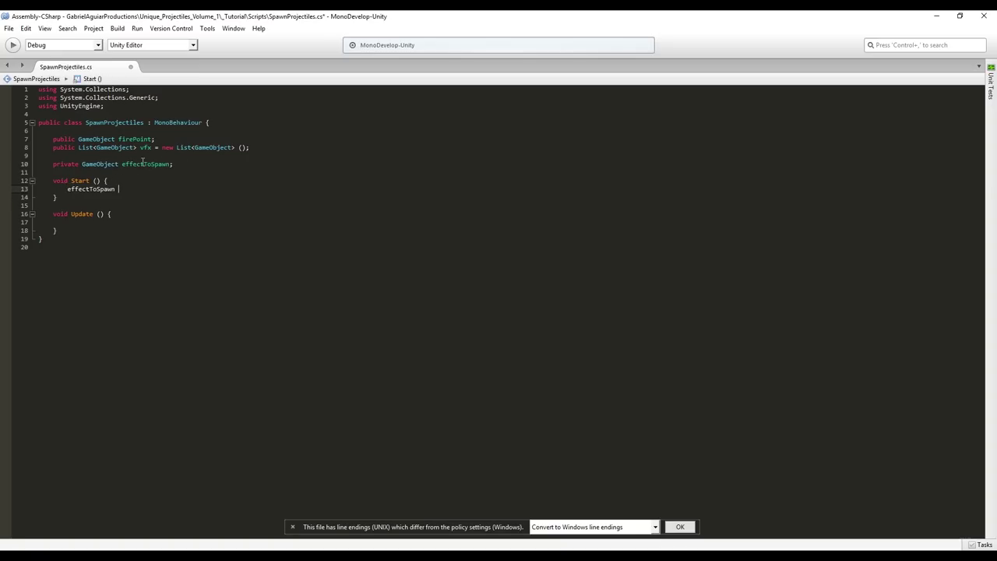
pyautogui.write('=')
pyautogui.write('= vfx')
pyautogui.write('[0];')
# In Update, add an if block on Input.GetMouseButton(0) that calls SpawnVFX().
pyautogui.write('Input.getbu){')
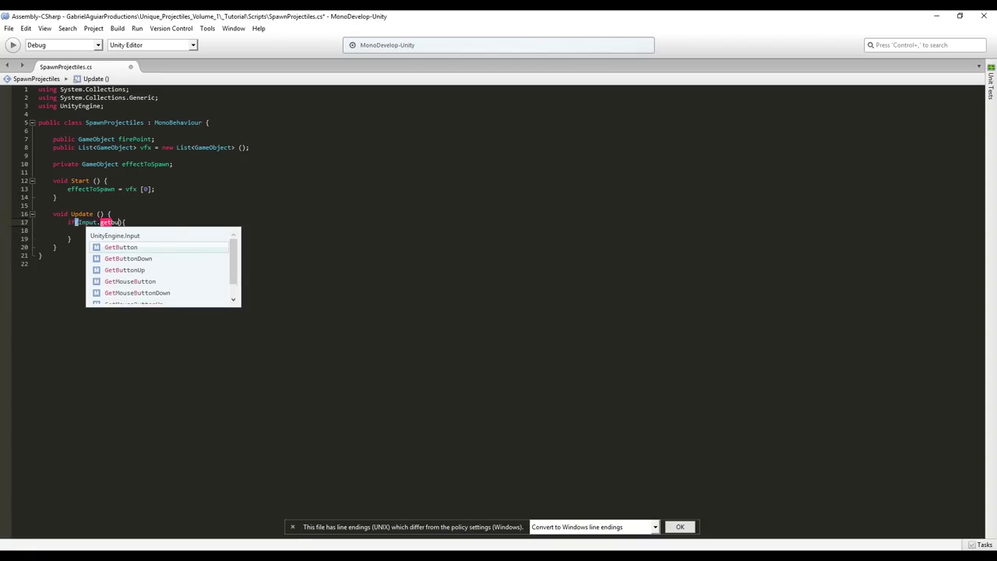
pyautogui.press('Down')
pyautogui.press('Down')
pyautogui.press('Down')
pyautogui.press('Down')
pyautogui.press('Up')
pyautogui.press('Return')
pyautogui.write('(0)')
pyautogui.press('End')
pyautogui.press('Return')
pyautogui.write('S')
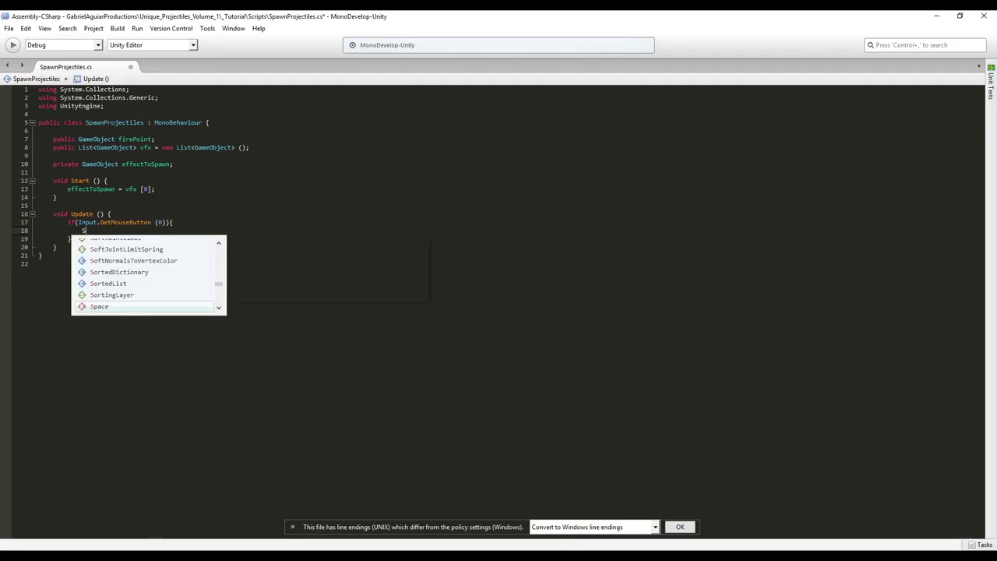
pyautogui.write('pawnVFX ();')
# Add an empty void method SpawnVFX() below Update.
pyautogui.press('Down')
pyautogui.press('Down')
pyautogui.press('End')
pyautogui.press('Return')
pyautogui.press('Return')
pyautogui.write('void Spawn')
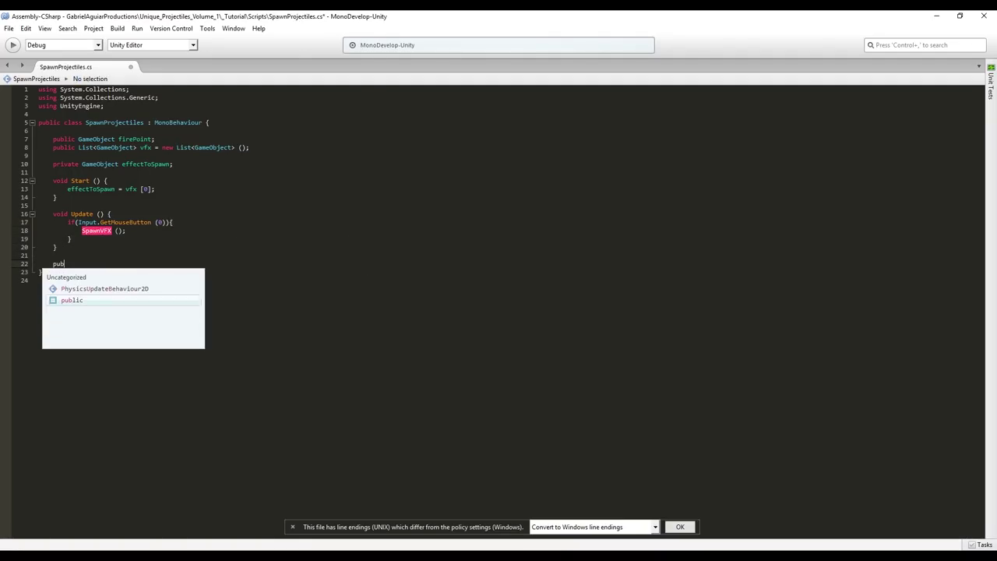
pyautogui.write('VFX () {')
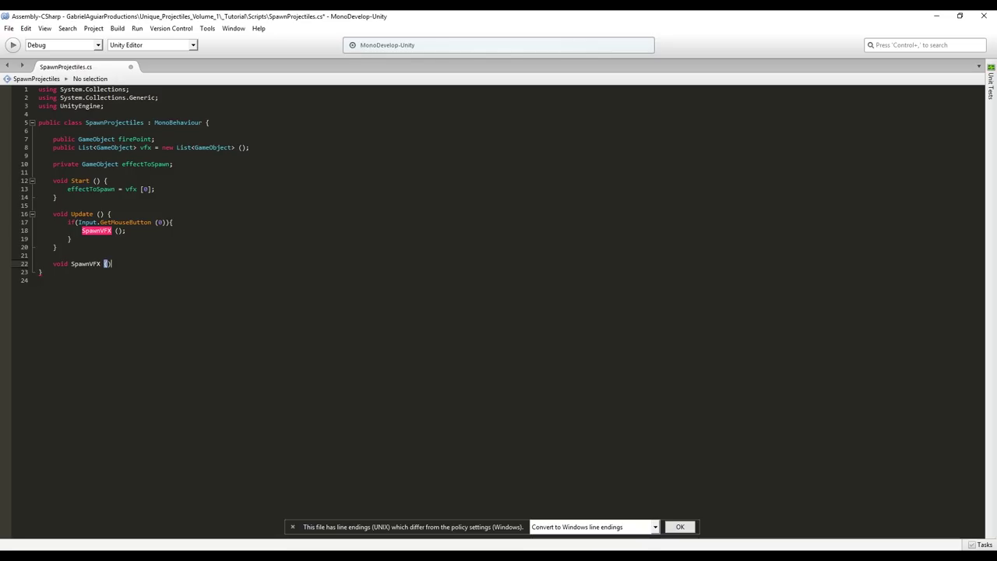
pyautogui.press('Return')
# Declare a local GameObject variable named vfx inside SpawnVFX.
pyautogui.write('GameObject')
pyautogui.write(' vcf')
pyautogui.press('BackSpace')
pyautogui.press('BackSpace')
pyautogui.write('fx;')
pyautogui.press('Return')
pyautogui.press('Return')
# Add a firePoint != null check in SpawnVFX, with an else branch that logs "No Fire Point" through Debug.Log.
pyautogui.write('if (firePoint != null) {')
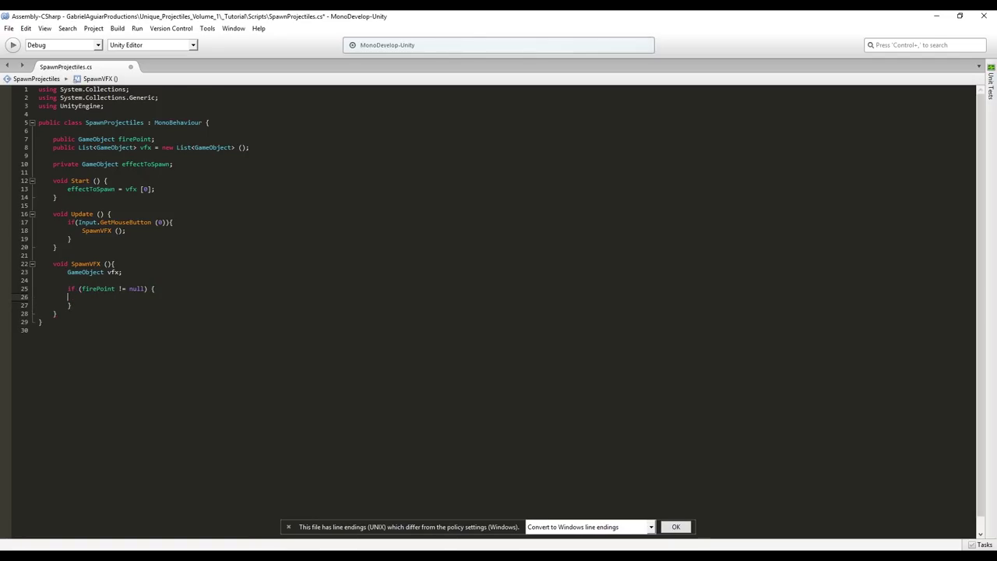
pyautogui.press('Return')
pyautogui.press('Down')
pyautogui.write('else {')
pyautogui.press('Return')
pyautogui.write('Debug.Log (')
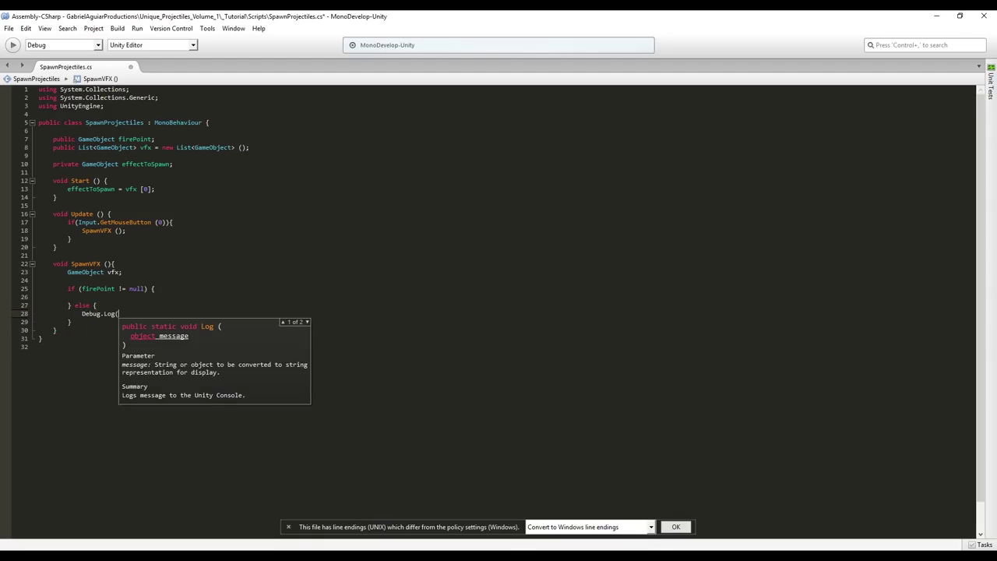
pyautogui.write('"No Fire Point");')
# Inside the firePoint check, set vfx to Instantiate(effectToSpawn, firePoint.transform.position, Quaternion.identity).
pyautogui.press('Up')
pyautogui.press('Up')
pyautogui.press('Up')
pyautogui.press('Return')
pyautogui.write('vfx')
pyautogui.press('Escape')
pyautogui.write('= Instantiate (effectToSpawn')
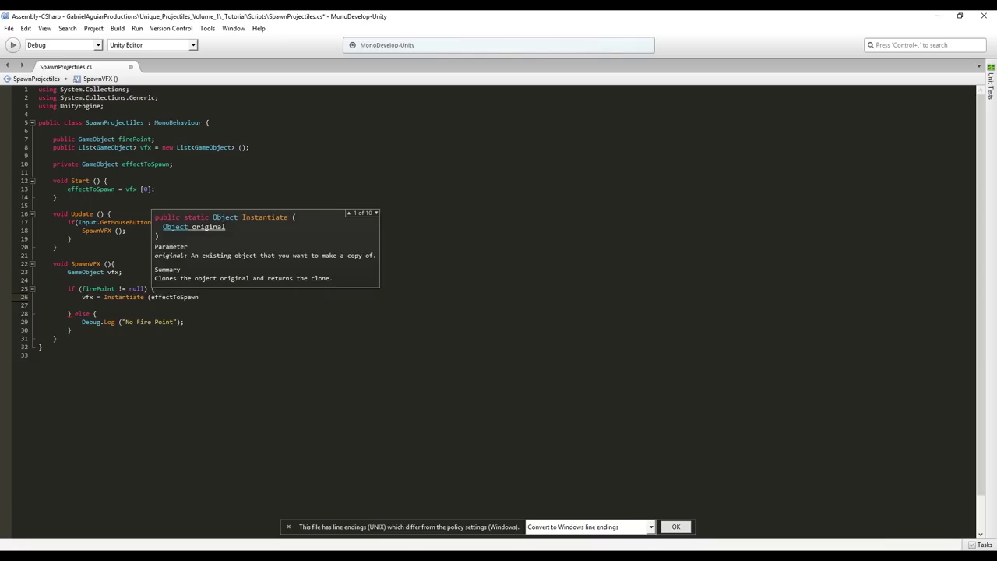
pyautogui.write(', firePoint.')
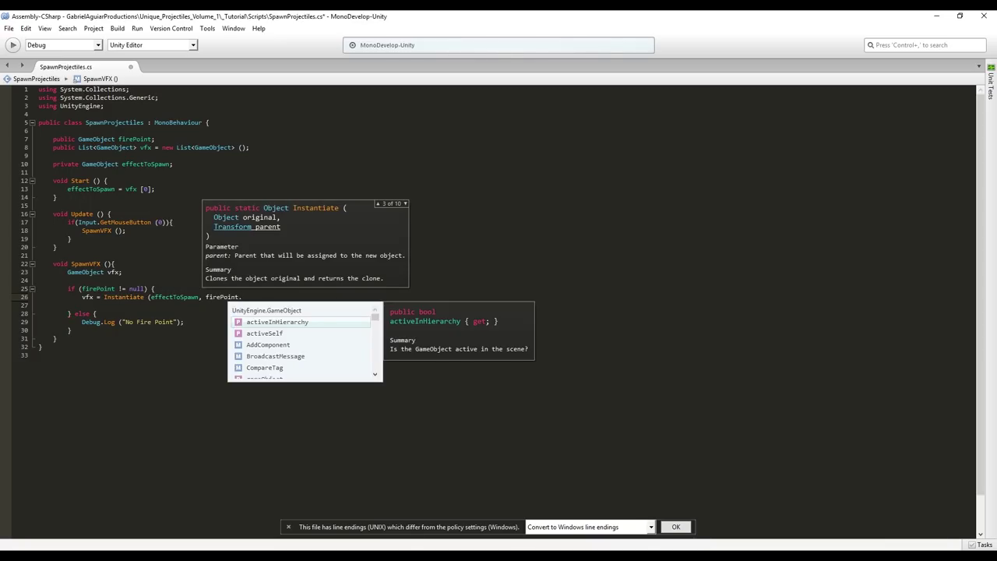
pyautogui.write('transform.po')
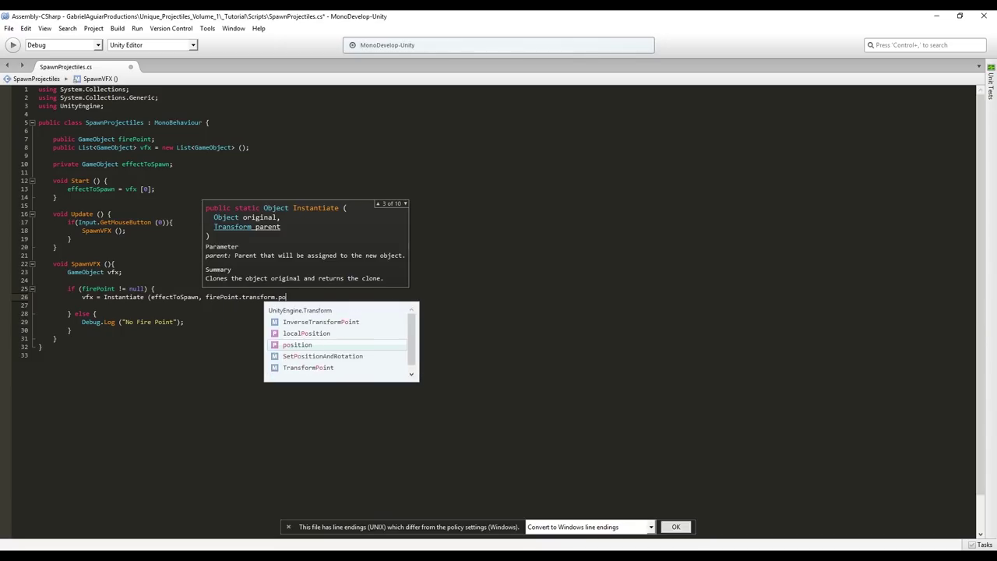
pyautogui.press('Return')
pyautogui.write(', Quaternion.identity')
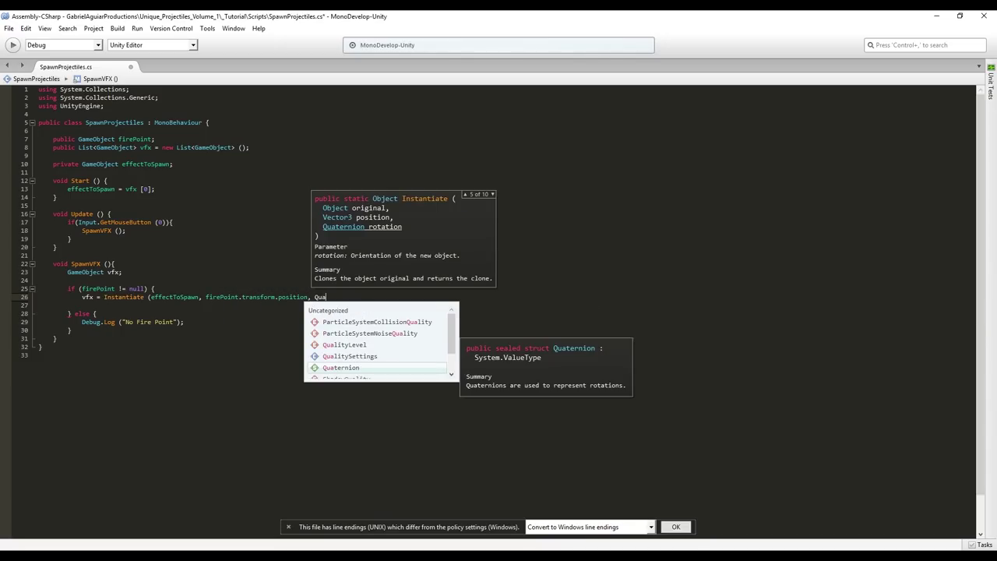
pyautogui.write(');')
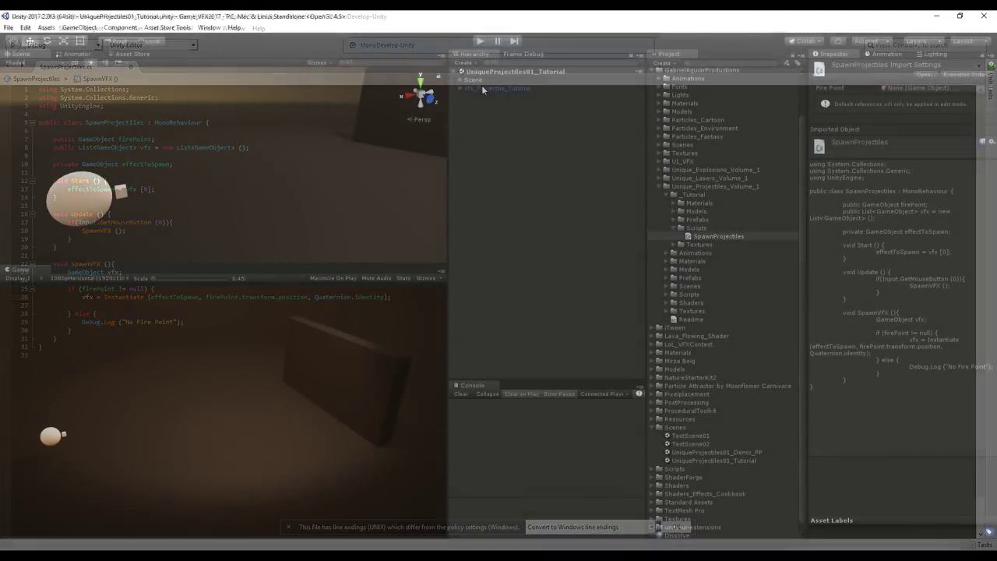
# In Unity, attach SpawnProjectiles to the Scene object and give its Vfx list one element holding the vfx_Projectile_Tutorial prefab.
pyautogui.click(473, 80)
pyautogui.moveTo(714, 236); pyautogui.dragTo(854, 196)
pyautogui.click(889, 162)
pyautogui.press('Return')
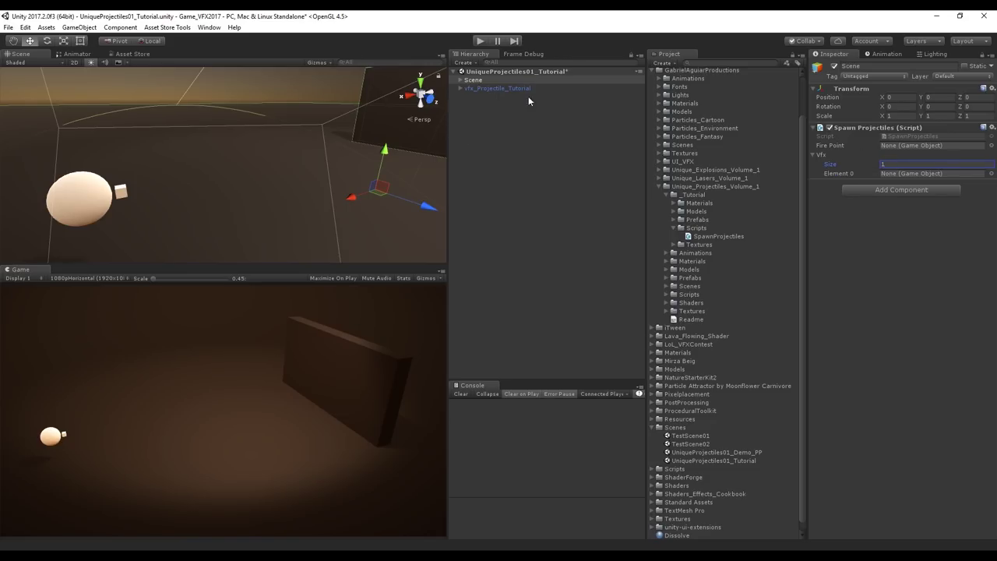
pyautogui.click(674, 220)
pyautogui.moveTo(709, 228); pyautogui.dragTo(889, 177)
# Assign the FirePoint object under Sphere_A as the script's Fire Point and focus the scene view on it.
pyautogui.click(453, 81)
pyautogui.click(460, 80)
pyautogui.moveTo(491, 139); pyautogui.dragTo(893, 146)
pyautogui.click(496, 140)
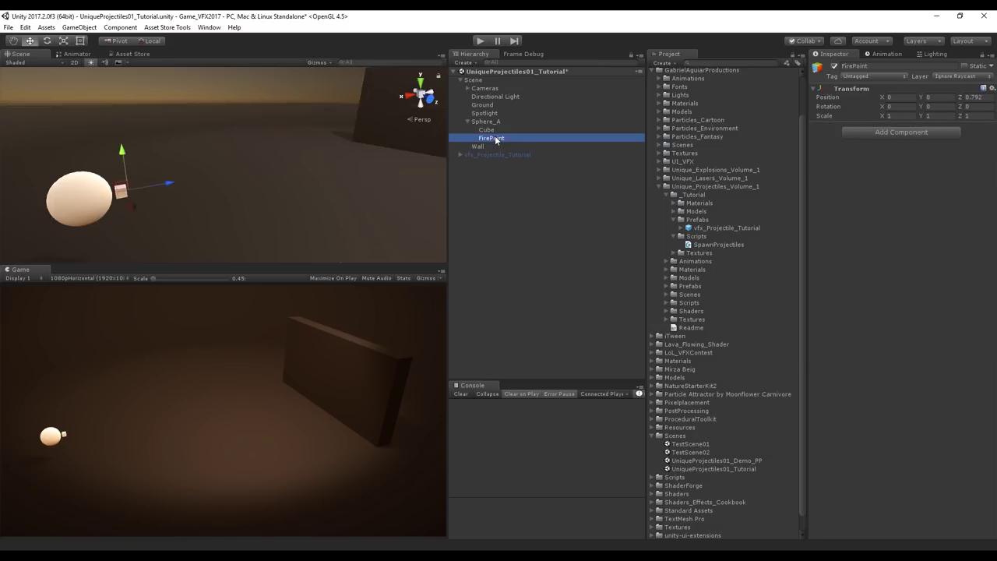
pyautogui.doubleClick(497, 140)
pyautogui.press('w')
pyautogui.moveTo(312, 152); pyautogui.dragTo(211, 148, button='right')
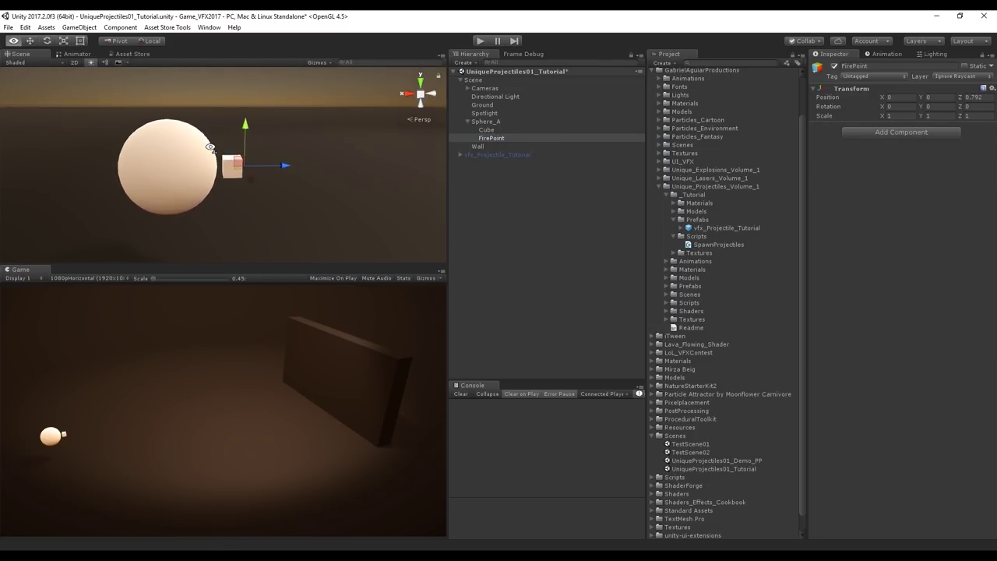
pyautogui.keyDown('alt'); pyautogui.moveTo(211, 147); pyautogui.dragTo(216, 149); pyautogui.keyUp('alt')
pyautogui.scroll(-5, 300, 171)
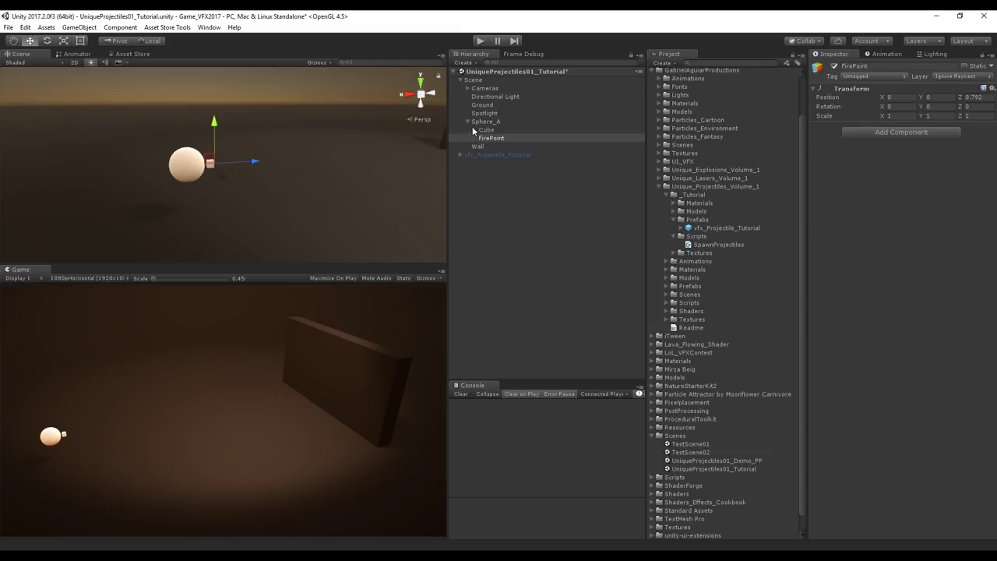
# Play the scene, spawn several projectiles, examine them at the sphere's fire point, and stop playing.
pyautogui.click(481, 41)
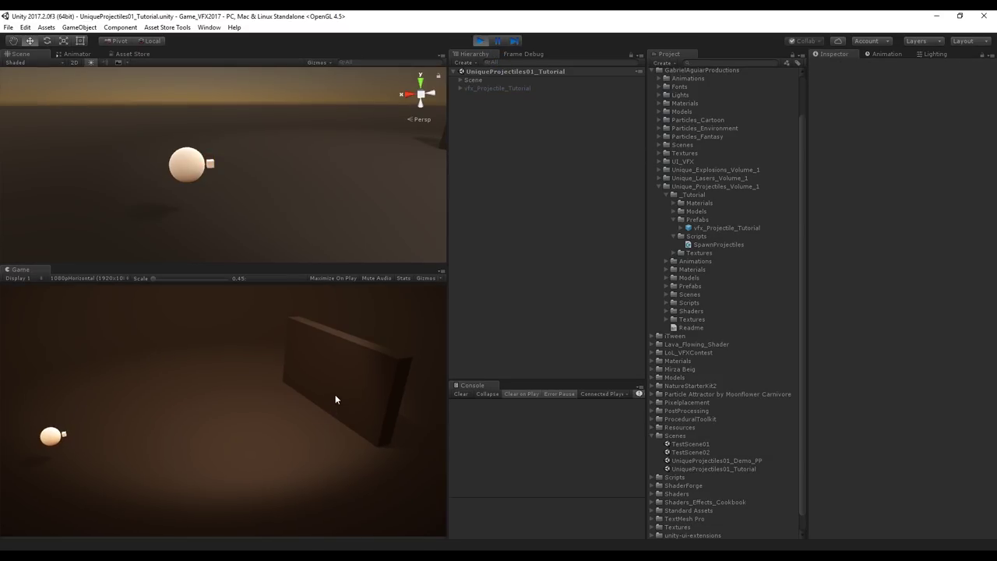
pyautogui.click(334, 380)
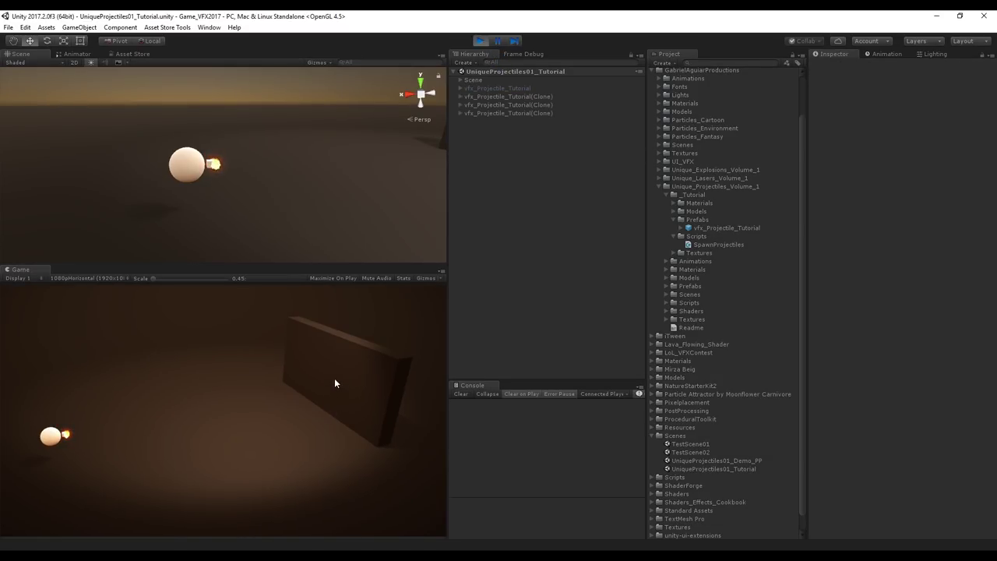
pyautogui.scroll(8, 239, 149)
pyautogui.scroll(-2, 226, 156)
pyautogui.moveTo(173, 156); pyautogui.dragTo(189, 172, button='right')
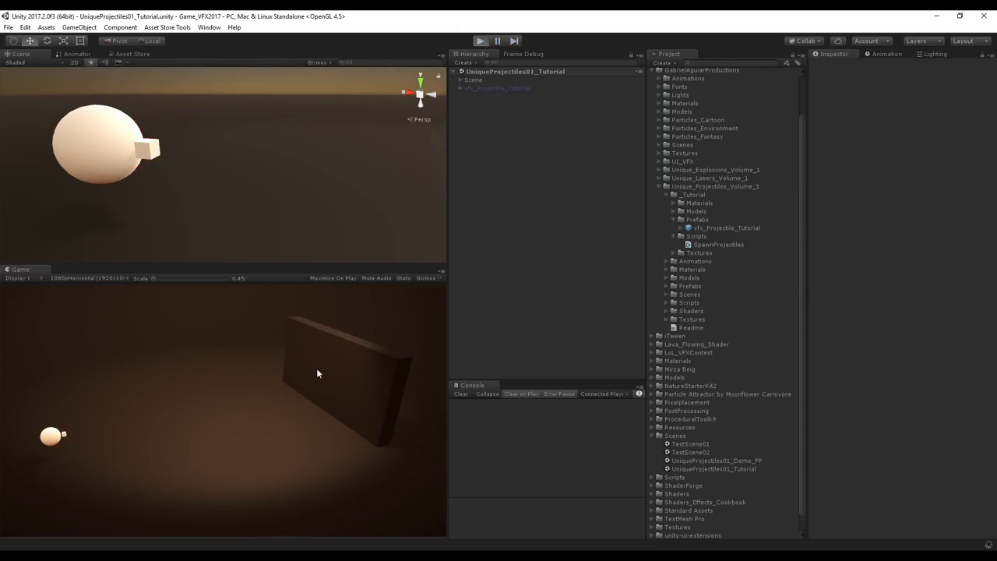
pyautogui.click(317, 369)
pyautogui.click(326, 370)
pyautogui.click(326, 369)
pyautogui.click(325, 369)
pyautogui.click(477, 40)
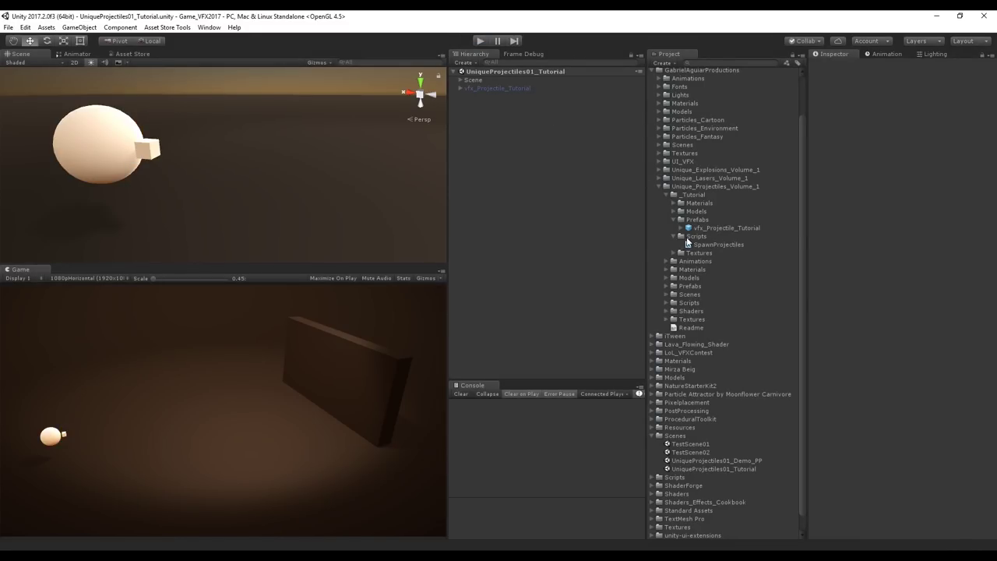
# Create a C# script named ProjectileMove in the _Tutorial Scripts folder.
pyautogui.rightClick(689, 240)
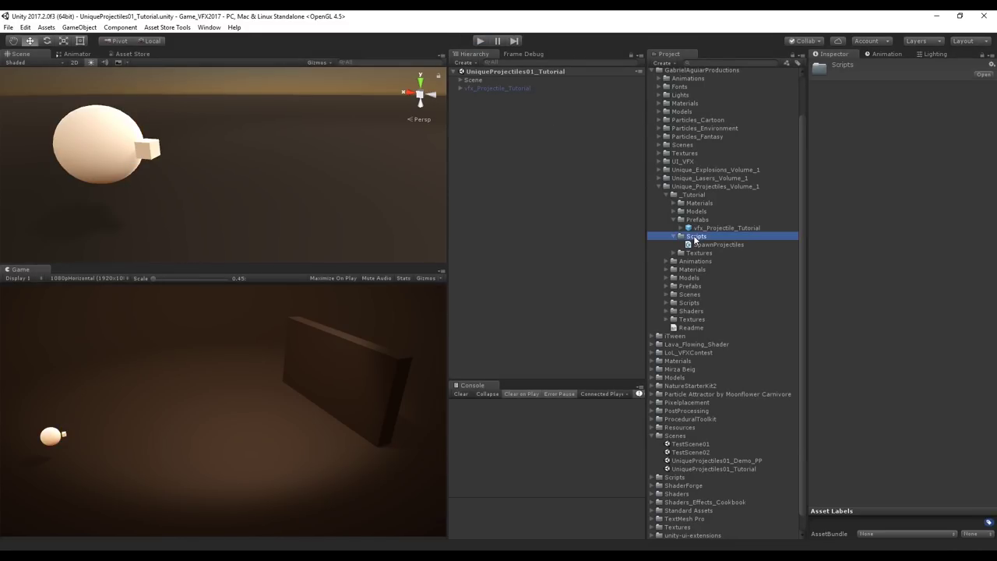
pyautogui.moveTo(720, 242)
pyautogui.click(861, 231)
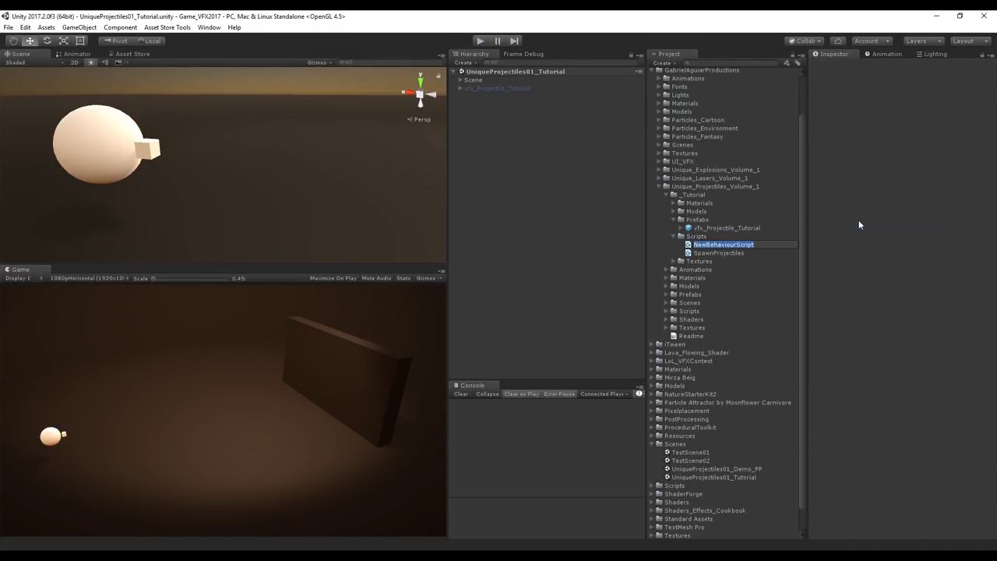
pyautogui.write('ProjectileMove')
pyautogui.press('Return')
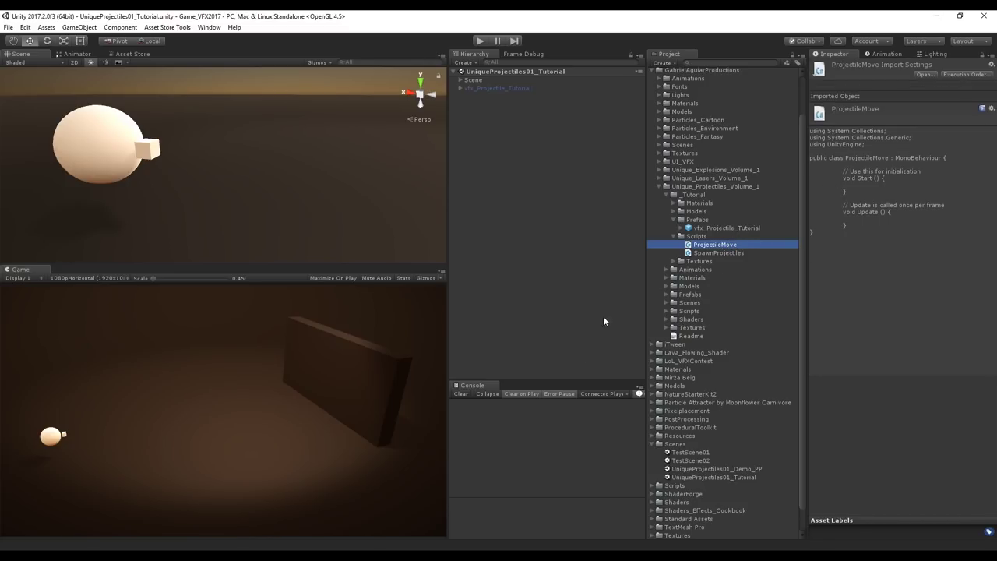
# Open ProjectileMove in MonoDevelop and declare the public floats speed and fireRate in the class.
pyautogui.write('public float sp')
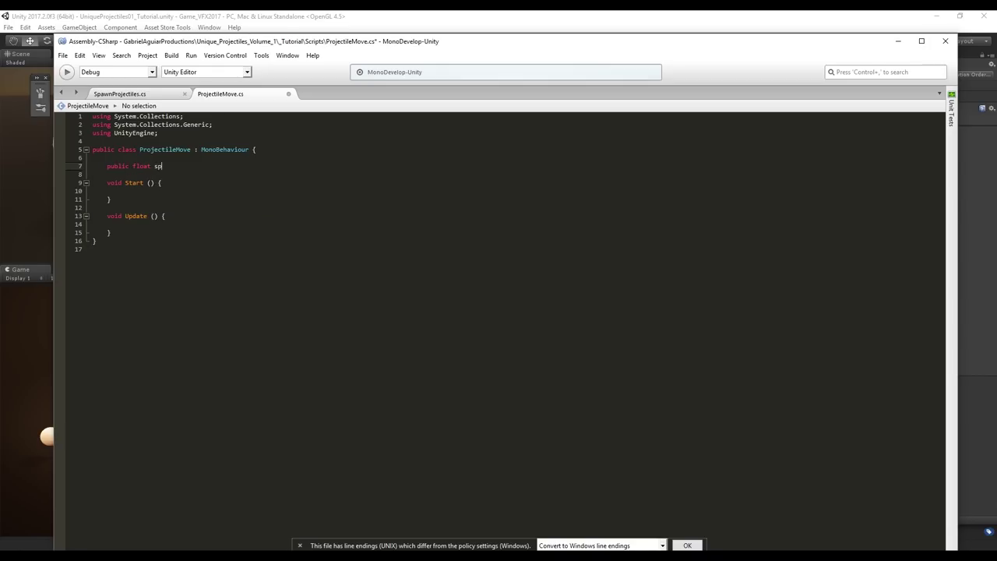
pyautogui.write('eed;')
pyautogui.press('Return')
pyautogui.write('public f')
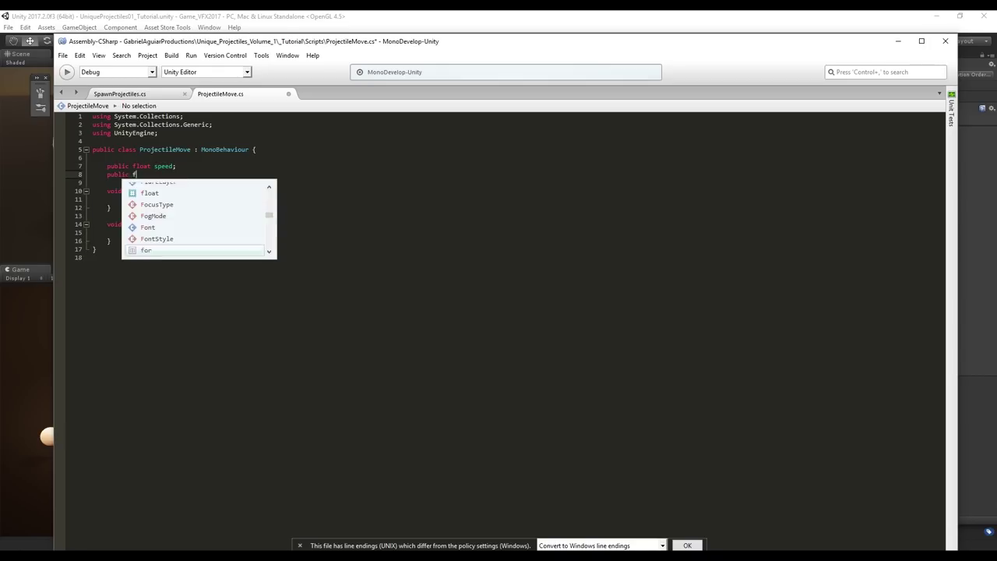
pyautogui.write('loat fireRate;')
# In Update, add an if (speed != 0) block with an else branch that calls Debug.Log("No Speed").
pyautogui.click(173, 233)
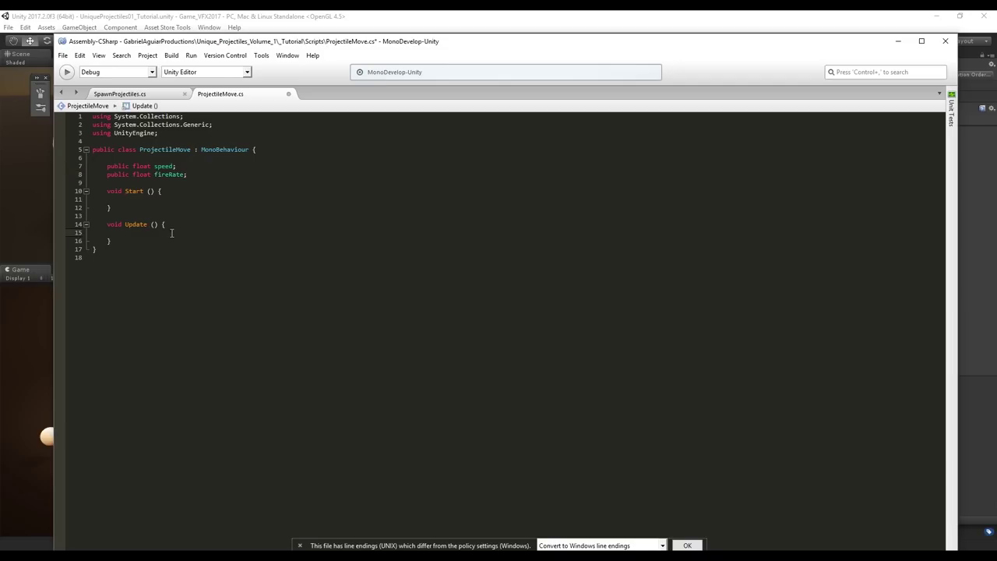
pyautogui.write('if (speed != 0) {')
pyautogui.press('Return')
pyautogui.write('}')
pyautogui.write('else{')
pyautogui.press('Return')
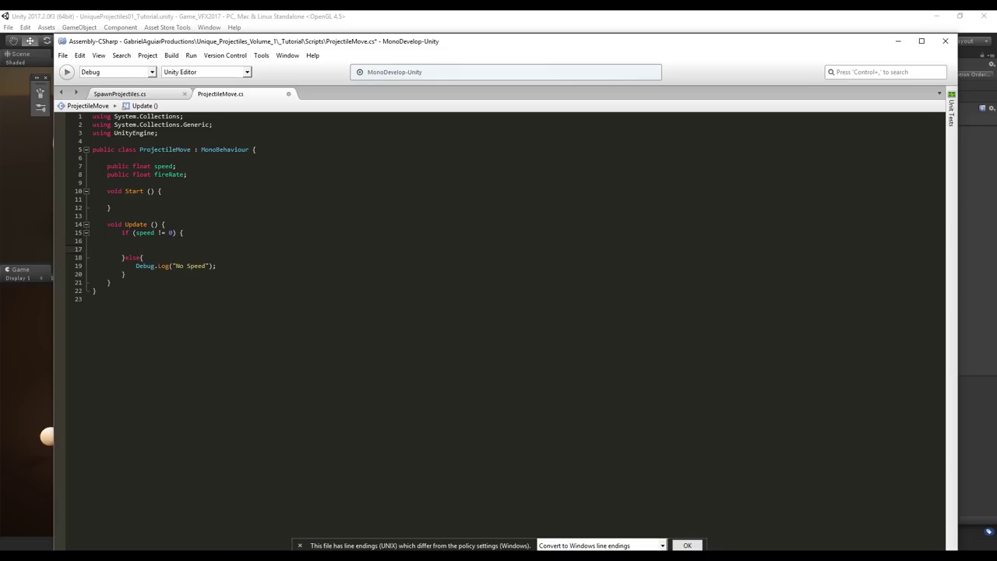
# Inside the speed check, add transform.position += transform.forward * (speed * Time.deltaTime);.
pyautogui.press('Delete')
pyautogui.write('t')
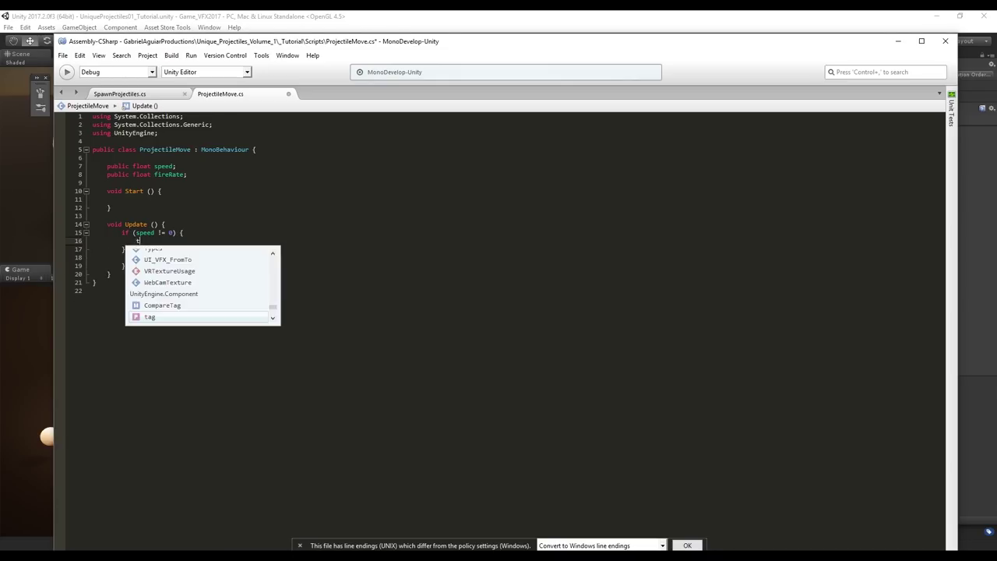
pyautogui.write('ransform.position ')
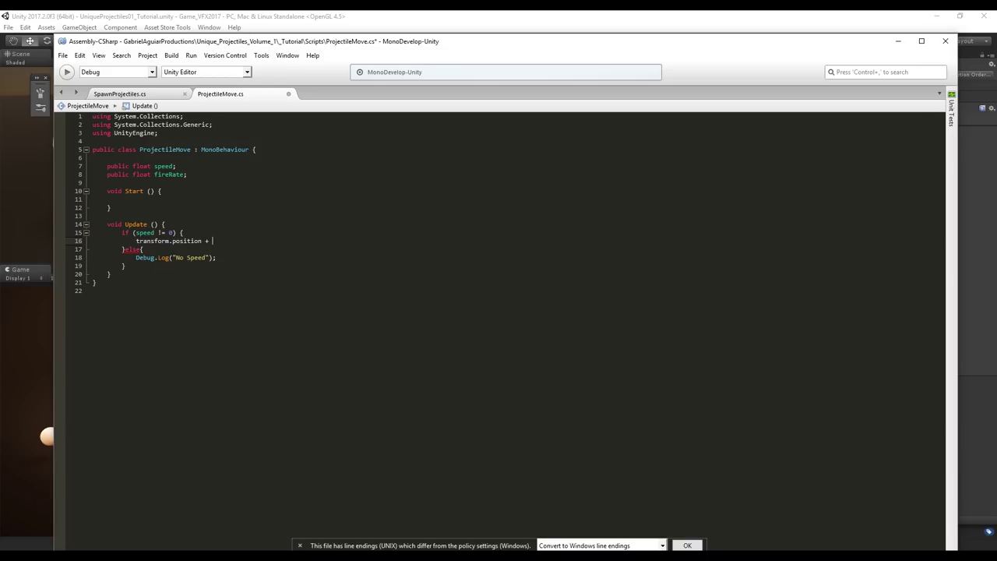
pyautogui.write('+= transform.f')
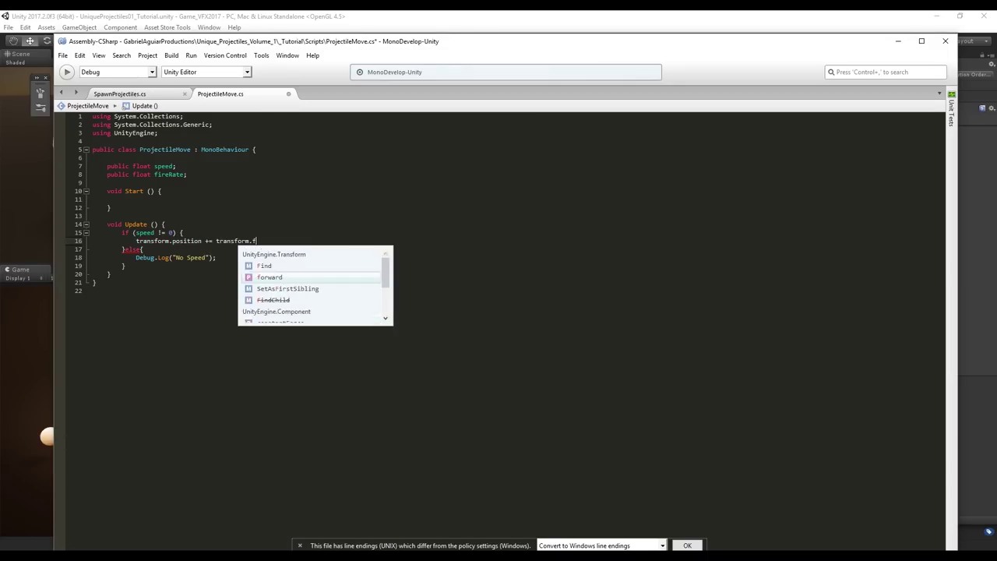
pyautogui.write('orward * (speed *')
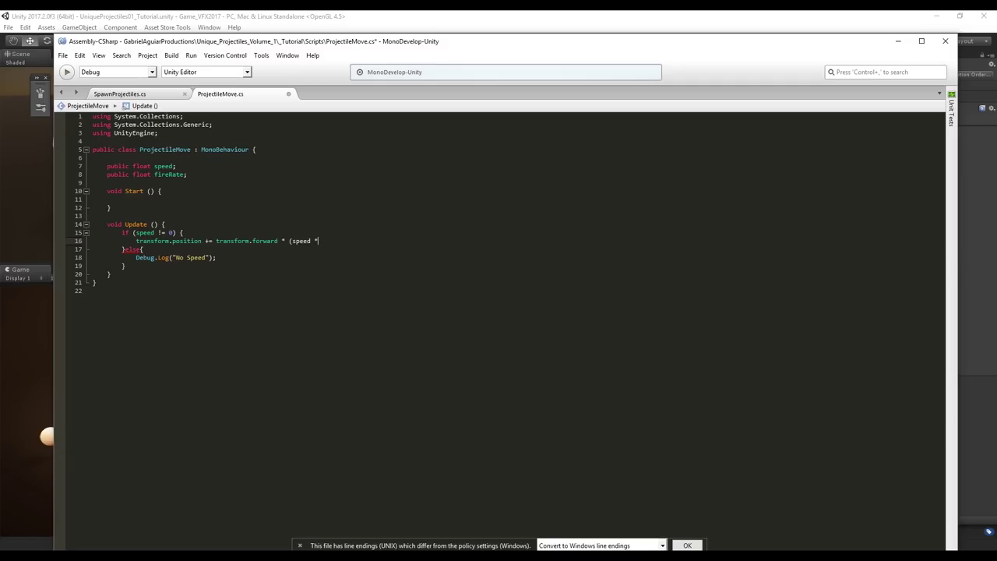
pyautogui.write(' Time.deltaTime);')
# In Unity, attach ProjectileMove to the vfx_Projectile_Tutorial prefab with Speed 20 and Fire Rate 4, and clear the console.
pyautogui.click(331, 27)
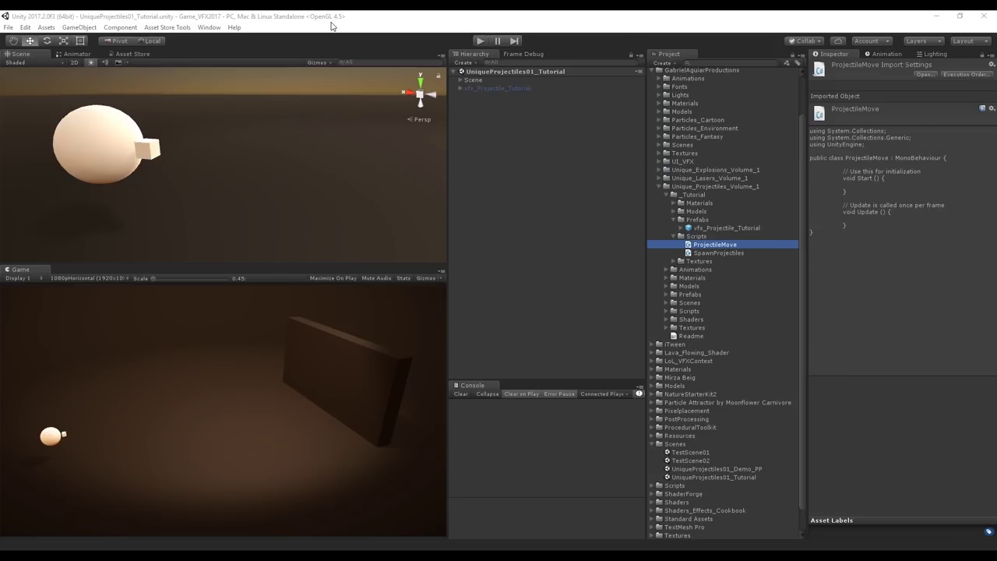
pyautogui.click(698, 229)
pyautogui.moveTo(714, 248); pyautogui.dragTo(855, 144)
pyautogui.click(893, 144)
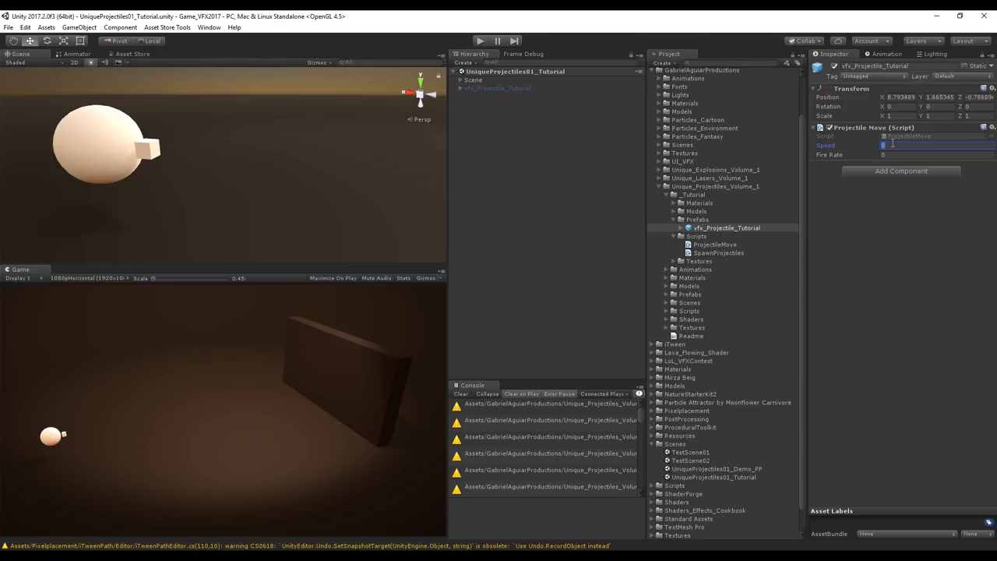
pyautogui.click(893, 155)
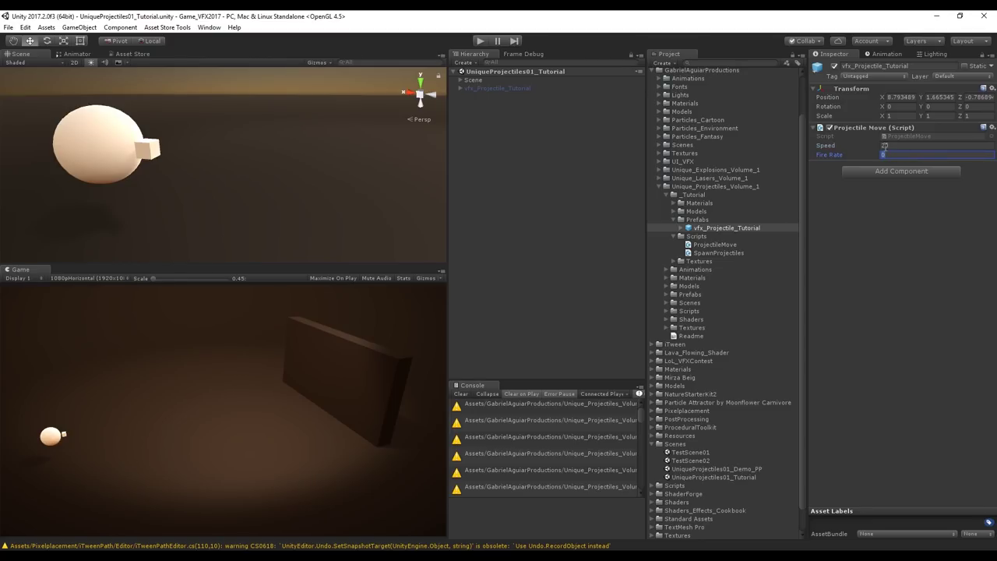
pyautogui.click(460, 396)
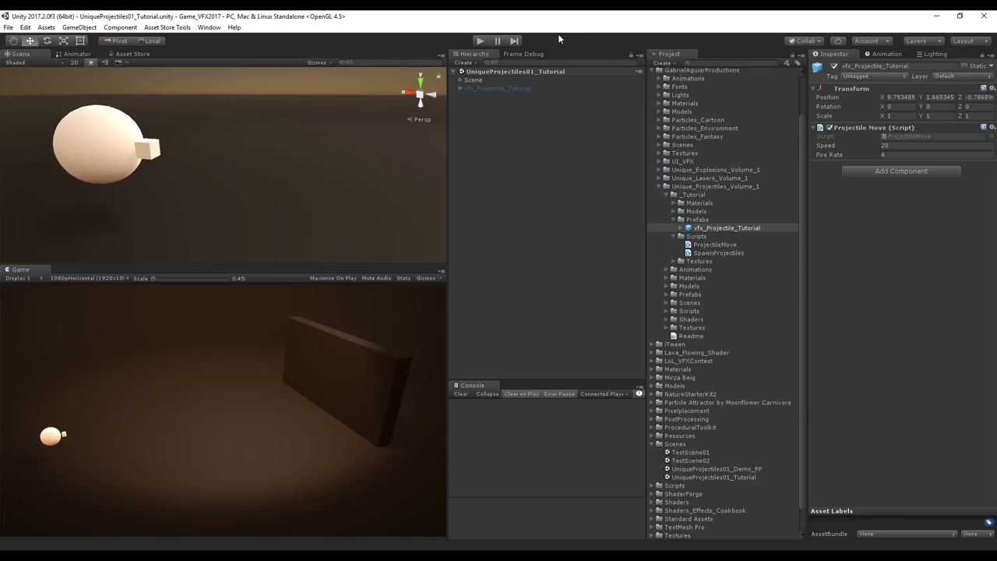
# Play the scene, spawn several projectiles, and examine their movement and a selected clone in the scene view.
pyautogui.click(481, 41)
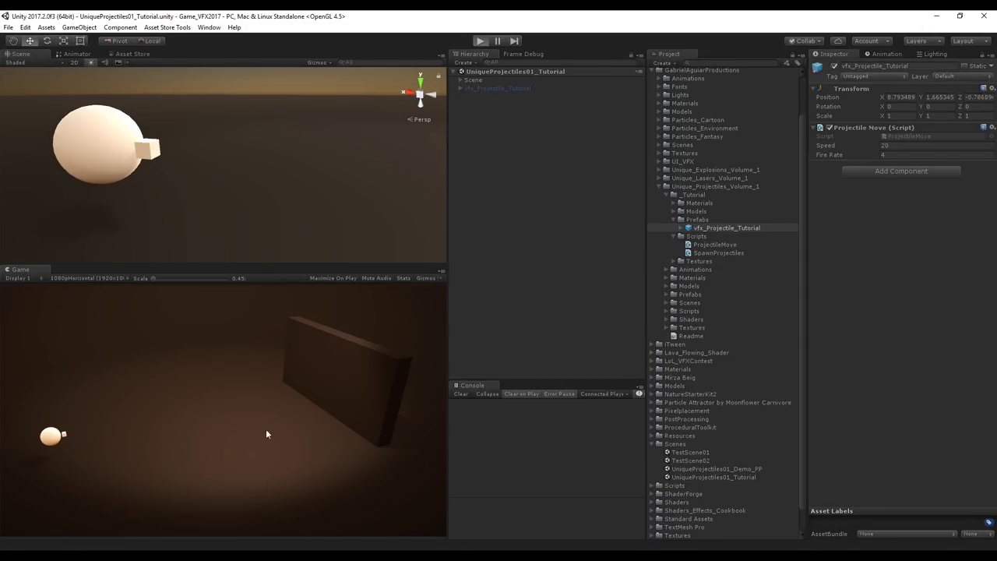
pyautogui.click(289, 396)
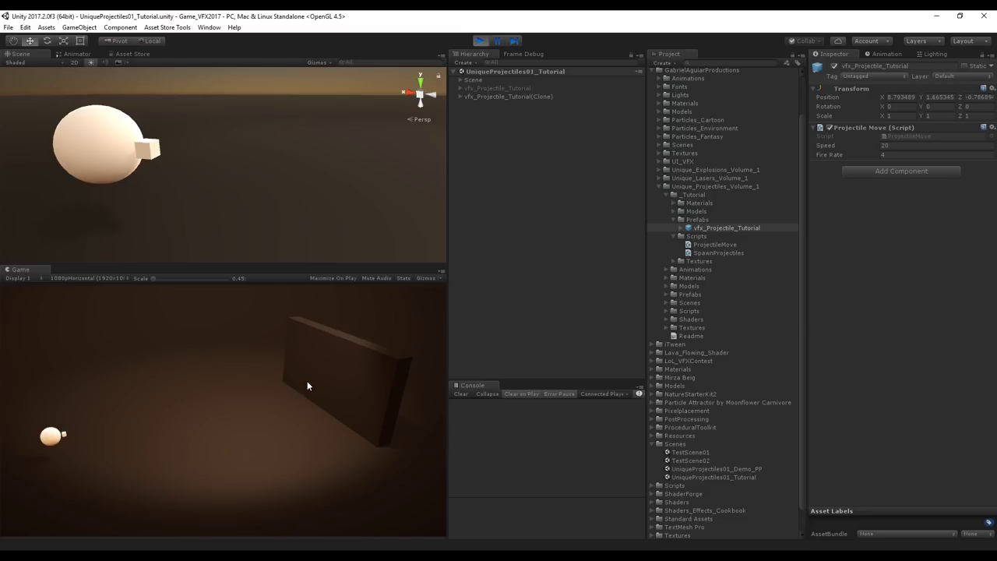
pyautogui.click(308, 385)
pyautogui.scroll(-8, 271, 218)
pyautogui.moveTo(258, 192); pyautogui.dragTo(445, 203, button='right')
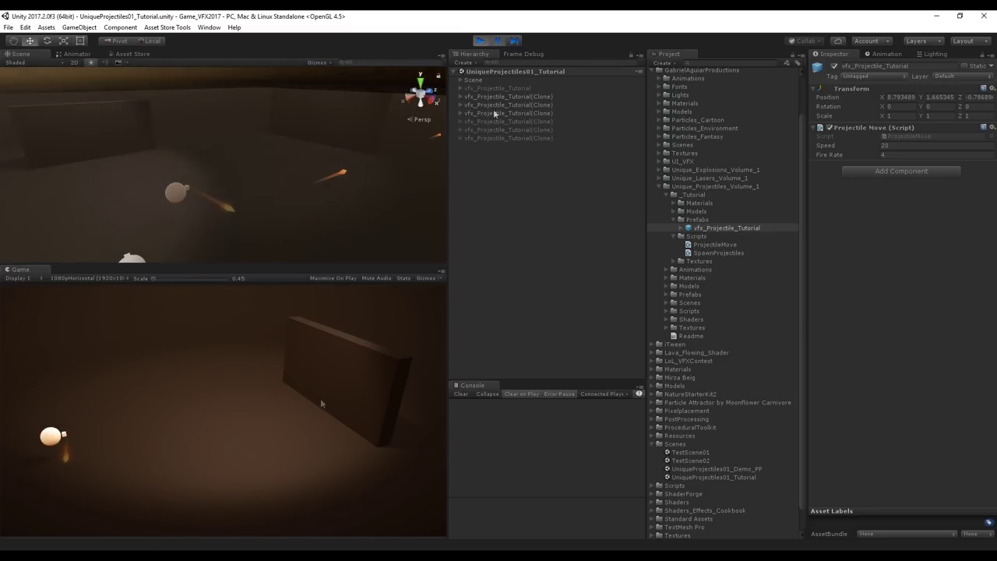
pyautogui.click(497, 139)
pyautogui.moveTo(394, 134); pyautogui.dragTo(410, 139, button='right')
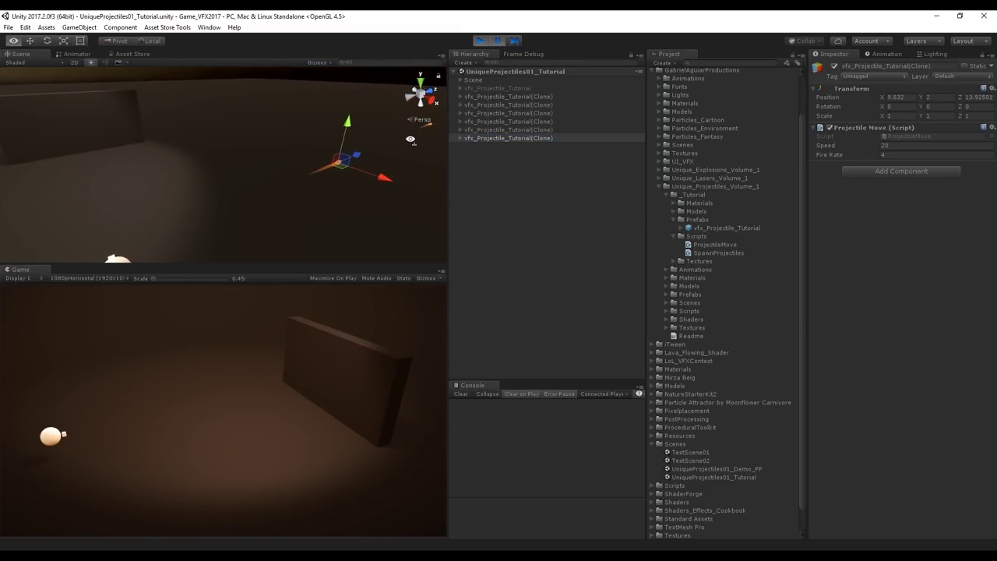
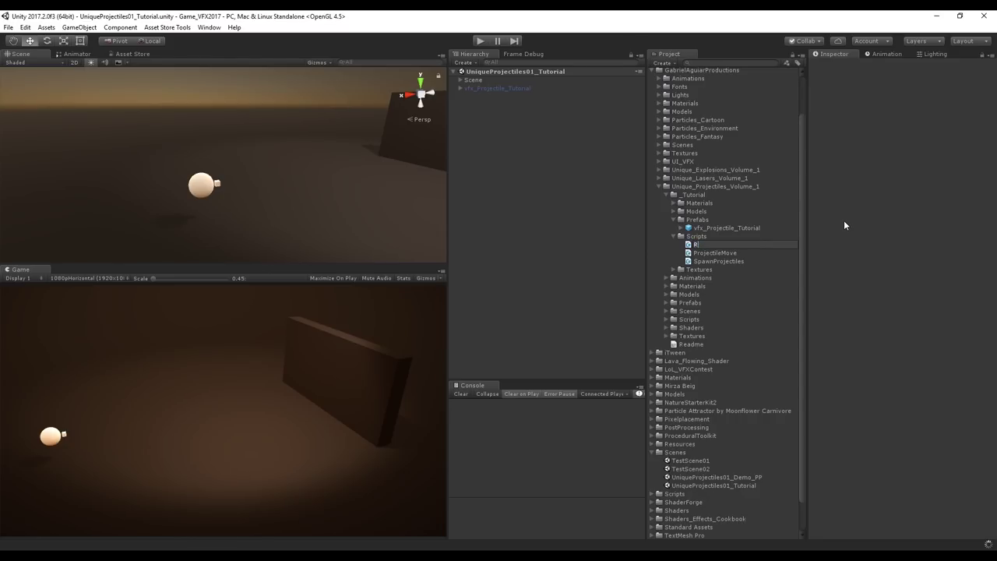
# Create a script named RotateToMouse in the Scripts folder and attach it to Sphere_A.
pyautogui.write('tateToMouse')
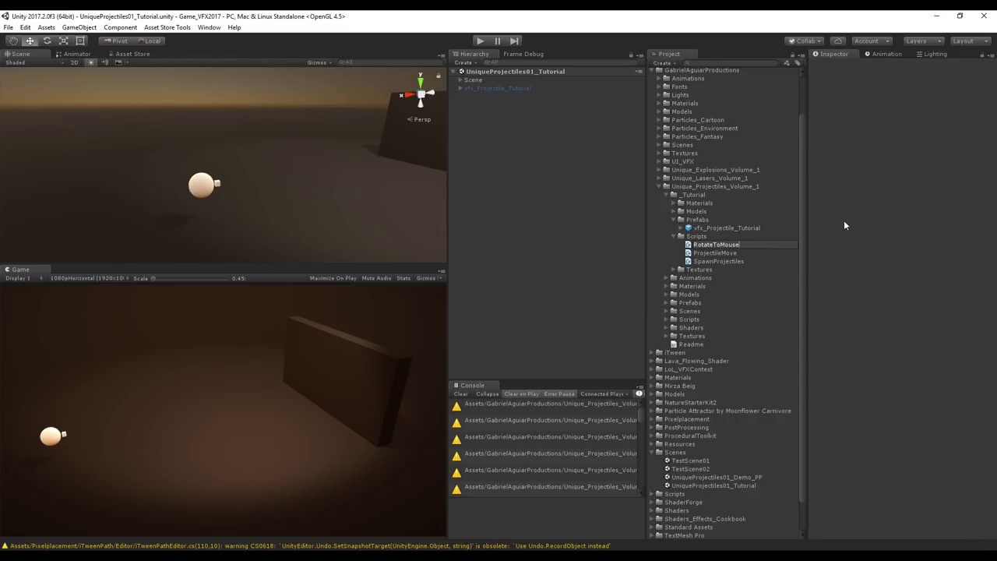
pyautogui.press('Return')
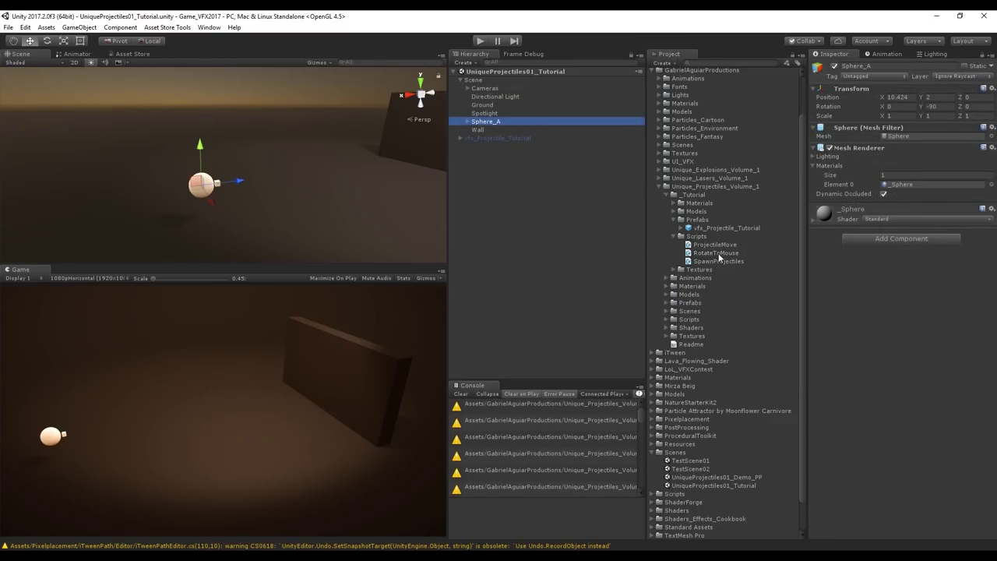
pyautogui.moveTo(721, 252); pyautogui.dragTo(862, 268)
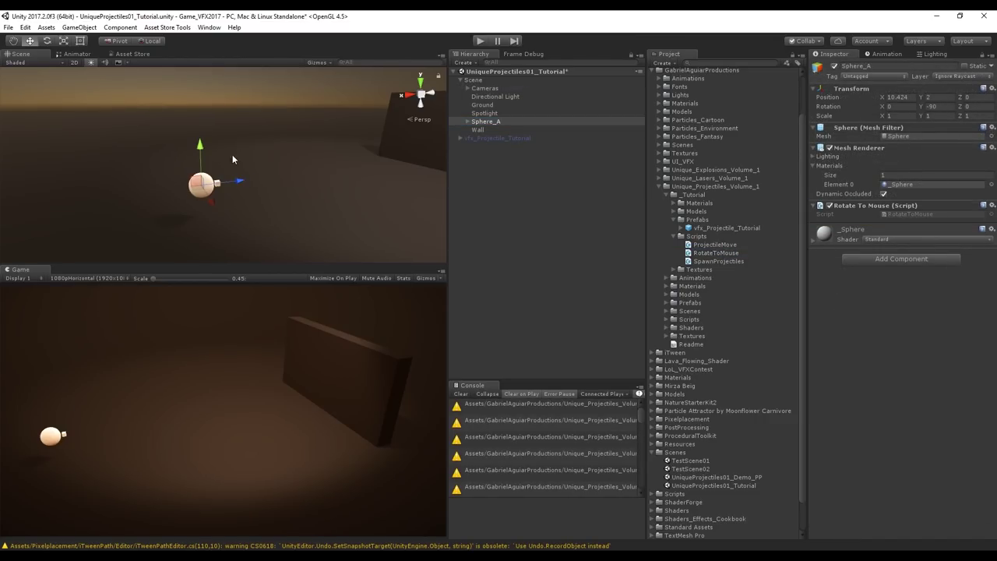
# Open RotateToMouse in MonoDevelop and delete its Start method and the comment above Update.
pyautogui.doubleClick(716, 252)
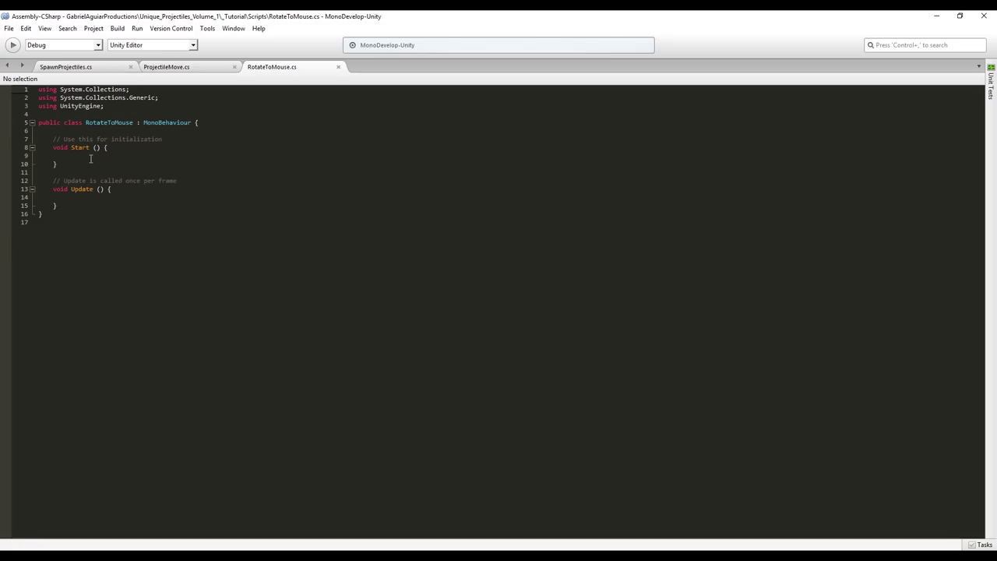
pyautogui.moveTo(91, 163); pyautogui.dragTo(32, 129)
pyautogui.press('Delete')
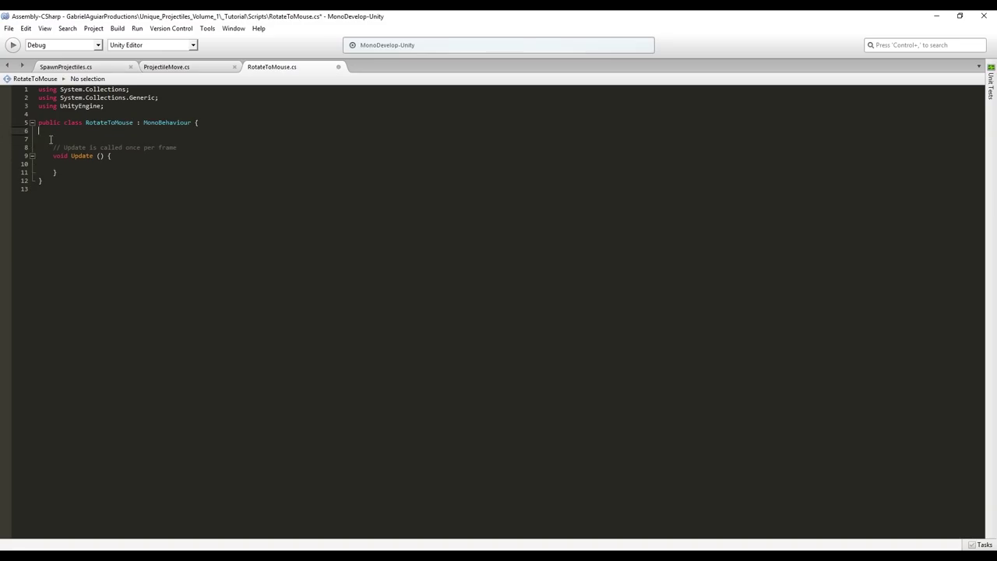
pyautogui.moveTo(193, 149); pyautogui.dragTo(26, 147)
pyautogui.press('Delete')
# Declare a public Camera cam and a public float maximumLenght at the top of the RotateToMouse class.
pyautogui.press('Up')
pyautogui.write('public Camera cam;')
pyautogui.press('Return')
pyautogui.write('public')
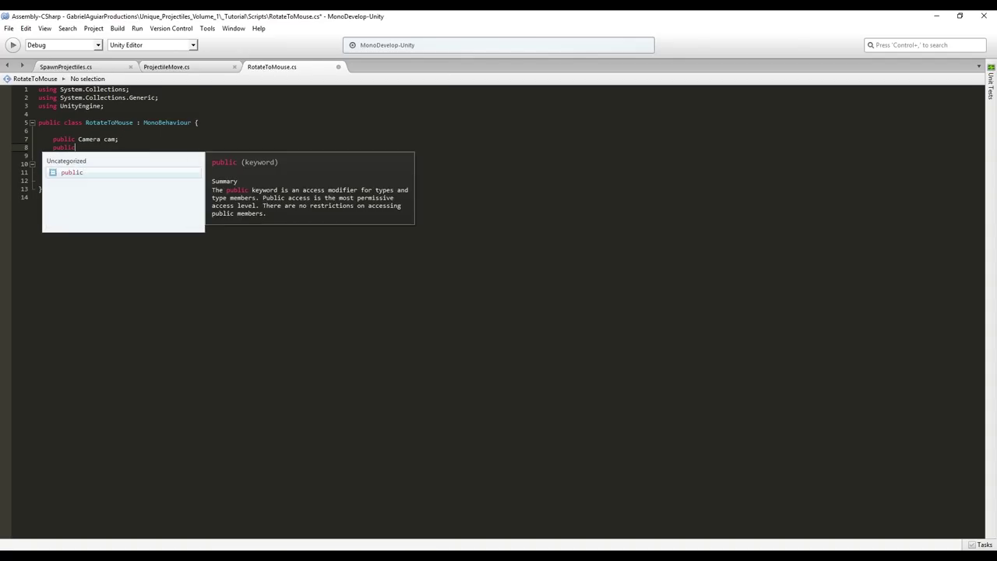
pyautogui.write(' float maximum')
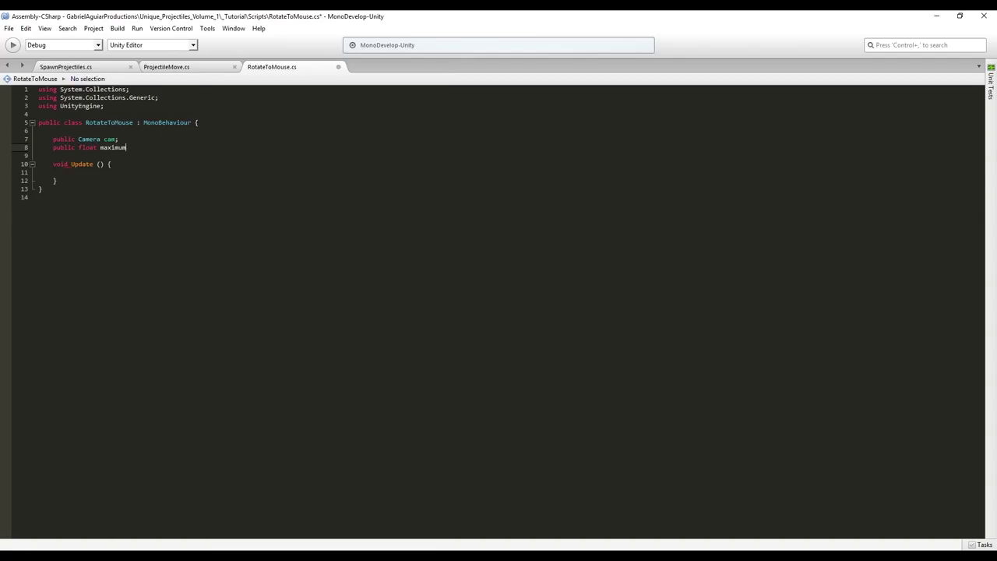
pyautogui.write('Lenght;')
pyautogui.press('Return')
pyautogui.press('Return')
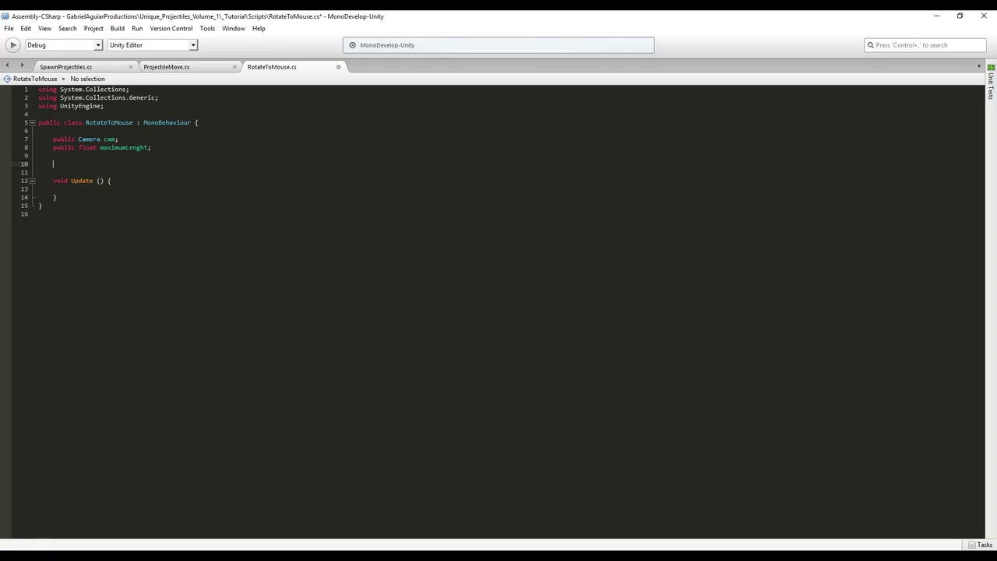
# Below the public fields, declare a private Ray rayMouse and a private Vector3 pos.
pyautogui.write('private Ray rayMouse;')
pyautogui.press('Return')
pyautogui.write('private vect')
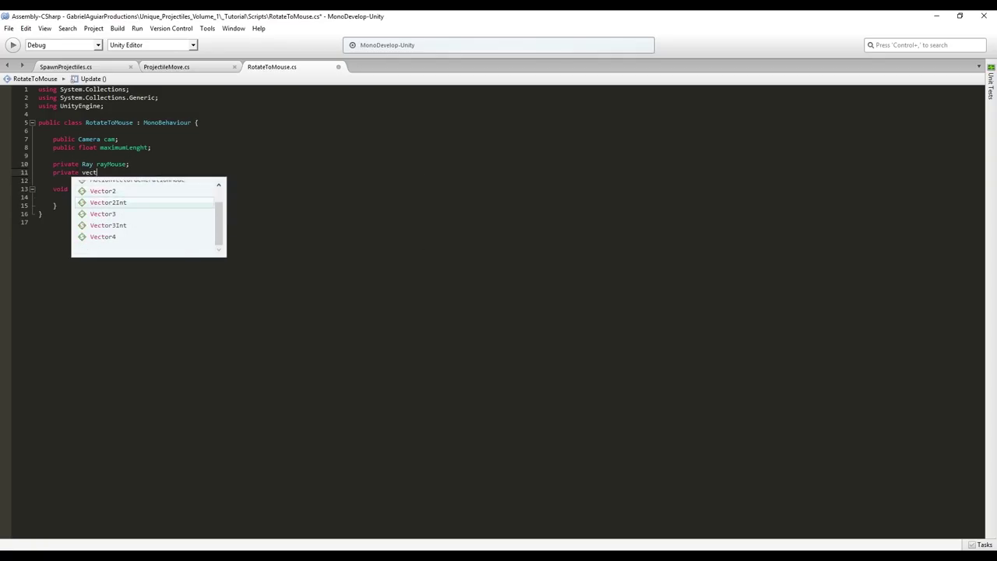
pyautogui.press('Return')
pyautogui.write('pos;')
pyautogui.press('Return')
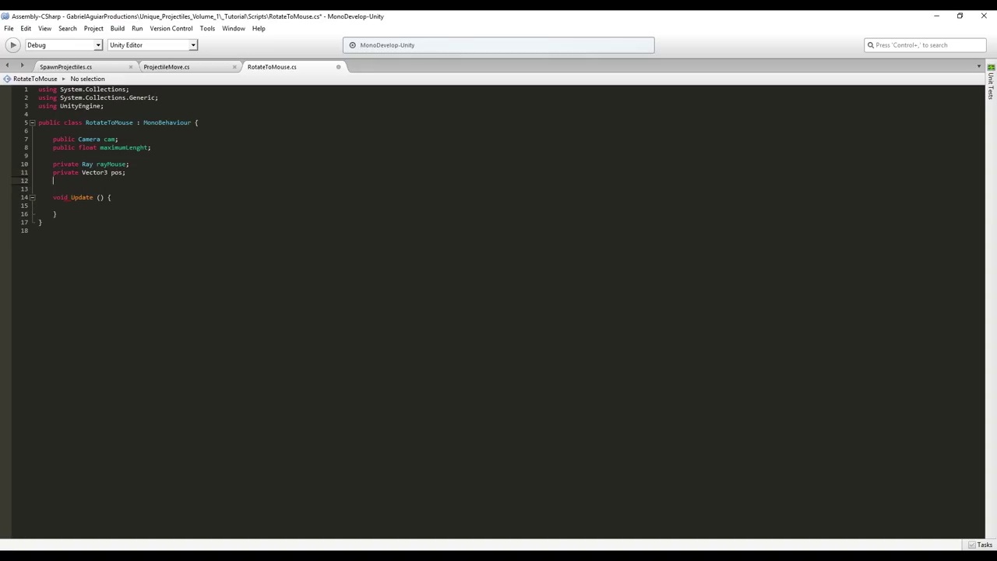
# Declare a private Vector3 direction and a private Quaternion rotation below pos.
pyautogui.write('private Vector3 direction;')
pyautogui.press('Return')
pyautogui.write('privet')
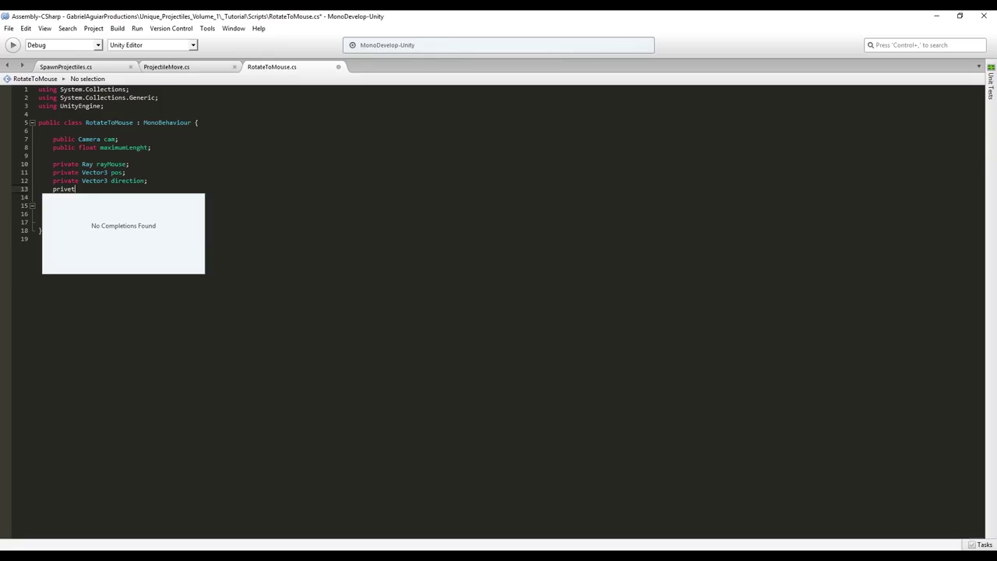
pyautogui.press('BackSpace')
pyautogui.press('BackSpace')
pyautogui.write('ate')
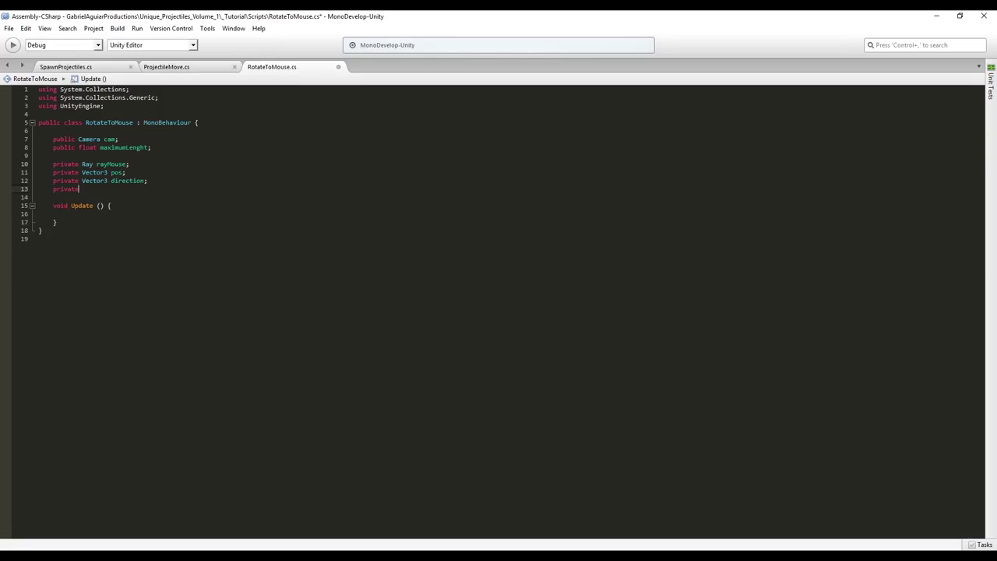
pyautogui.write(' Quaternion rotation;')
# Below Update, add an empty void method RotateToMouseDirection with the parameters GameObject obj and Vector3 destination.
pyautogui.click(86, 223)
pyautogui.press('Return')
pyautogui.press('Return')
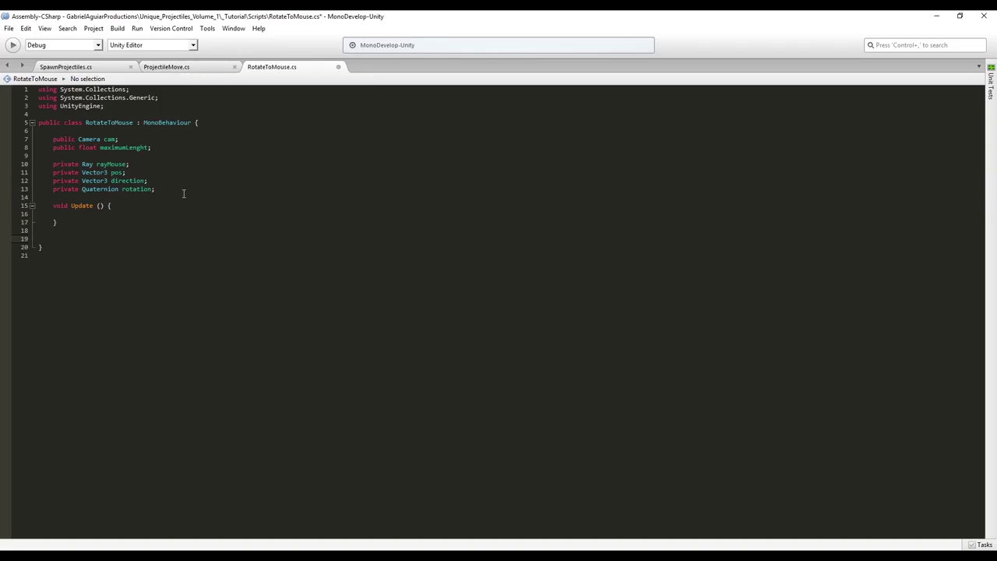
pyautogui.write('void RotateToMouseDirection ()')
pyautogui.press('Return')
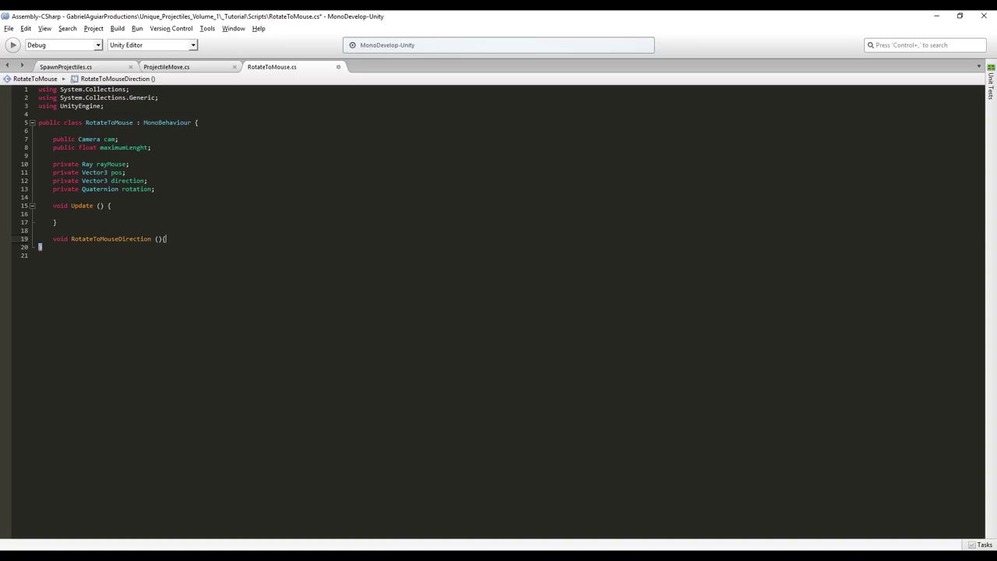
pyautogui.write('{')
pyautogui.press('Return')
pyautogui.click(158, 239)
pyautogui.write('GameObject obj, vector3 destination')
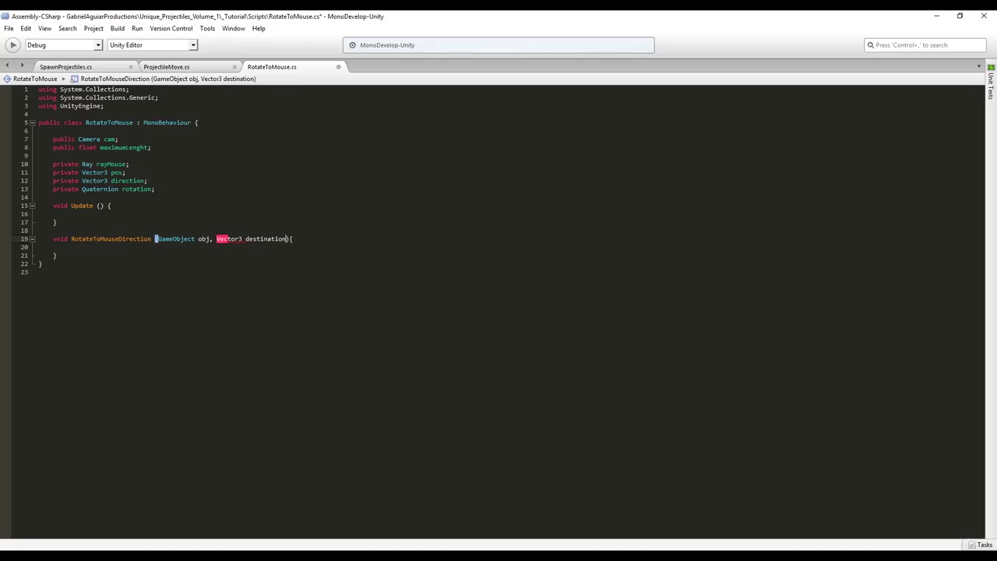
# In RotateToMouseDirection, assign direction as destination - obj.transform.position.
pyautogui.click(54, 247)
pyautogui.write('di')
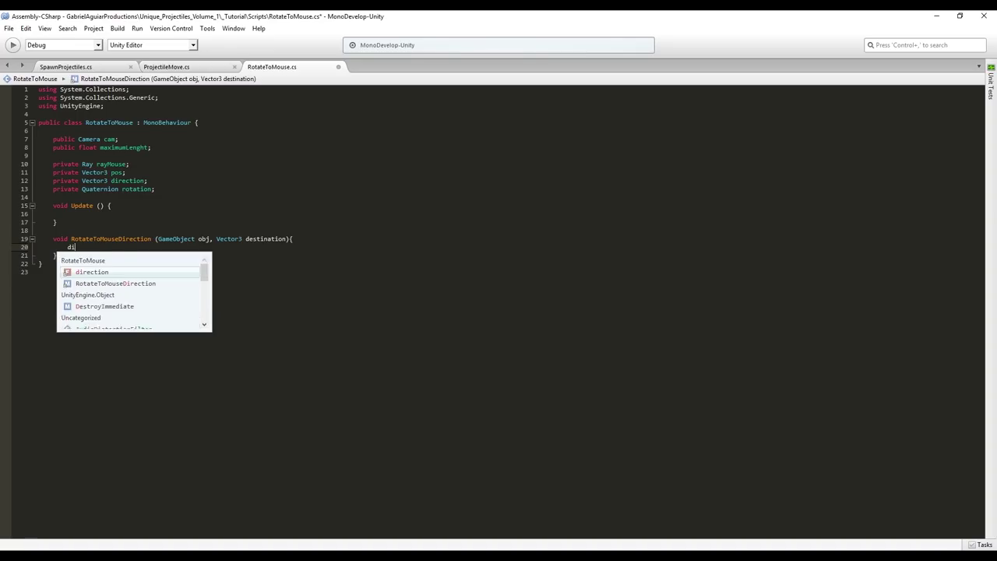
pyautogui.write('rection ')
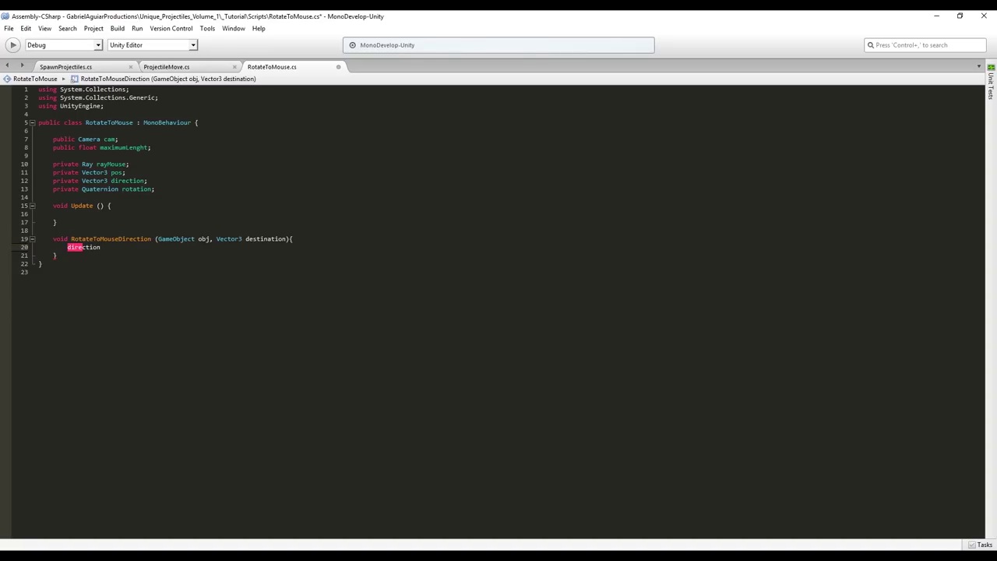
pyautogui.write('= destination - obj.transform.position')
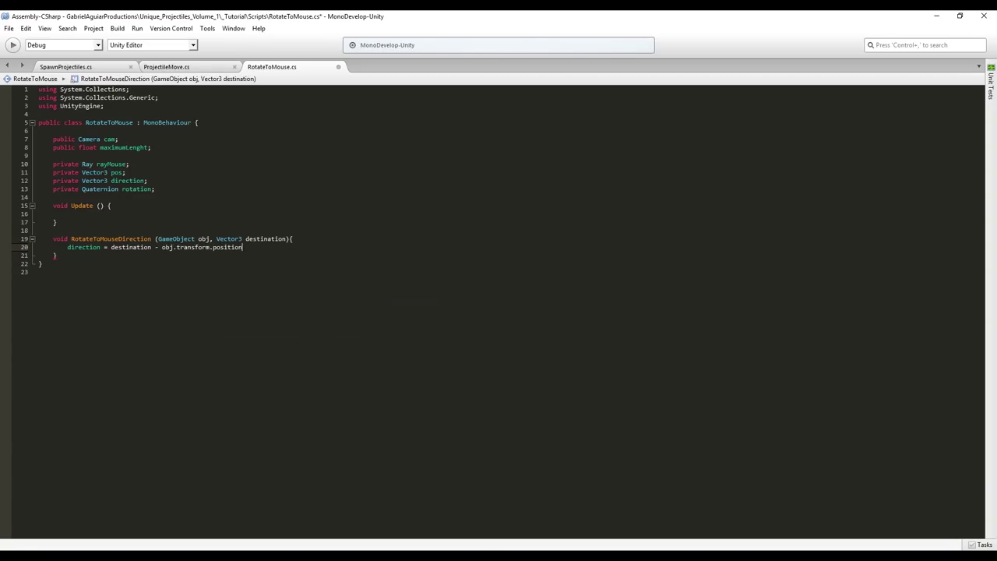
pyautogui.write(';')
# Below the direction assignment, set rotation to Quaternion.LookRotation (direction).
pyautogui.press('Return')
pyautogui.write('rota')
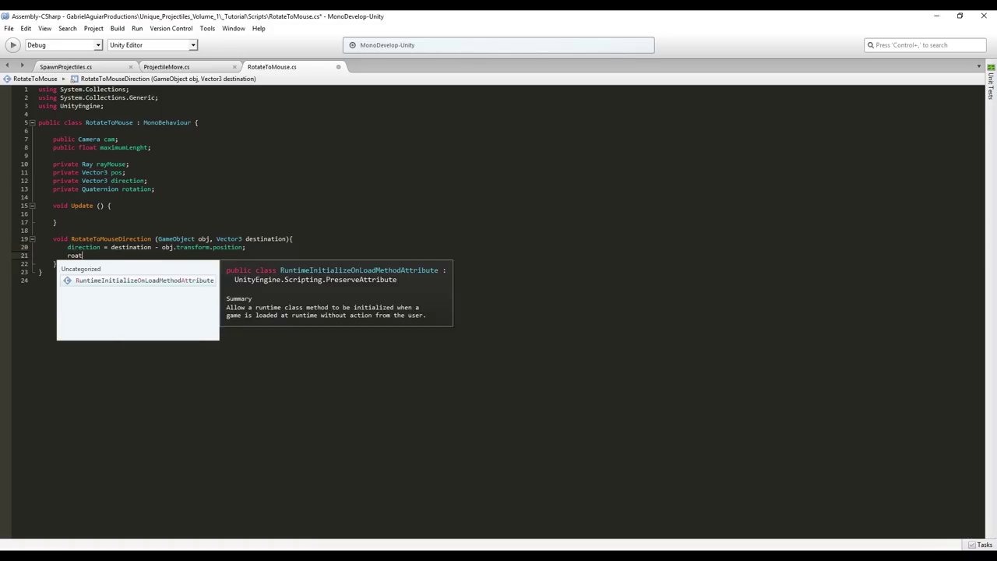
pyautogui.press('Return')
pyautogui.write('= Quaternion')
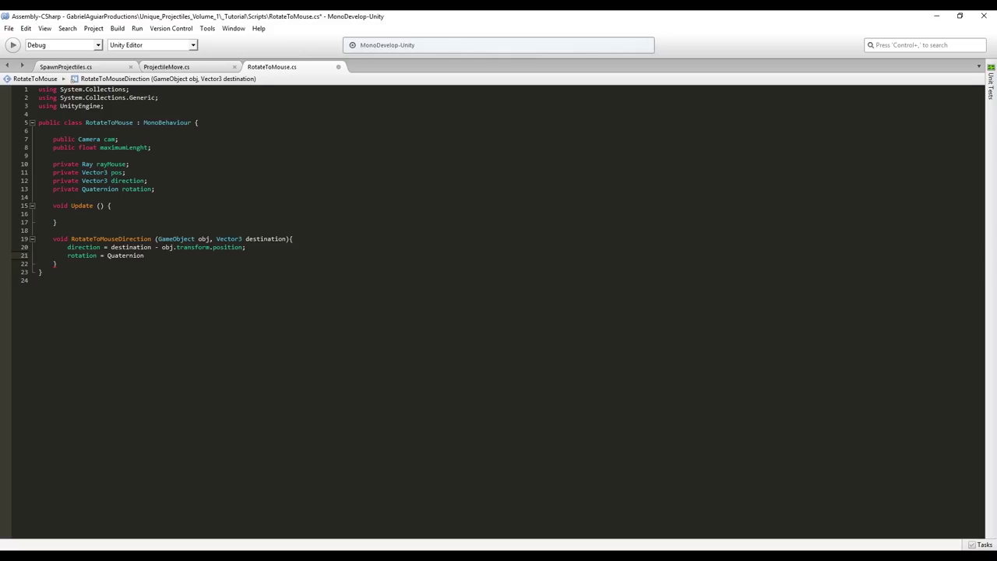
pyautogui.write('.Look')
pyautogui.press('Return')
pyautogui.write('(direction')
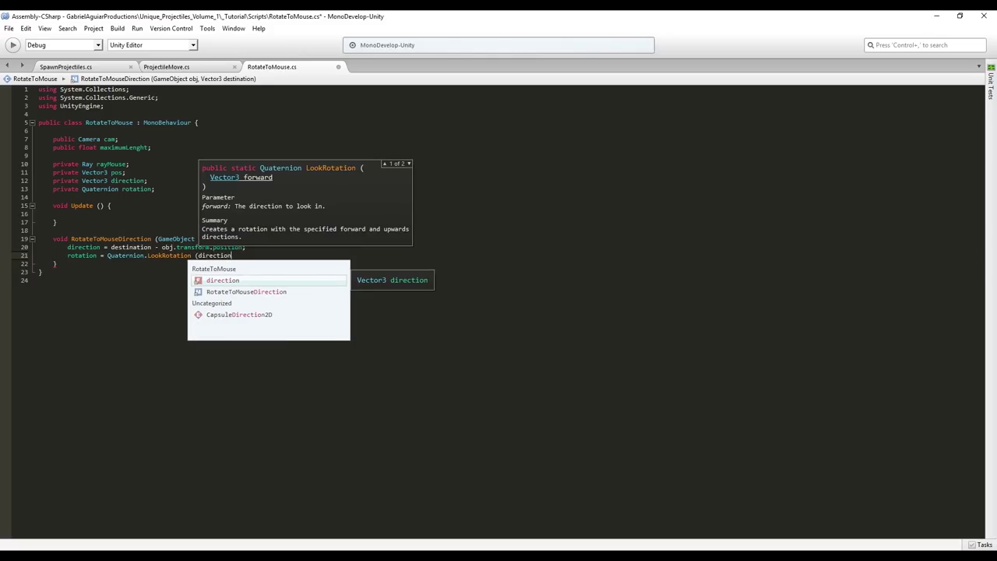
pyautogui.press('Escape')
pyautogui.write(');')
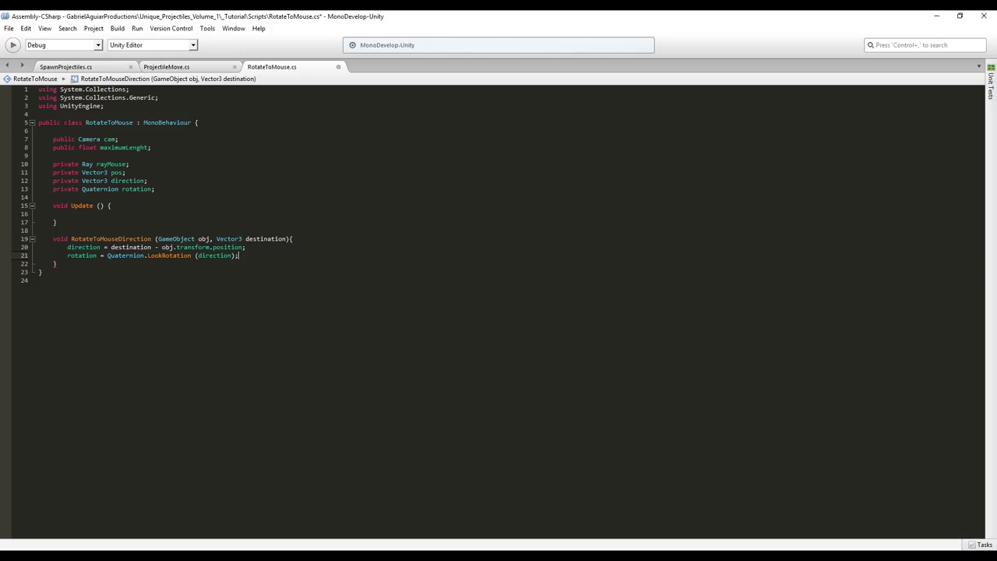
# Set obj.transform.localRotation to Quaternion.Lerp (obj.transform.rotation, rotation, 1) below the rotation line and save the script.
pyautogui.press('Return')
pyautogui.write('obj.transform.loca')
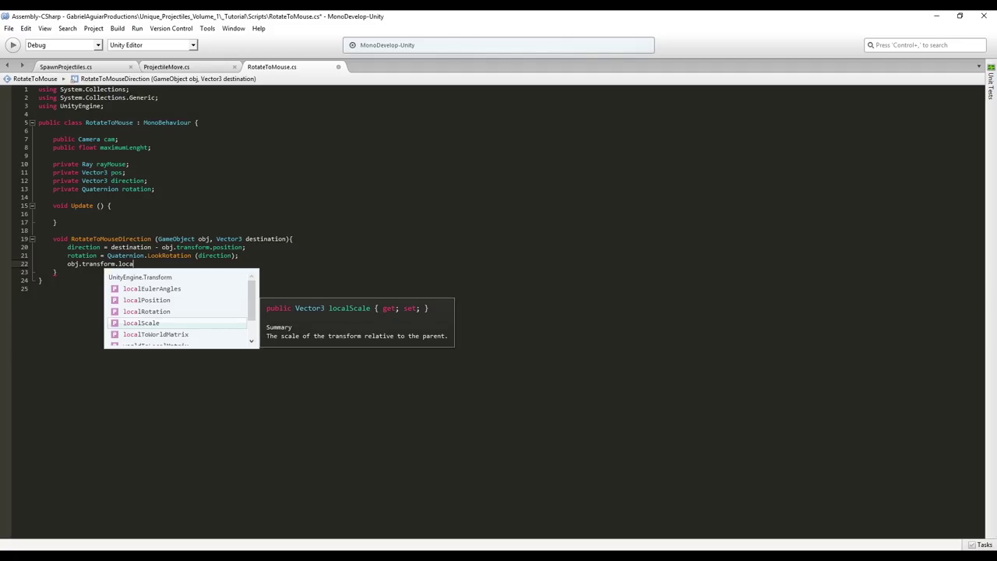
pyautogui.press('Up')
pyautogui.press('Return')
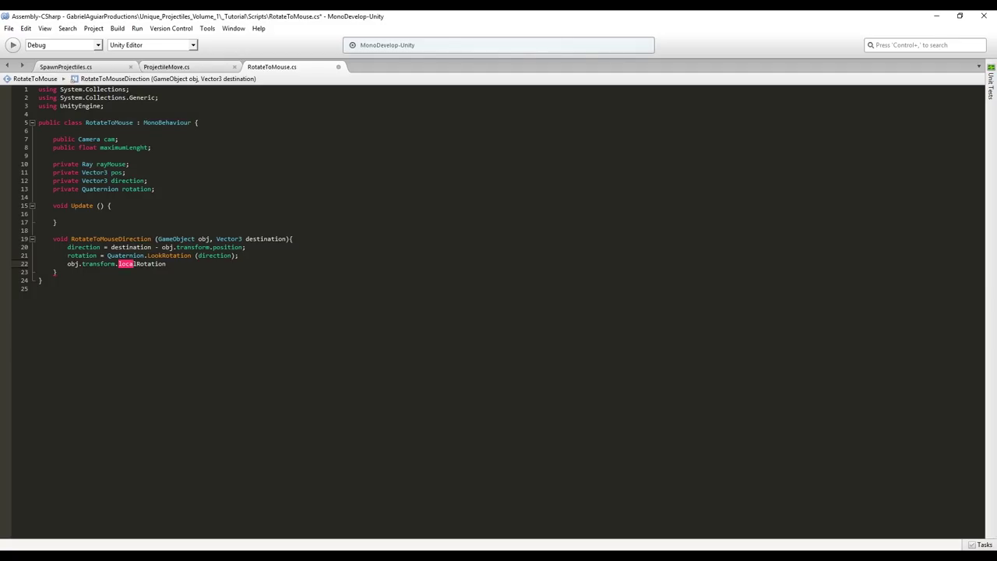
pyautogui.write('= Quaternion.Lerp ();')
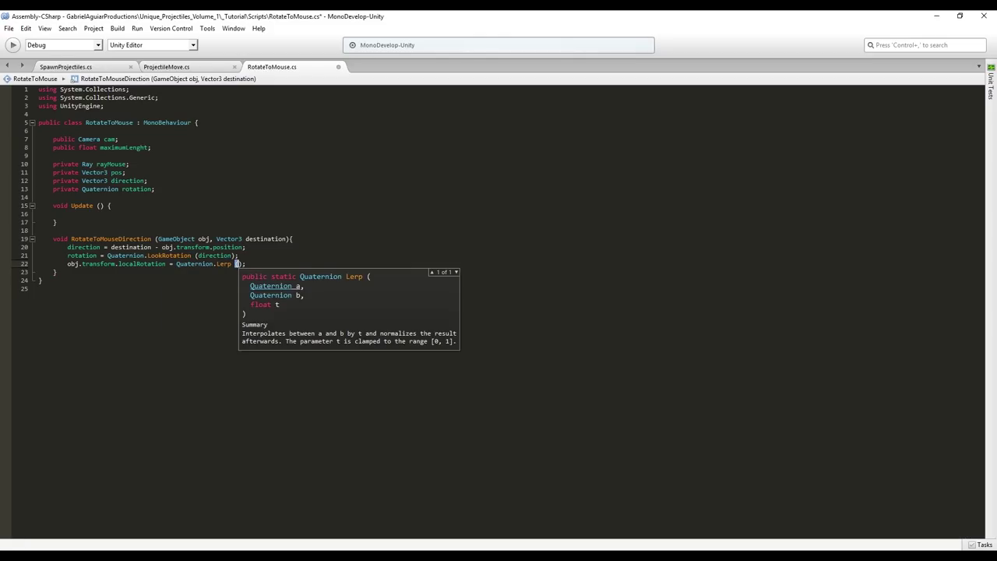
pyautogui.write('obj.tr')
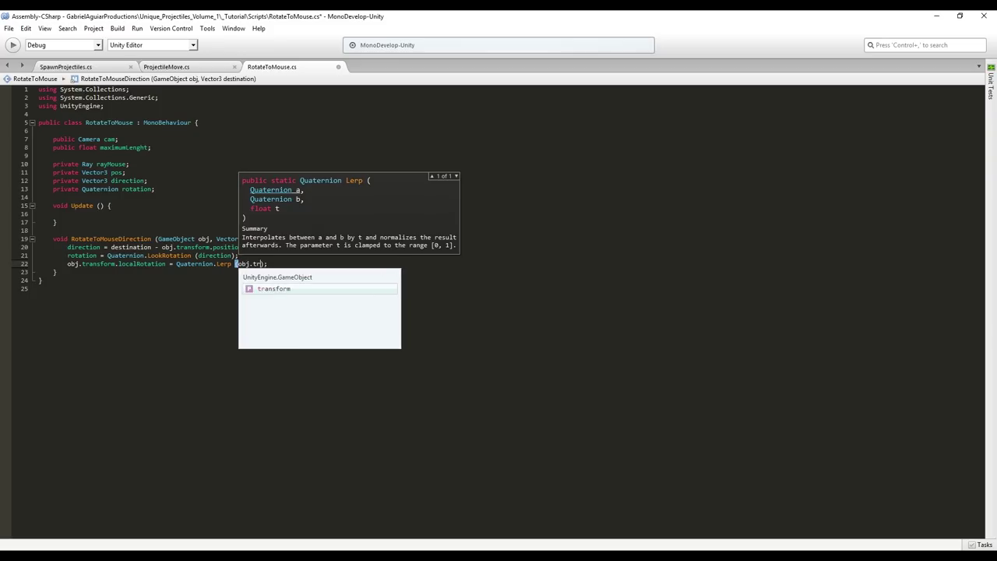
pyautogui.write('ansform.root')
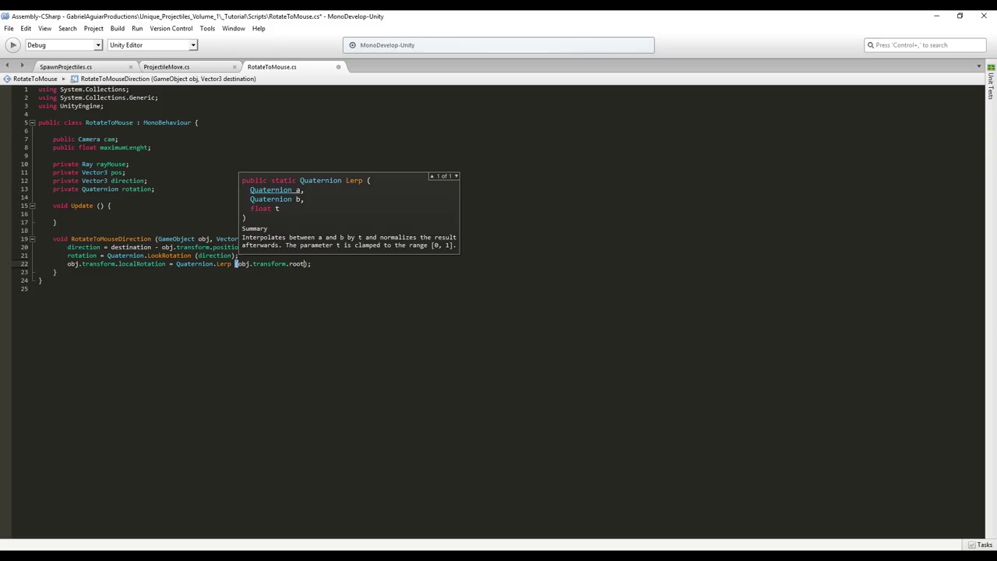
pyautogui.press('BackSpace')
pyautogui.press('BackSpace')
pyautogui.write('tation, ro')
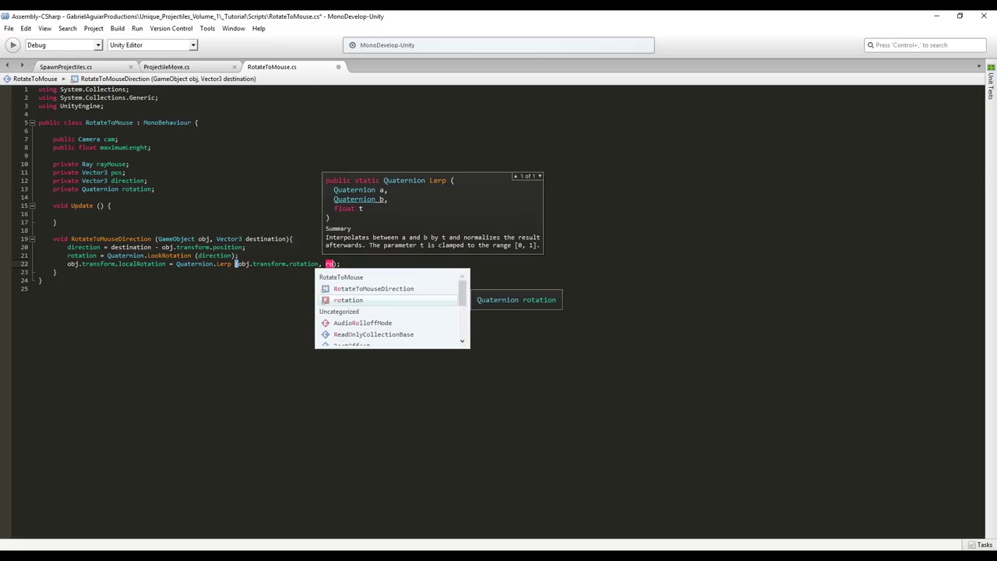
pyautogui.press('Return')
pyautogui.write(', 1')
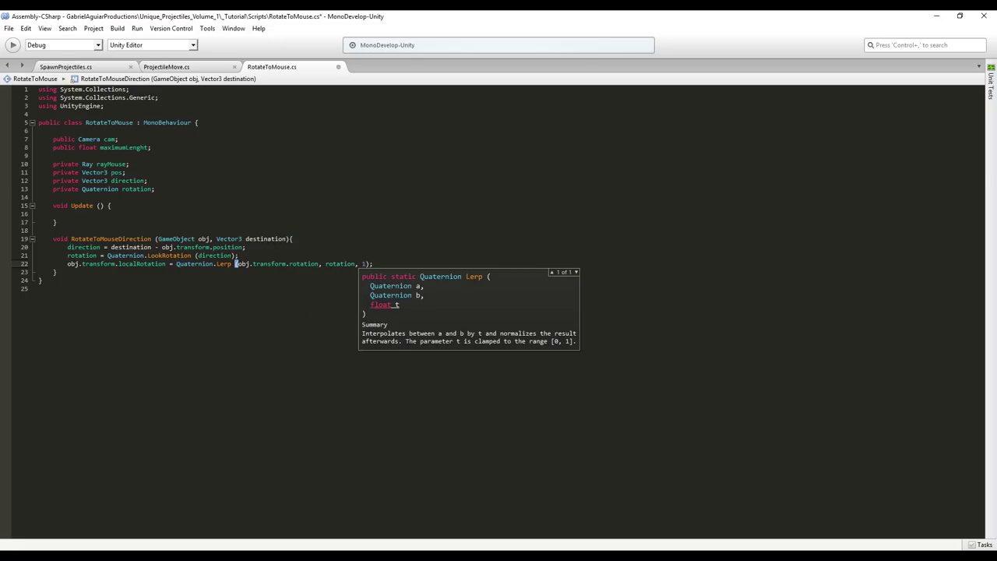
pyautogui.press('Escape')
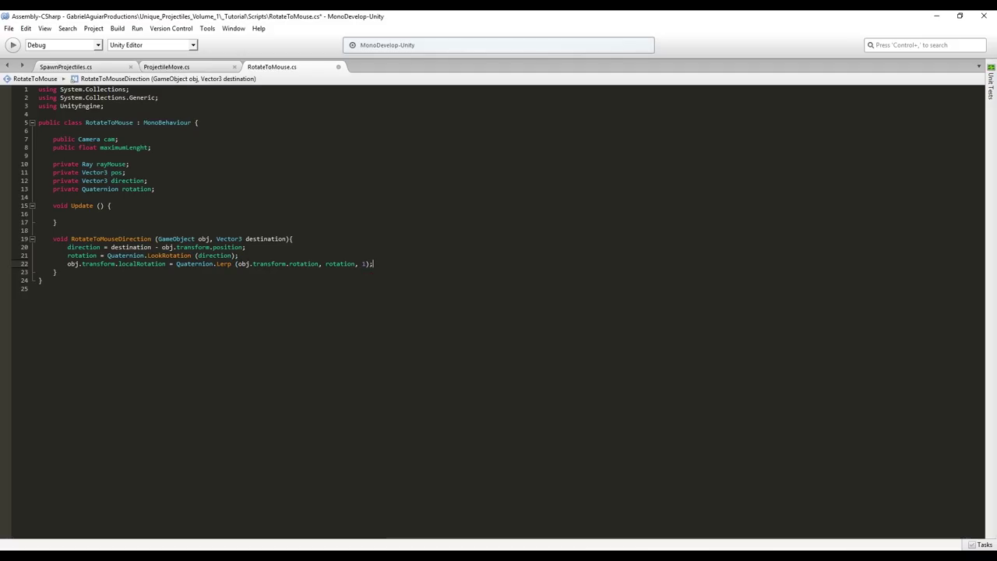
pyautogui.hotkey('ctrl', 's')
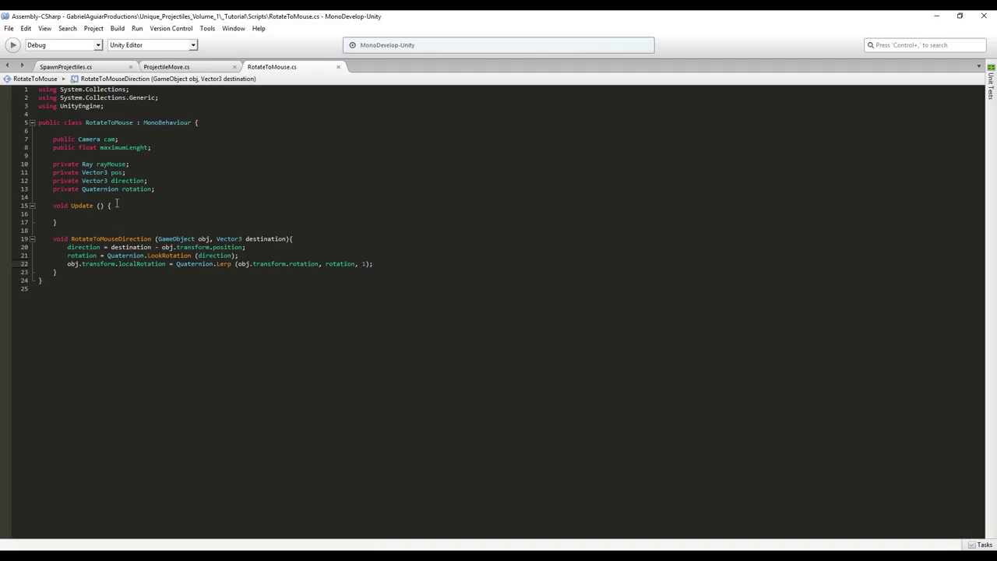
# Add an empty if block inside Update with the condition cam != null.
pyautogui.click(118, 200)
pyautogui.click(120, 204)
pyautogui.press('Return')
pyautogui.write('if(')
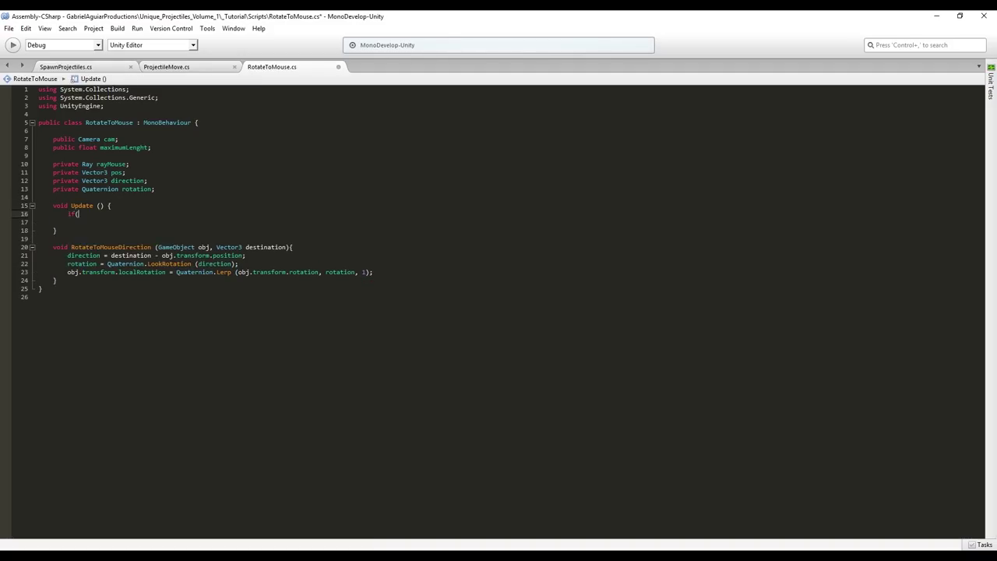
pyautogui.write('cam != null){')
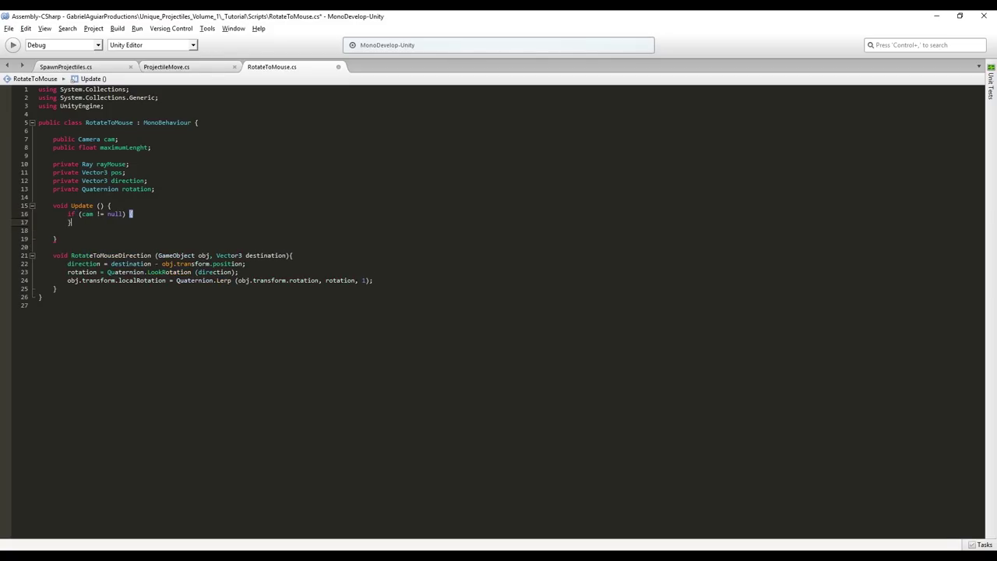
# Add an else branch to the camera check that logs "No Camera" with Debug.Log.
pyautogui.press('Down')
pyautogui.write('else{')
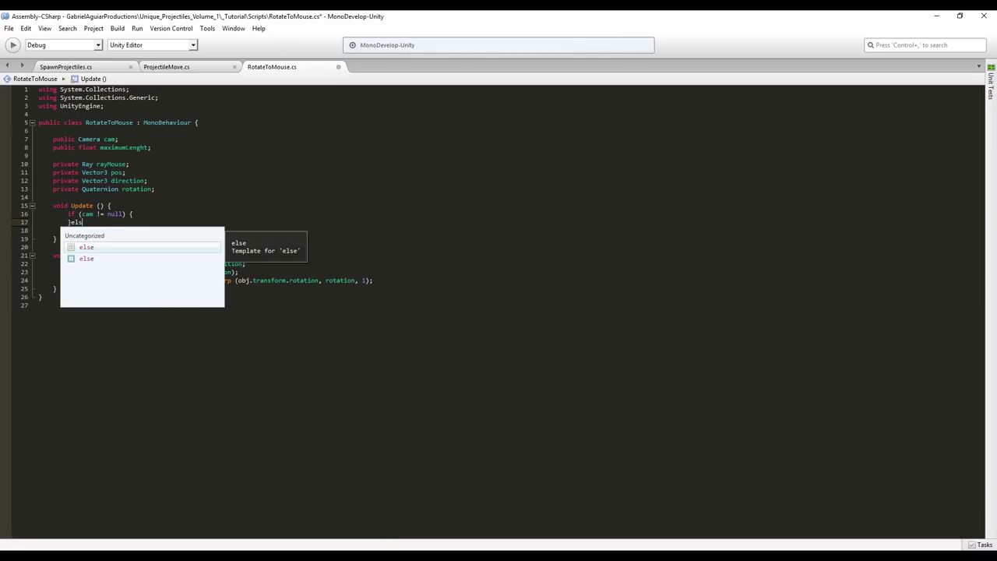
pyautogui.press('Return')
pyautogui.write('Debug.Log("");')
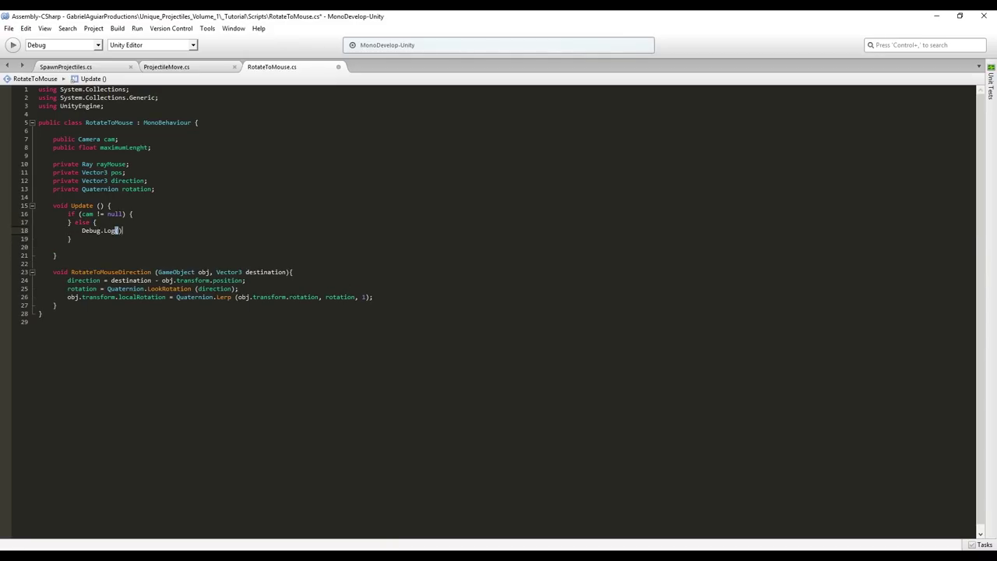
pyautogui.press('Left')
pyautogui.press('Left')
pyautogui.press('Left')
pyautogui.write('No Camera')
# Inside the camera check's if block, declare RaycastHit hit and var mousePos = Input.mousePosition.
pyautogui.press('Up')
pyautogui.click(133, 214)
pyautogui.press('Return')
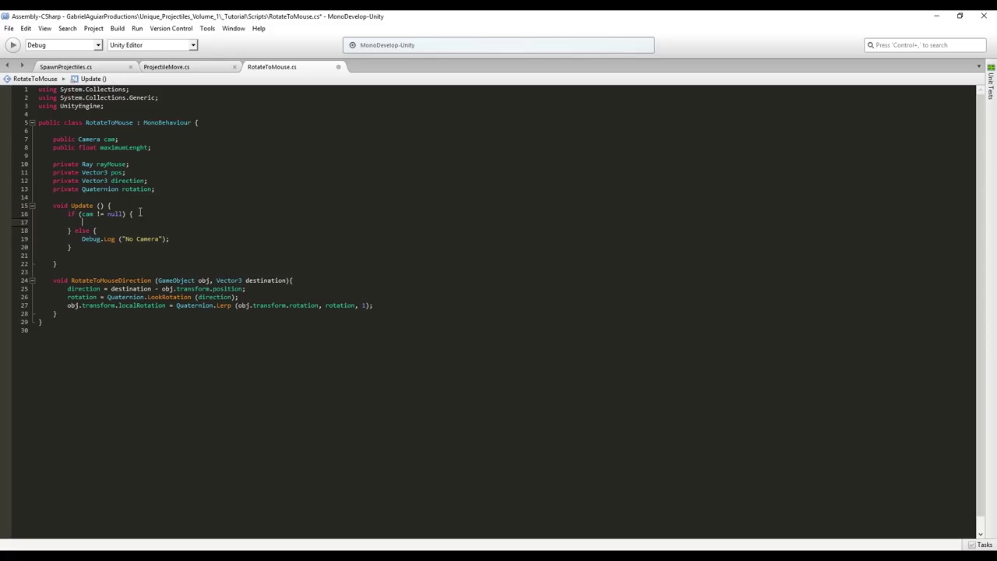
pyautogui.write('RaycastHit hit;')
pyautogui.press('Return')
pyautogui.write('var mousePos')
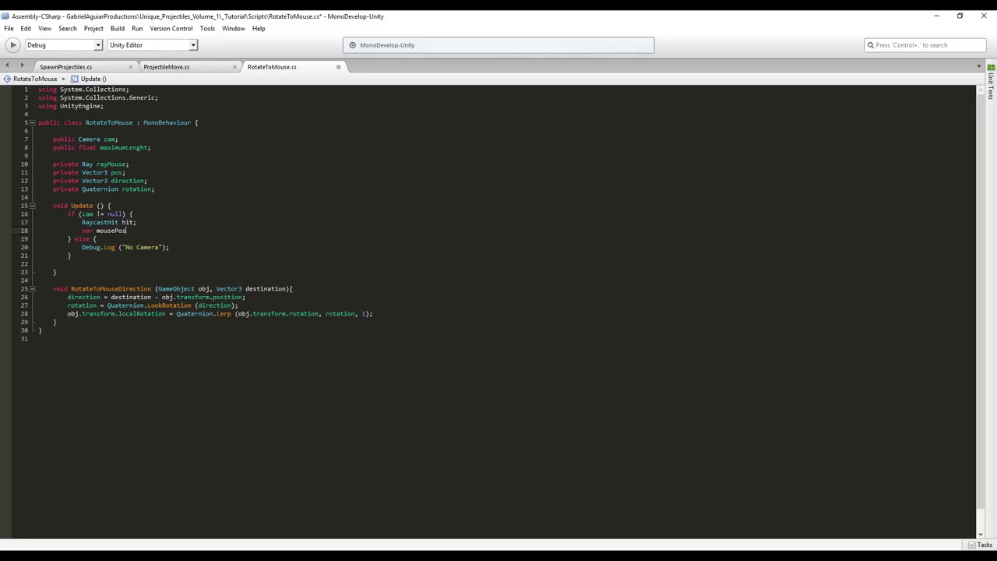
pyautogui.write(' = Input.mousePosition')
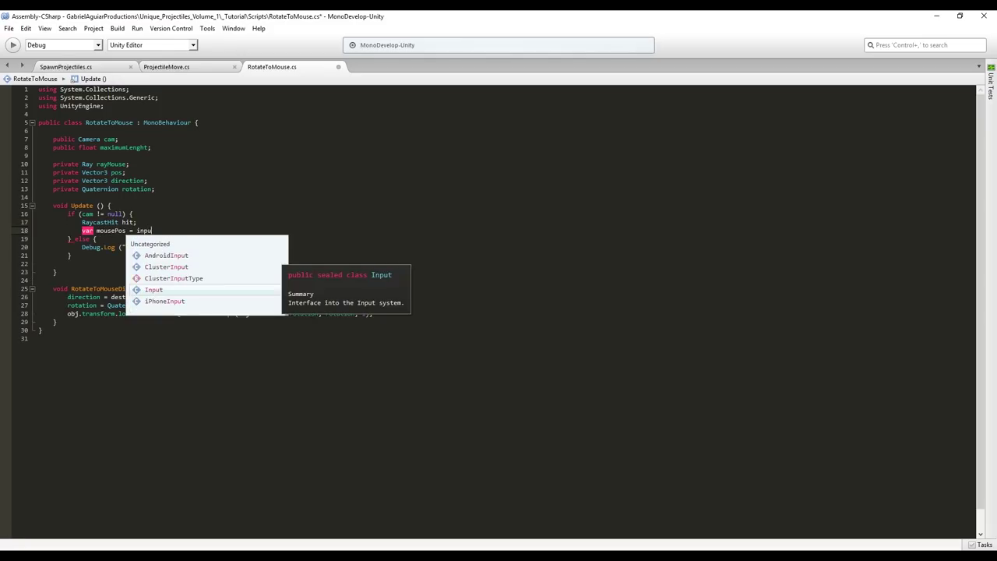
pyautogui.write(';')
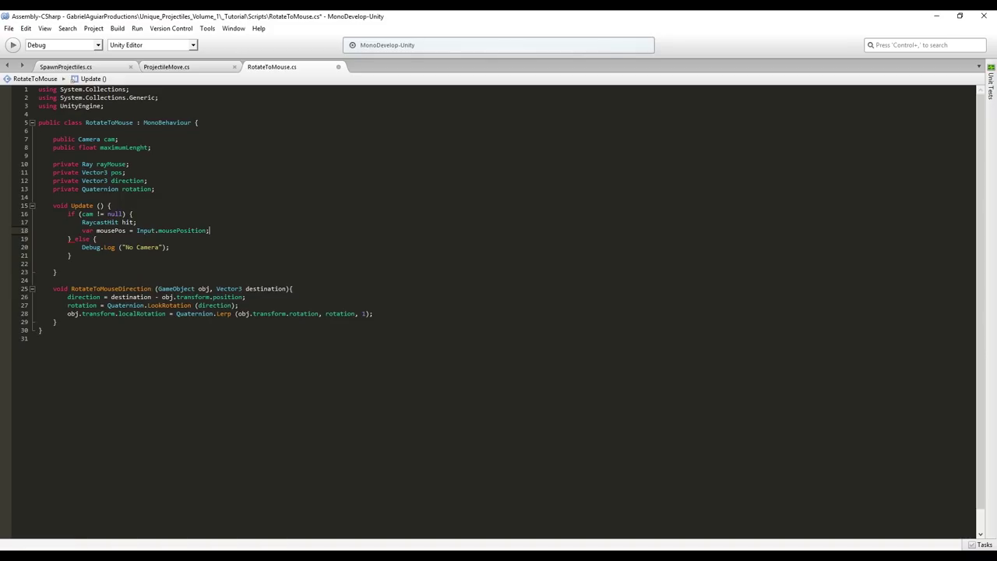
# Below the mousePos declaration, assign rayMouse = cam.ScreenPointToRay (mousePos).
pyautogui.press('Return')
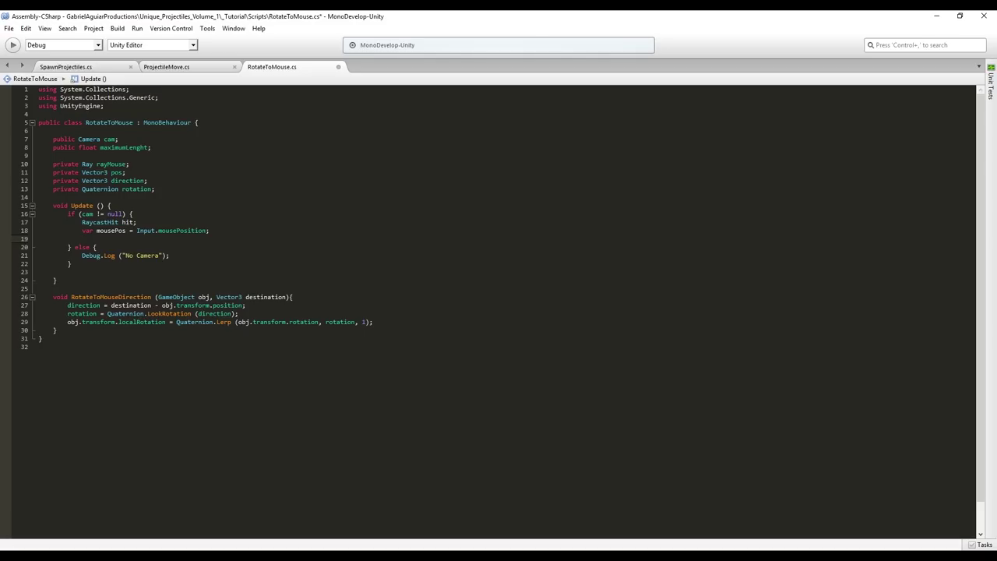
pyautogui.write('raymo')
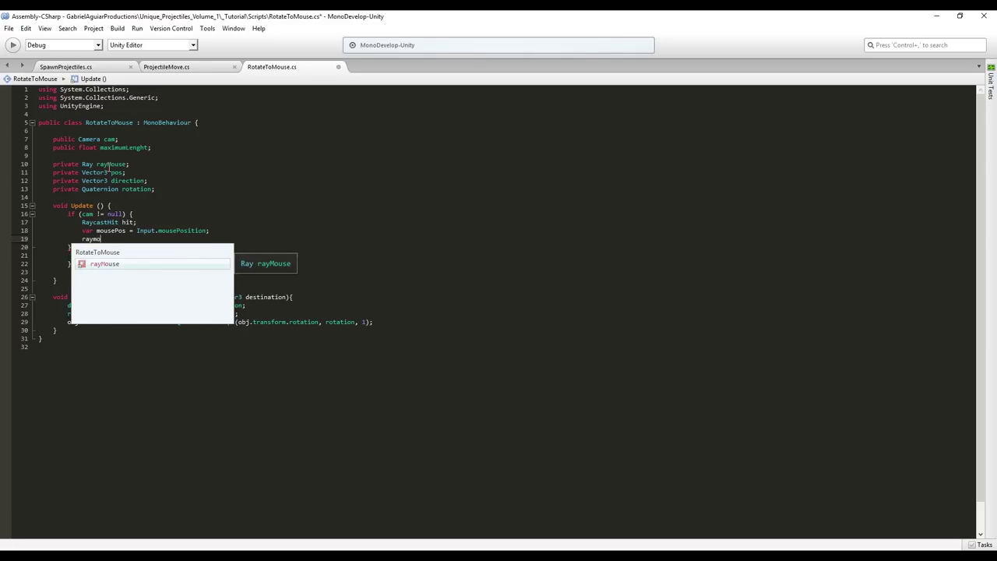
pyautogui.press('Return')
pyautogui.write('= ')
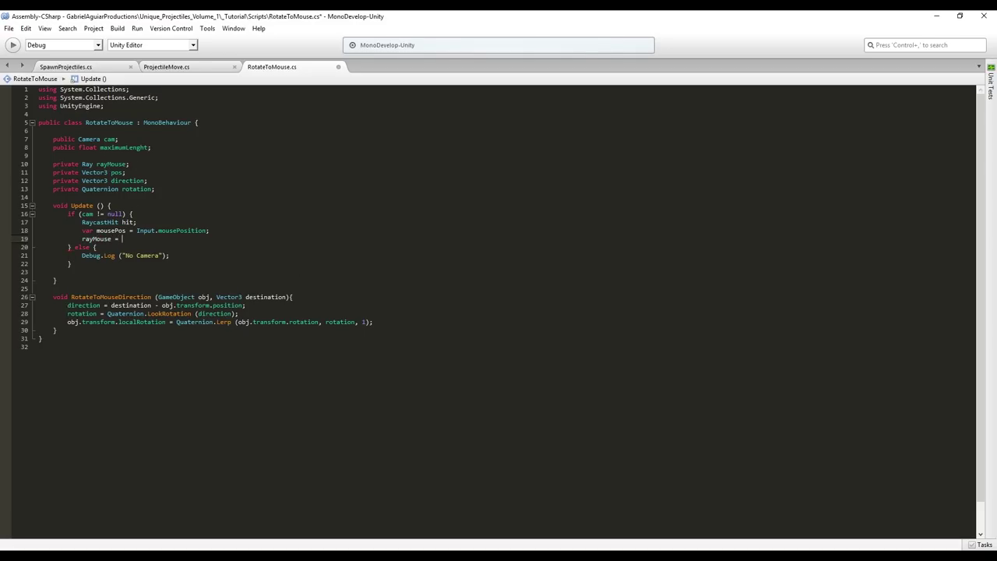
pyautogui.write('cam.scre')
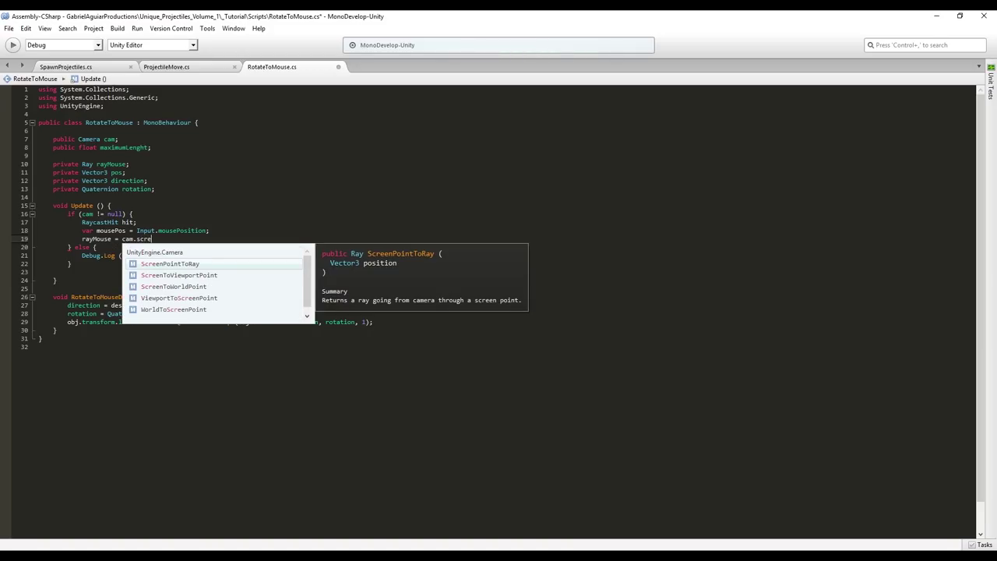
pyautogui.press('Return')
pyautogui.write('(mous')
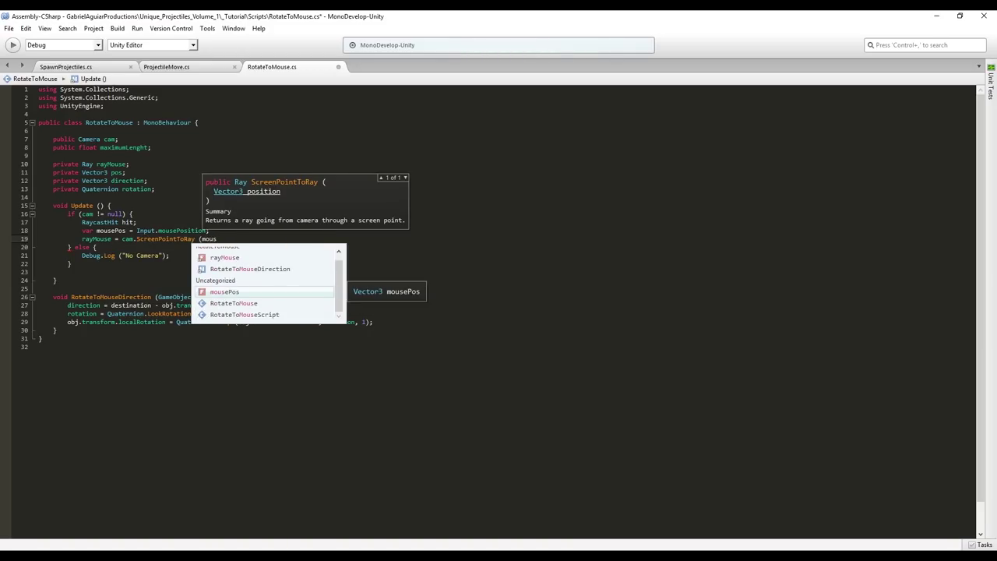
pyautogui.press('Return')
pyautogui.write(');')
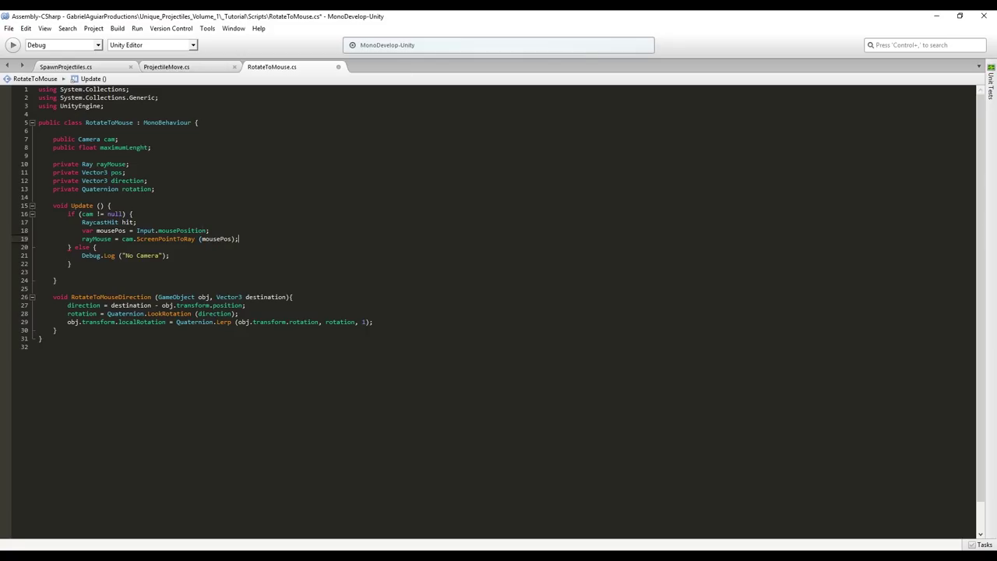
# Below the rayMouse assignment, begin an if condition calling Physics.Raycast with rayMouse.origin and rayMouse.direction as its first arguments.
pyautogui.press('Return')
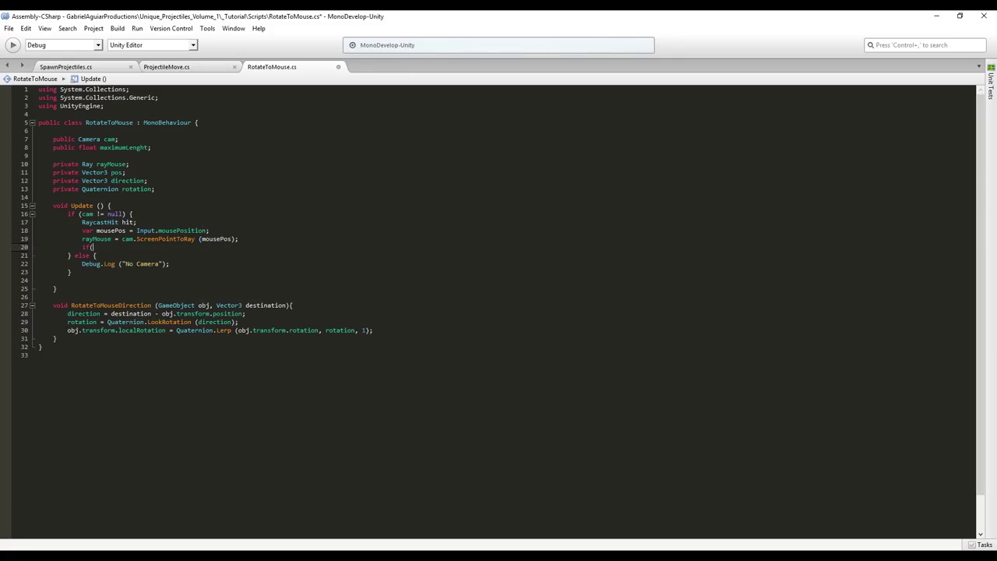
pyautogui.write('if(Physics.')
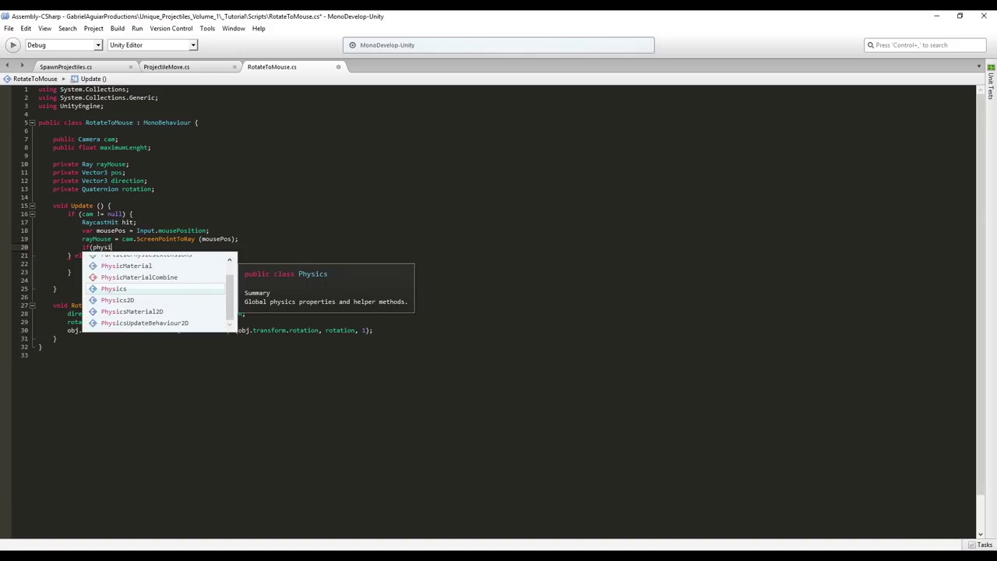
pyautogui.write('Raycast ')
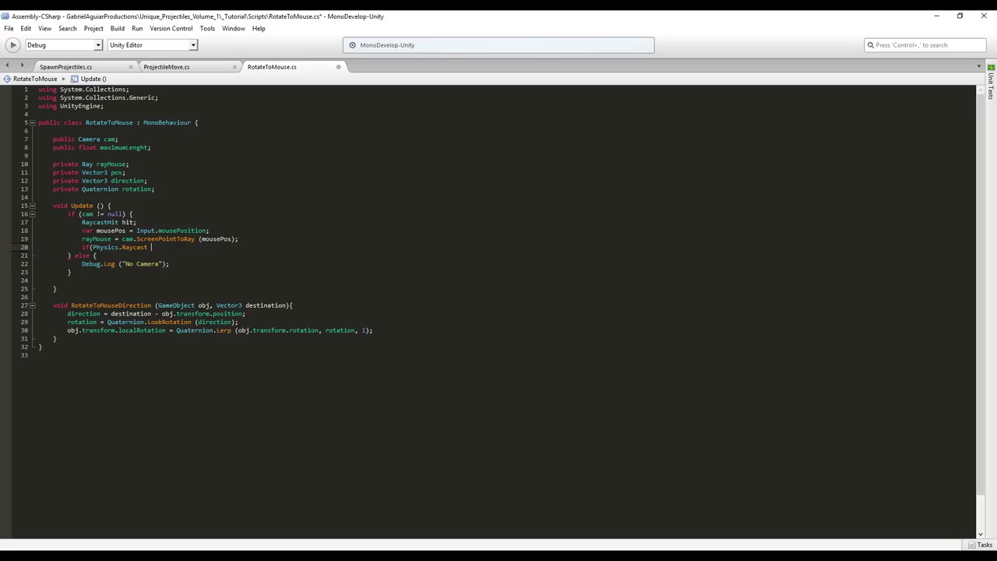
pyautogui.write('(')
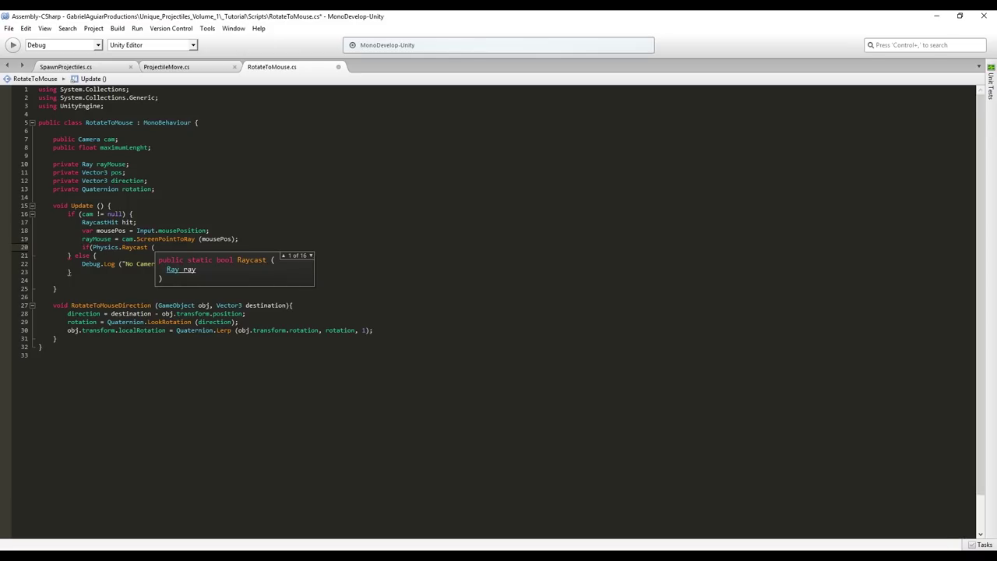
pyautogui.press('Down')
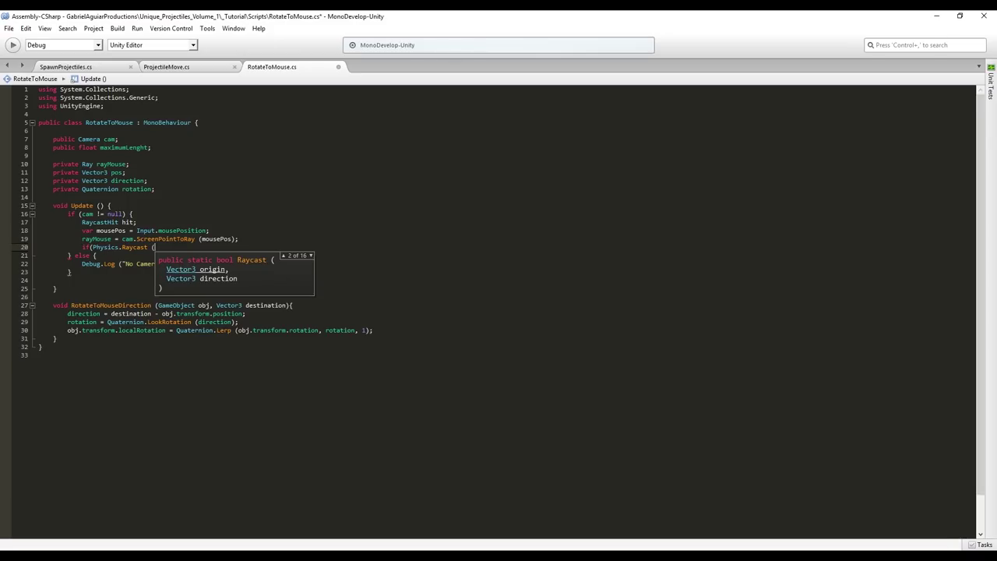
pyautogui.press('Down')
pyautogui.press('Down')
pyautogui.press('Down')
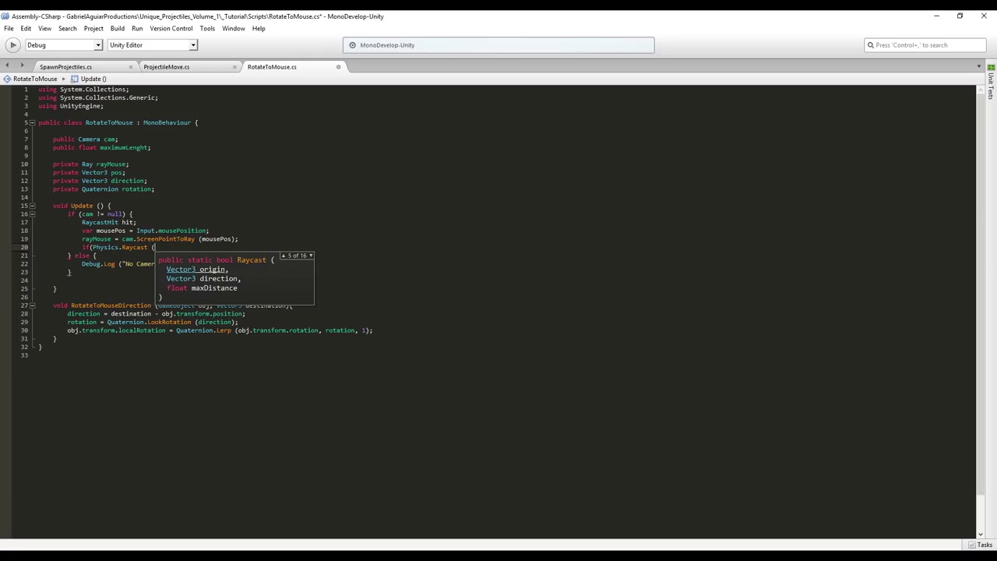
pyautogui.write('rayMouse.origin')
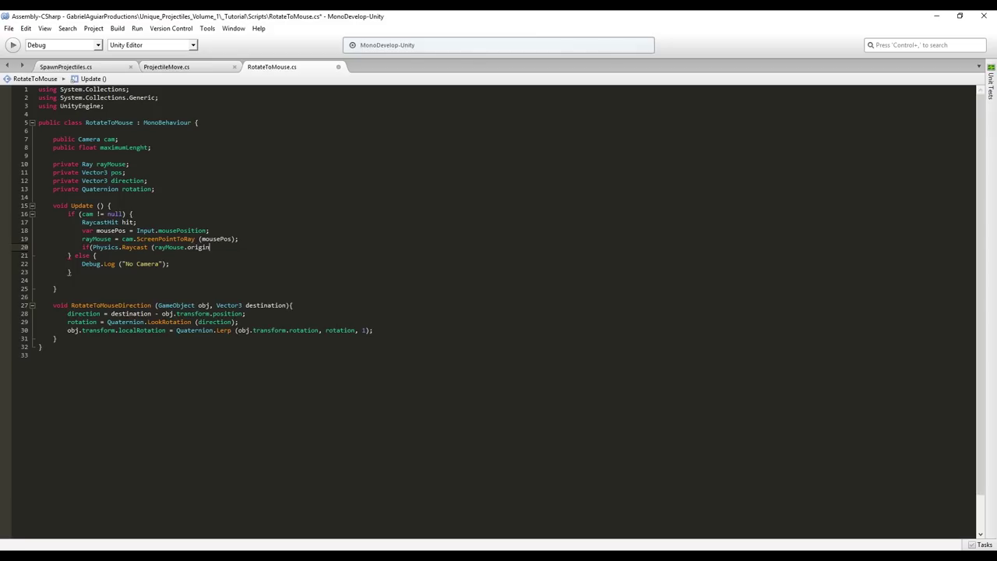
pyautogui.write(', ra')
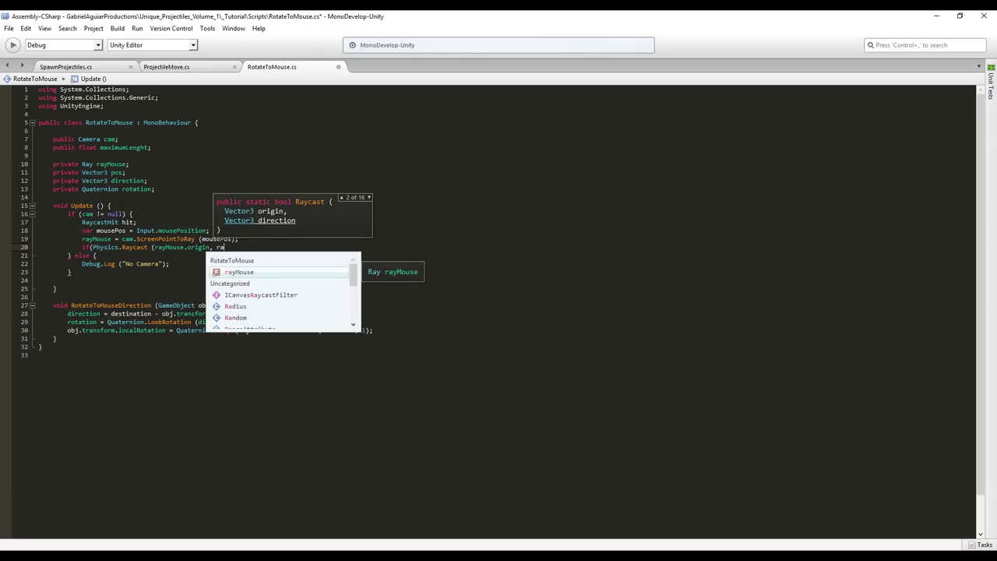
pyautogui.write('yMouse.direction')
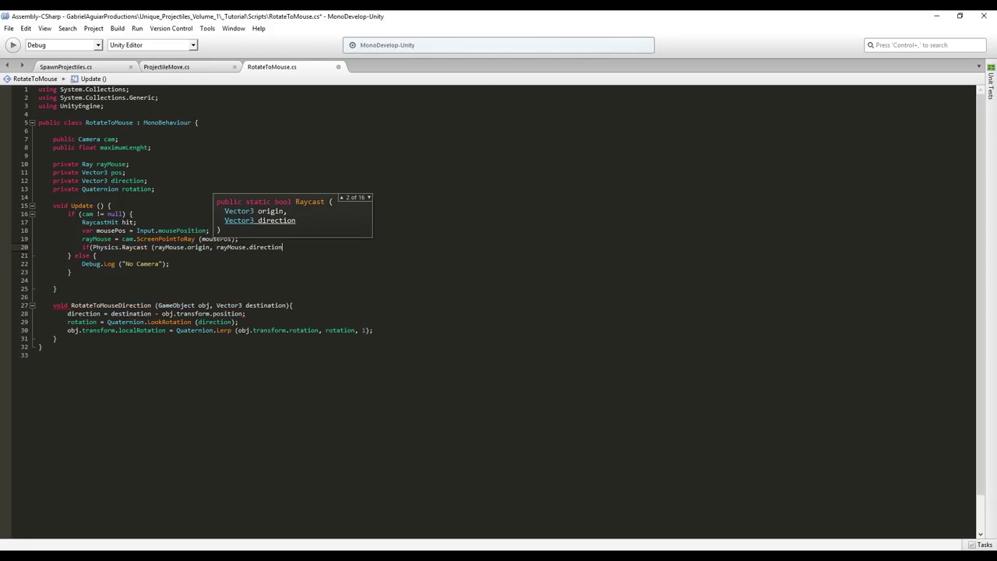
# Complete the Physics.Raycast condition with the arguments out hit and maximumLenght, and open its block.
pyautogui.write(', ou')
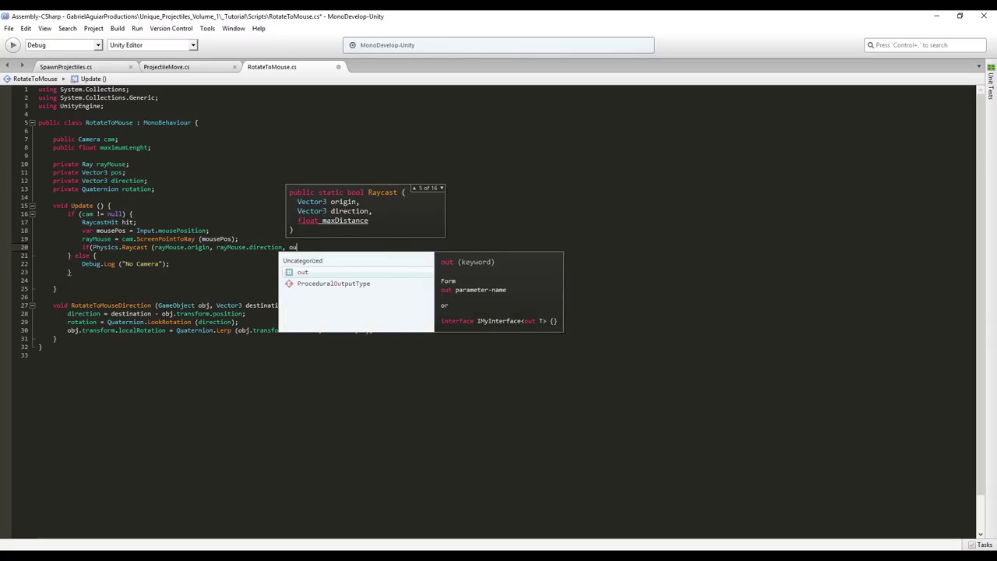
pyautogui.write('t ')
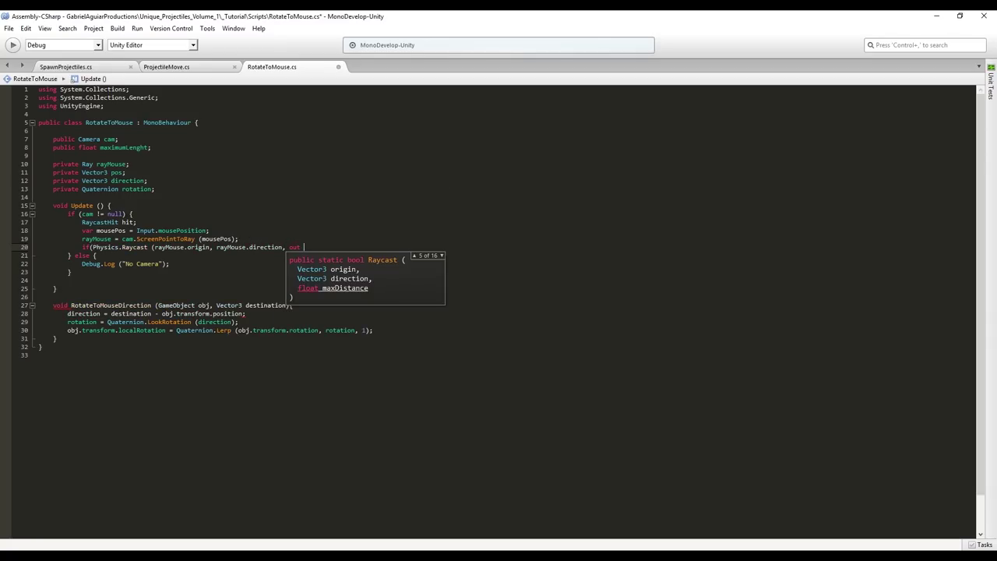
pyautogui.write('hit')
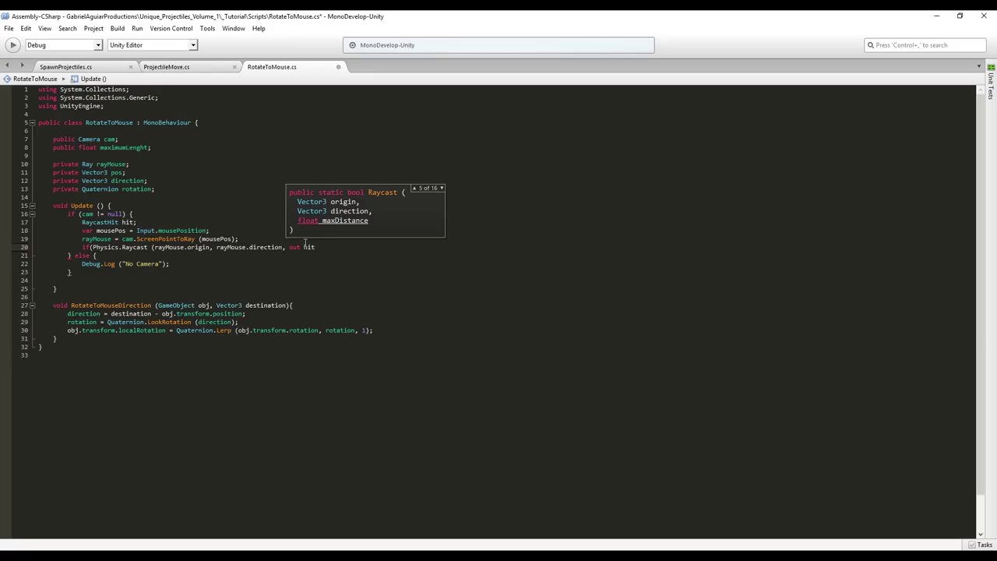
pyautogui.press('Down')
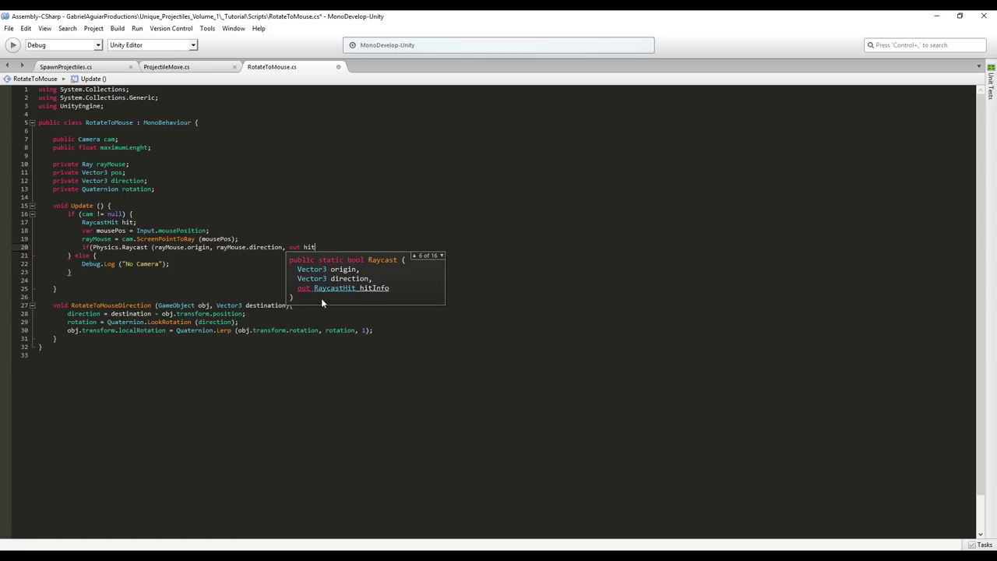
pyautogui.press('Down')
pyautogui.press('Down')
pyautogui.press('Down')
pyautogui.press('Down')
pyautogui.write(', maximumLenght')
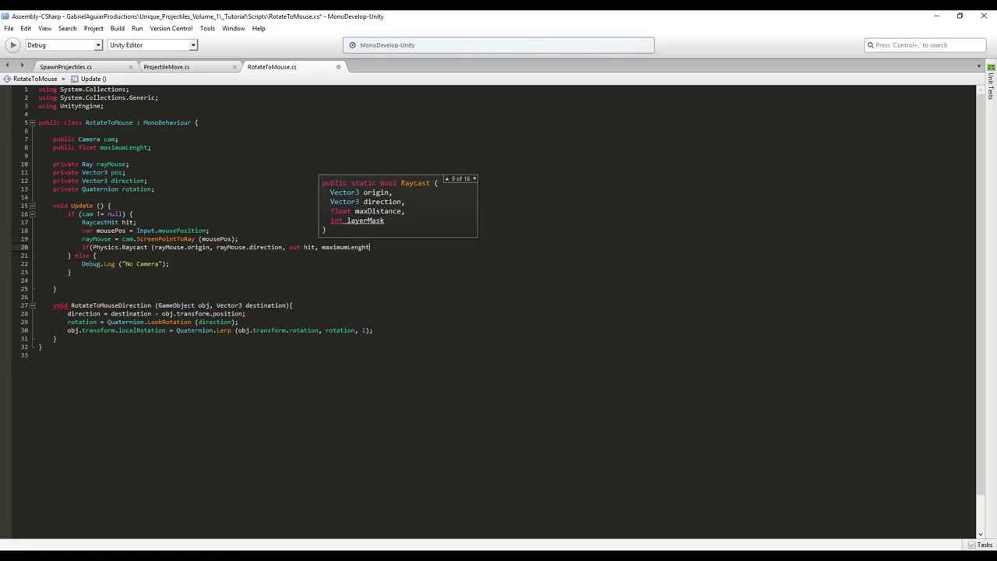
pyautogui.write(')) {')
pyautogui.press('Return')
# Inside the raycast check's block, call RotateToMouseDirection (gameObject, hit.point).
pyautogui.write('rotat')
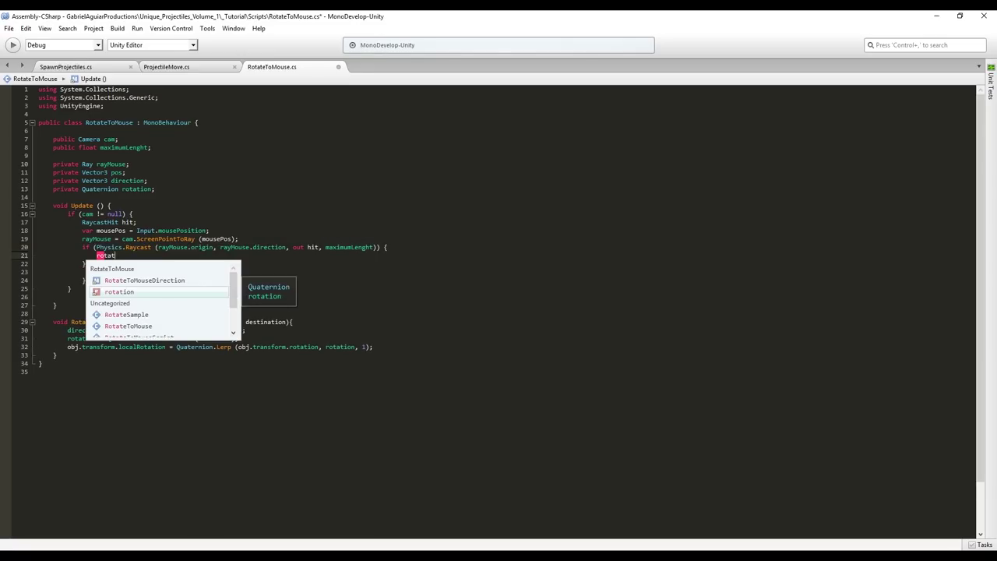
pyautogui.press('Up')
pyautogui.press('Return')
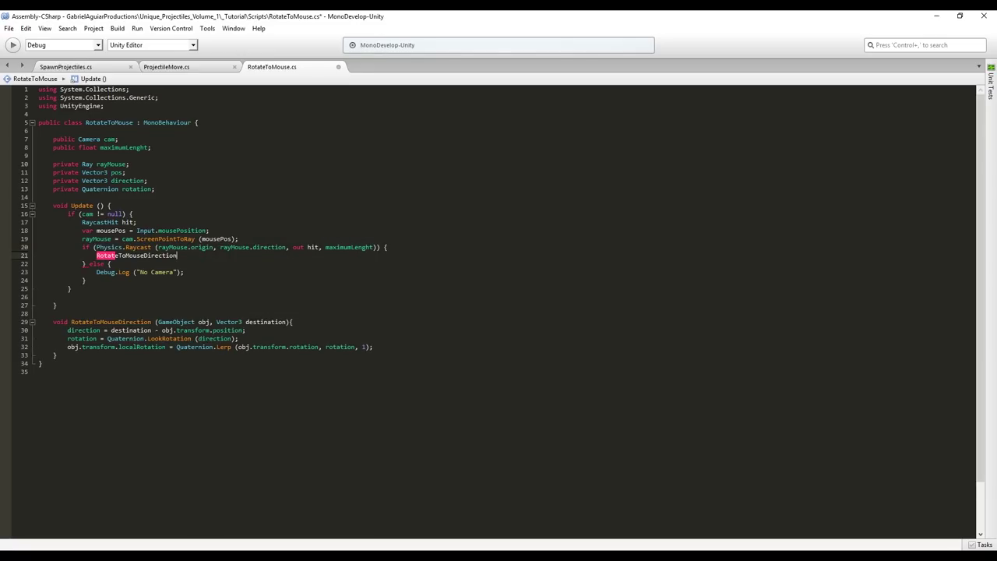
pyautogui.write('(gameObject')
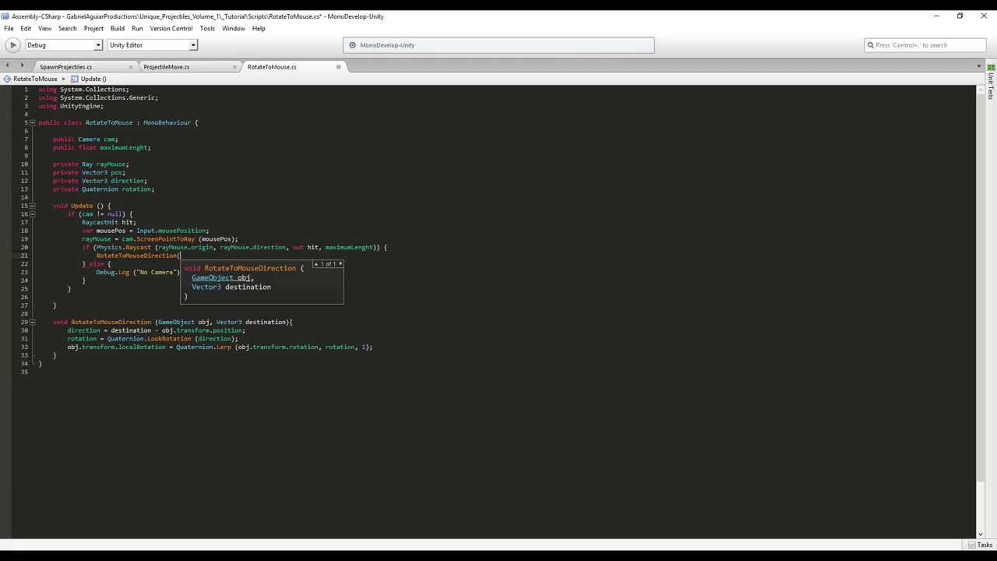
pyautogui.write(',')
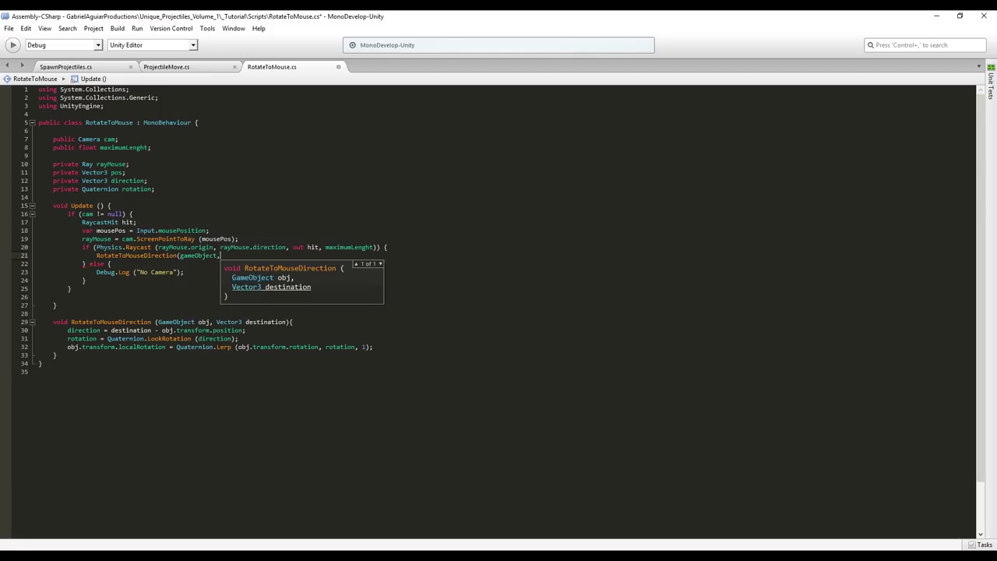
pyautogui.write(' hit.p')
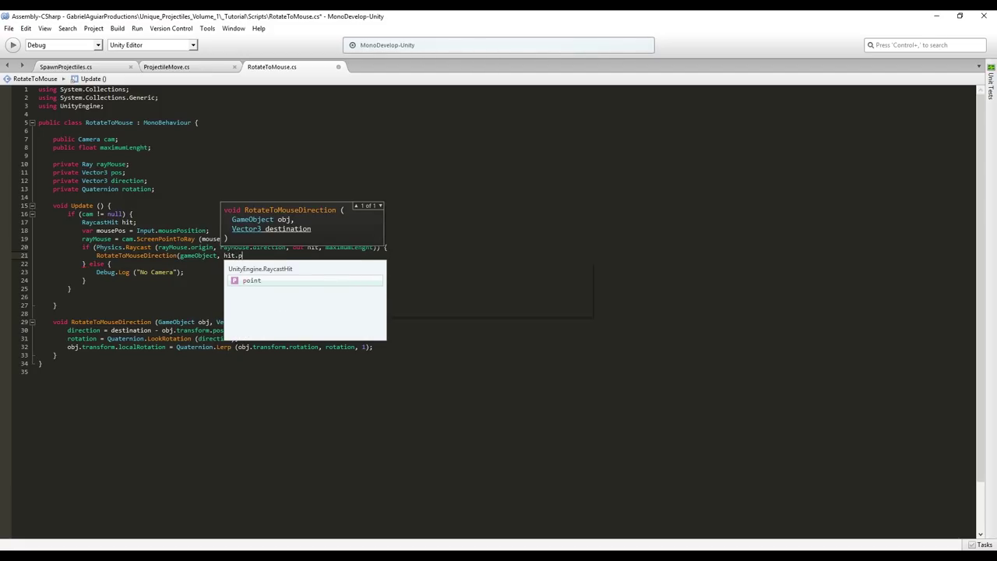
pyautogui.write('oint);')
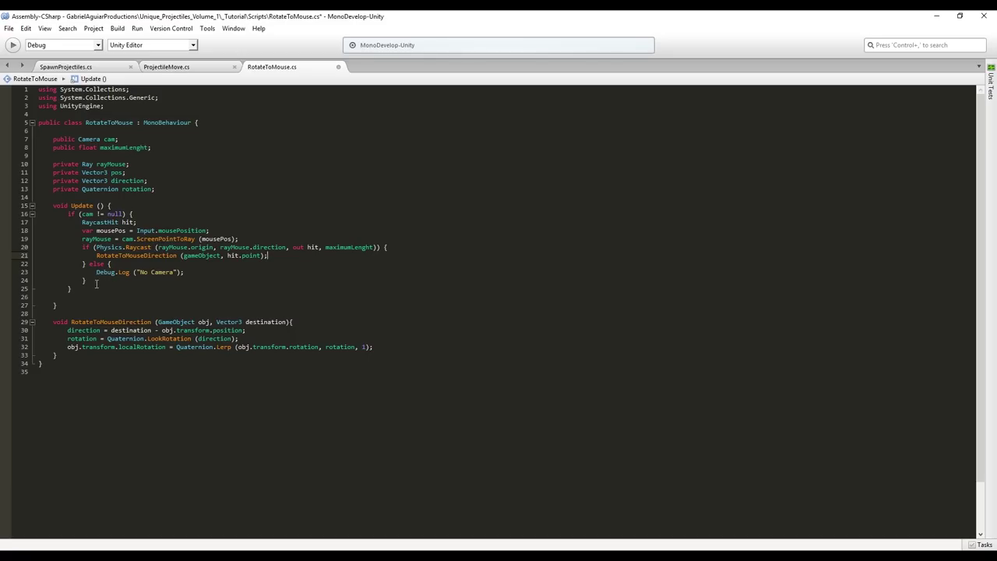
# Move the "No Camera" else branch from the raycast check to the outer camera check and save the script.
pyautogui.moveTo(96, 283); pyautogui.dragTo(91, 265)
pyautogui.hotkey('ctrl', 'x')
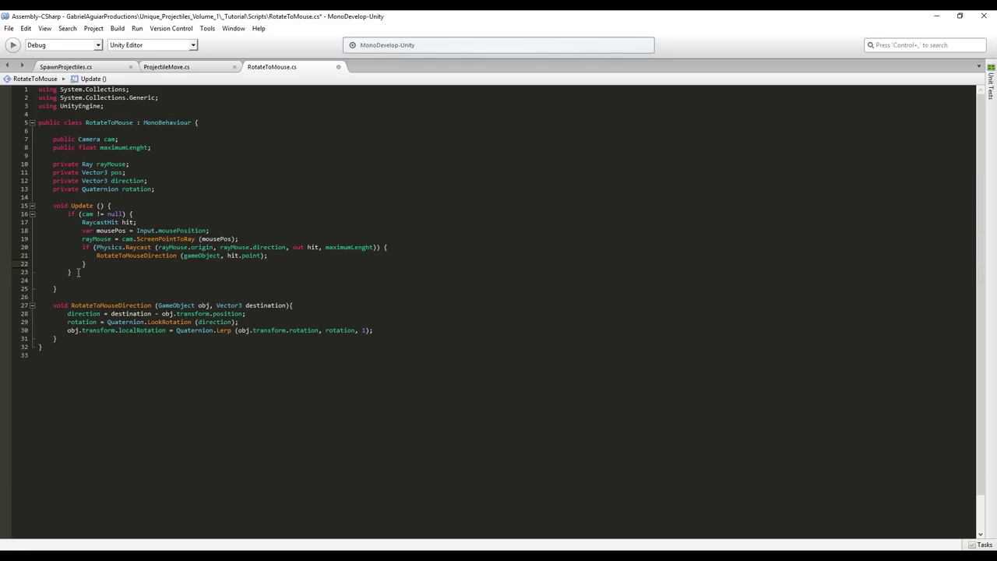
pyautogui.click(79, 273)
pyautogui.hotkey('ctrl', 'v')
pyautogui.click(71, 272)
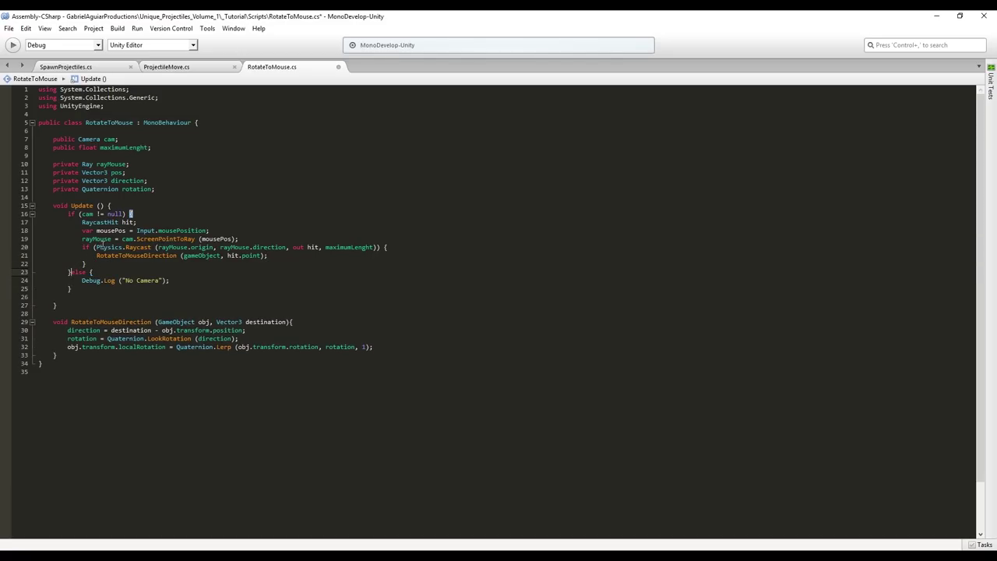
pyautogui.hotkey('ctrl', 's')
# Switch to Unity and, in Sphere_A's Rotate To Mouse component, assign Main Camera_BeautyShot as Cam and set Maximum Lenght to 40.
pyautogui.click(937, 15)
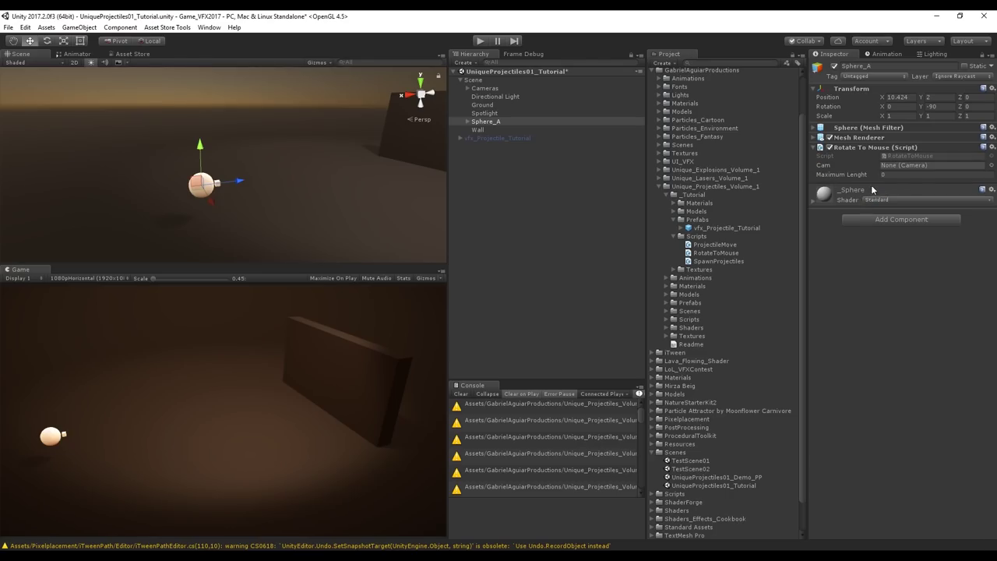
pyautogui.click(468, 88)
pyautogui.moveTo(493, 97); pyautogui.dragTo(893, 165)
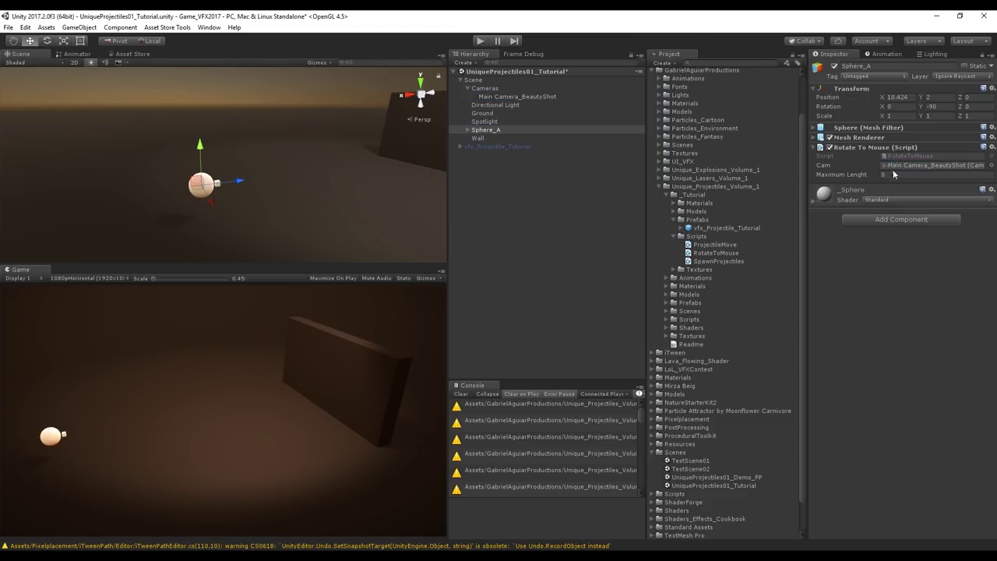
pyautogui.click(893, 173)
pyautogui.write('40')
# Play the scene and test the sphere's aiming by firing a projectile toward the wall in the Game view.
pyautogui.click(480, 40)
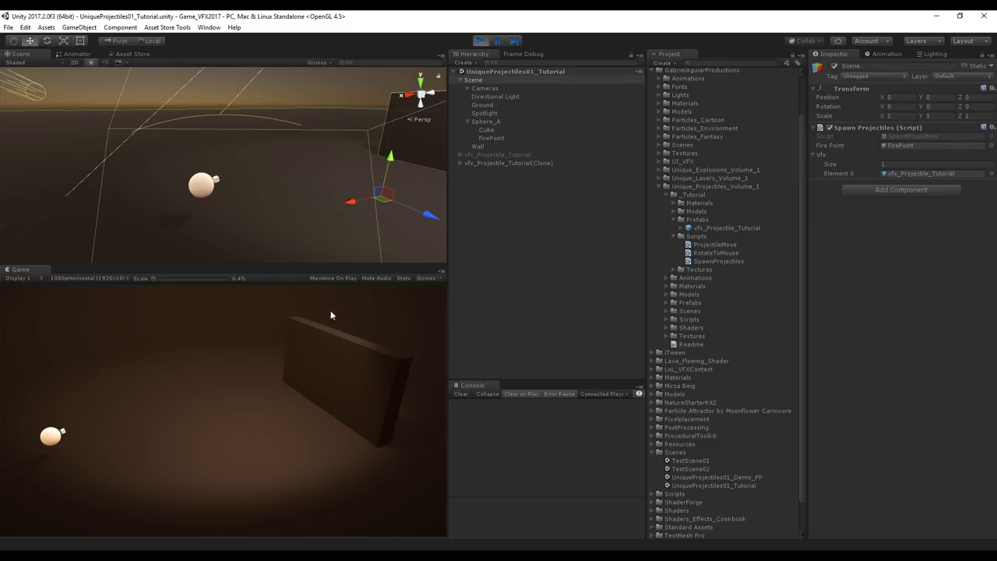
pyautogui.click(514, 197)
pyautogui.keyDown('alt'); pyautogui.moveTo(284, 180); pyautogui.dragTo(370, 154); pyautogui.keyUp('alt')
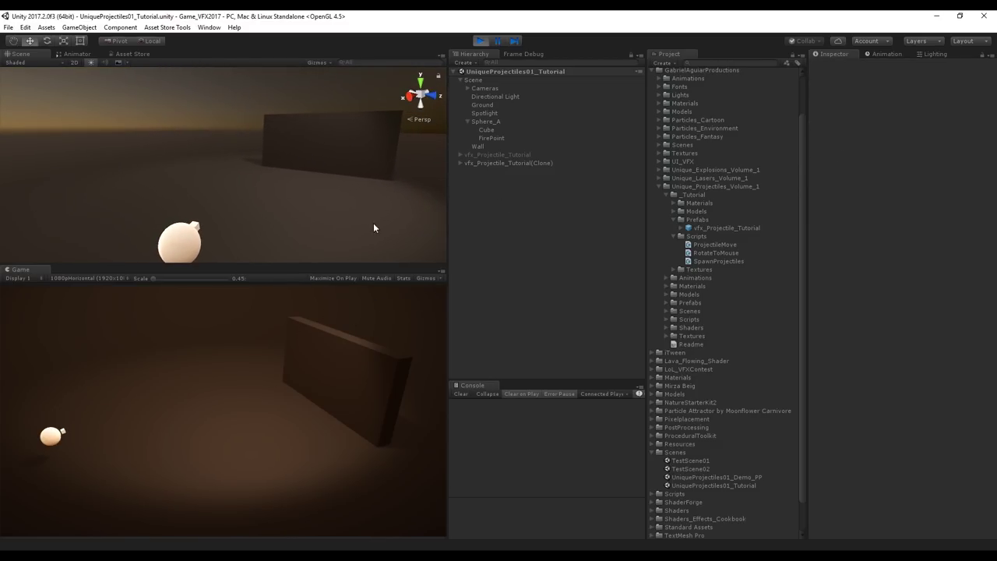
pyautogui.click(319, 372)
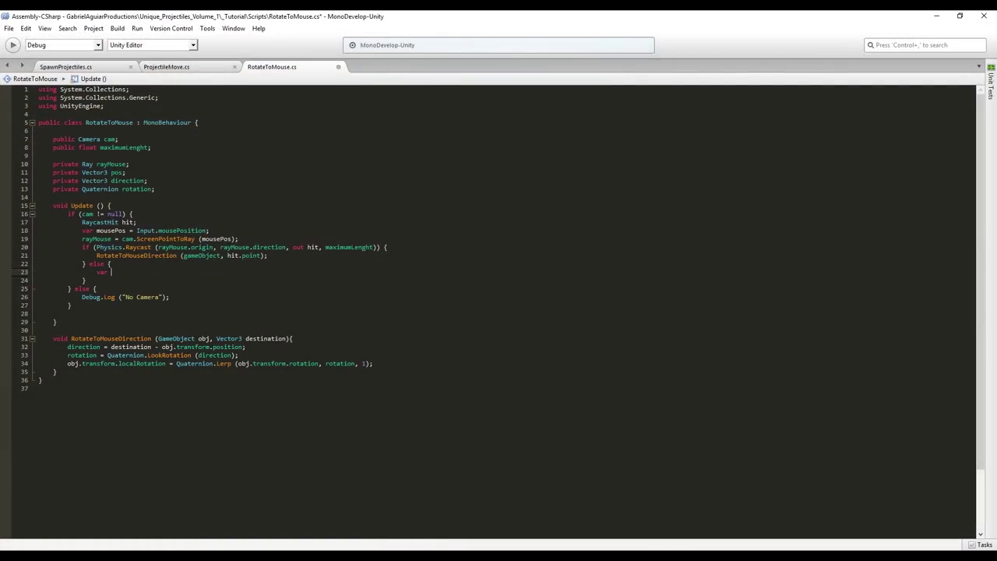
# In the raycast check's else branch in RotateToMouse.cs, declare var pos = rayMouse.GetPoint (maximumLenght).
pyautogui.write('pos = rayMouse.ge')
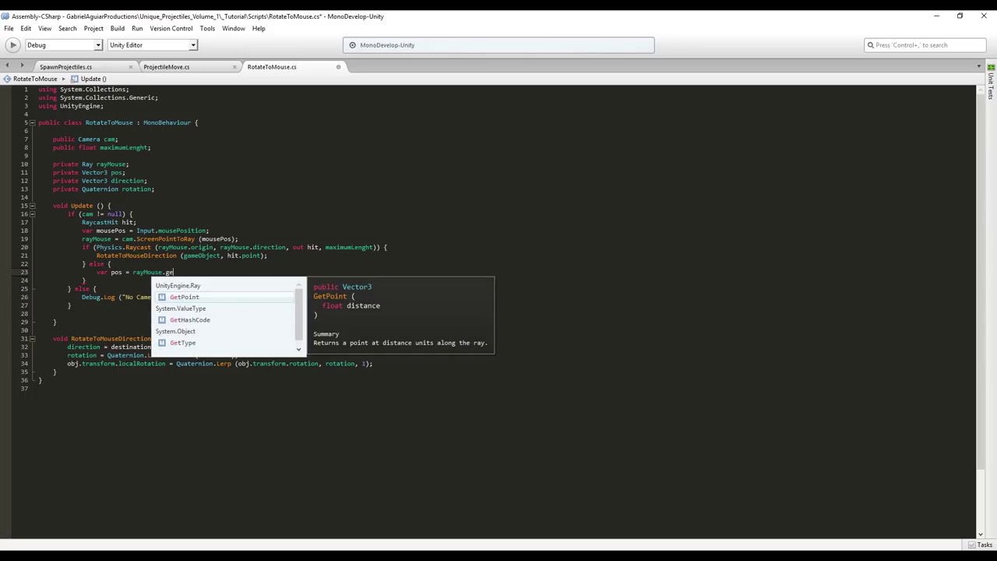
pyautogui.press('Return')
pyautogui.write('(ma')
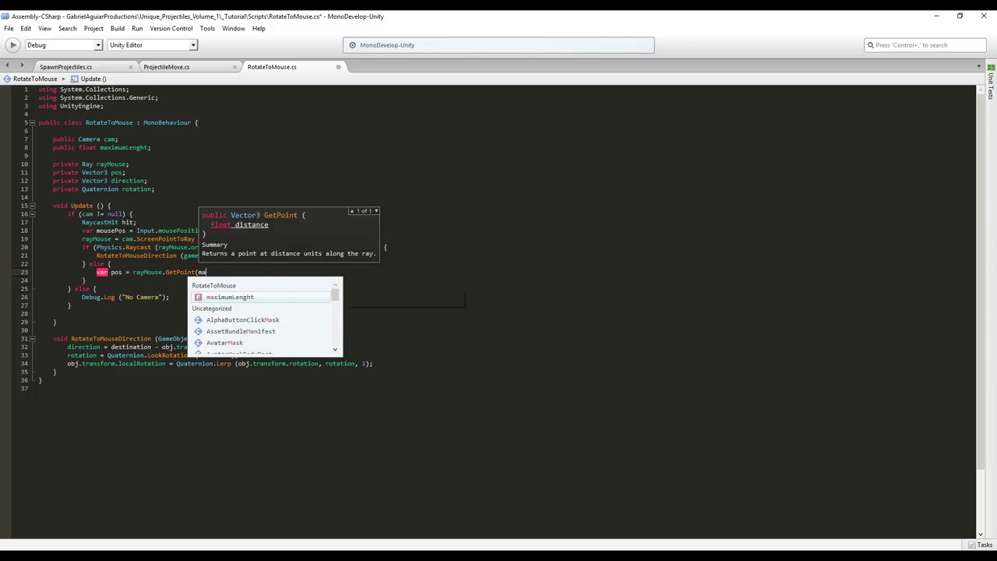
pyautogui.write('ximumLenght);')
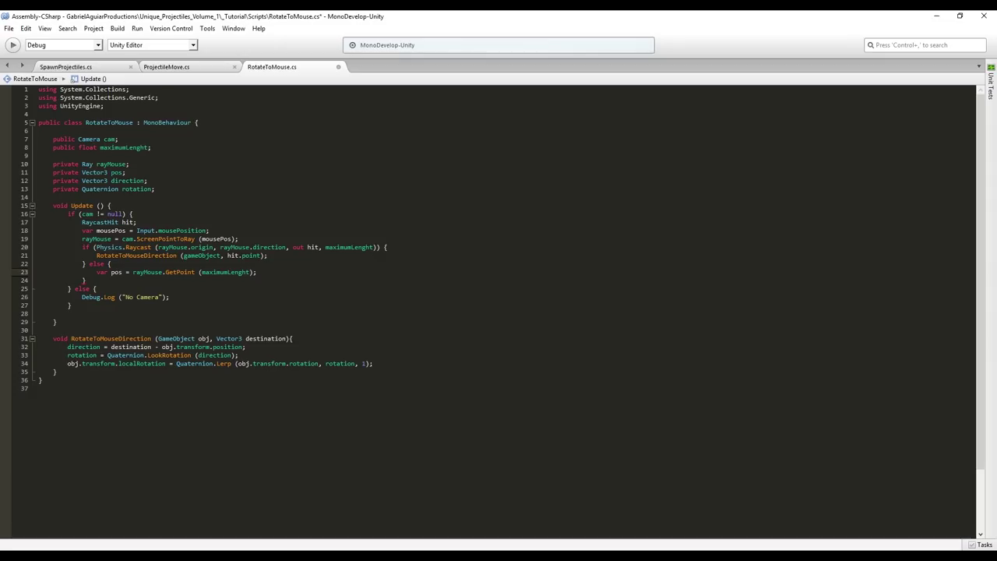
# Copy the RotateToMouseDirection call below the pos declaration and replace its hit.point argument with pos.
pyautogui.press('Return')
pyautogui.moveTo(97, 256); pyautogui.dragTo(267, 256)
pyautogui.hotkey('ctrl', 'c')
pyautogui.click(225, 281)
pyautogui.hotkey('ctrl', 'v')
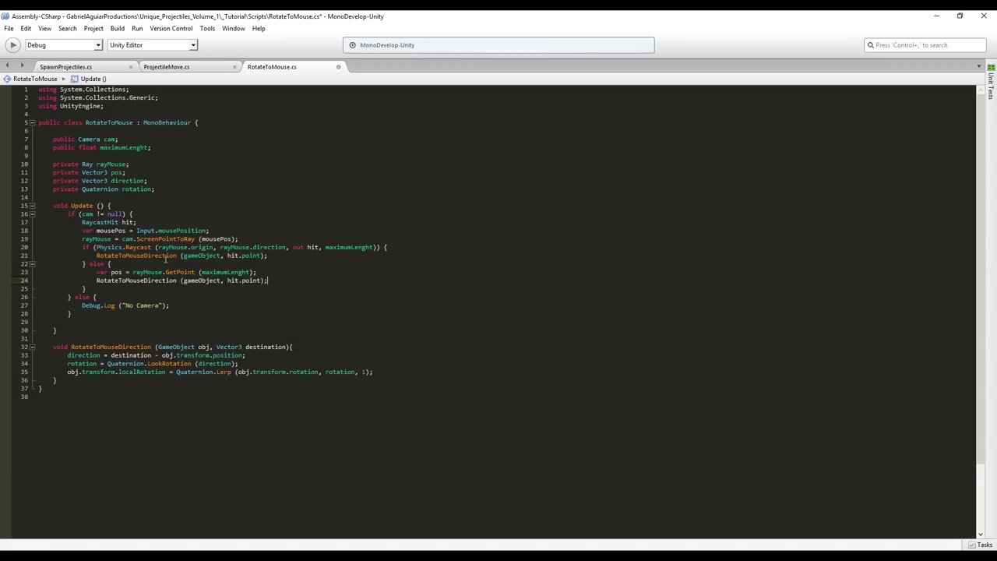
pyautogui.click(113, 272)
pyautogui.moveTo(228, 281); pyautogui.dragTo(266, 280)
pyautogui.write('pos')
# Switch to Unity, test the aiming, stop play mode and inspect the Scene object's Spawn Projectiles component.
pyautogui.click(936, 15)
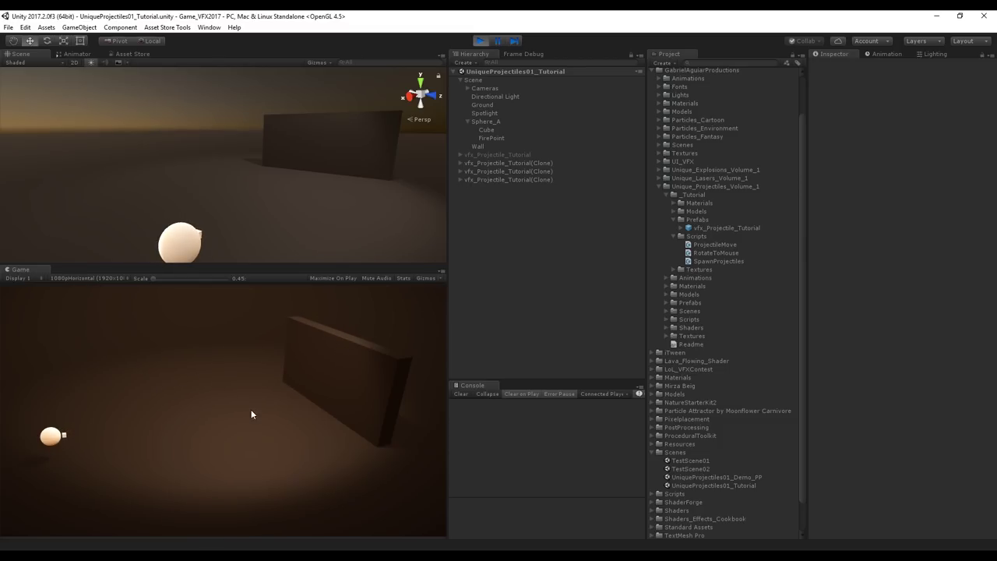
pyautogui.click(480, 41)
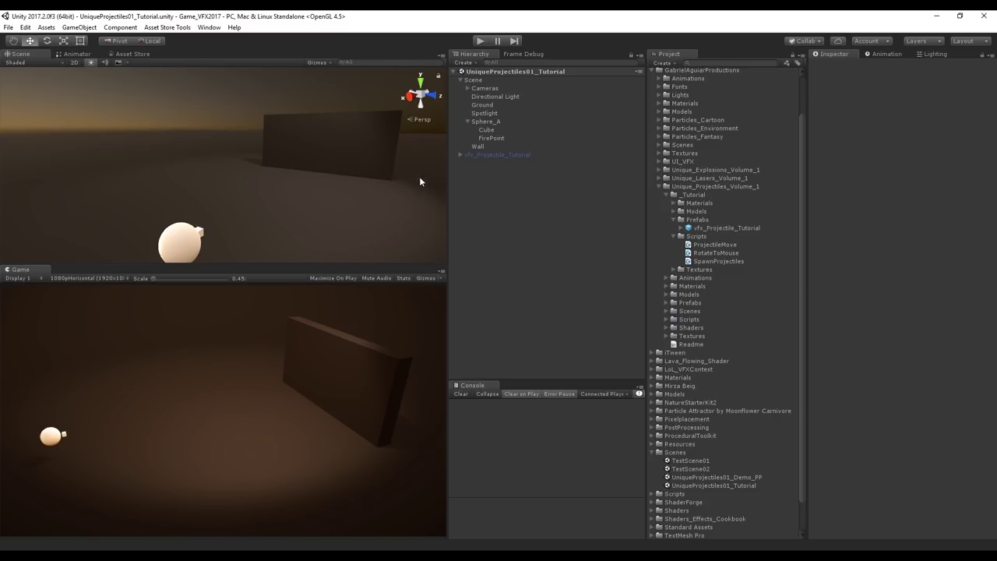
pyautogui.click(484, 80)
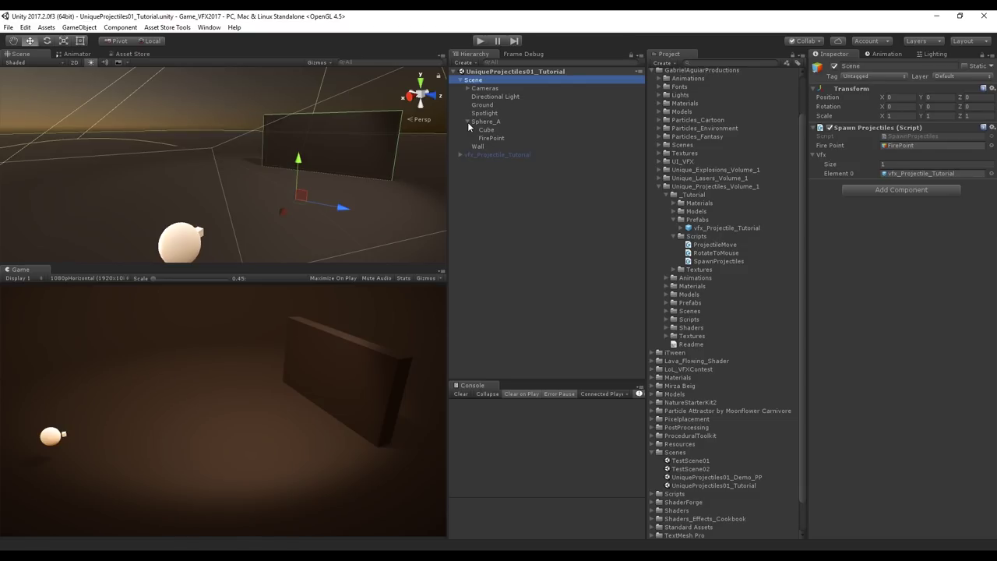
pyautogui.click(497, 195)
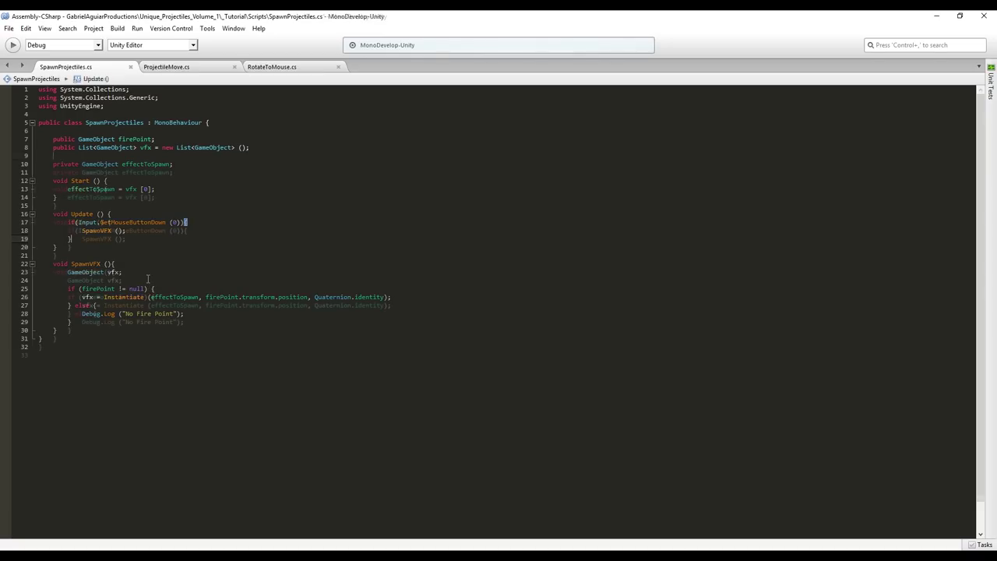
# Declare a public RotateToMouse variable named rotateToMouse below the vfx list in SpawnProjectiles.cs.
pyautogui.write('public ')
pyautogui.write('RotateToMouse rotateT')
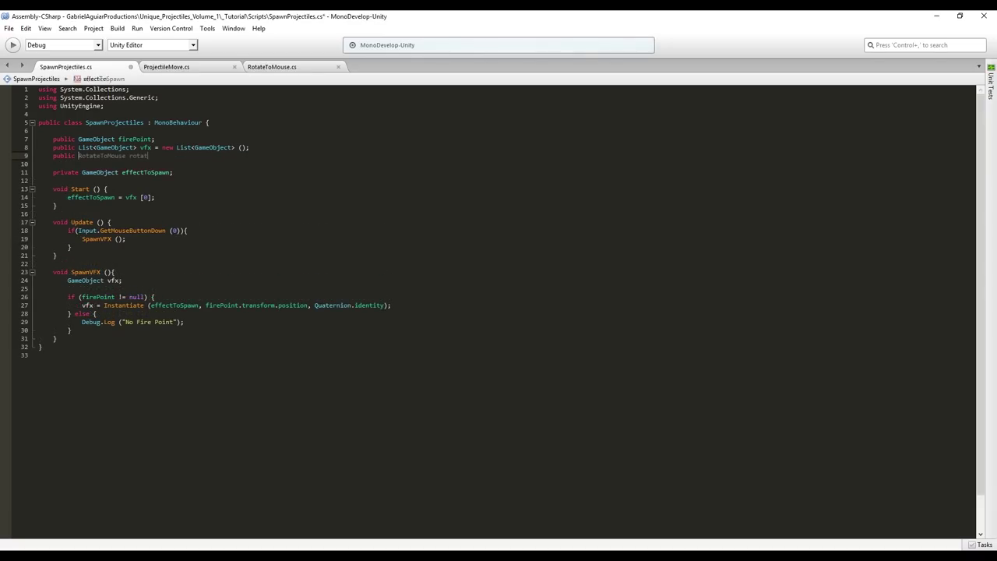
pyautogui.write('oMouse')
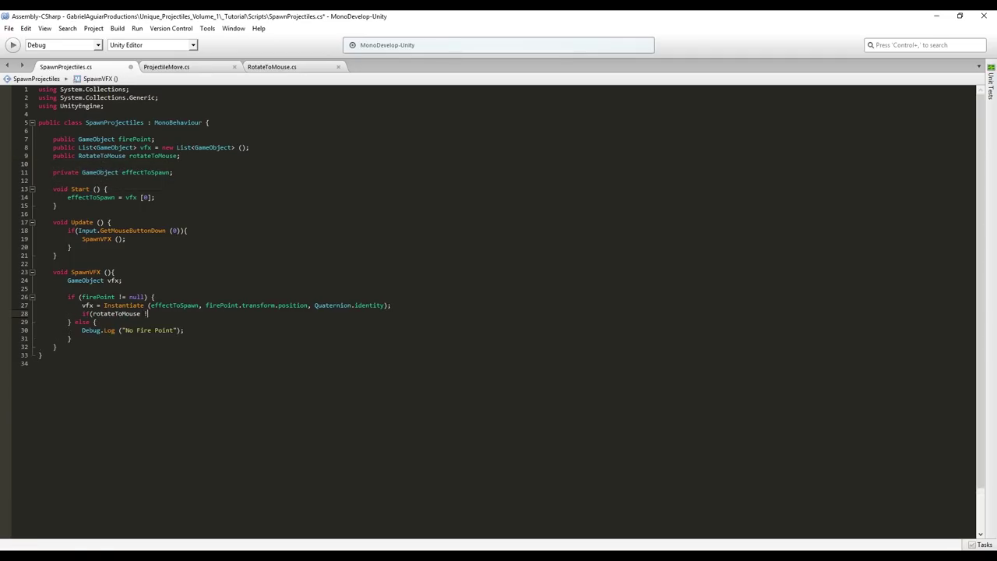
# After the Instantiate line in SpawnVFX, add an if (rotateToMouse != null) block and begin assigning vfx.transform.localRotation inside it.
pyautogui.write('= null){')
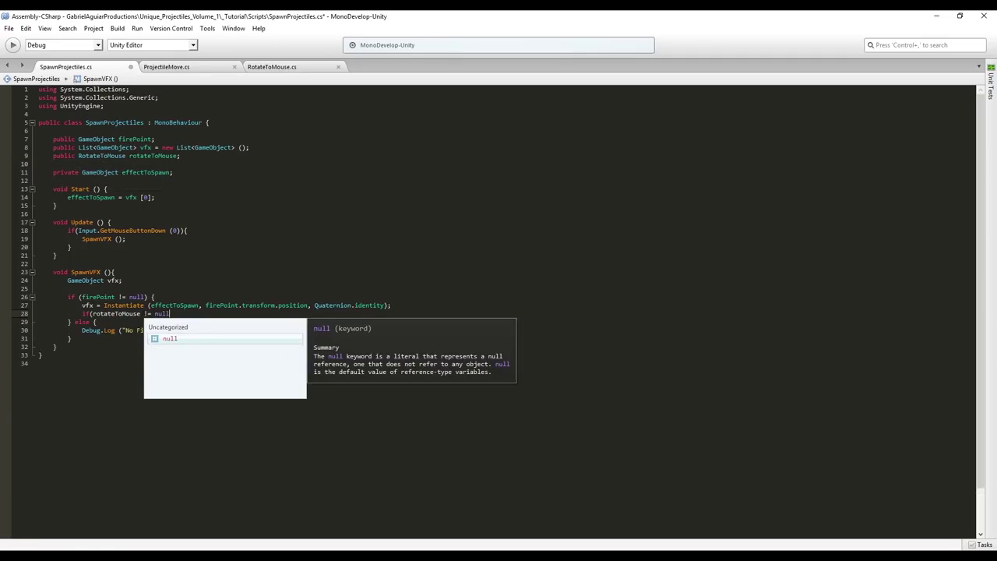
pyautogui.press('Return')
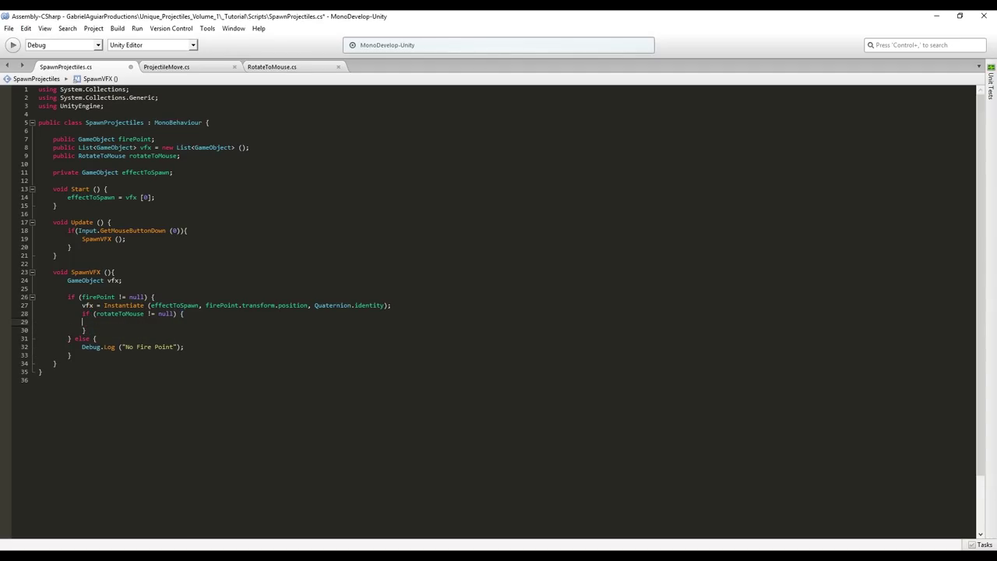
pyautogui.write('vfx.tra')
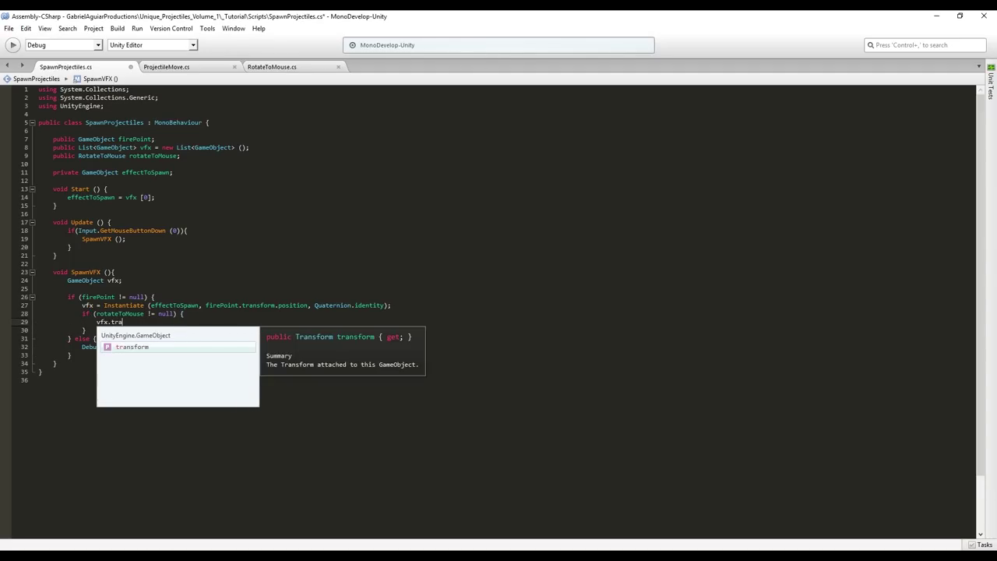
pyautogui.write('nsform.local')
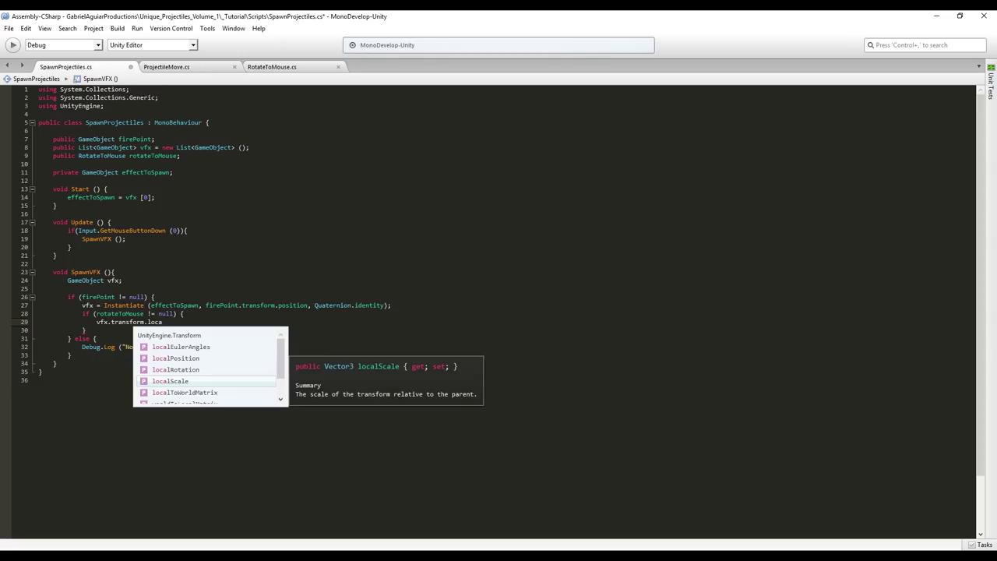
pyautogui.press('Down')
pyautogui.write('=')
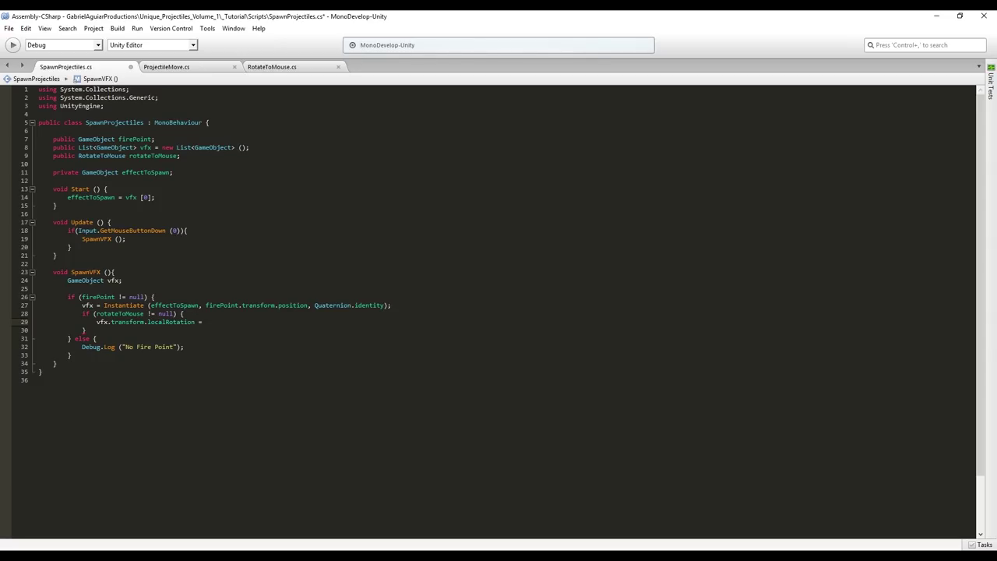
# In RotateToMouse.cs, add a public Quaternion GetRotation () method below RotateToMouseDirection that returns rotation, and save the script.
pyautogui.click(272, 66)
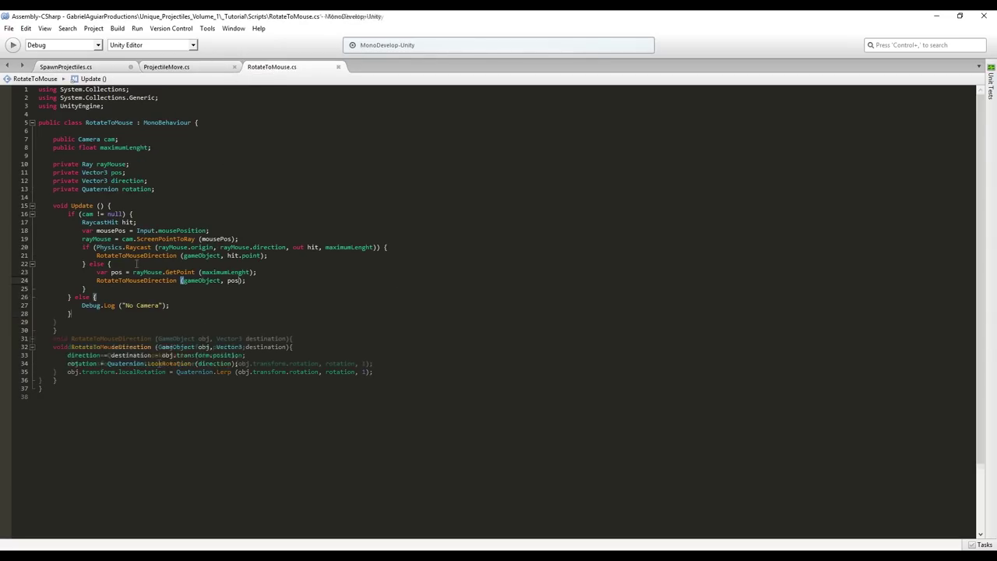
pyautogui.moveTo(53, 355); pyautogui.dragTo(242, 355)
pyautogui.click(242, 355)
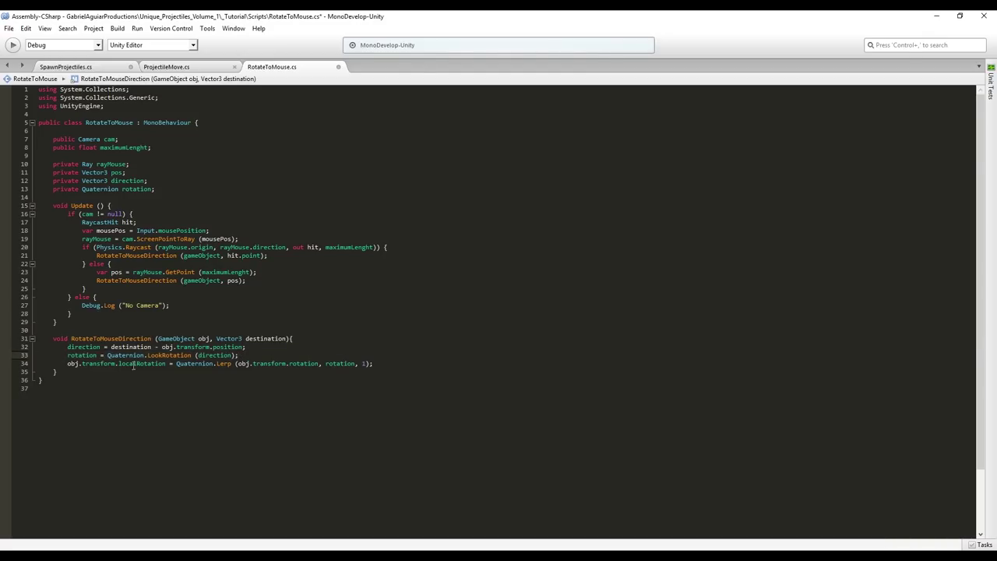
pyautogui.click(76, 373)
pyautogui.press('Return')
pyautogui.press('Return')
pyautogui.write('publ')
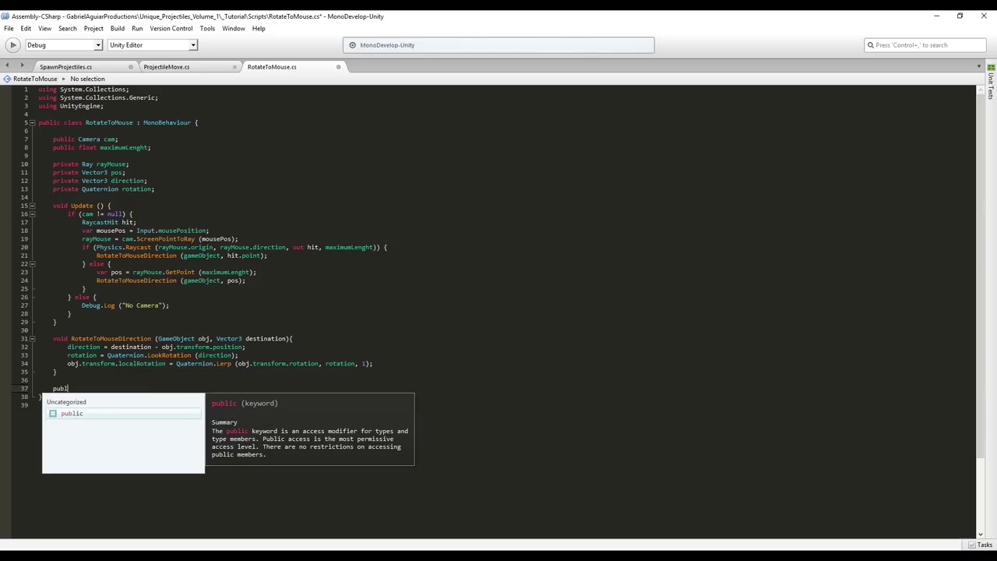
pyautogui.write('ic Quaternion ')
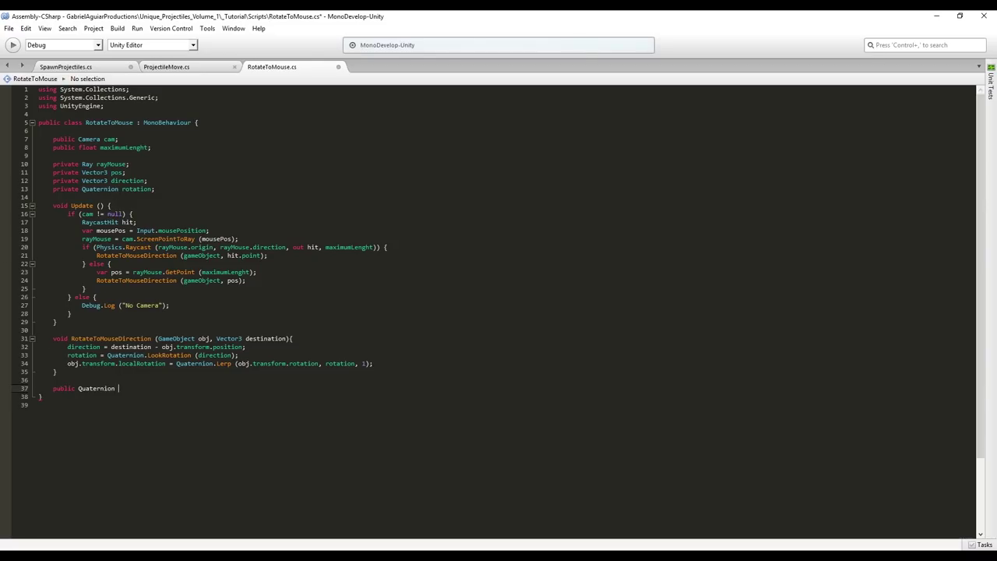
pyautogui.write('GetRotation (){')
pyautogui.press('Return')
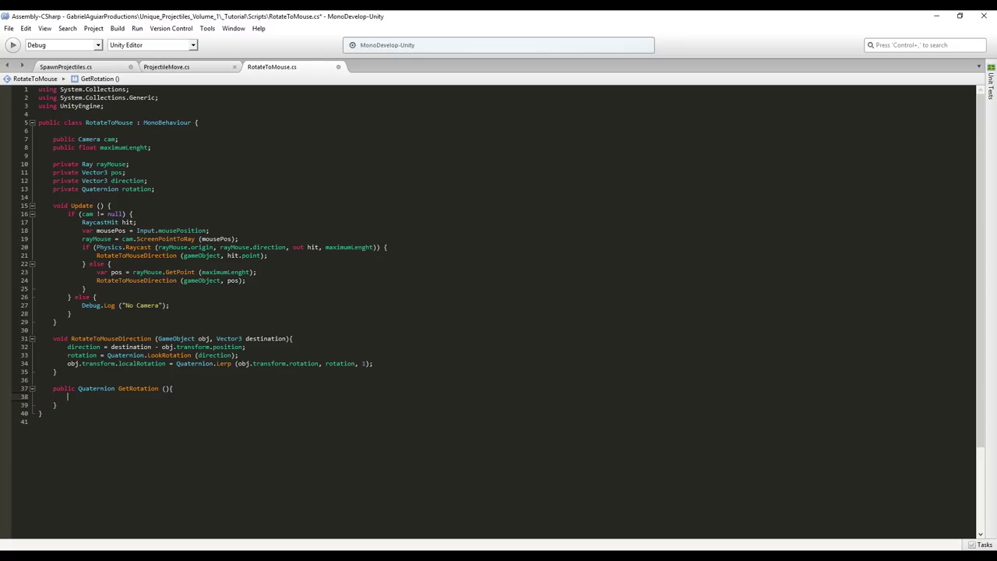
pyautogui.write('return rotation;')
pyautogui.hotkey('ctrl', 's')
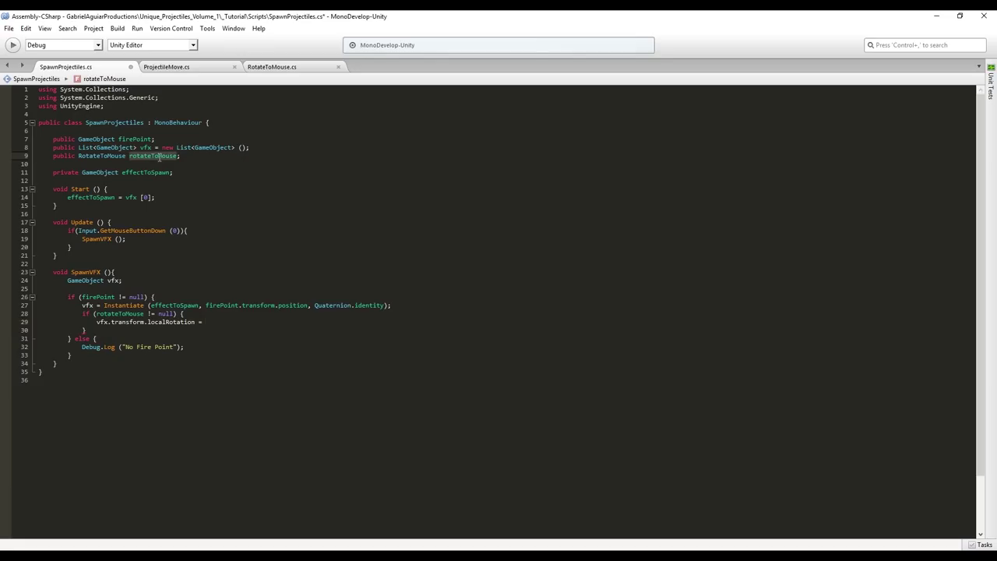
# Complete the localRotation assignment in SpawnProjectiles.cs with rotateToMouse.GetRotation (); and switch to Unity.
pyautogui.write('rotateToMouse.g')
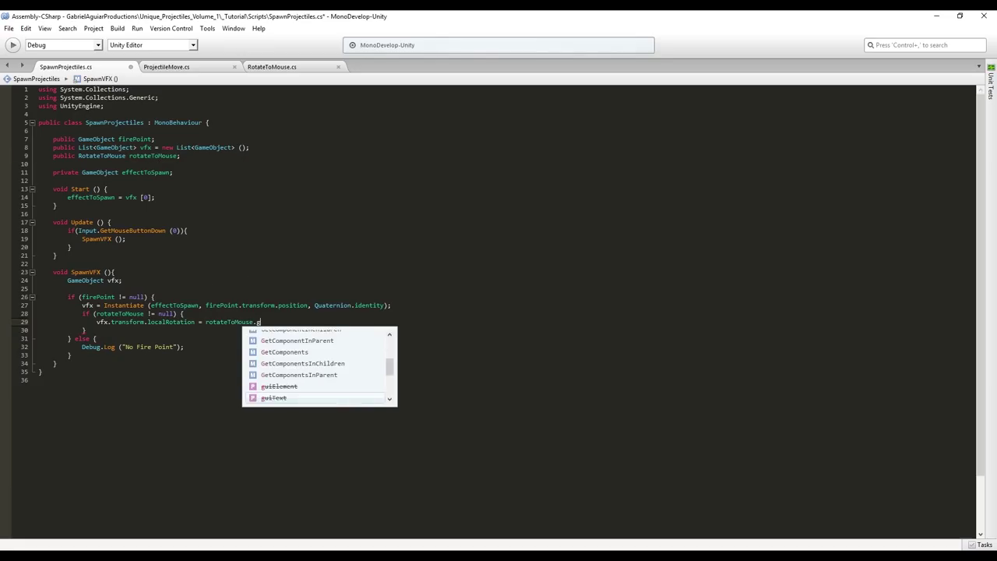
pyautogui.write('etR')
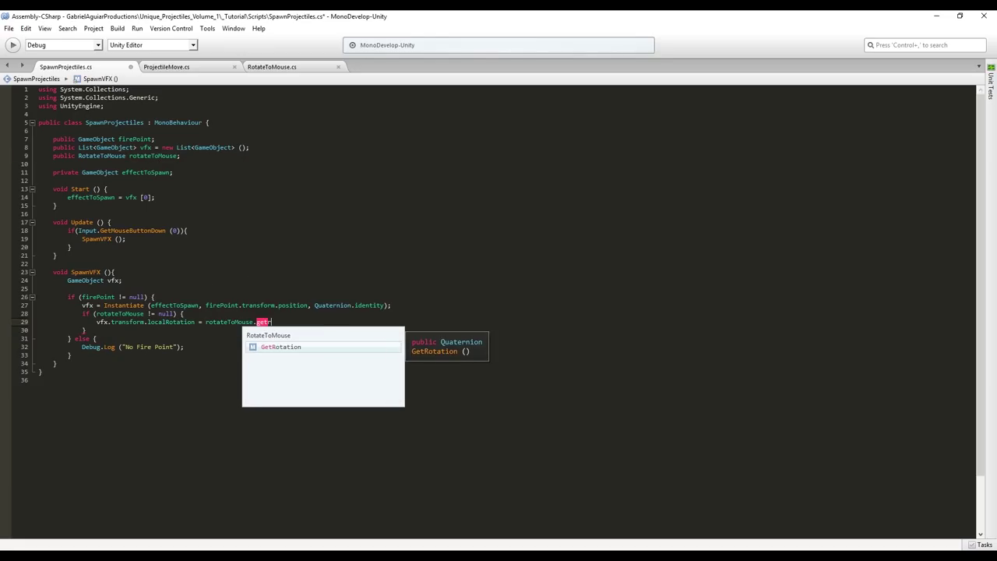
pyautogui.press('Return')
pyautogui.write('();')
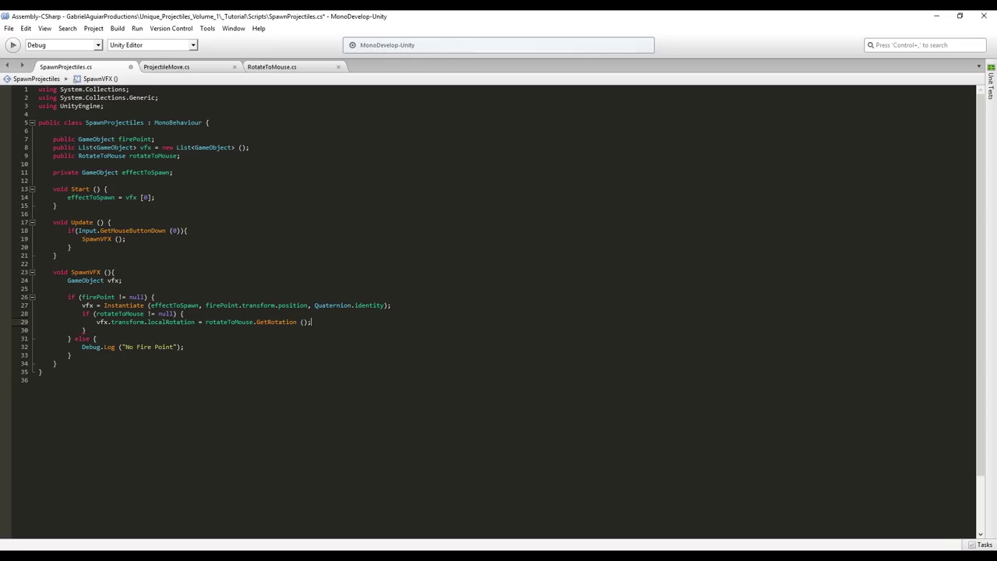
pyautogui.click(260, 267)
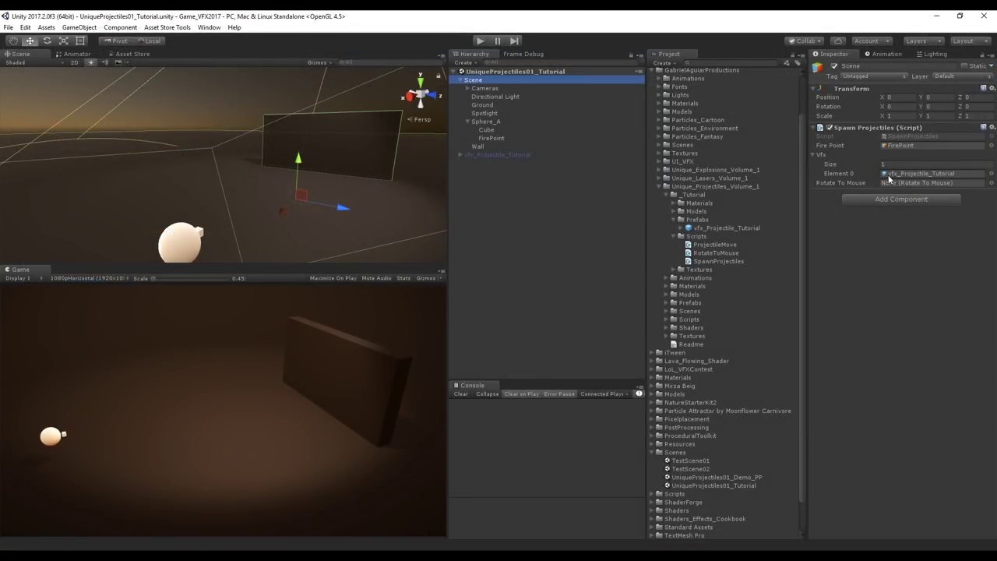
# Assign Sphere_A to the Rotate To Mouse field of the Scene object's Spawn Projectiles script.
pyautogui.click(818, 156)
pyautogui.moveTo(490, 122); pyautogui.dragTo(896, 167)
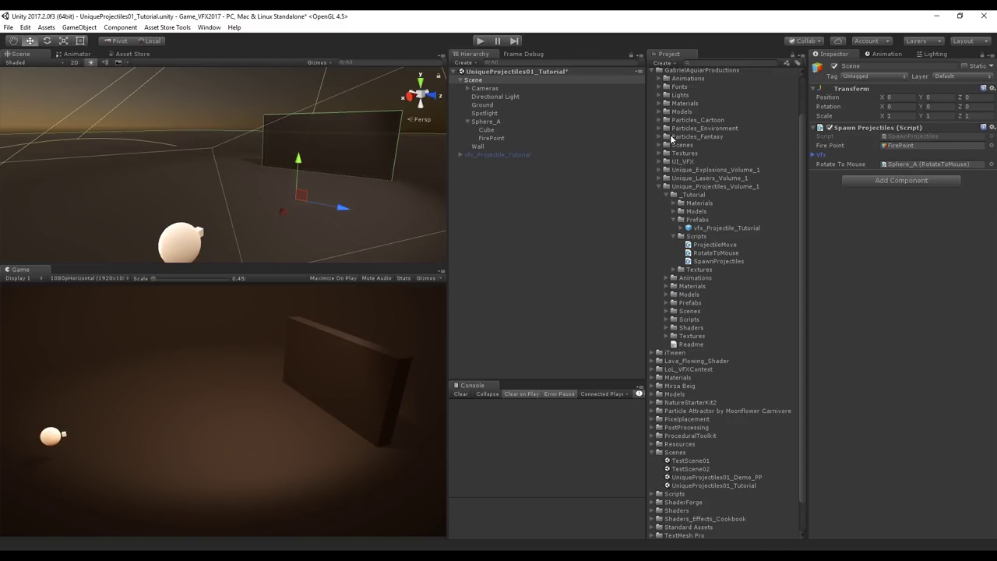
pyautogui.click(490, 123)
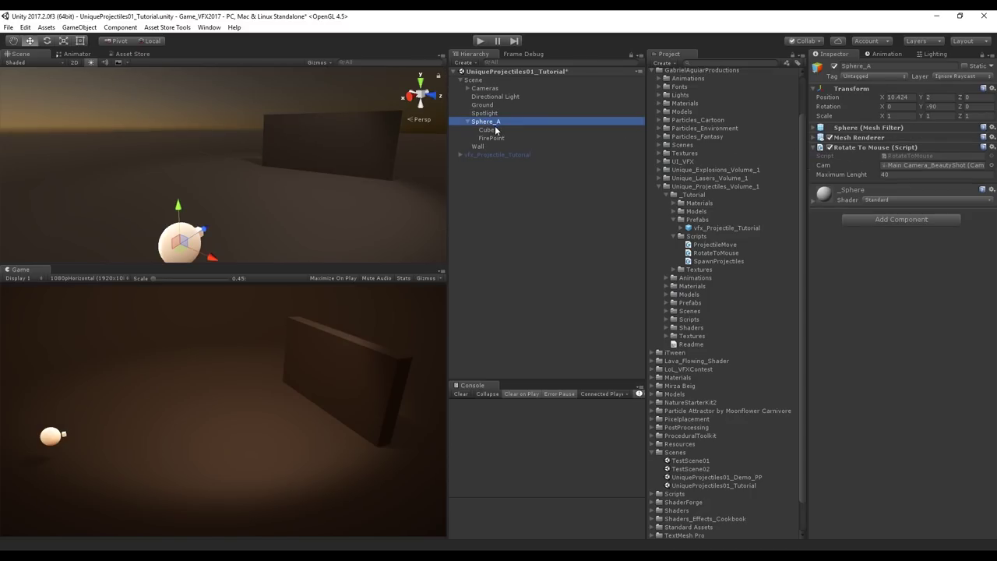
pyautogui.click(483, 83)
# Play the scene and fire projectiles at various points on and around the wall, then stop playback.
pyautogui.click(481, 42)
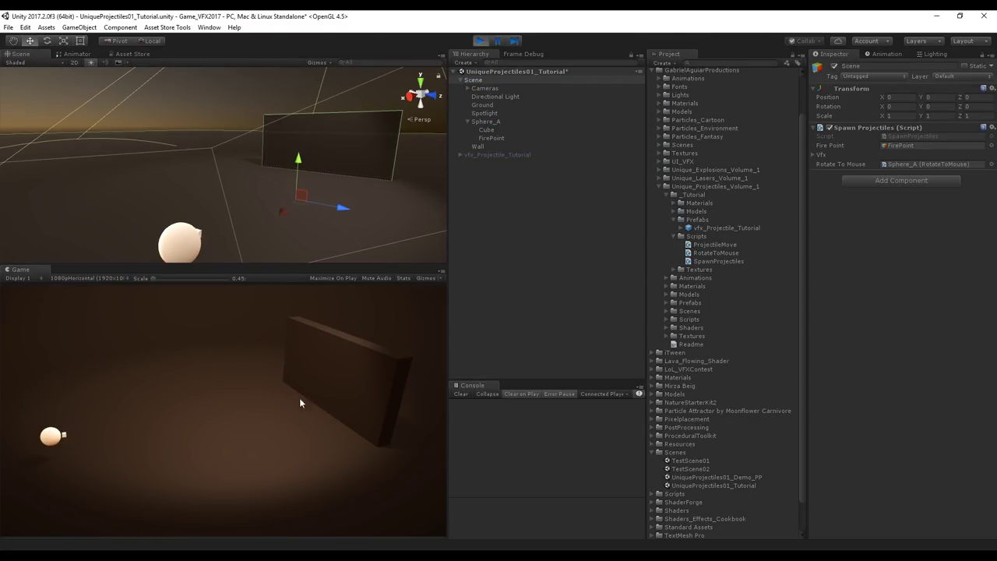
pyautogui.click(315, 389)
pyautogui.click(378, 385)
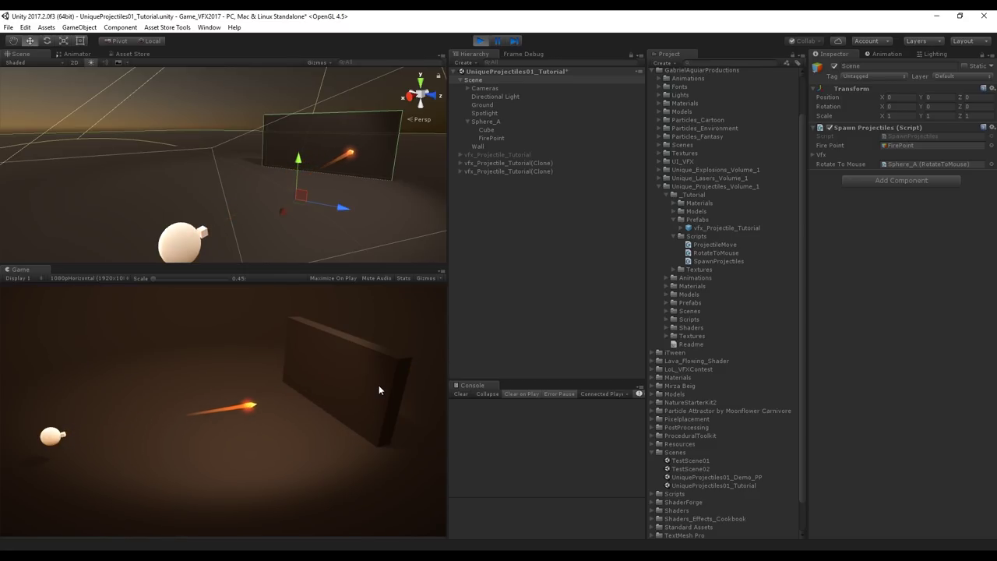
pyautogui.click(318, 368)
pyautogui.click(355, 335)
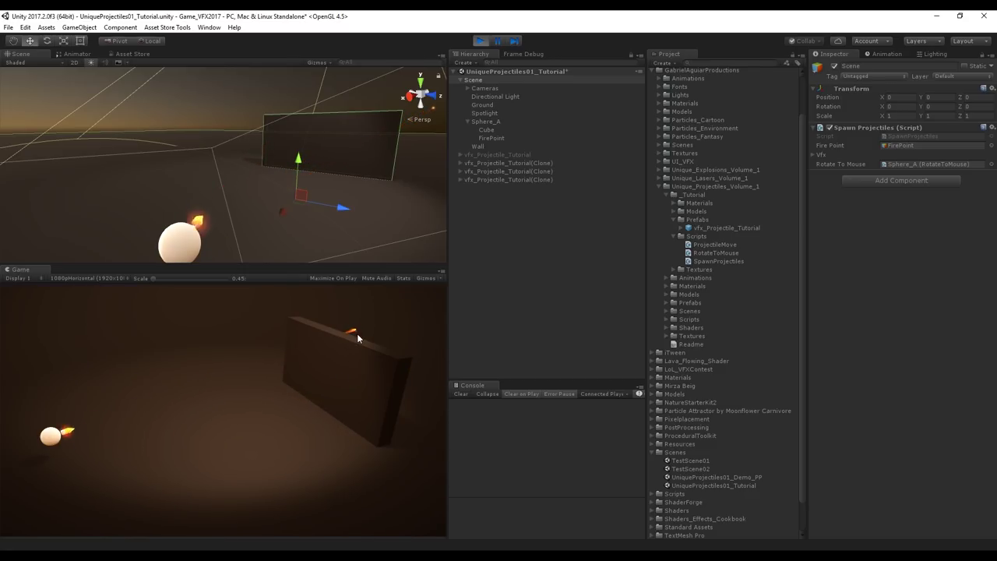
pyautogui.click(290, 294)
pyautogui.click(345, 328)
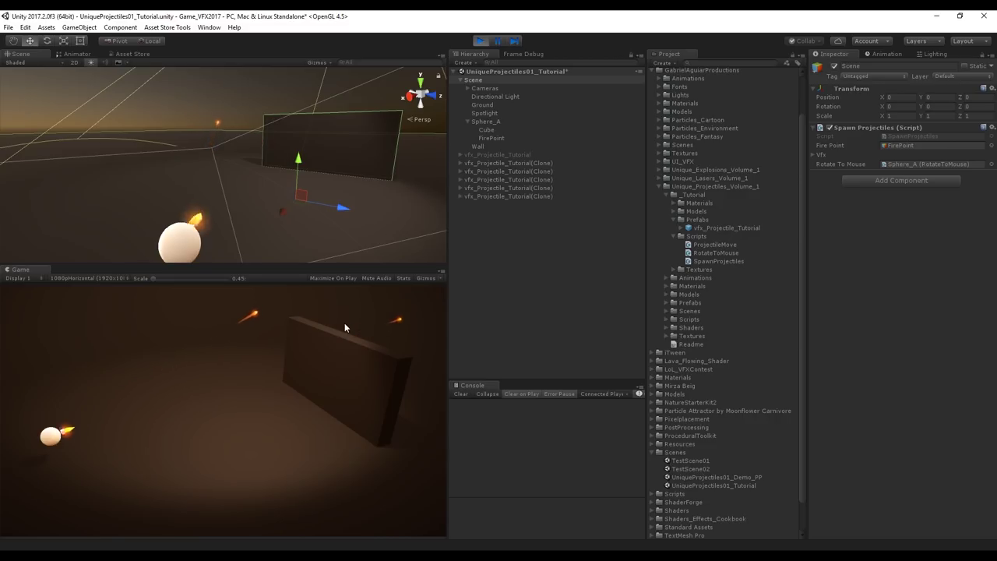
pyautogui.click(421, 323)
pyautogui.click(378, 364)
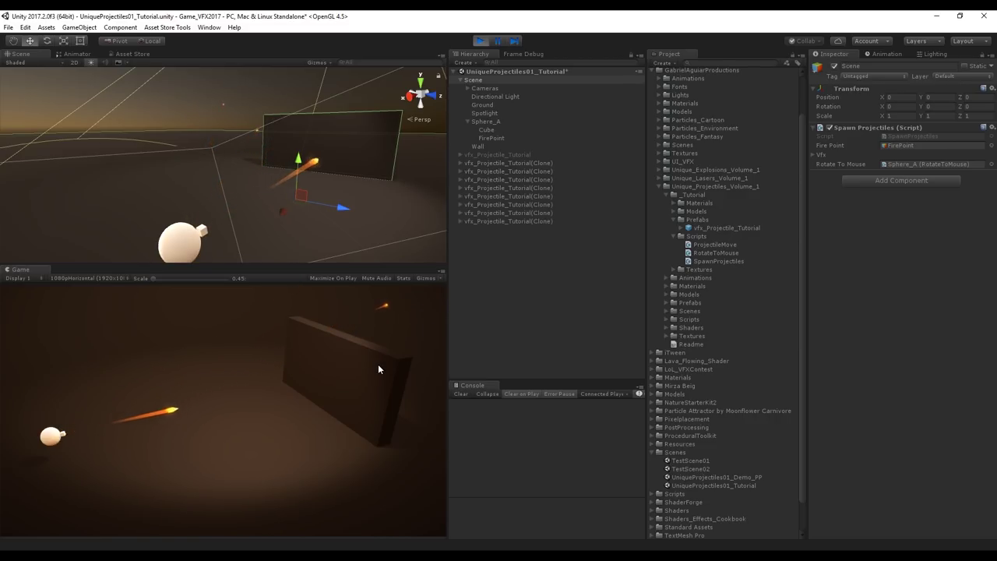
pyautogui.click(327, 381)
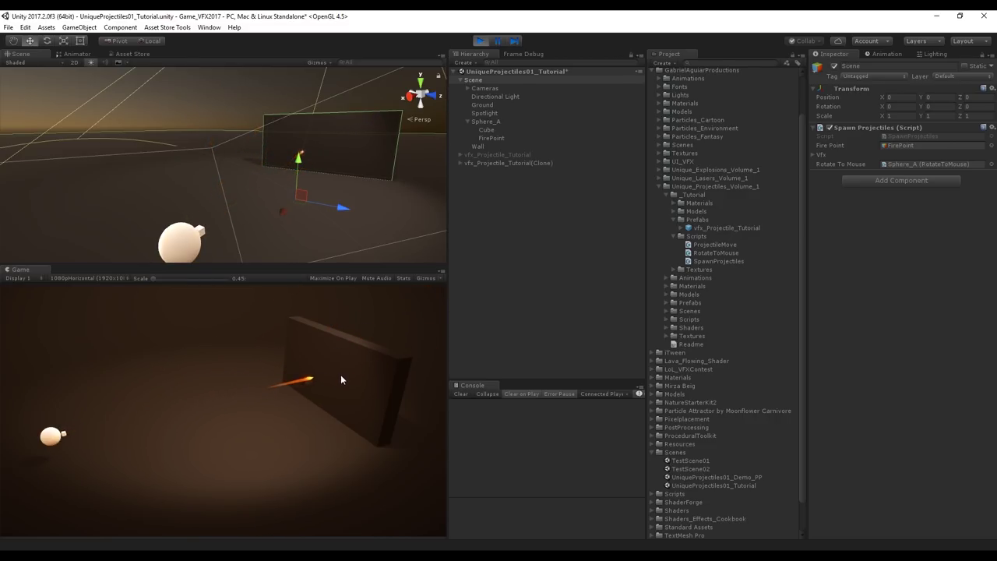
pyautogui.click(343, 373)
pyautogui.click(346, 370)
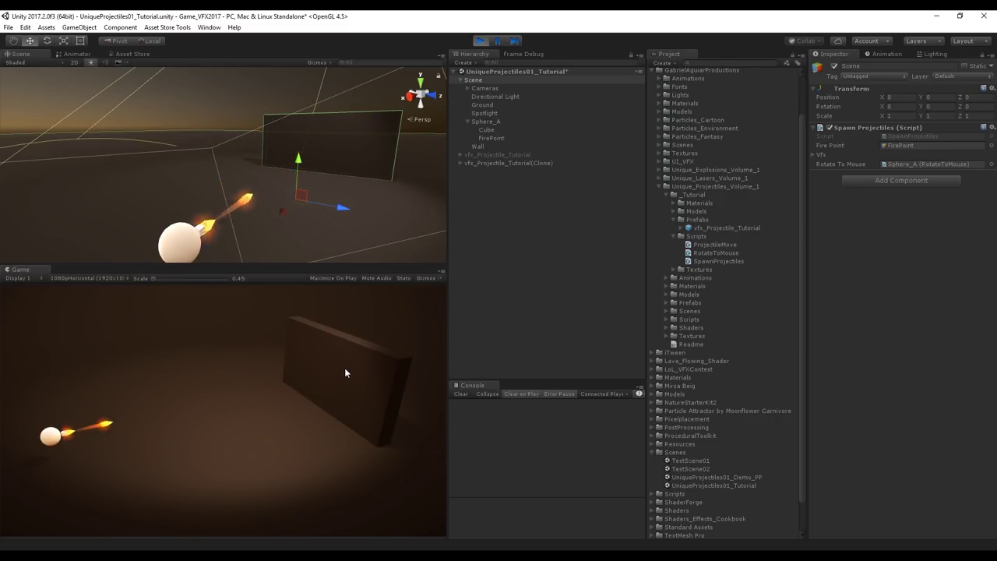
pyautogui.click(346, 368)
pyautogui.click(345, 369)
pyautogui.click(345, 369)
pyautogui.click(345, 368)
pyautogui.click(345, 368)
pyautogui.click(345, 368)
pyautogui.click(346, 368)
pyautogui.click(346, 368)
pyautogui.click(345, 369)
pyautogui.click(345, 368)
pyautogui.click(345, 368)
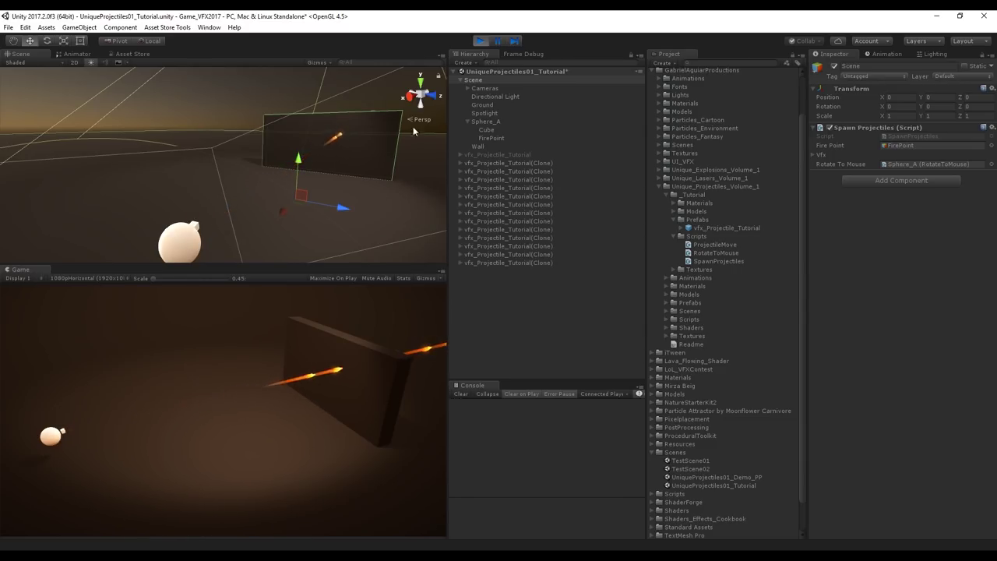
pyautogui.click(480, 41)
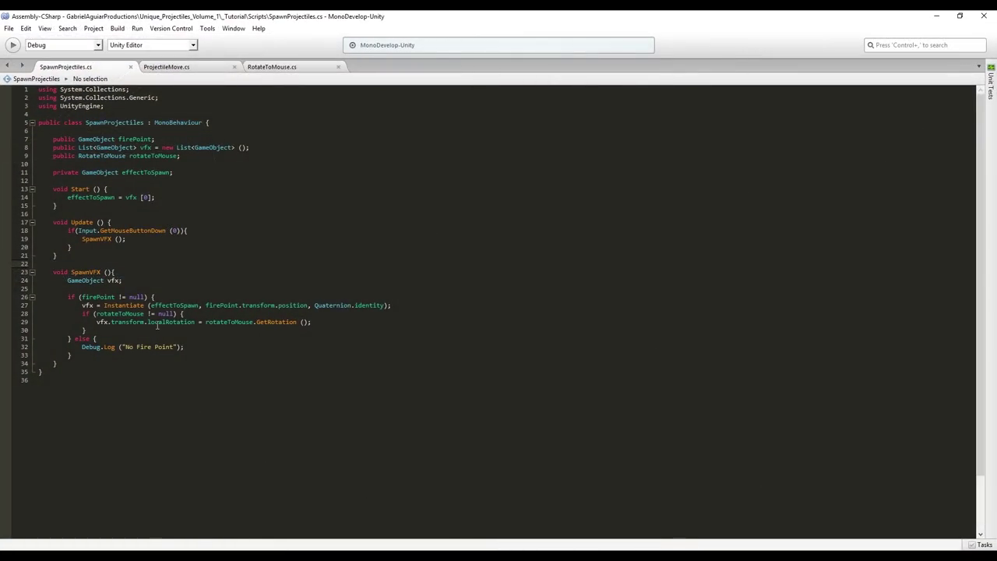
# In MonoDevelop, change the Update condition in SpawnProjectiles.cs to Input.GetMouseButton (0) && Time.time >= timeToFire.
pyautogui.click(166, 231)
pyautogui.moveTo(166, 231); pyautogui.dragTo(151, 233)
pyautogui.press('BackSpace')
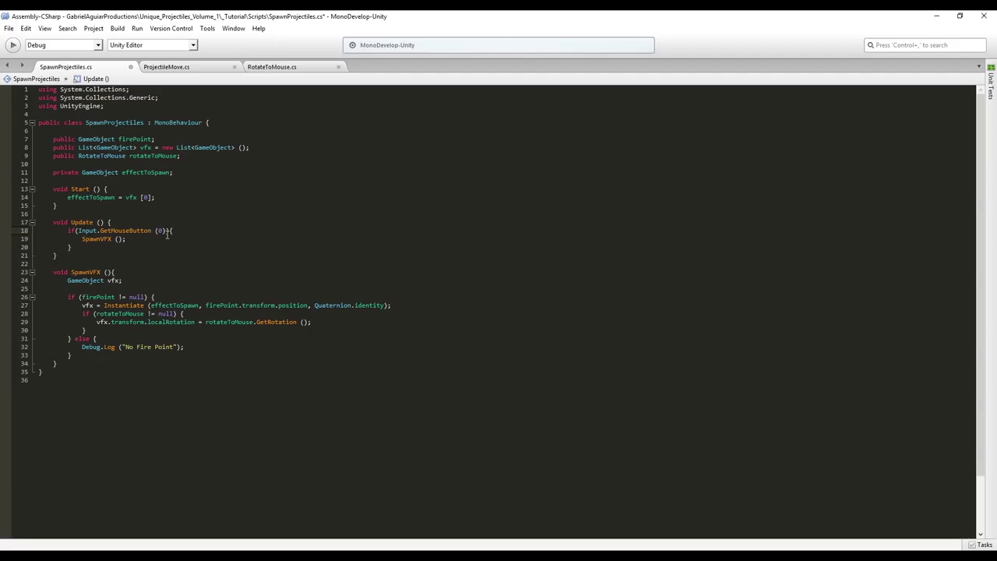
pyautogui.click(166, 231)
pyautogui.write('&& ti')
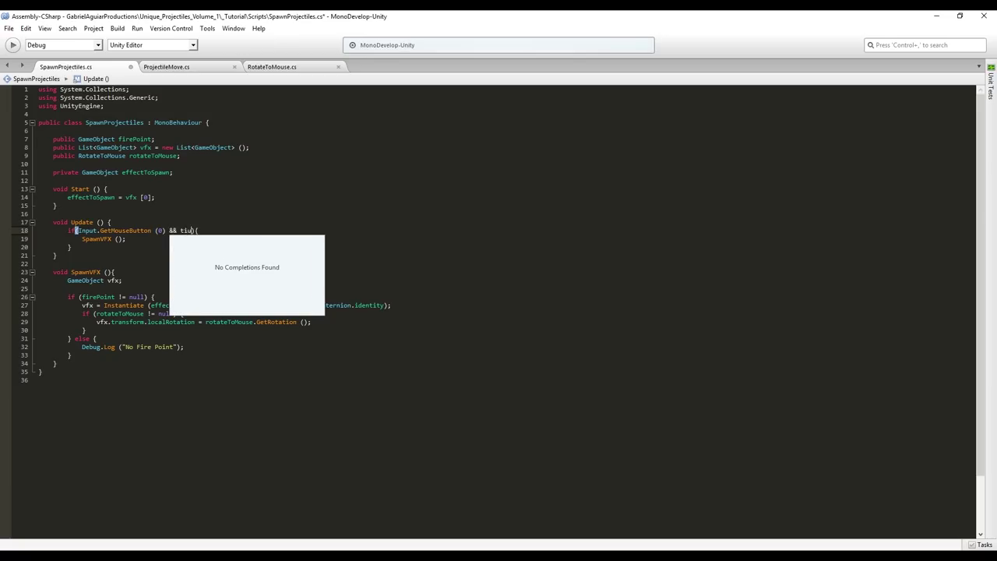
pyautogui.write('me.time')
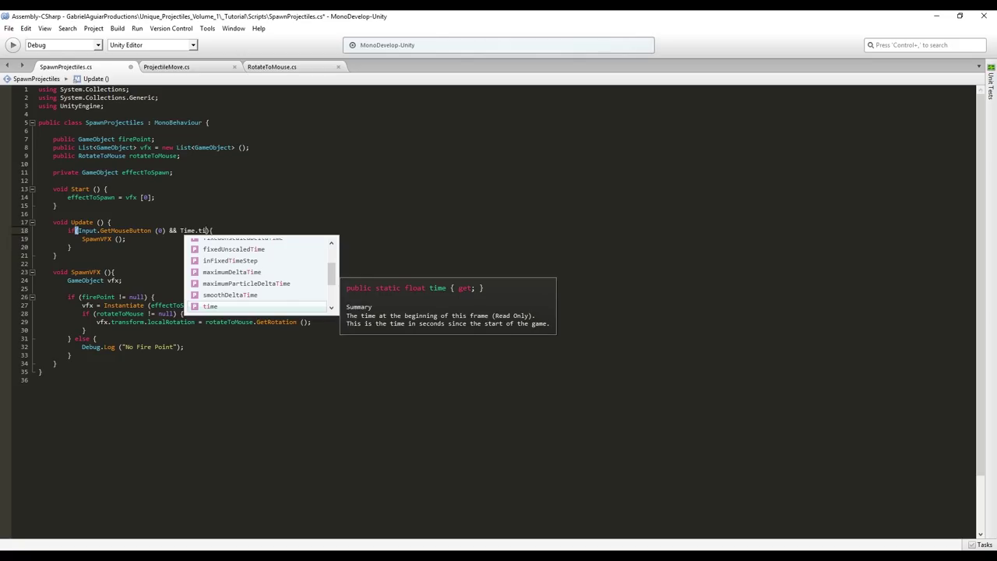
pyautogui.write(' >')
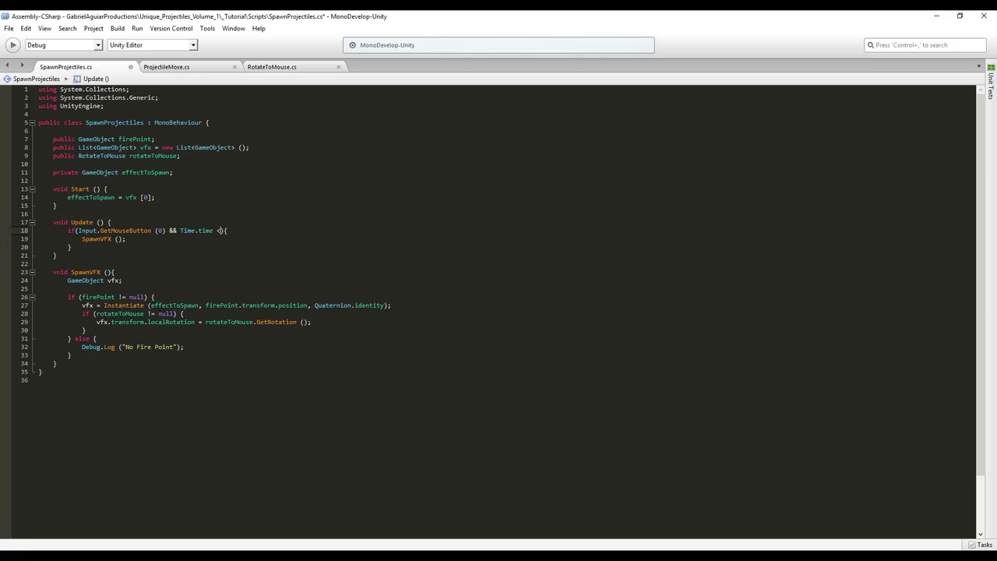
pyautogui.write('= timeToFire')
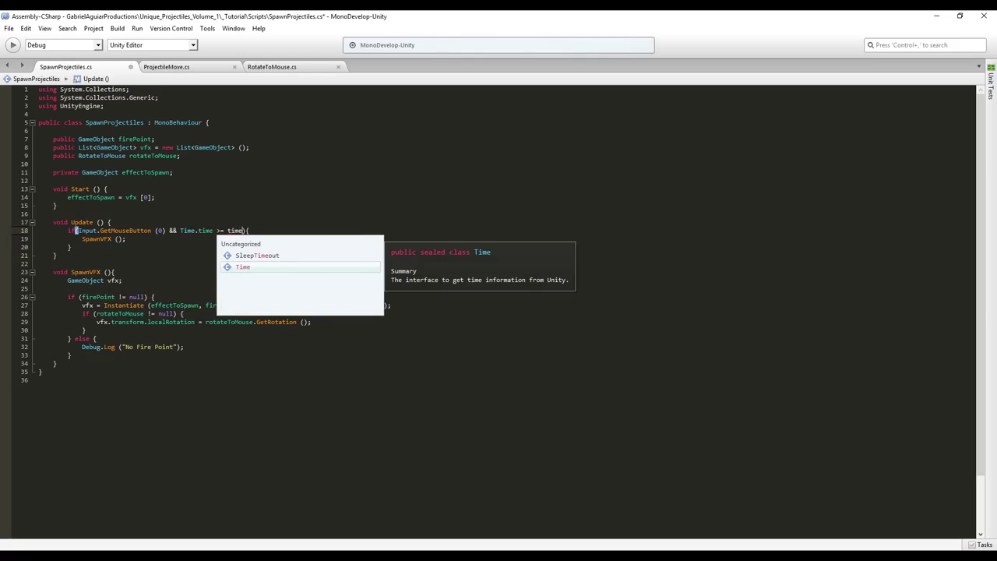
# Declare private float timeToFire = 0; below the effectToSpawn field.
pyautogui.click(177, 172)
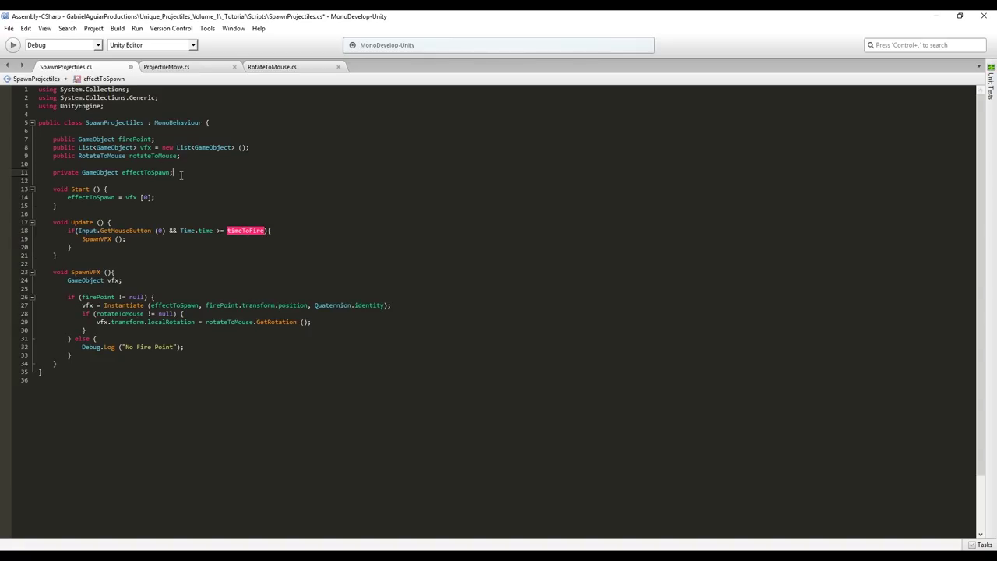
pyautogui.press('Return')
pyautogui.write('private float ti')
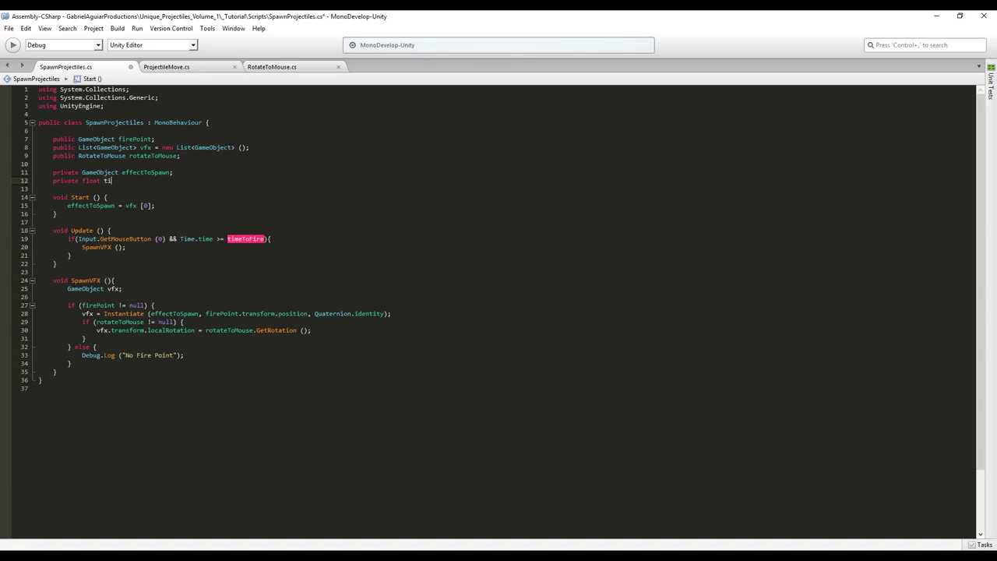
pyautogui.write('meToFire = 0;')
# Above the SpawnVFX call in Update, add timeToFire = Time.time + 1 / effectToSpawn.GetComponent<ProjectileMove> ().fireRate; and save the script.
pyautogui.click(281, 238)
pyautogui.press('Return')
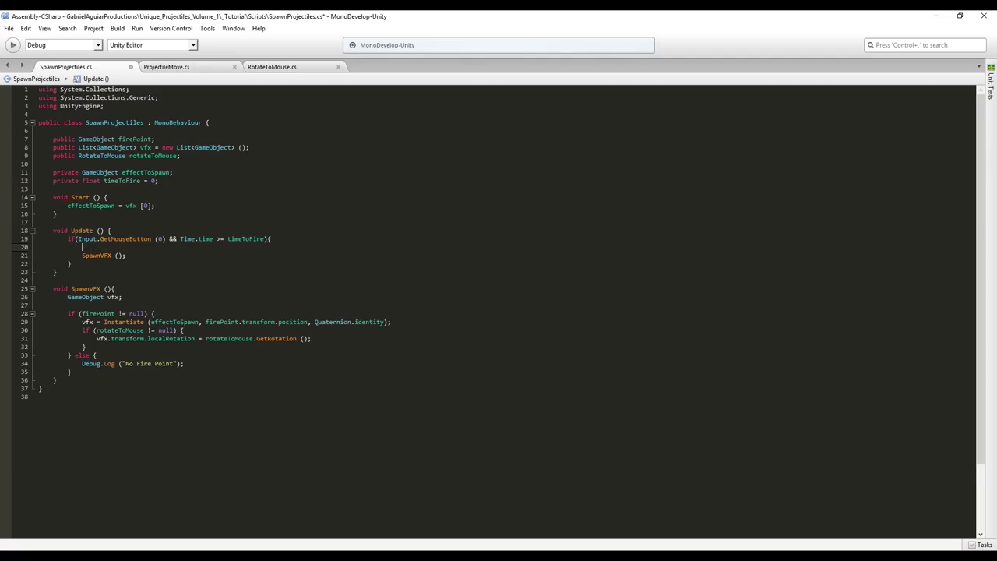
pyautogui.write('timeToFire = Time.t')
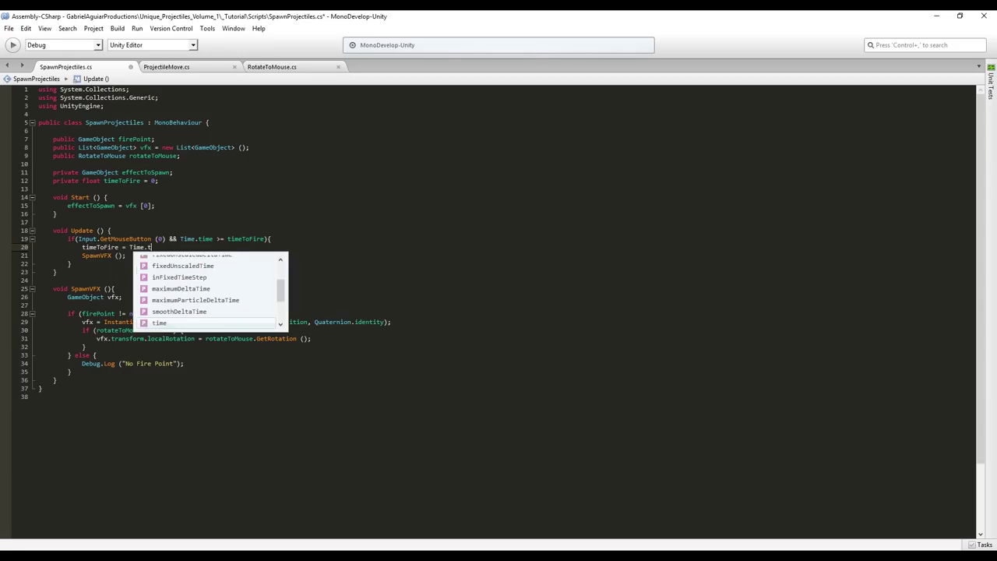
pyautogui.write('ime + 1 / ef')
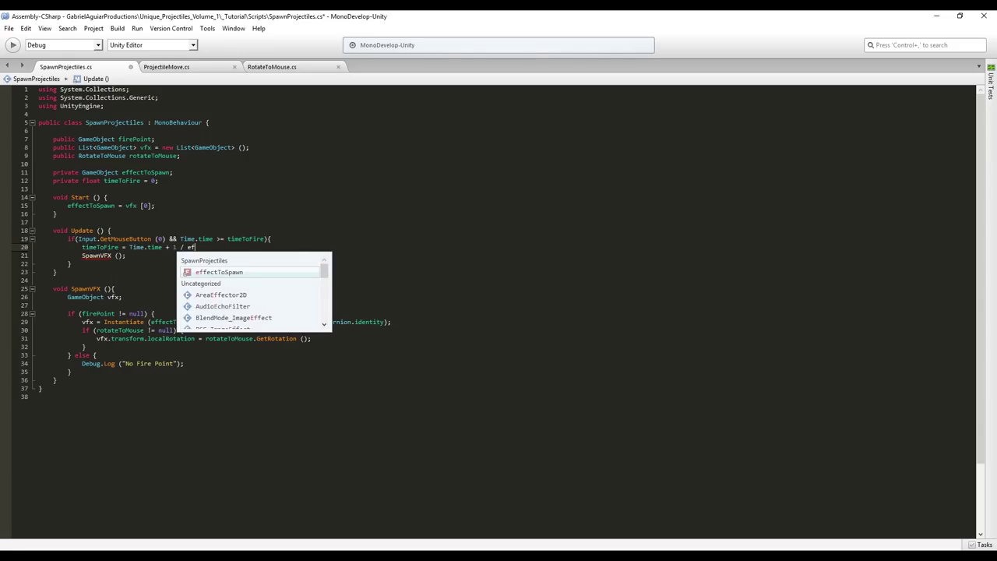
pyautogui.press('Return')
pyautogui.write('.GetComponent')
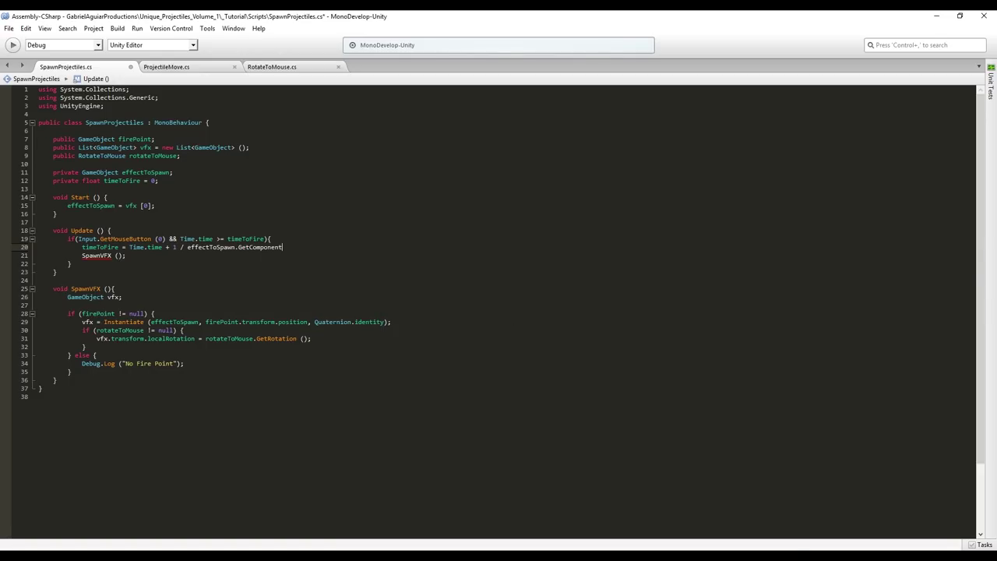
pyautogui.write('<Project')
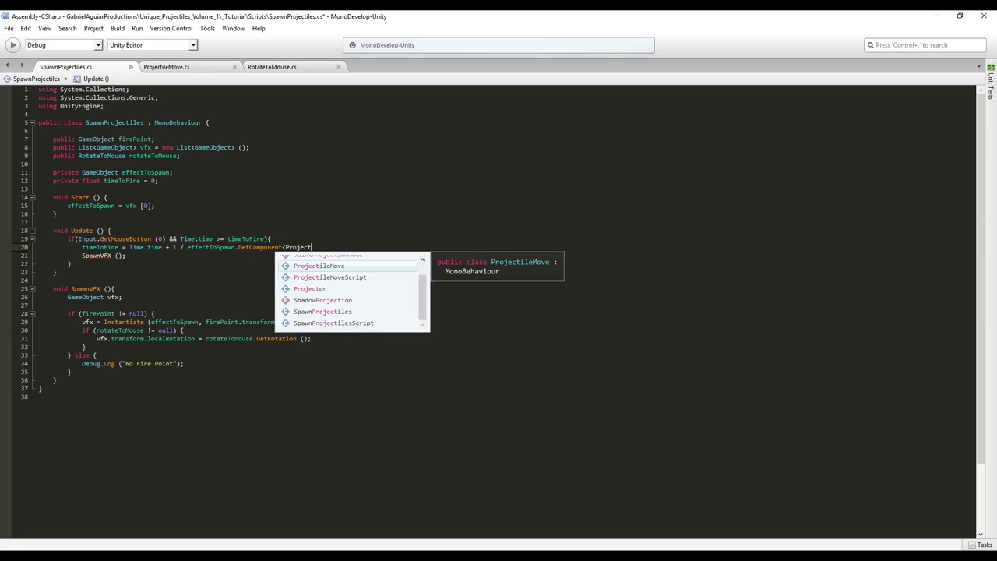
pyautogui.press('Return')
pyautogui.write('> ().fireRate')
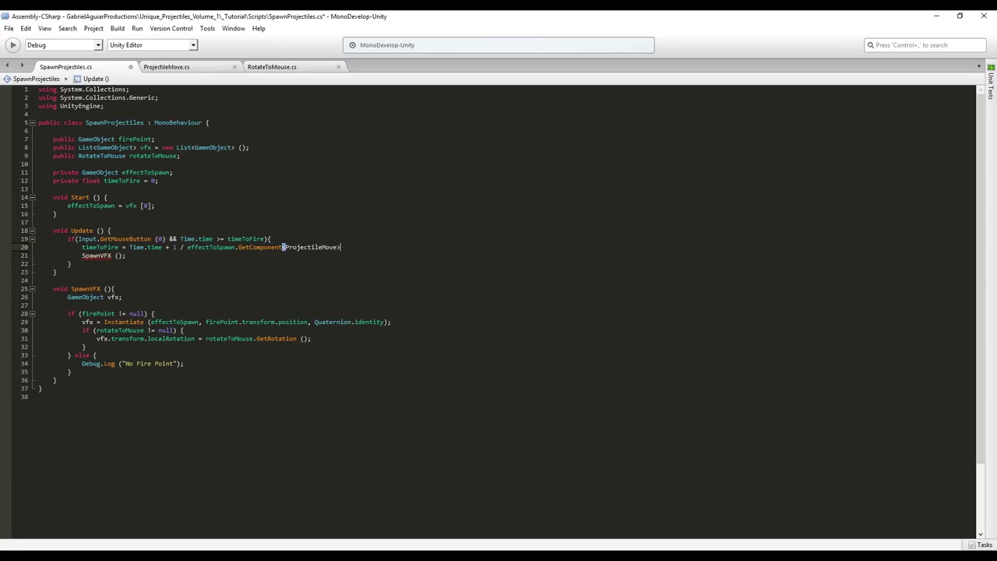
pyautogui.write(';')
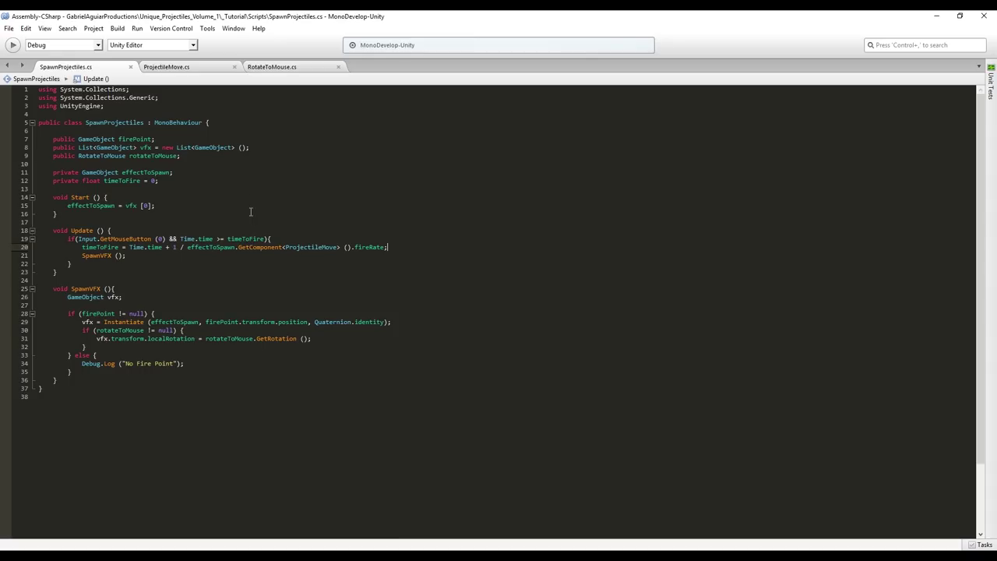
# In ProjectileMove.cs, start a void OnCollisionEnter (Collision co) method below Update.
pyautogui.click(182, 69)
pyautogui.click(58, 247)
pyautogui.press('Return')
pyautogui.press('Return')
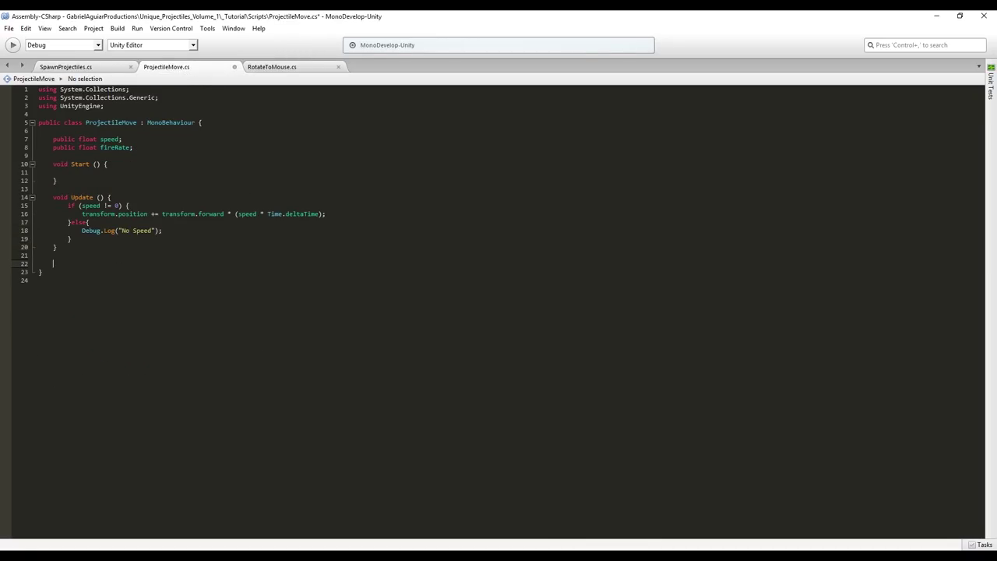
pyautogui.write('void OnCollisionEnter (Collis')
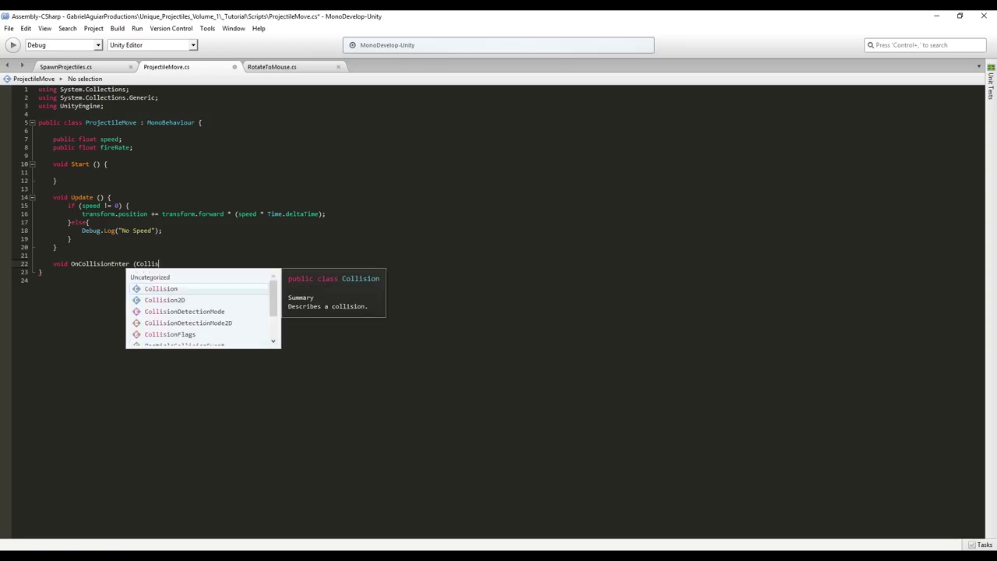
pyautogui.write('ion co){')
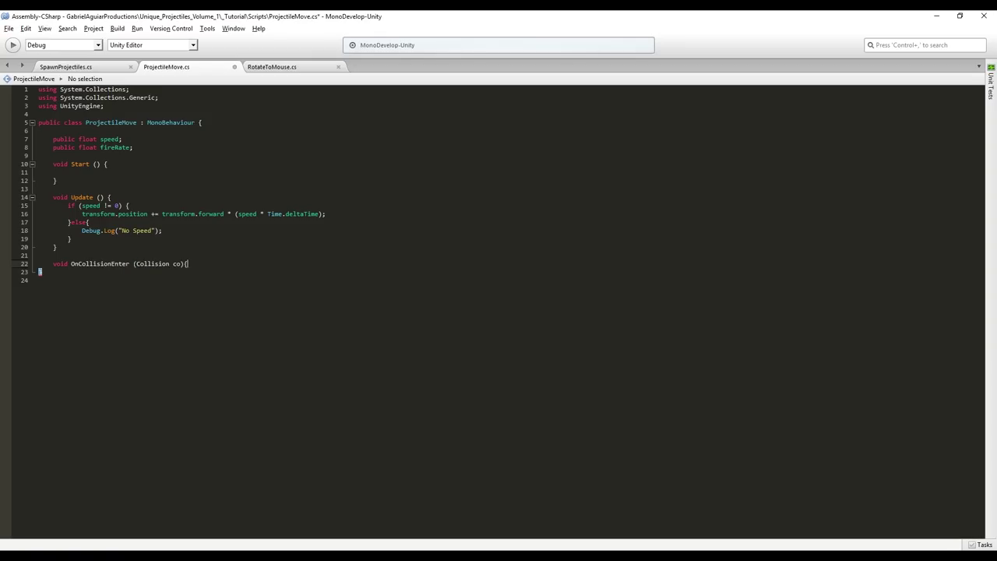
# Fill the OnCollisionEnter body with speed = 0; and Destroy (gameObject);, separated by a blank line.
pyautogui.press('Return')
pyautogui.write('spe')
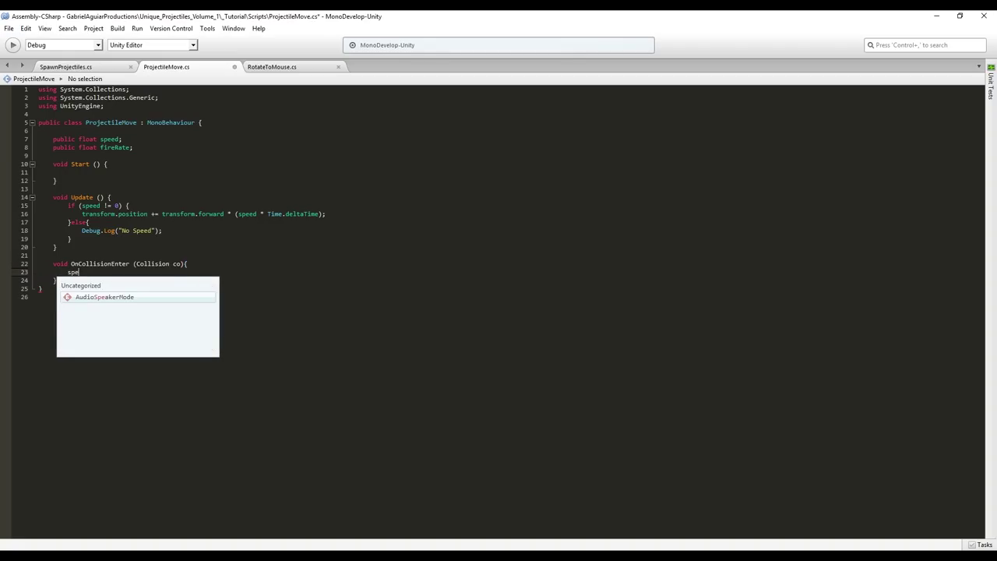
pyautogui.write('ed ')
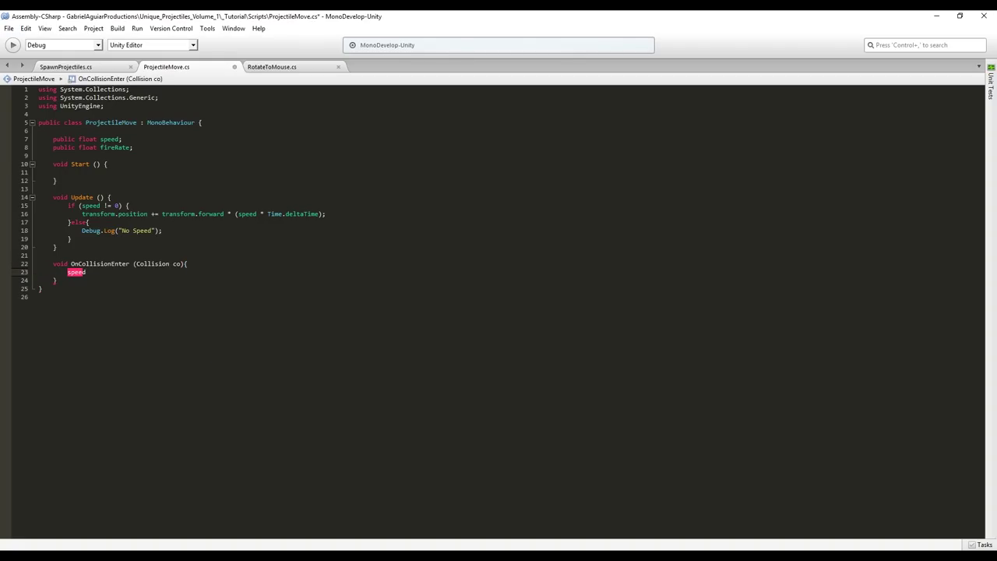
pyautogui.write(' = 0;')
pyautogui.press('Return')
pyautogui.press('Return')
pyautogui.write('Destroy')
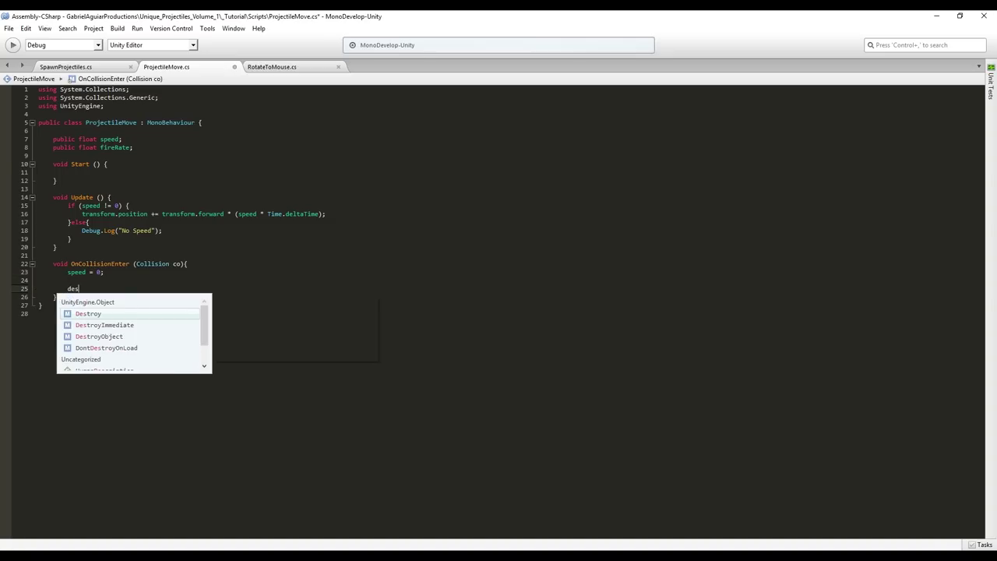
pyautogui.write(' (gameObject')
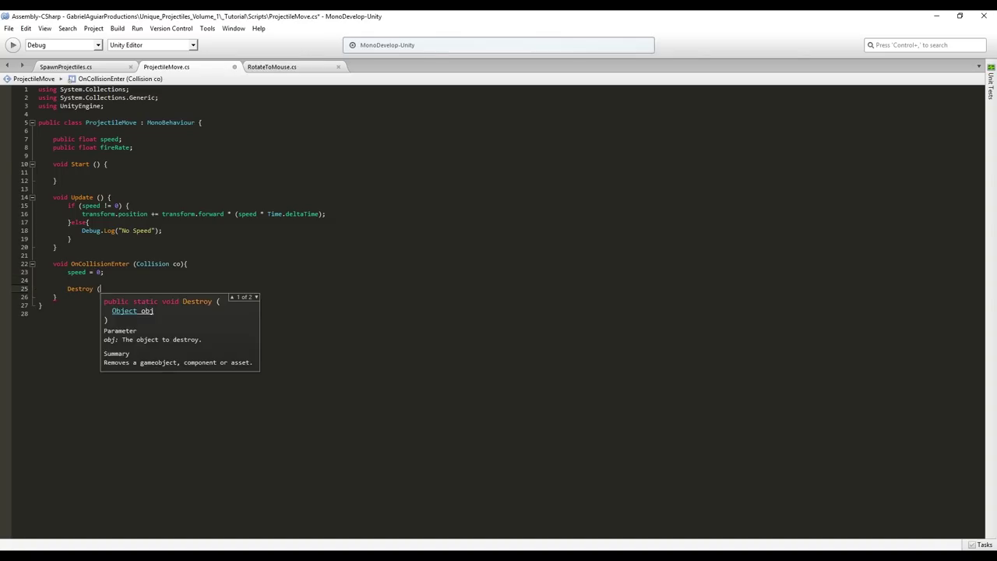
pyautogui.write(');')
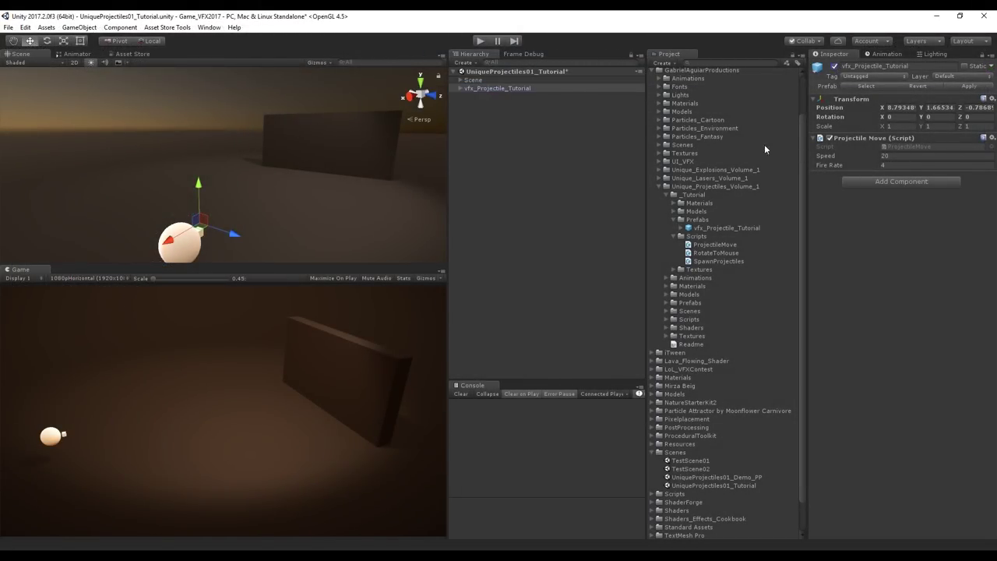
# Add a Box Collider component to vfx_Projectile_Tutorial.
pyautogui.click(459, 87)
pyautogui.click(885, 182)
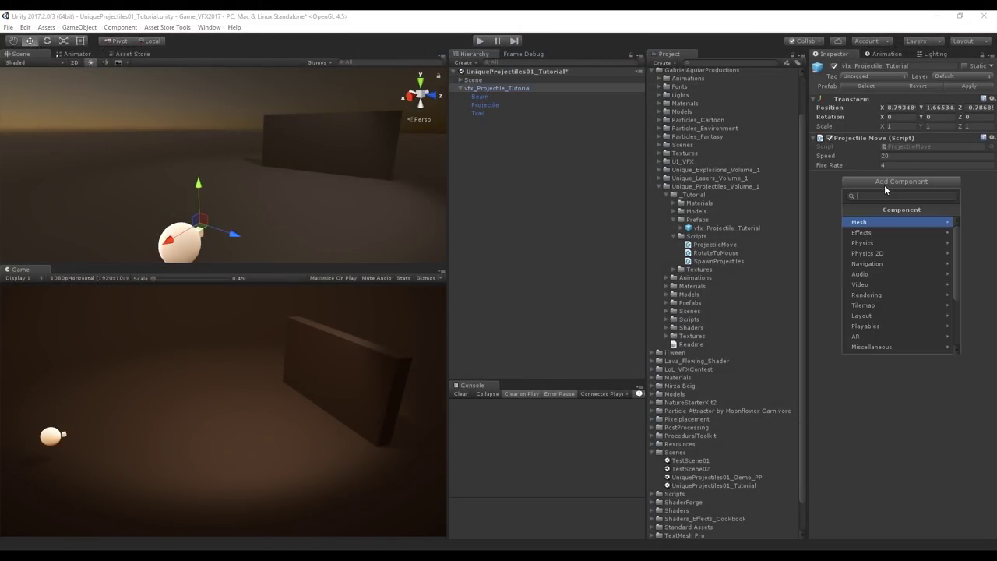
pyautogui.write('box')
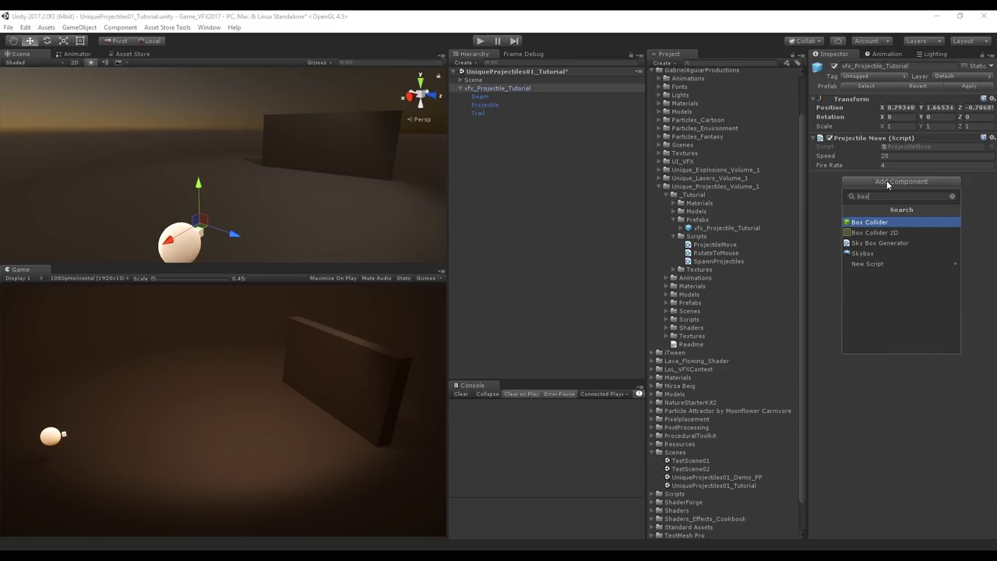
pyautogui.press('Return')
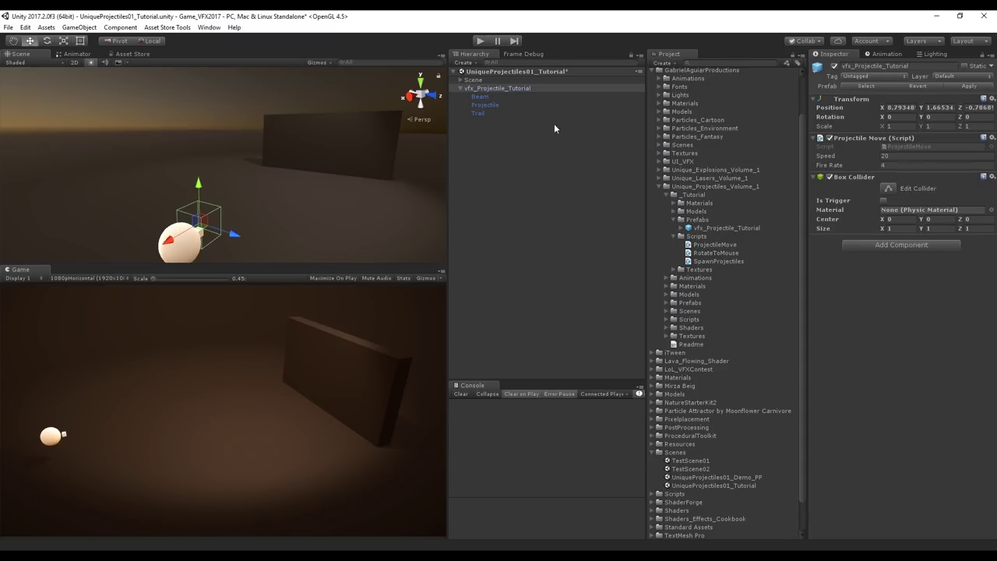
# Edit the projectile's box collider and lower its upper face toward the flame, to a height of about 0.66.
pyautogui.click(485, 104)
pyautogui.click(360, 210)
pyautogui.doubleClick(480, 87)
pyautogui.keyDown('alt'); pyautogui.moveTo(207, 182); pyautogui.dragTo(343, 156); pyautogui.keyUp('alt')
pyautogui.scroll(5, 342, 156)
pyautogui.click(890, 189)
pyautogui.moveTo(277, 102); pyautogui.dragTo(277, 146)
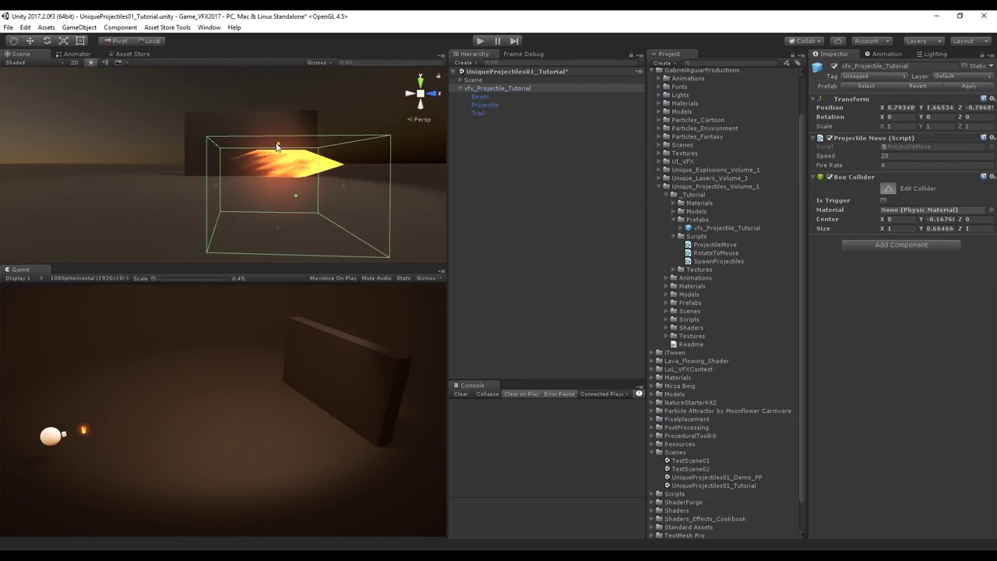
# Tighten the box collider around the flame in side view, with size X 0.25, Y 0.25 and Z 0.9.
pyautogui.click(420, 93)
pyautogui.scroll(5, 237, 167)
pyautogui.scroll(-3, 319, 154)
pyautogui.press('f')
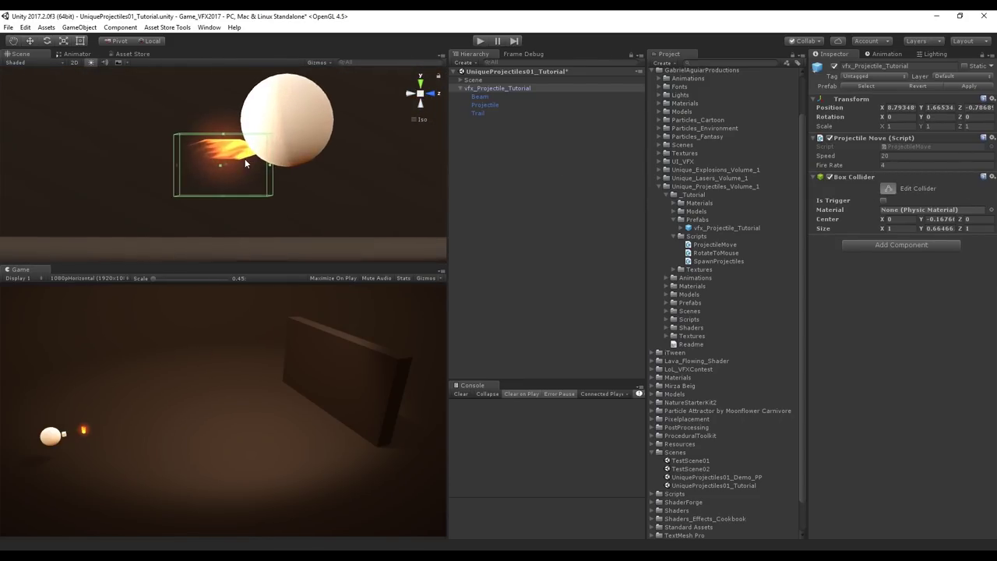
pyautogui.moveTo(223, 199); pyautogui.dragTo(223, 162)
pyautogui.click(410, 93)
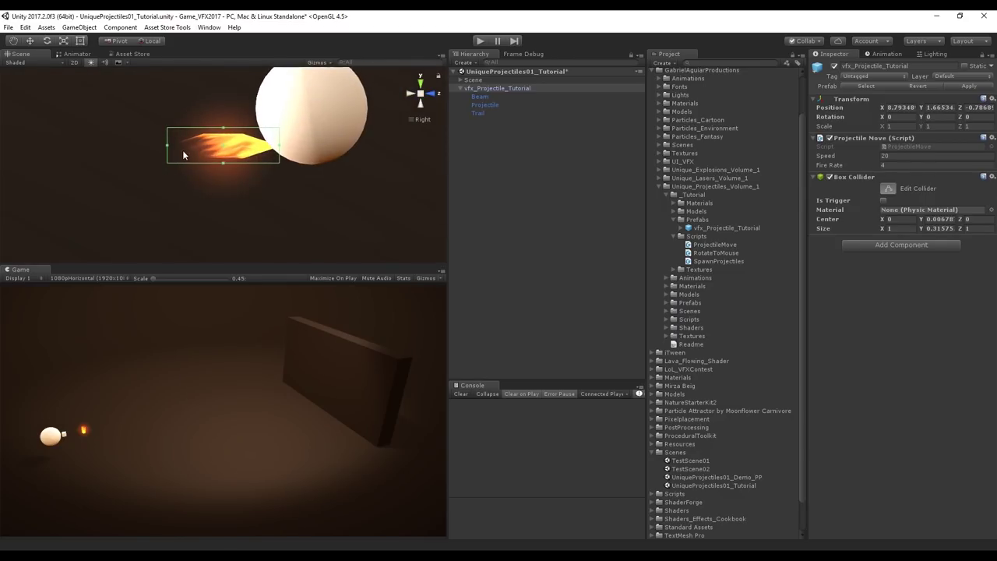
pyautogui.moveTo(224, 127); pyautogui.dragTo(223, 160)
pyautogui.moveTo(280, 146); pyautogui.dragTo(276, 147)
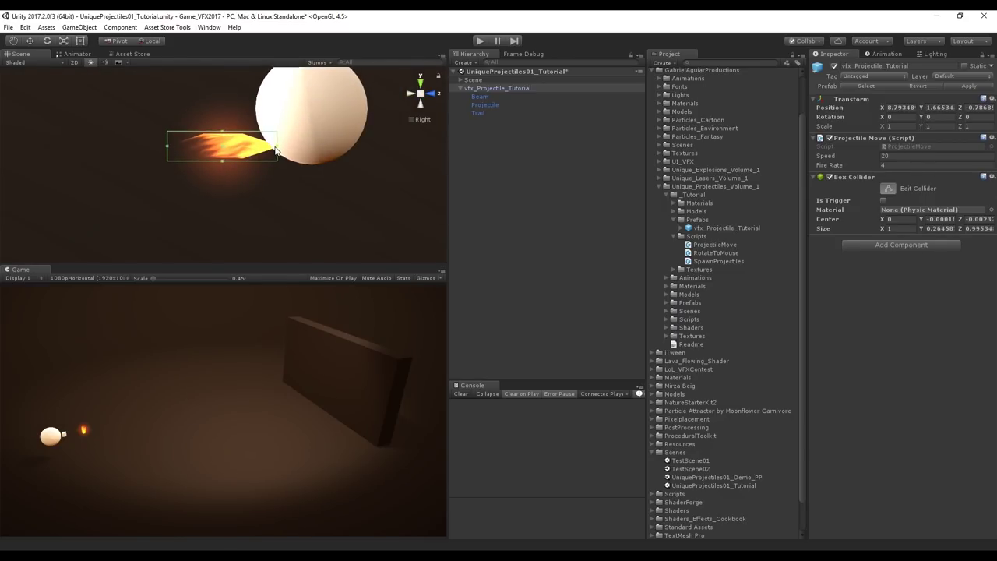
pyautogui.moveTo(277, 146); pyautogui.dragTo(264, 148)
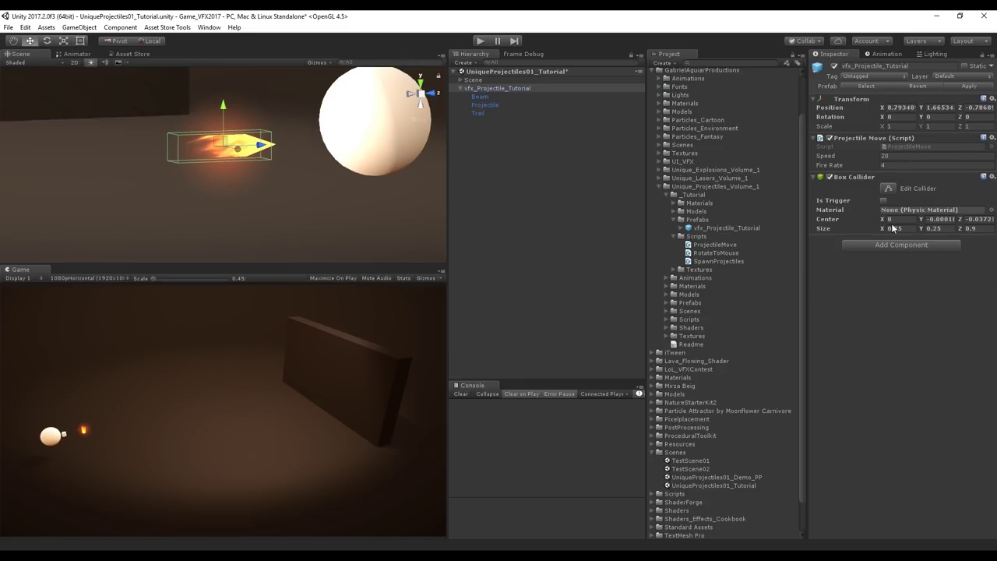
# Add a Rigidbody with Use Gravity off to the projectile and apply the changes to its prefab.
pyautogui.click(896, 245)
pyautogui.write('rigid')
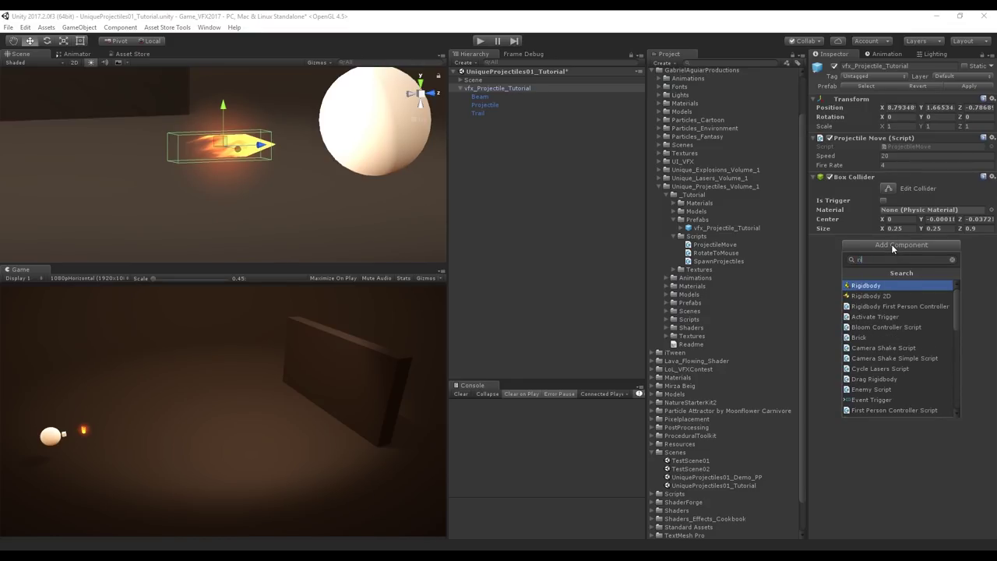
pyautogui.press('Return')
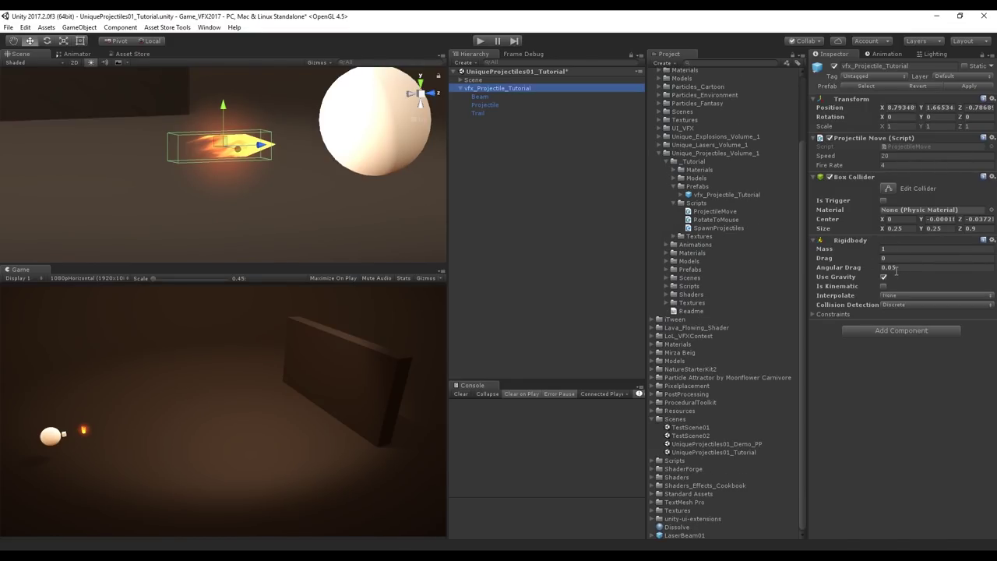
pyautogui.click(884, 279)
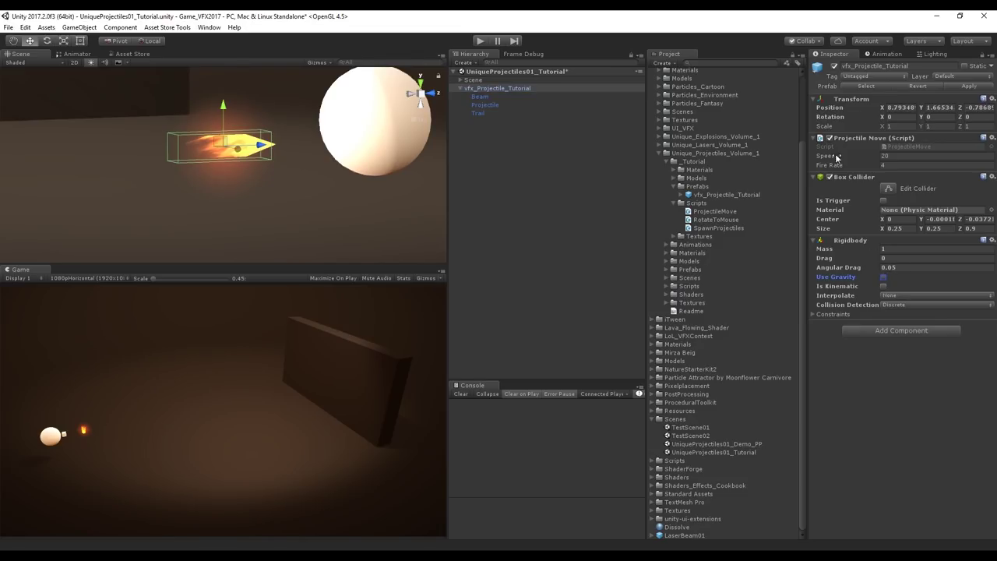
pyautogui.click(962, 87)
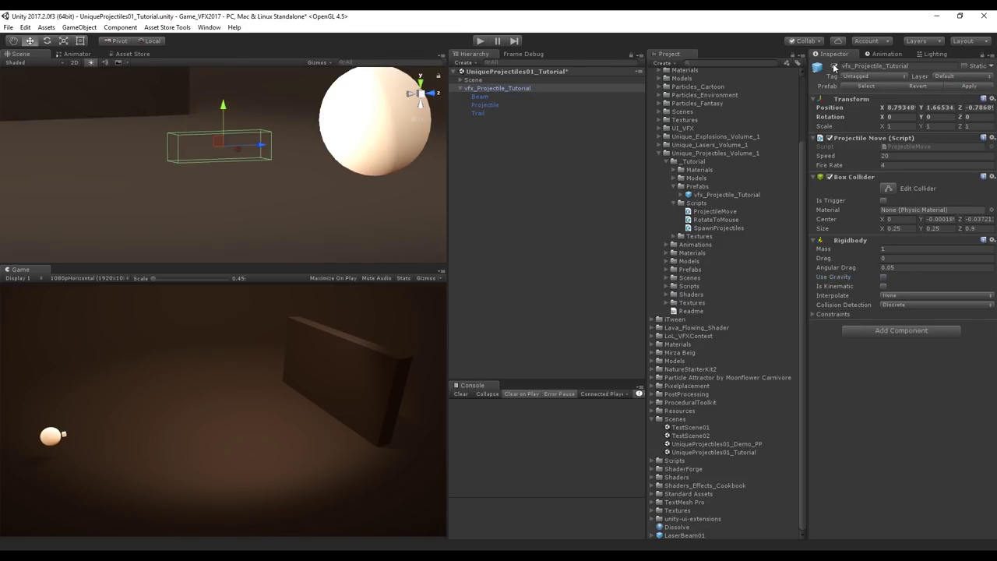
# Play the scene and fire single and continuous shots at the wall and floor to test destruction on collision.
pyautogui.click(480, 40)
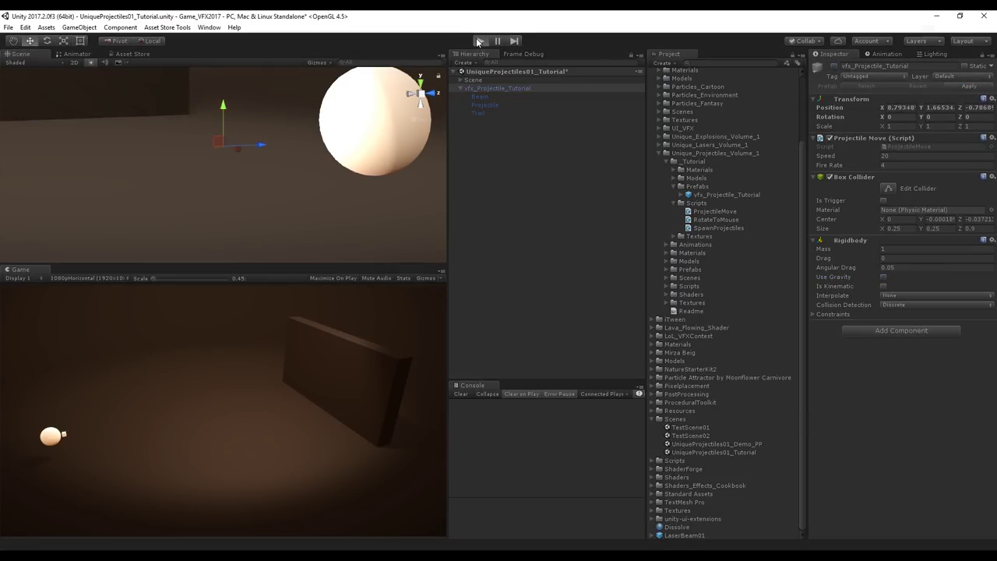
pyautogui.click(339, 386)
pyautogui.click(354, 380)
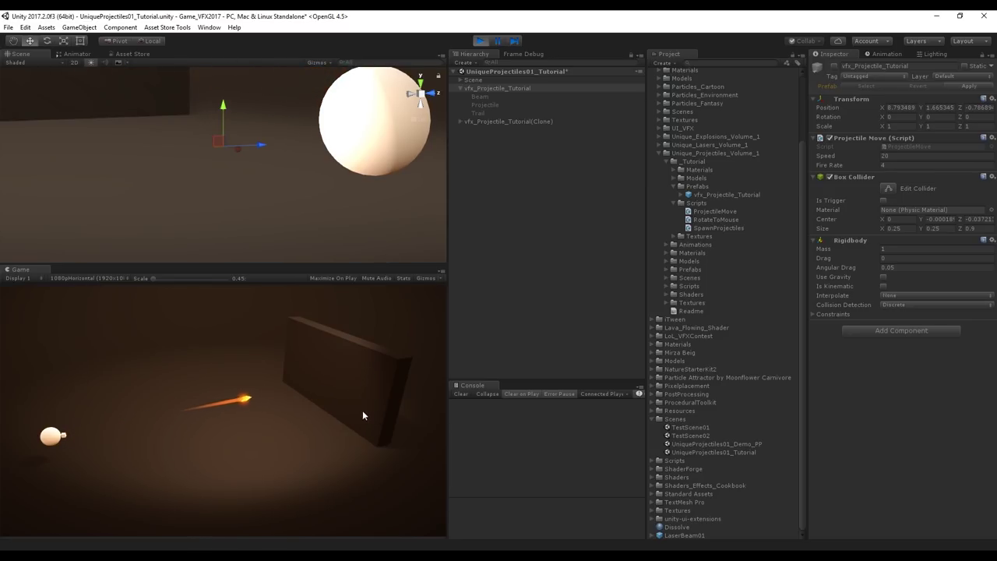
pyautogui.click(374, 390)
pyautogui.click(374, 374)
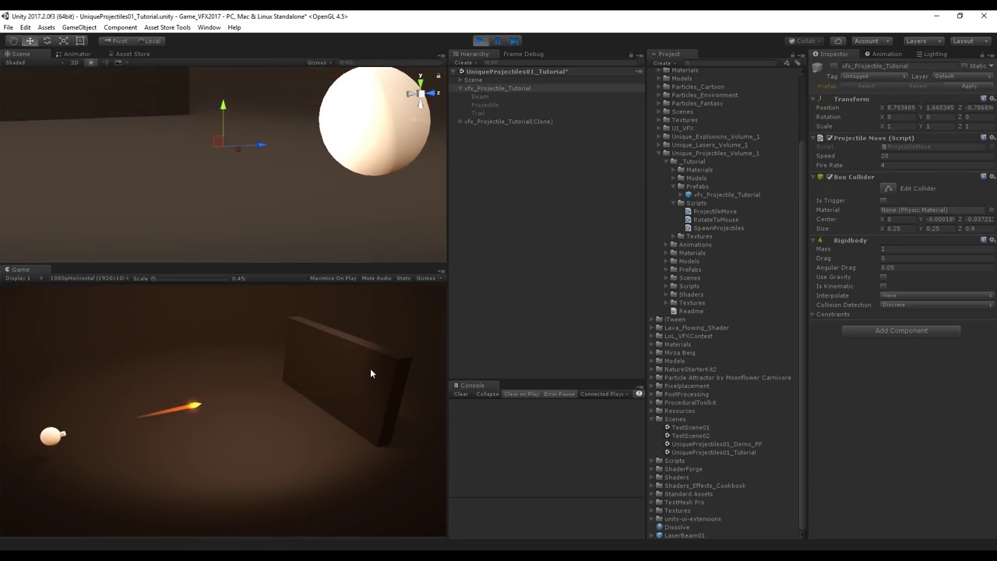
pyautogui.click(351, 413)
pyautogui.click(232, 449)
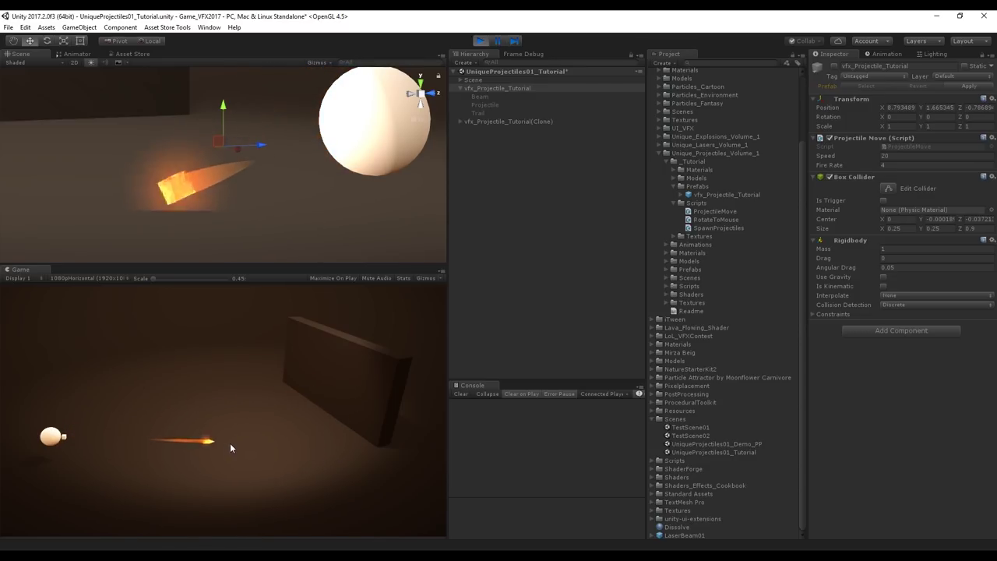
pyautogui.click(307, 351)
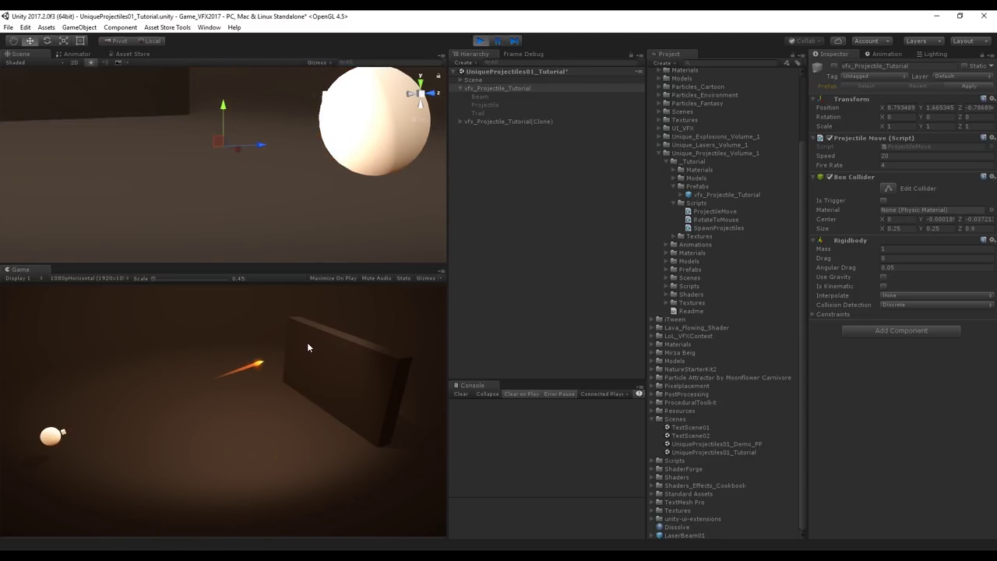
pyautogui.moveTo(368, 368)
pyautogui.mouseDown()
pyautogui.moveTo(376, 382)
pyautogui.moveTo(306, 408)
pyautogui.mouseUp()
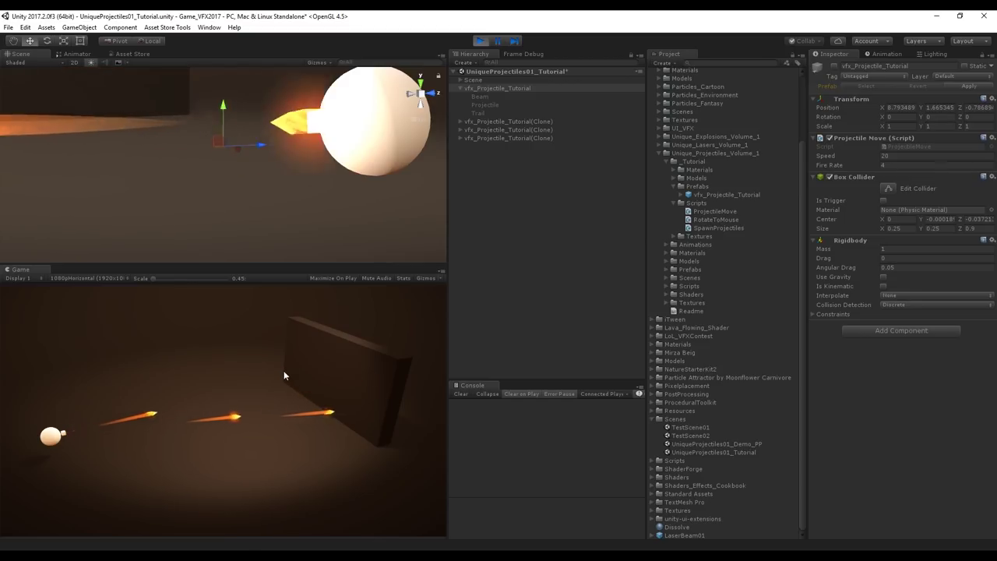
pyautogui.click(310, 346)
pyautogui.moveTo(310, 346)
pyautogui.mouseDown()
pyautogui.moveTo(312, 375)
pyautogui.moveTo(336, 379)
pyautogui.moveTo(306, 388)
pyautogui.moveTo(308, 345)
pyautogui.mouseUp()
# Try Fire Rate values of 10 and 1 on the vfx_Projectile_Tutorial prefab, restore 4 and stop the playback.
pyautogui.click(711, 195)
pyautogui.click(891, 154)
pyautogui.write('10')
pyautogui.doubleClick(902, 155)
pyautogui.write('1')
pyautogui.click(900, 157)
pyautogui.write('4')
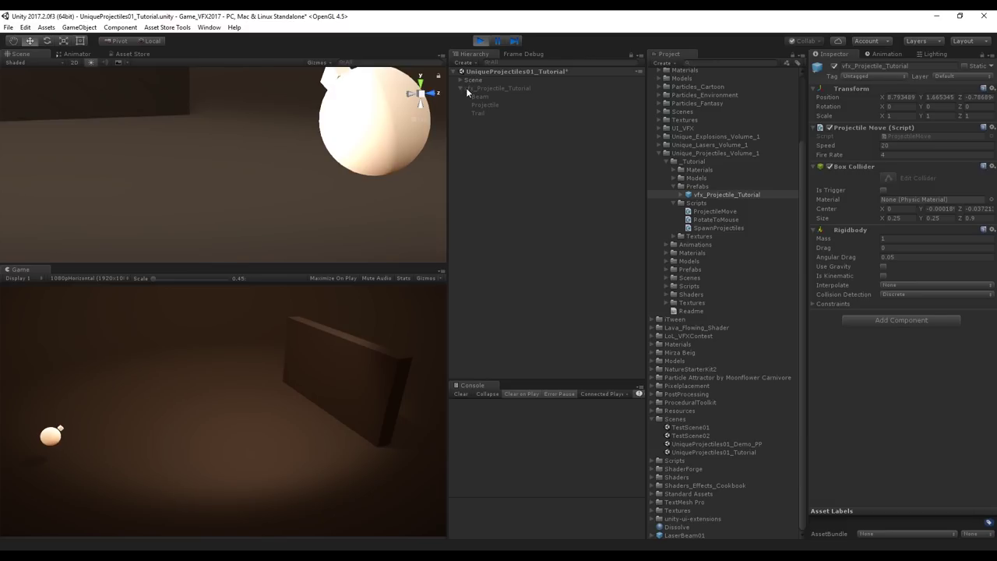
pyautogui.hotkey('ctrl', 'p')
# Create an empty object named vfx_Muzzle_Tutorial and save it as a prefab in the _Tutorial Prefabs folder.
pyautogui.rightClick(485, 143)
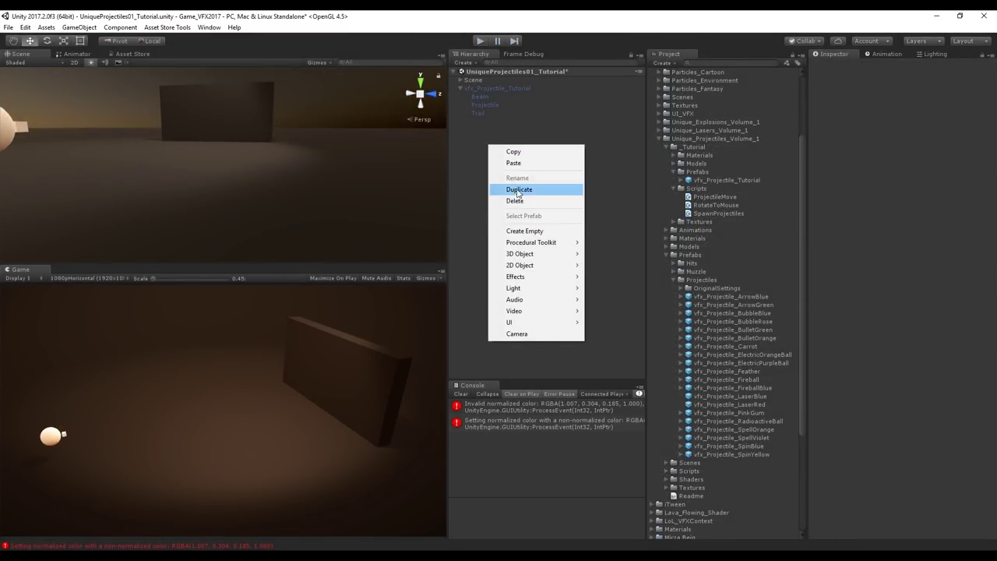
pyautogui.click(516, 231)
pyautogui.click(871, 67)
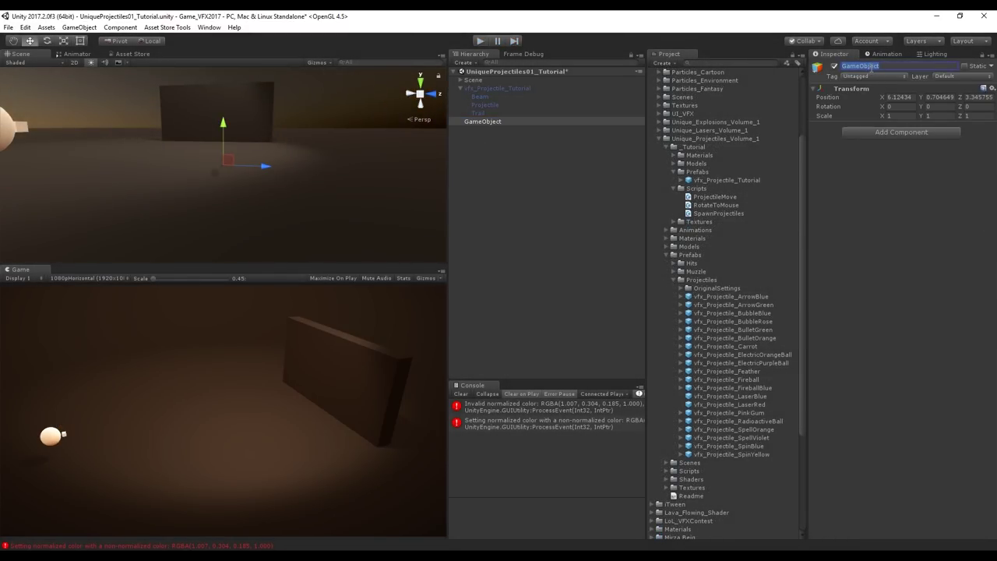
pyautogui.write('vfx_Muzzle_Tutorial')
pyautogui.press('Return')
pyautogui.moveTo(517, 120); pyautogui.dragTo(697, 172)
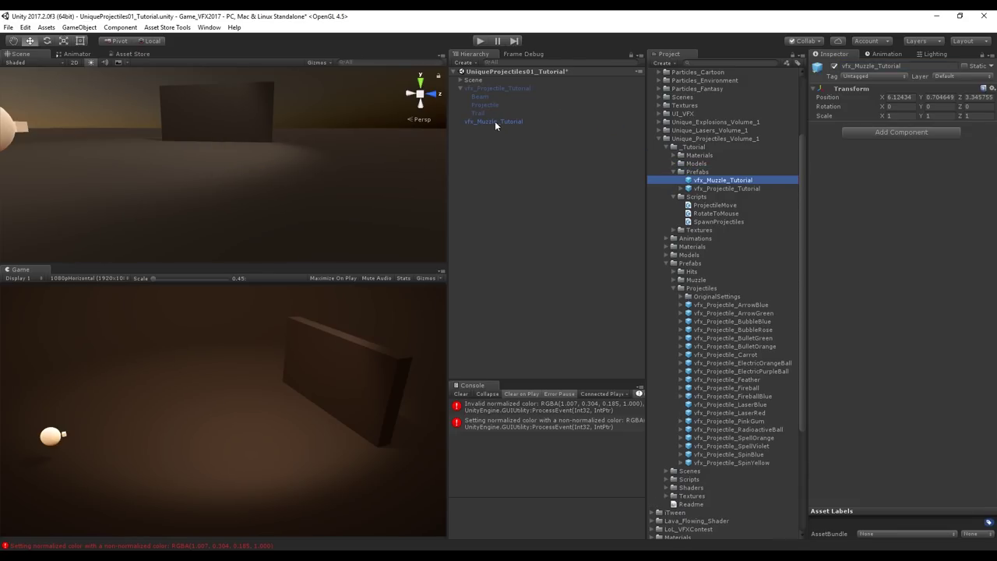
# Put a copy of the projectile's Beam inside vfx_Muzzle_Tutorial, name it Beam and turn off its looping.
pyautogui.click(484, 97)
pyautogui.moveTo(484, 97); pyautogui.dragTo(485, 127)
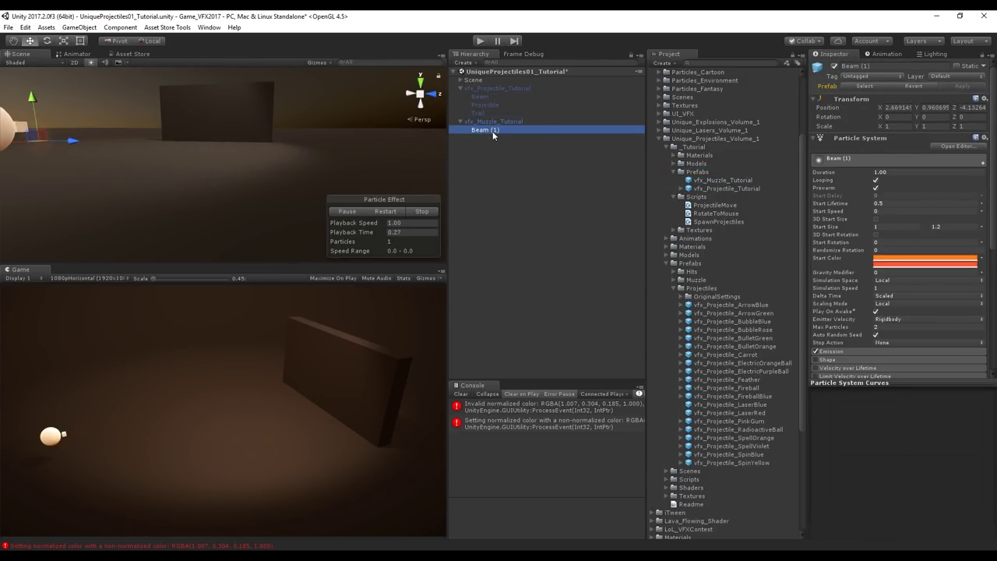
pyautogui.click(876, 181)
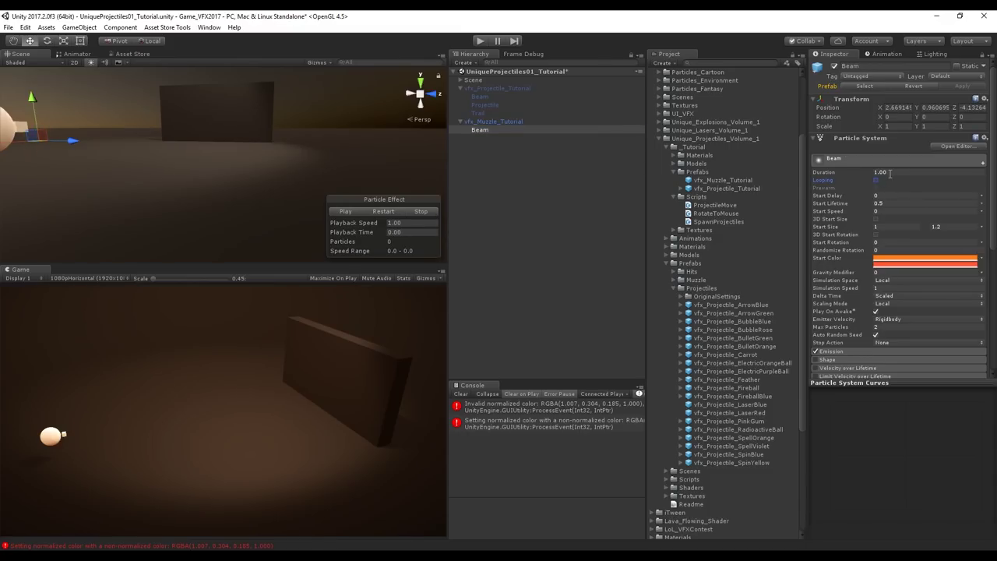
# Set the muzzle Beam's Start Lifetime to random between the constants 0.1 and 0.2.
pyautogui.click(982, 204)
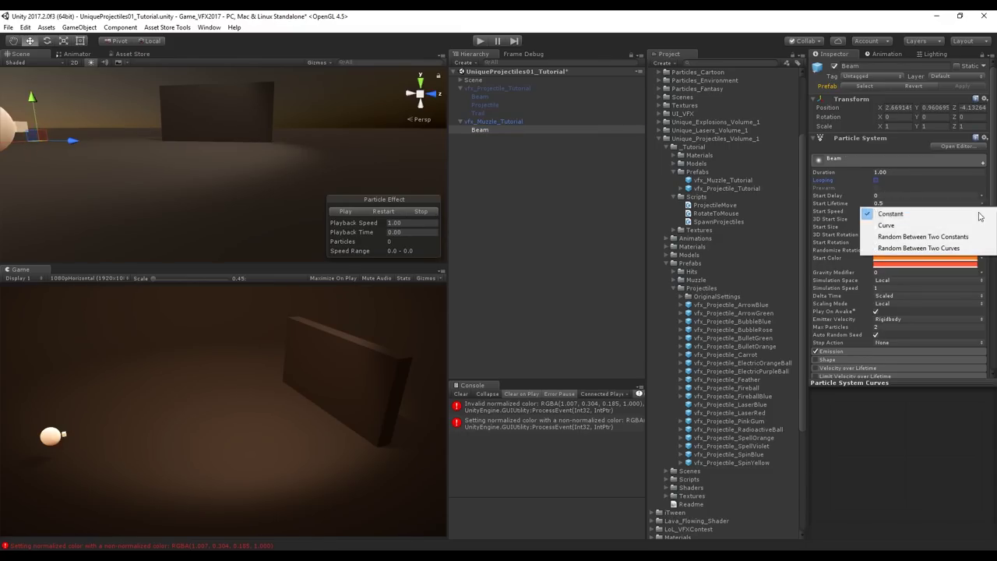
pyautogui.click(904, 231)
pyautogui.click(948, 205)
pyautogui.write('.2')
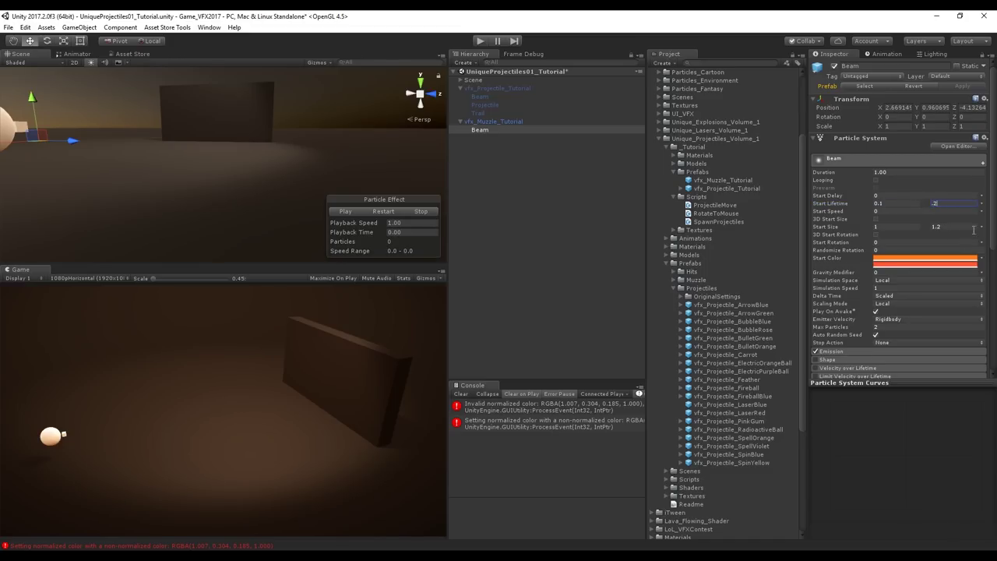
# Set the muzzle Beam's upper Start Size to 1.7 and its Max Particles to 10.
pyautogui.click(940, 226)
pyautogui.write('1.75')
pyautogui.press('BackSpace')
pyautogui.write('7')
pyautogui.click(884, 328)
# Set the Beam's emission Rate over Time to 0 and add a burst with a random count between 3 and 5.
pyautogui.click(878, 352)
pyautogui.scroll(-3, 885, 335)
pyautogui.click(886, 267)
pyautogui.write('0')
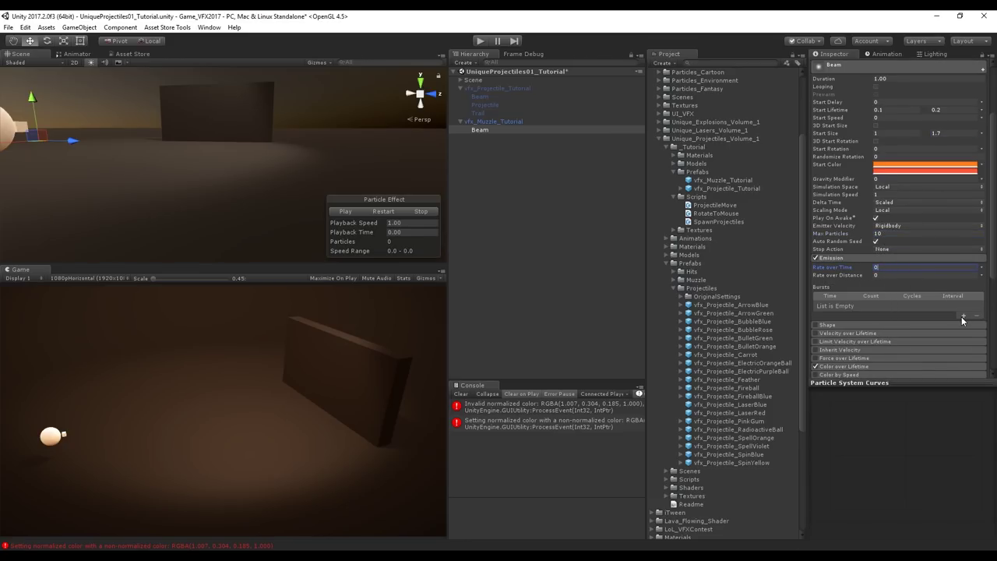
pyautogui.click(964, 316)
pyautogui.click(892, 306)
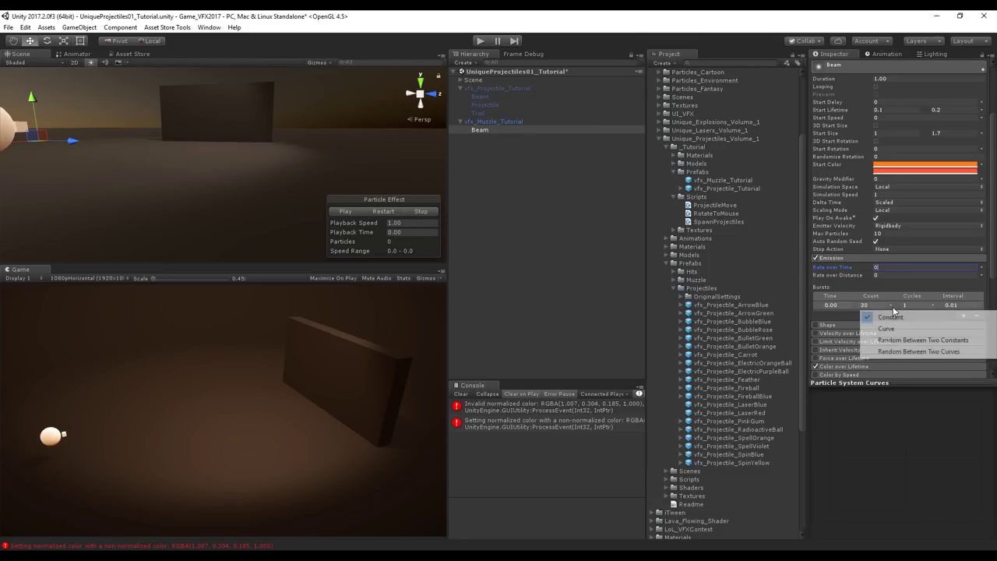
pyautogui.click(889, 338)
pyautogui.click(863, 305)
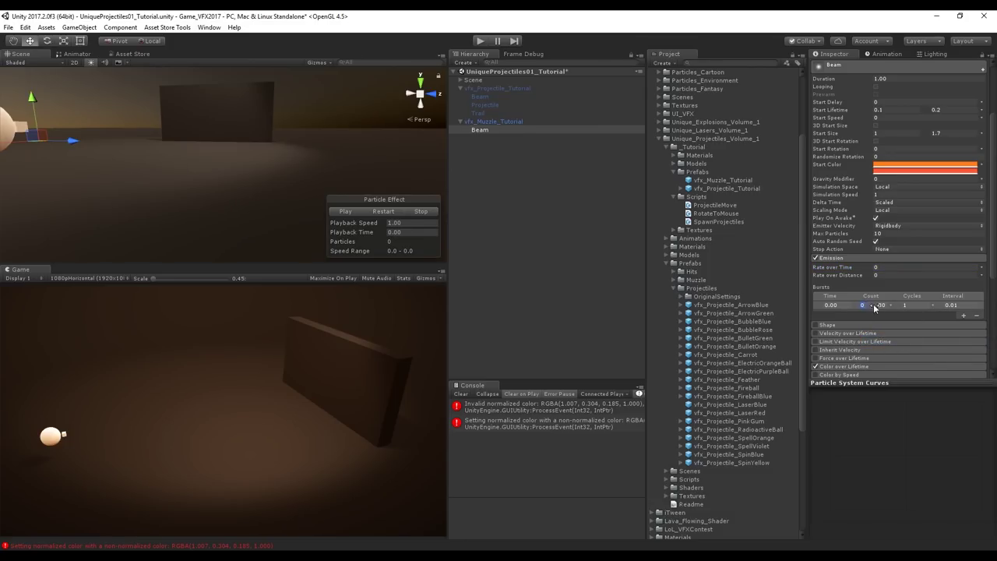
pyautogui.write('5')
pyautogui.click(384, 211)
# Edit the Beam's Color over Lifetime gradient so its alpha fades to transparent only at the end, and preview the effect.
pyautogui.scroll(-4, 854, 342)
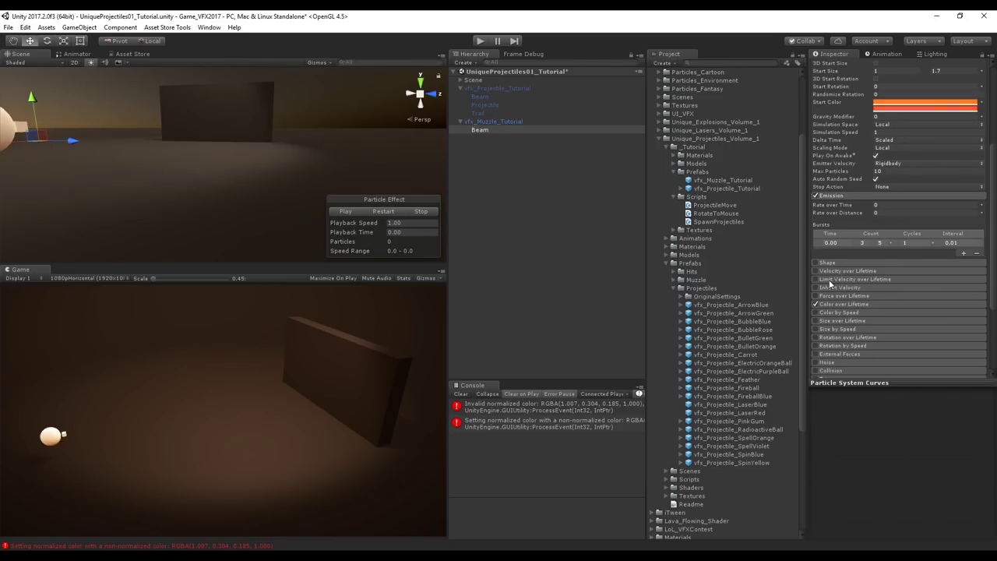
pyautogui.click(829, 306)
pyautogui.click(883, 314)
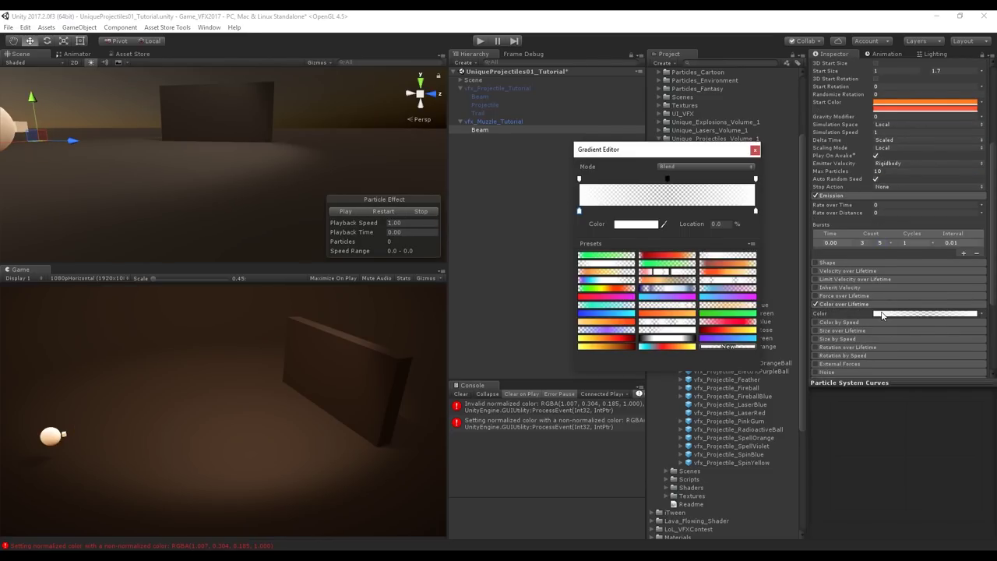
pyautogui.click(755, 180)
pyautogui.press('Delete')
pyautogui.moveTo(667, 178); pyautogui.dragTo(766, 180)
pyautogui.click(755, 150)
pyautogui.click(367, 212)
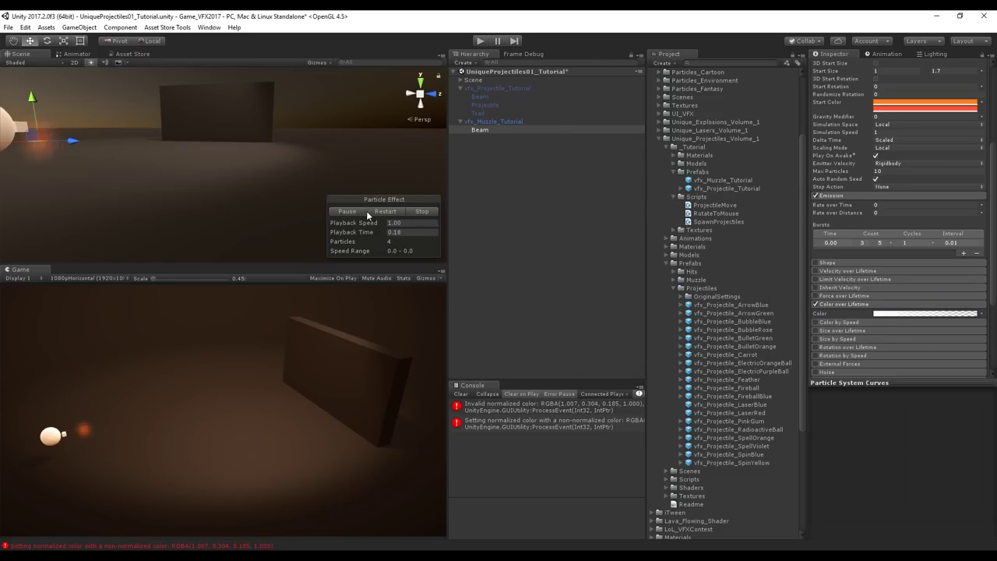
# Enable Size over Lifetime on the Beam with a decreasing curve preset and preview the effect.
pyautogui.click(817, 330)
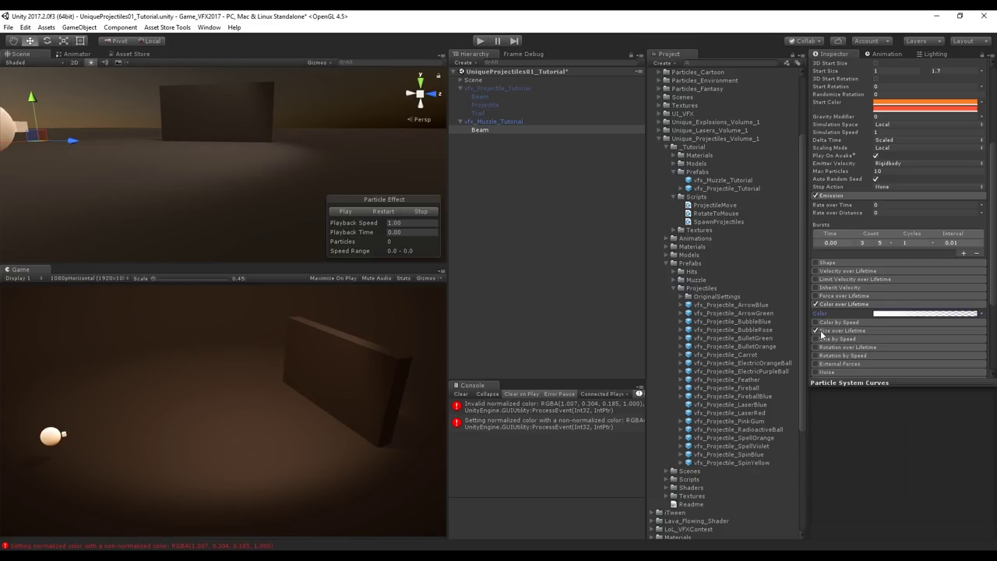
pyautogui.click(828, 330)
pyautogui.click(896, 348)
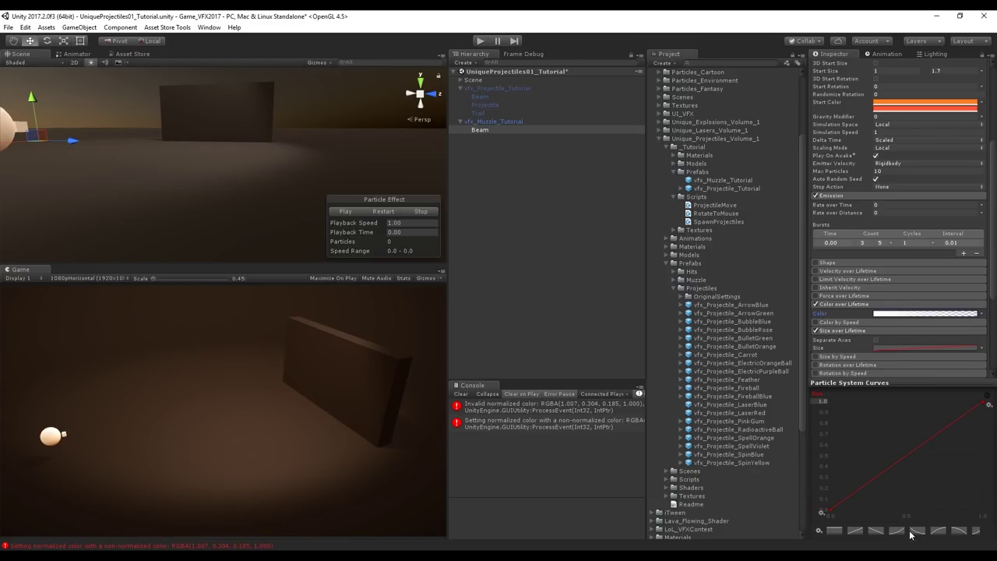
pyautogui.click(877, 533)
pyautogui.click(345, 211)
# Duplicate the Projectile particle system, place the copy under vfx_Muzzle_Tutorial and rename it Muzzle.
pyautogui.click(486, 105)
pyautogui.hotkey('ctrl', 'd')
pyautogui.moveTo(497, 123); pyautogui.dragTo(494, 131)
pyautogui.press('F2')
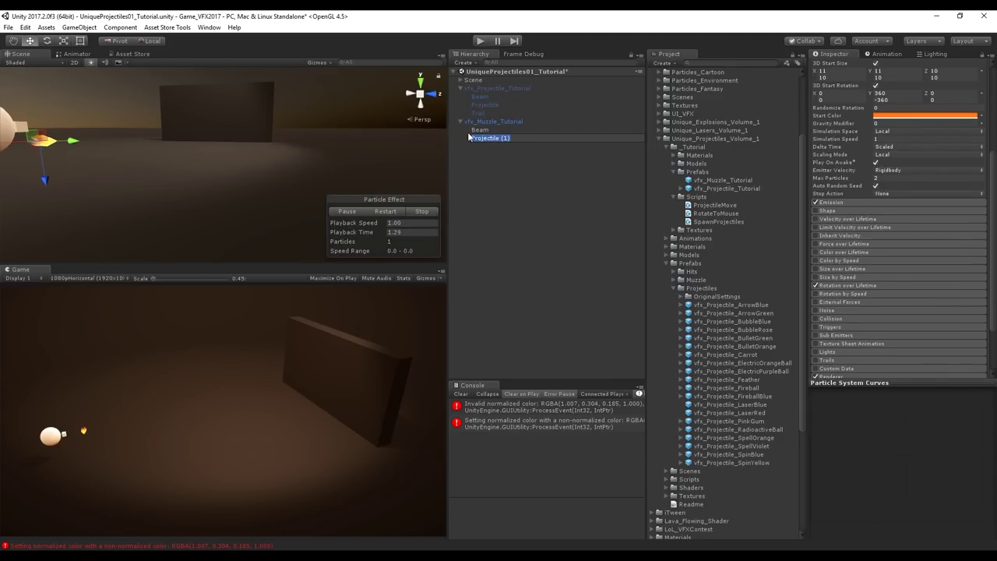
pyautogui.write('Muzzle')
pyautogui.press('Return')
# Disable Rotation over Lifetime on the Muzzle and enable Size over Lifetime with a linearly decreasing curve.
pyautogui.scroll(-2, 874, 292)
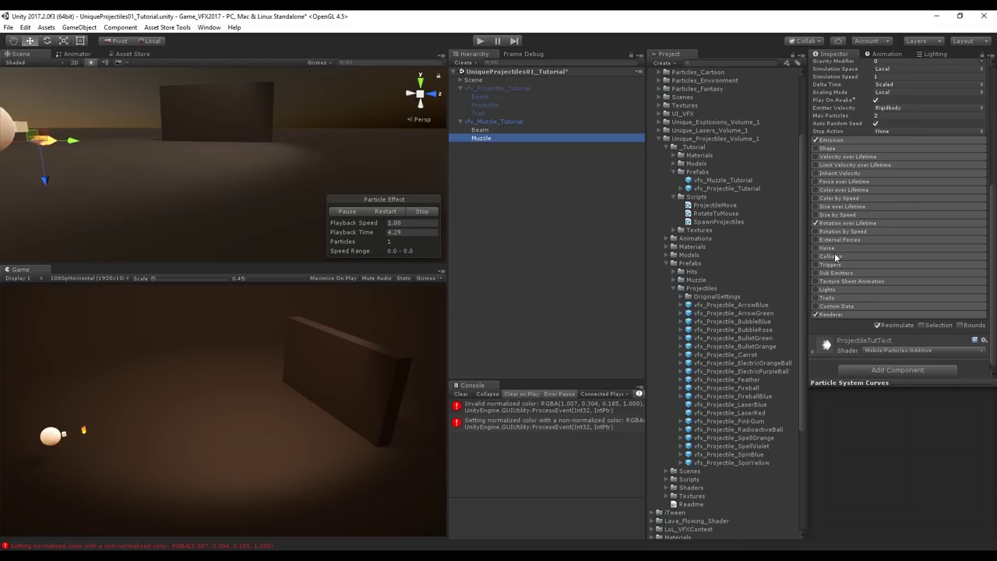
pyautogui.click(816, 224)
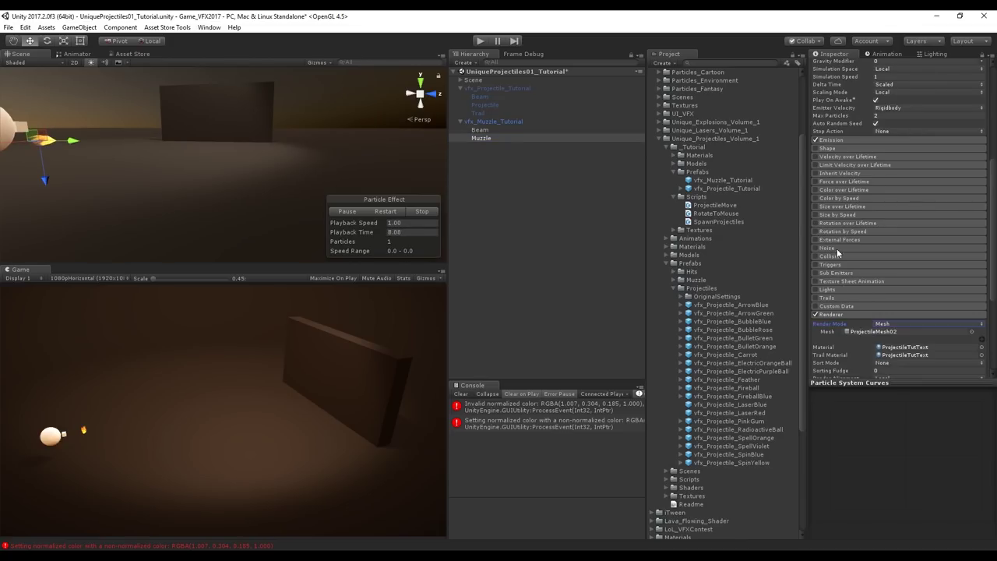
pyautogui.click(816, 206)
pyautogui.click(852, 208)
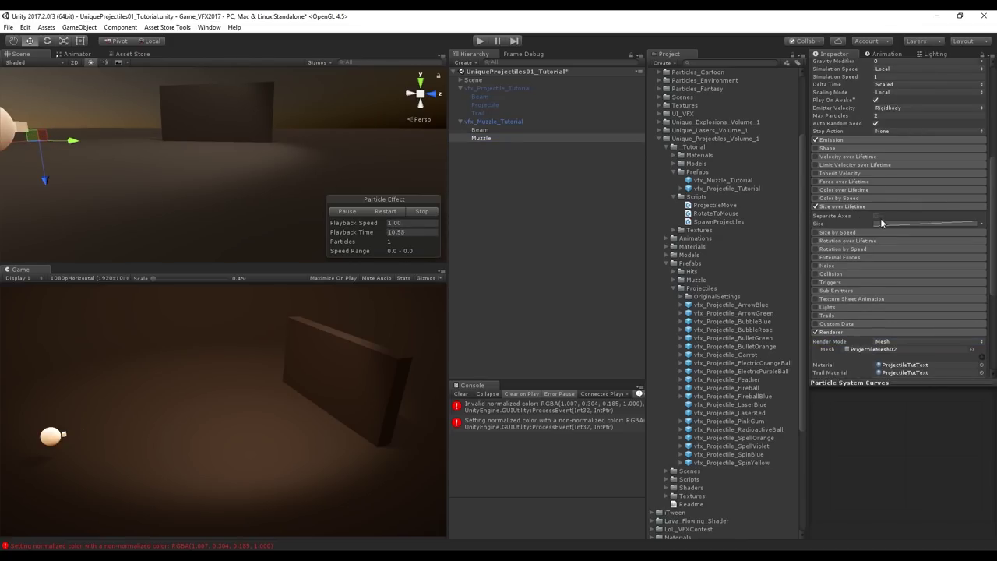
pyautogui.click(876, 531)
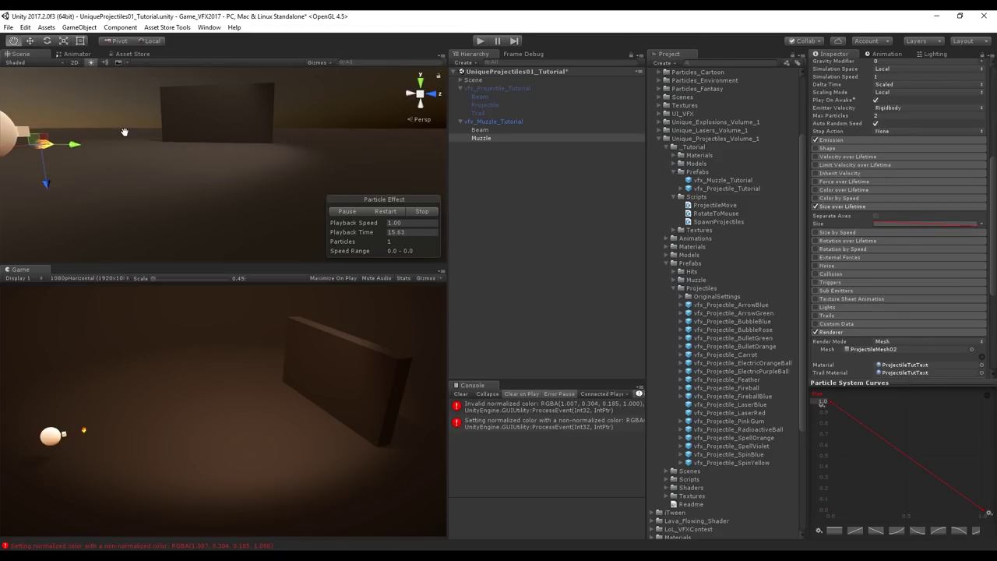
pyautogui.moveTo(204, 143); pyautogui.dragTo(121, 146, button='right')
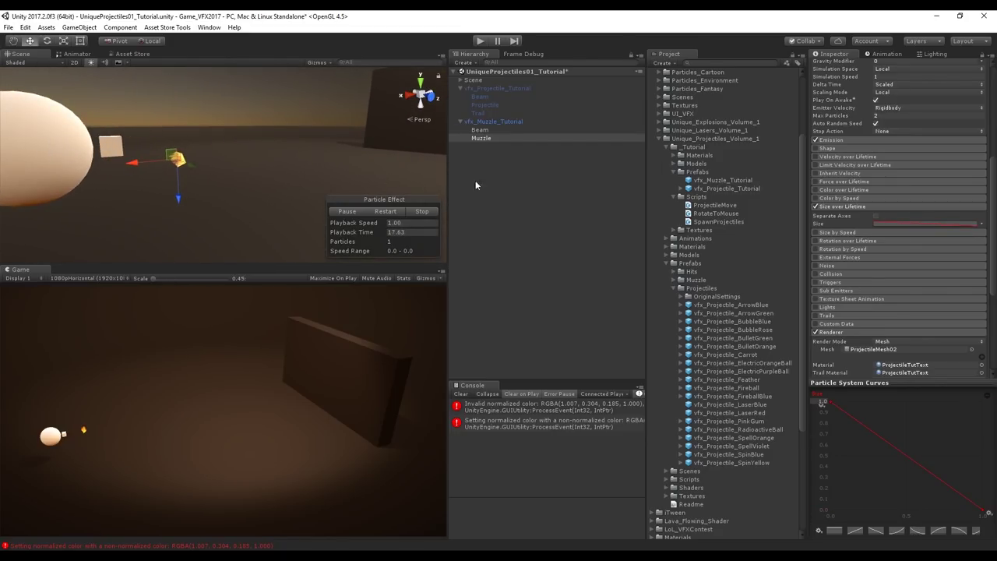
# Turn off Looping on the Muzzle and set its Start Lifetime to random between 0.1 and 0.2.
pyautogui.click(869, 208)
pyautogui.scroll(5, 866, 199)
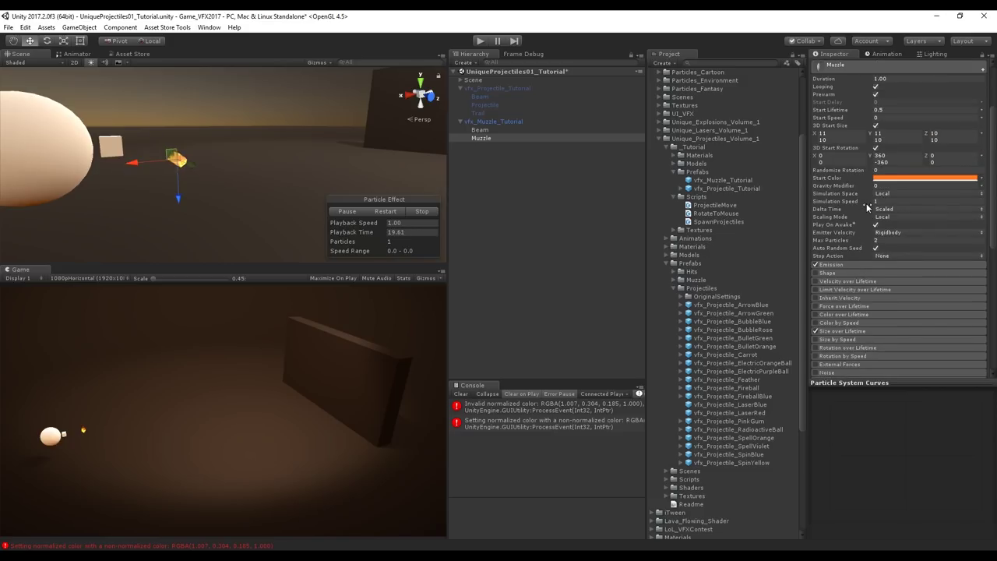
pyautogui.click(877, 86)
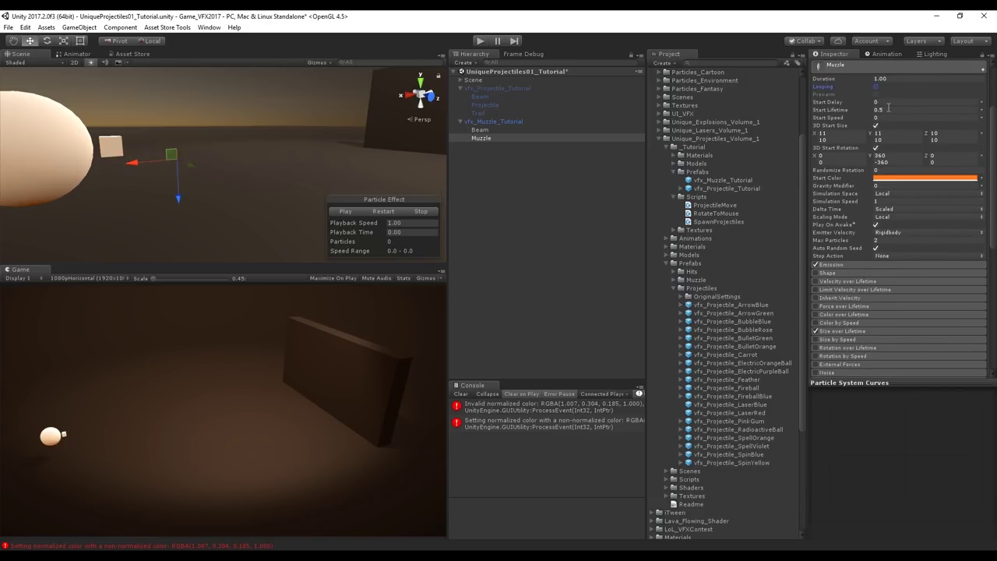
pyautogui.click(982, 110)
pyautogui.click(896, 140)
pyautogui.click(892, 112)
pyautogui.write('.1')
pyautogui.click(946, 110)
pyautogui.write('2')
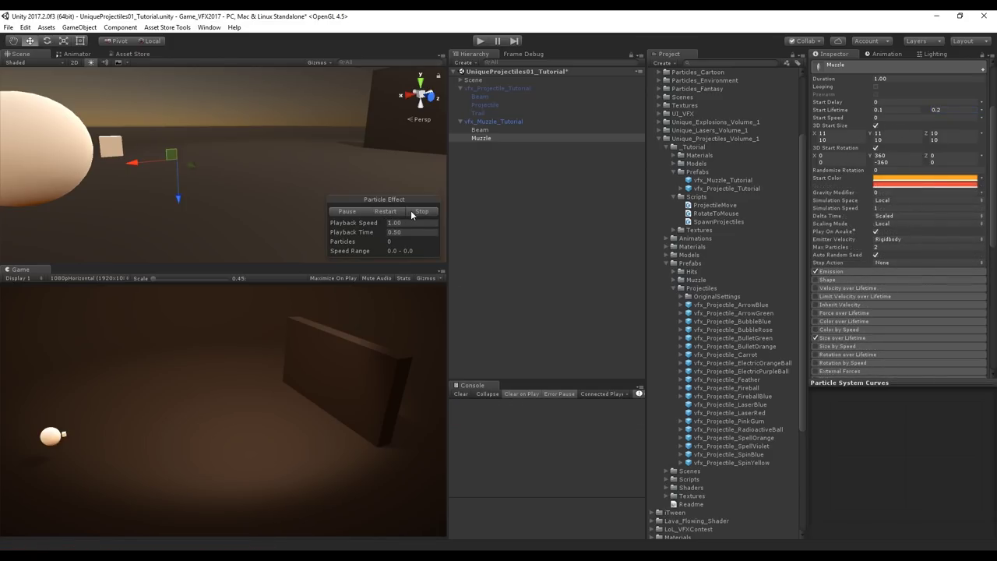
# Set the Muzzle's emission Rate over Time to 0, add a burst with a random count between 2 and 4, and preview the effect.
pyautogui.click(385, 212)
pyautogui.click(407, 209)
pyautogui.click(857, 271)
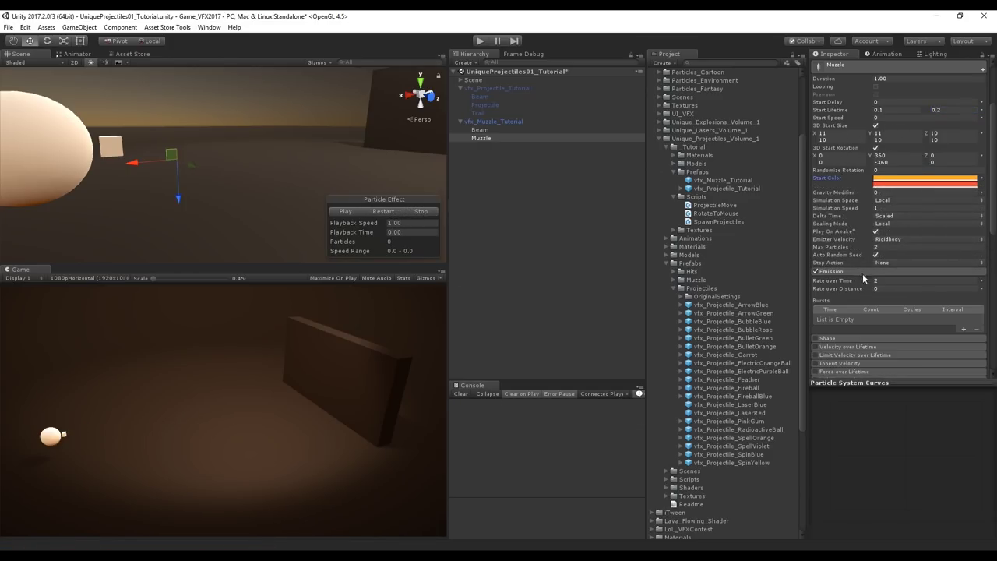
pyautogui.press('BackSpace')
pyautogui.write('0')
pyautogui.click(965, 328)
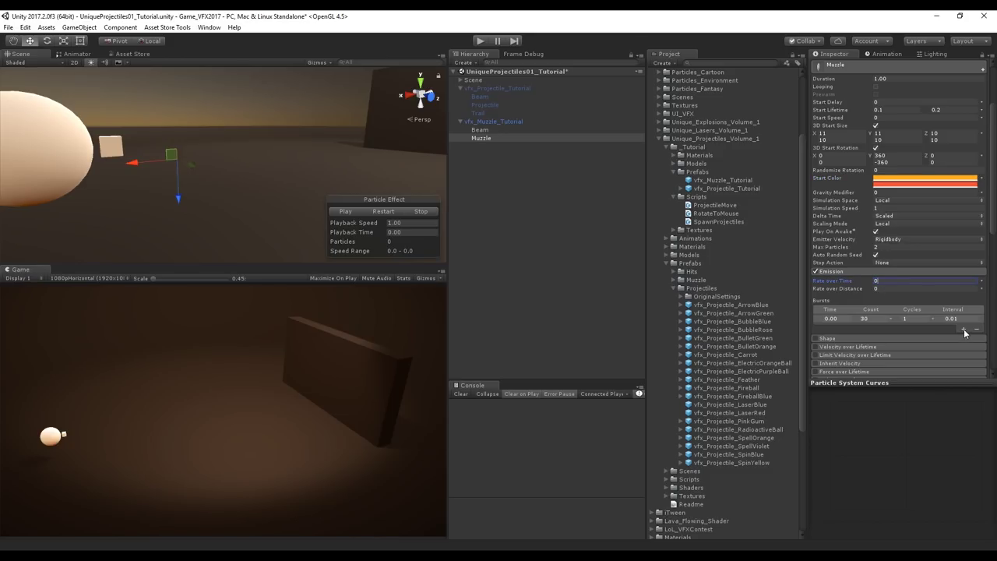
pyautogui.click(889, 319)
pyautogui.click(871, 325)
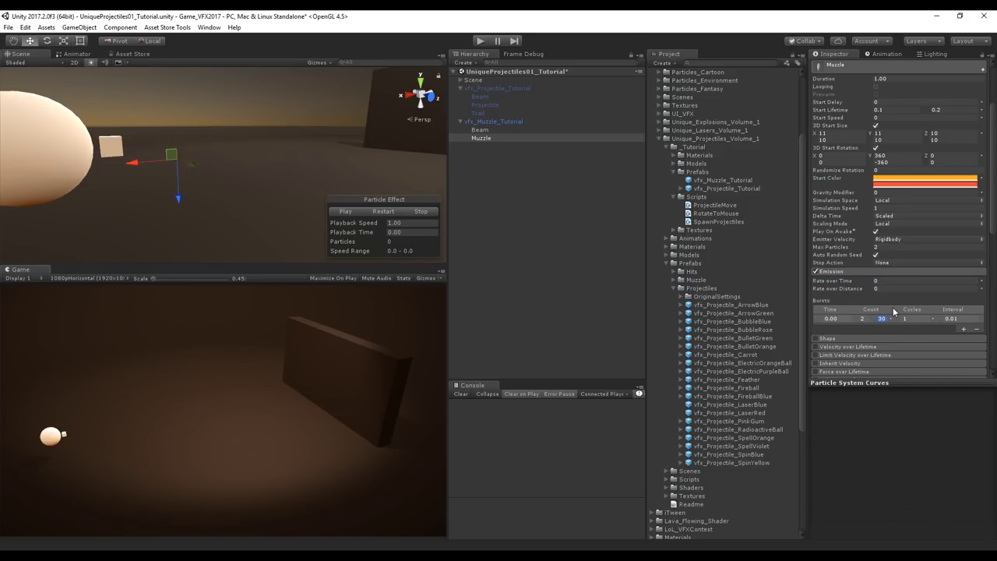
pyautogui.write('4')
pyautogui.click(372, 211)
pyautogui.click(514, 123)
pyautogui.click(500, 212)
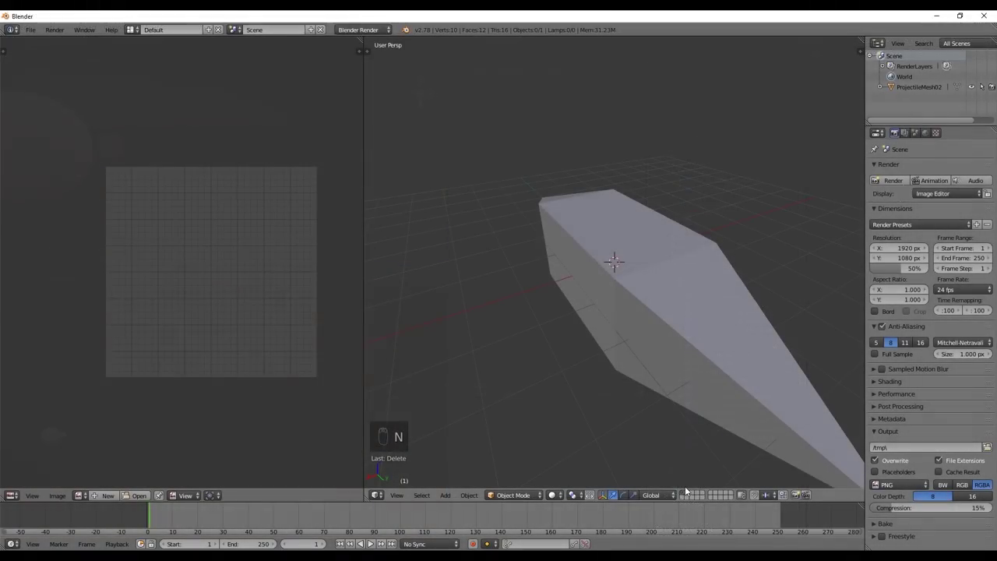
# Switch to Blender, add a cube on an empty layer and put it in edit mode.
pyautogui.click(685, 495)
pyautogui.hotkey('shift', 'a')
pyautogui.moveTo(648, 281)
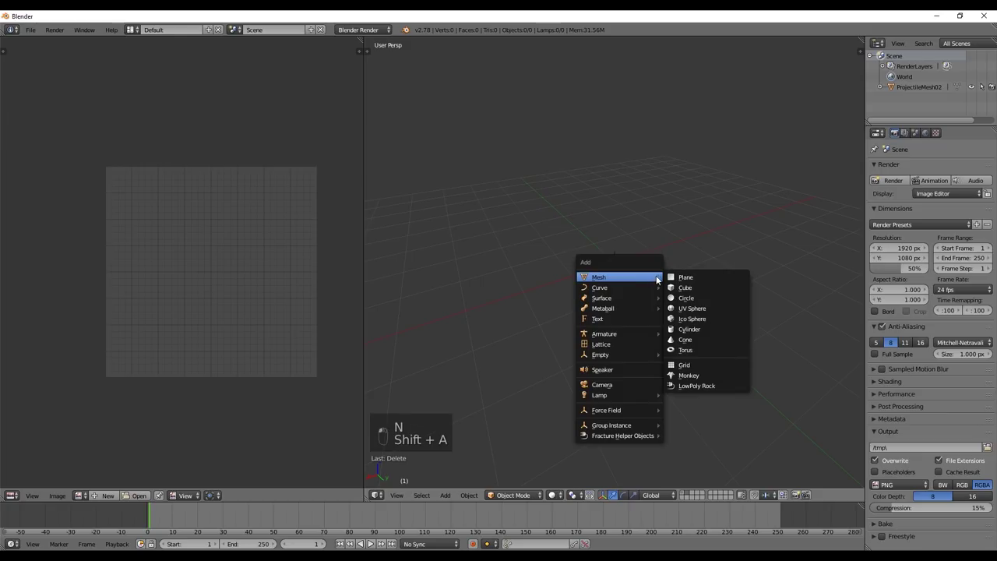
pyautogui.click(676, 287)
pyautogui.press('Tab')
# Delete two opposite faces of the cube to leave it open at both ends.
pyautogui.rightClick(578, 271)
pyautogui.moveTo(733, 274); pyautogui.dragTo(584, 272, button='middle')
pyautogui.rightClick(655, 263)
pyautogui.press('Delete')
pyautogui.click(637, 284)
pyautogui.rightClick(581, 270)
pyautogui.press('Delete')
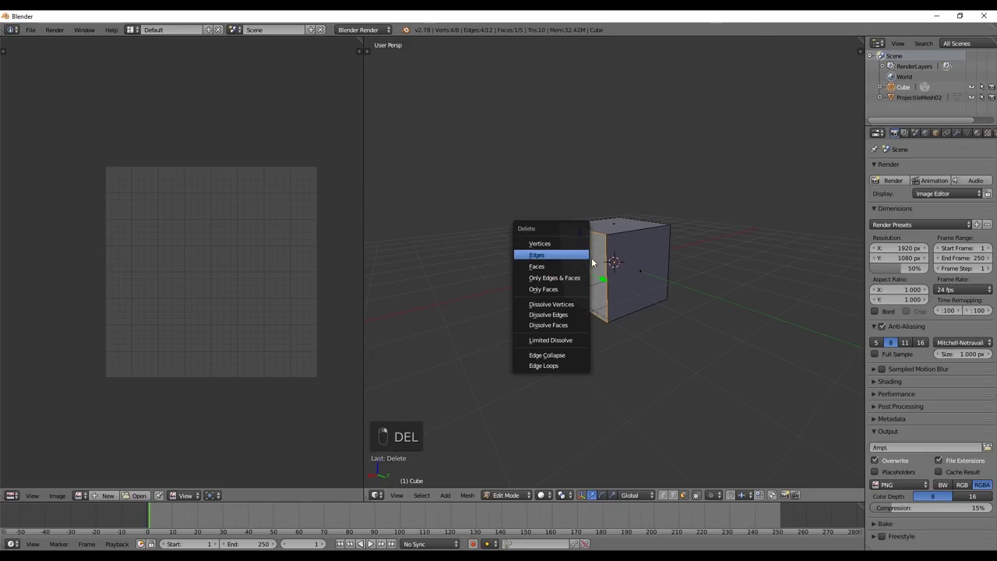
pyautogui.click(544, 272)
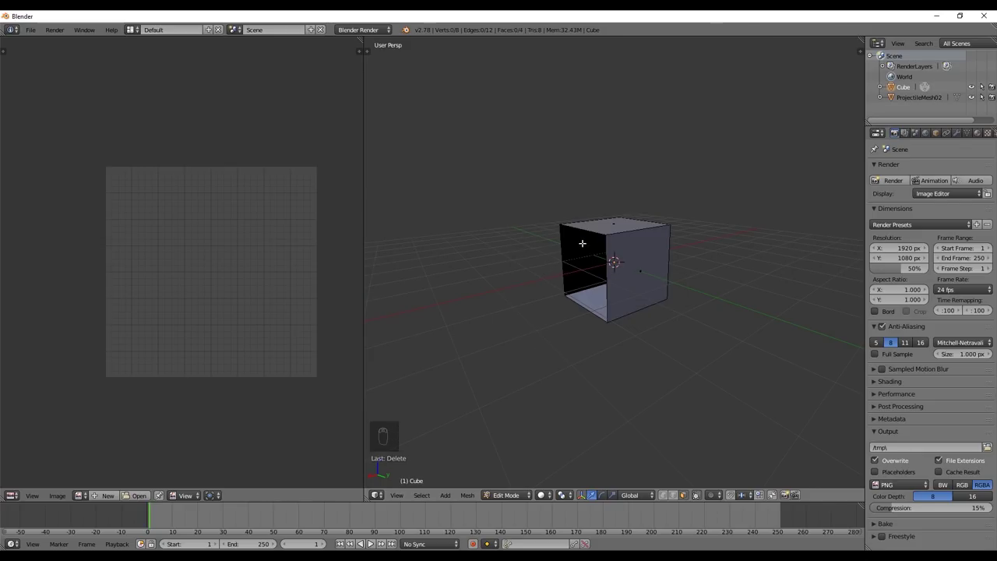
# Scale down one open end of the cube almost to a point and return to object mode.
pyautogui.hotkey('ctrl', 'Tab')
pyautogui.click(538, 174)
pyautogui.press('a')
pyautogui.press('a')
pyautogui.press('s')
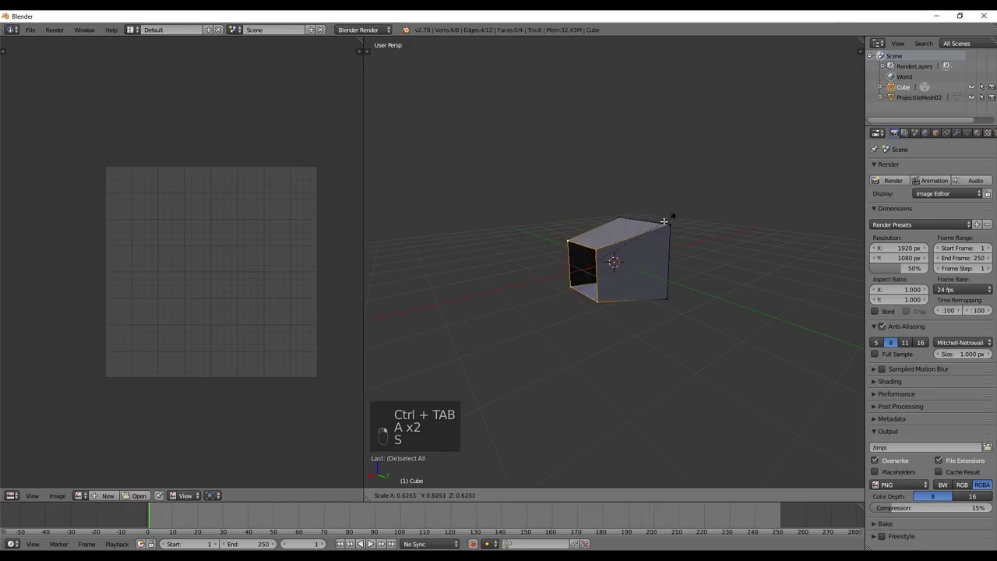
pyautogui.click(602, 277)
pyautogui.press('Tab')
pyautogui.moveTo(641, 245)
pyautogui.mouseDown(button='middle')
pyautogui.moveTo(598, 242)
pyautogui.moveTo(655, 249)
pyautogui.mouseUp(button='middle')
# Rename the cube object as MuzzleTutorial.
pyautogui.click(936, 133)
pyautogui.click(919, 167)
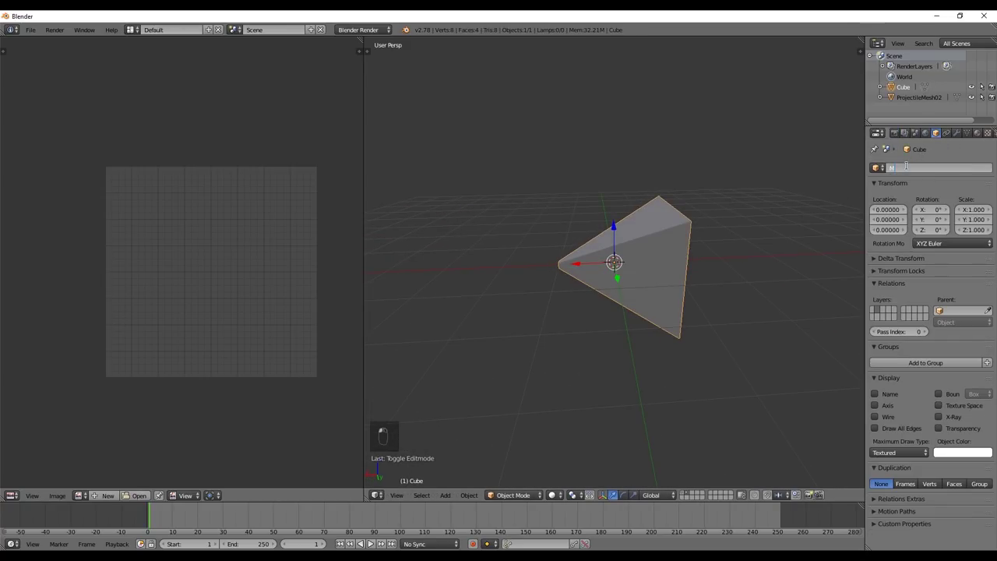
pyautogui.write('MuzzleTutorial')
pyautogui.press('Return')
# Unwrap all faces of the MuzzleTutorial mesh for UV mapping.
pyautogui.moveTo(568, 262); pyautogui.dragTo(612, 259, button='middle')
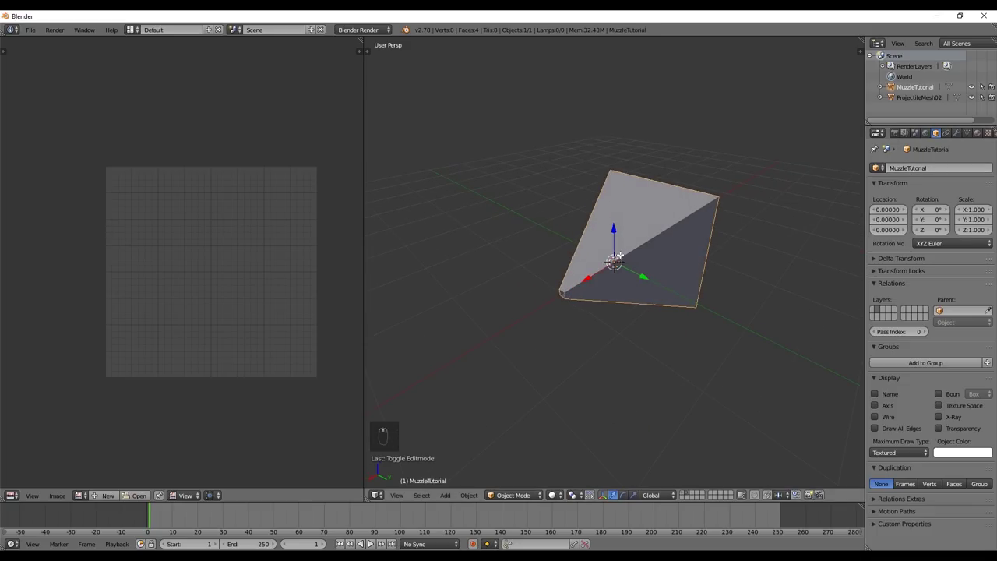
pyautogui.press('Tab')
pyautogui.press('a')
pyautogui.press('a')
pyautogui.press('a')
pyautogui.press('u')
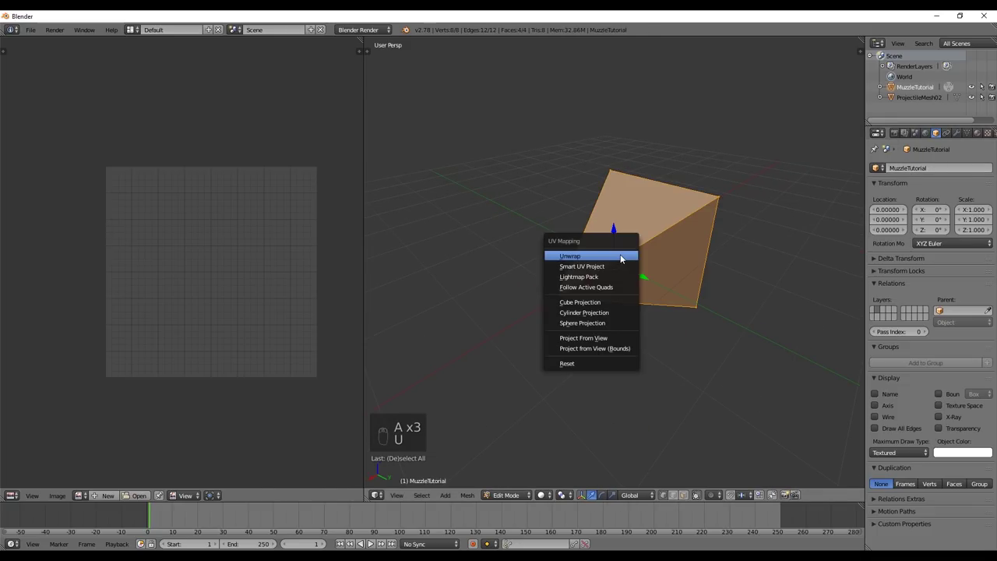
pyautogui.click(624, 255)
# Scale the UV layout to about 0.99 so it sits just inside the UV square, then leave edit mode.
pyautogui.press('s')
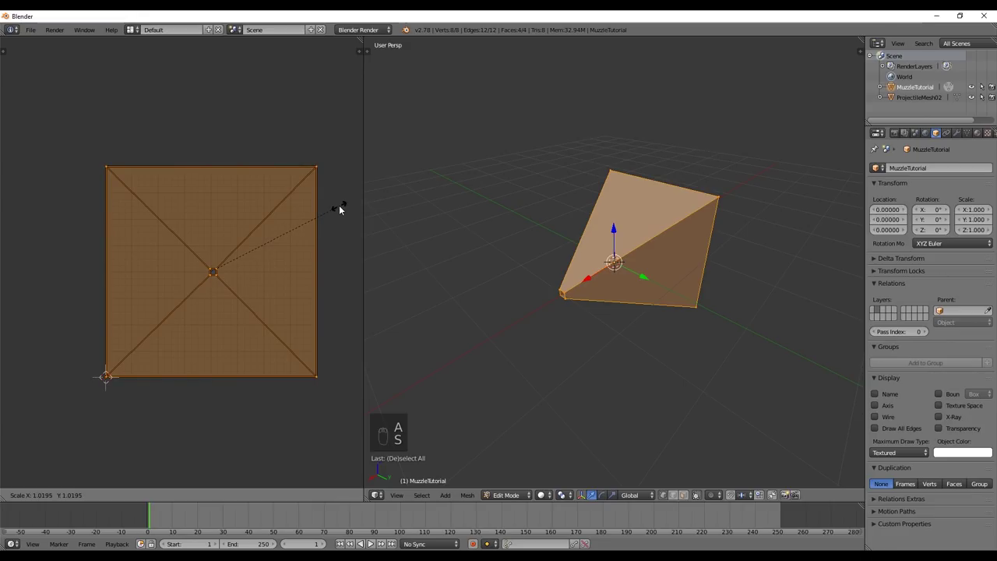
pyautogui.rightClick(338, 205)
pyautogui.press('s')
pyautogui.click(336, 210)
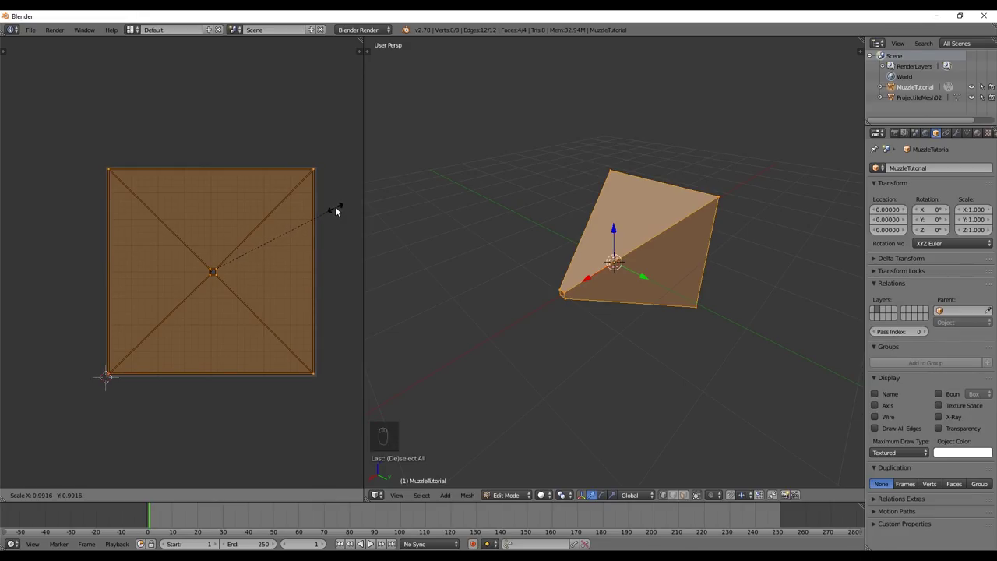
pyautogui.press('Tab')
# Export only the selected mesh as MuzzleTut.fbx into the Unity project's _Tutorial Models folder, limiting the object types to Mesh.
pyautogui.moveTo(478, 240); pyautogui.dragTo(385, 234, button='middle')
pyautogui.click(31, 30)
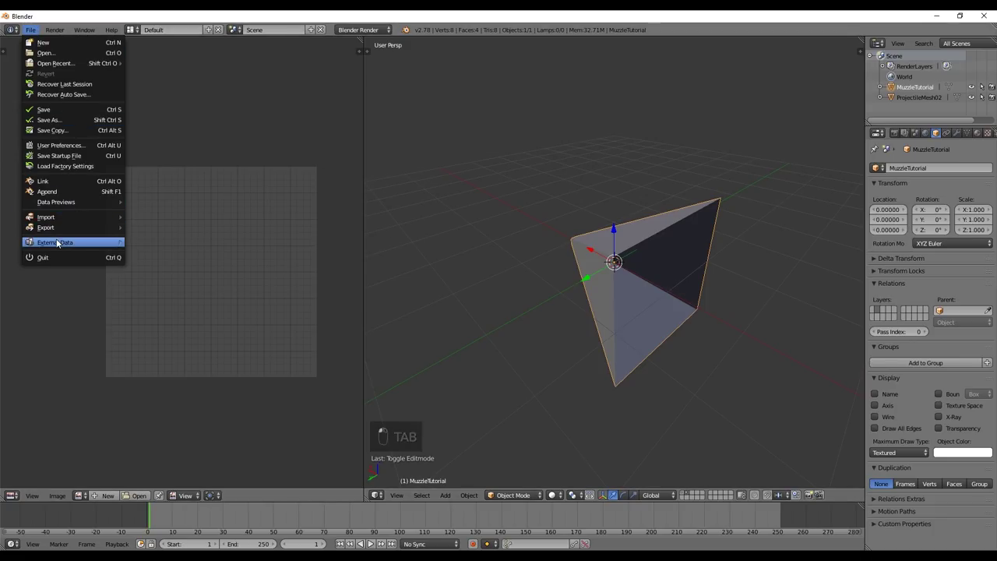
pyautogui.moveTo(66, 227)
pyautogui.click(167, 247)
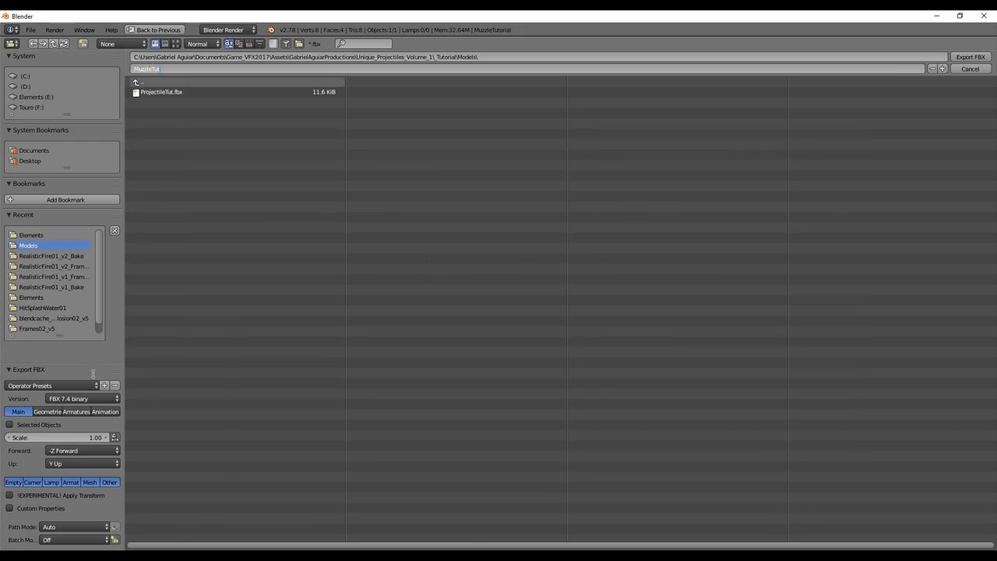
pyautogui.click(12, 426)
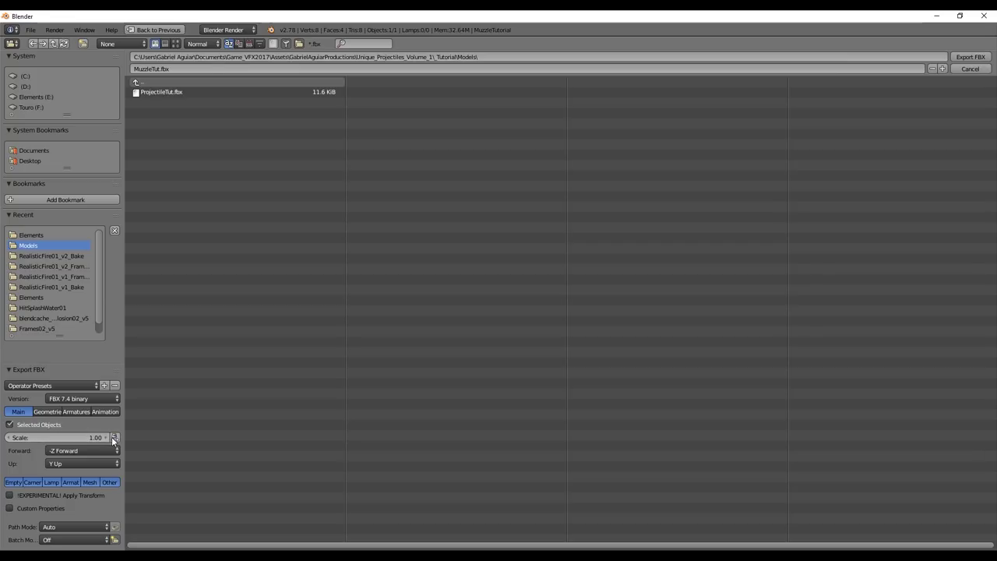
pyautogui.click(89, 483)
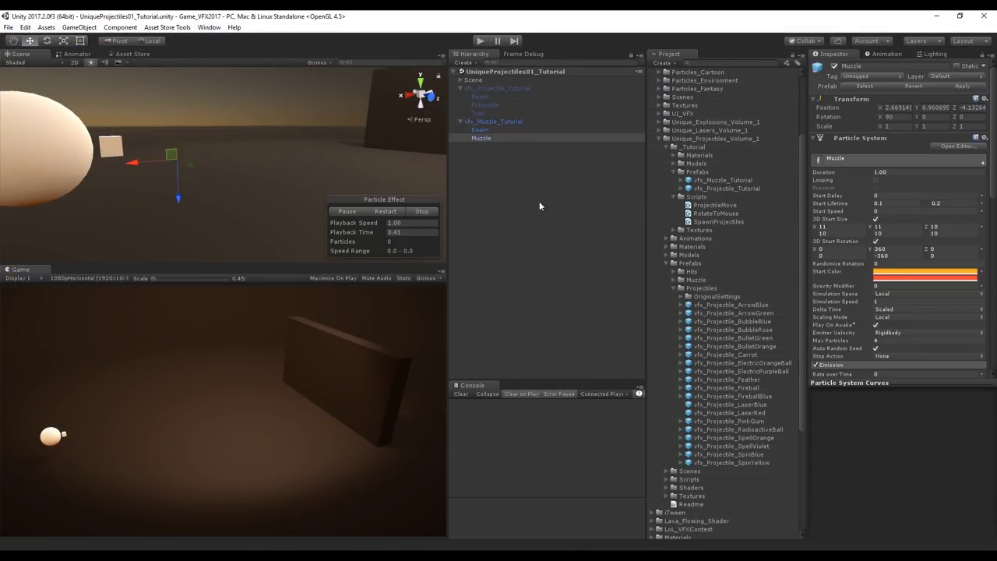
# Switch to Unity, assign the MuzzleTutorial mesh to the Muzzle's Renderer and preview the effect.
pyautogui.scroll(-10, 907, 318)
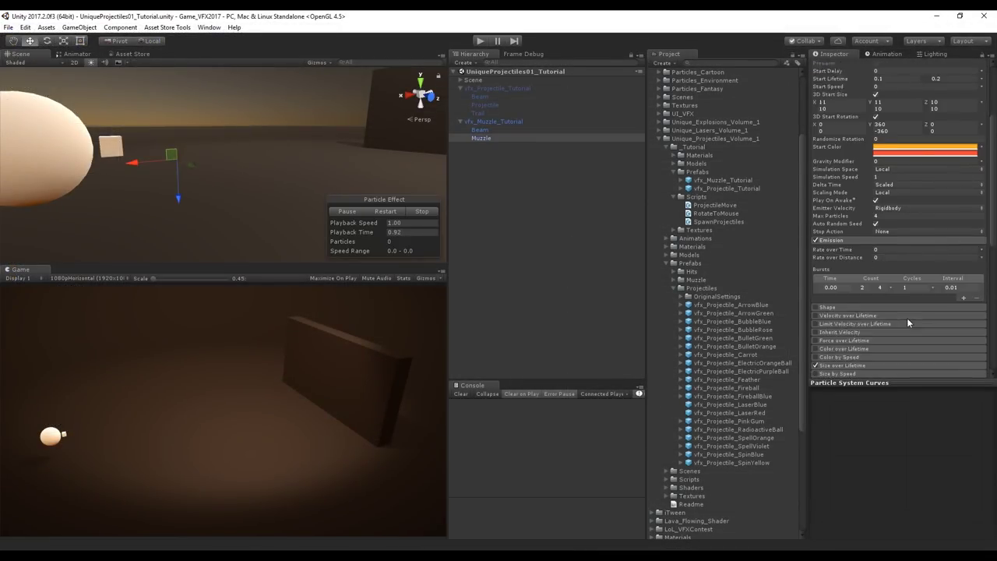
pyautogui.click(971, 304)
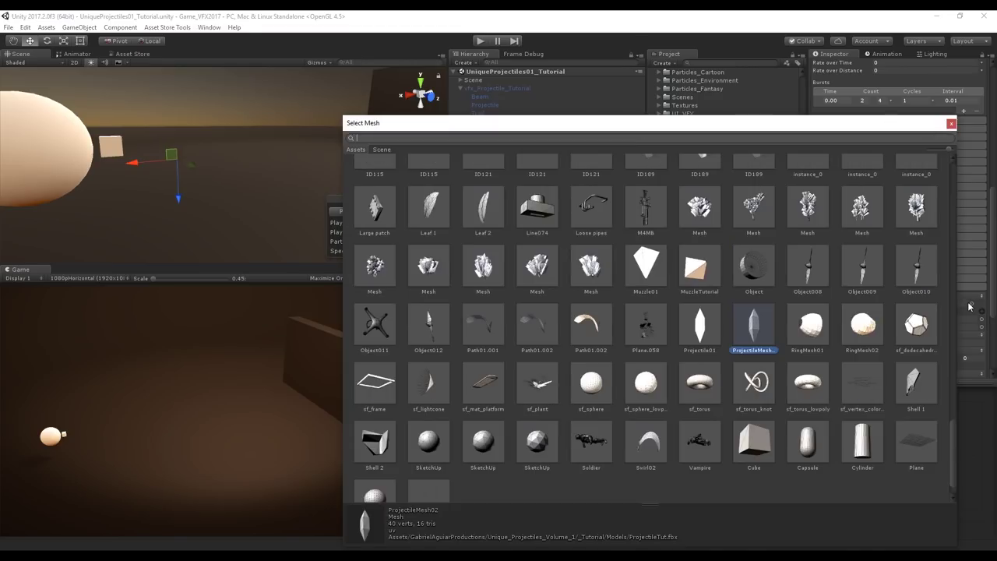
pyautogui.write('muzz')
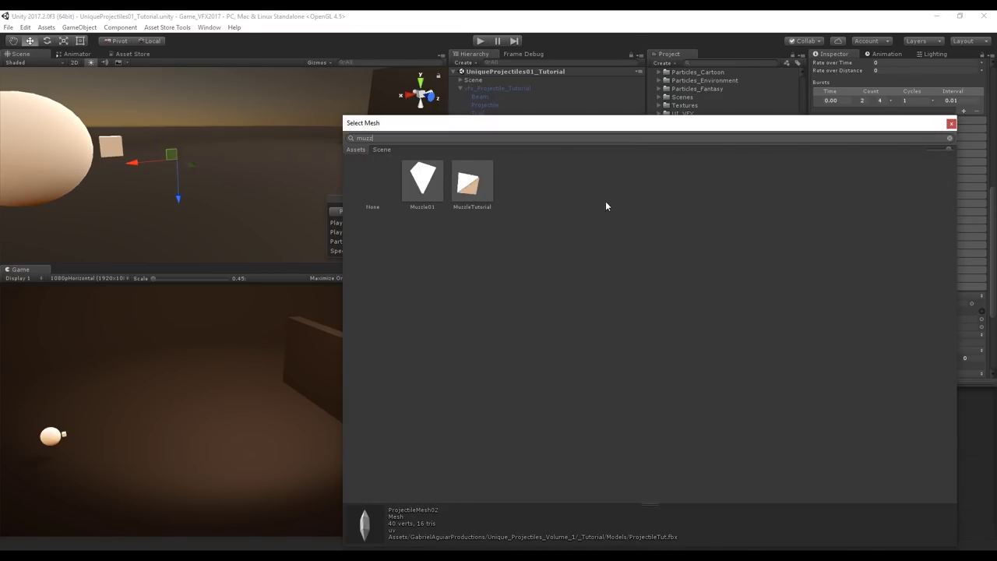
pyautogui.click(480, 178)
pyautogui.doubleClick(478, 189)
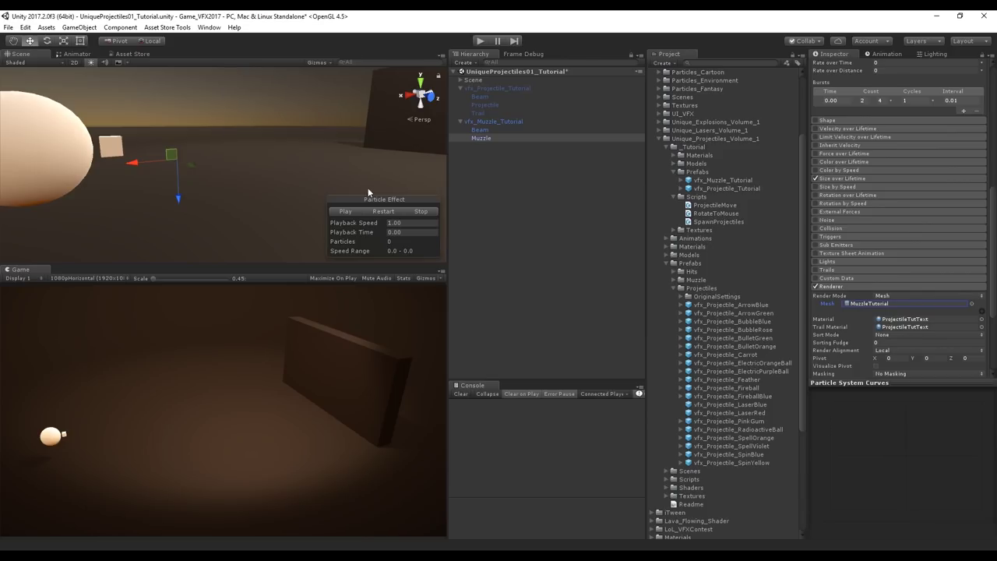
pyautogui.click(378, 210)
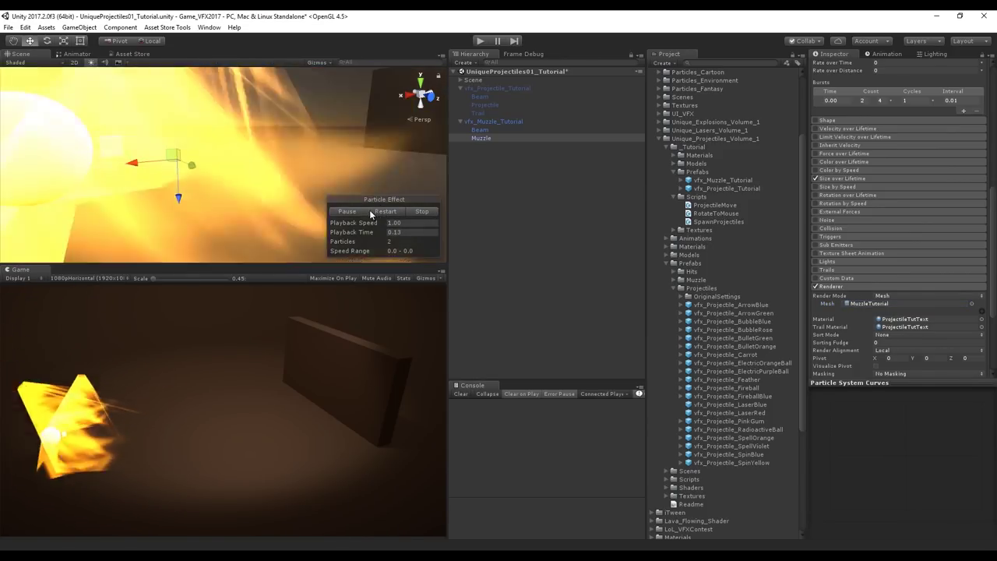
pyautogui.scroll(-2, 314, 173)
pyautogui.scroll(5, 877, 239)
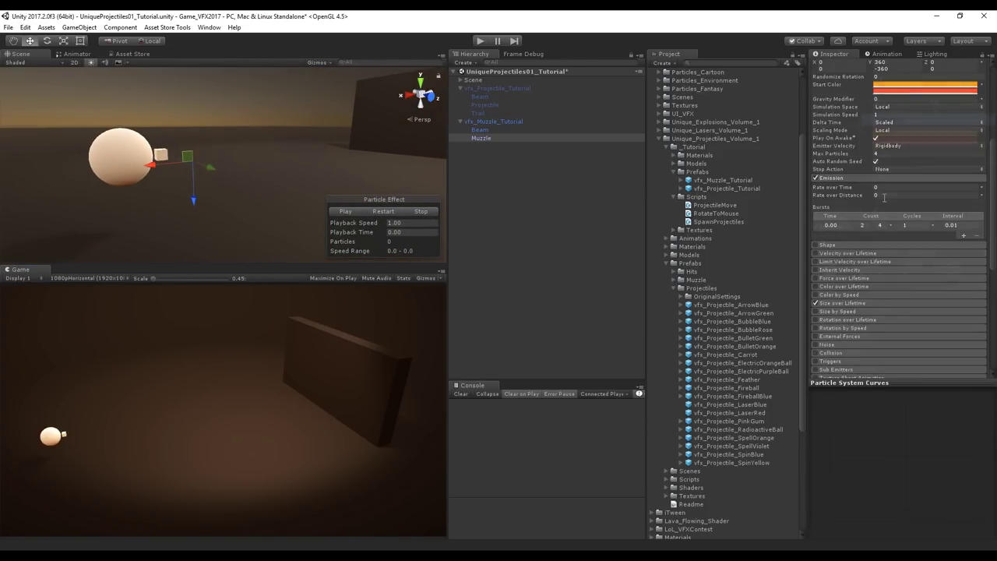
pyautogui.click(378, 209)
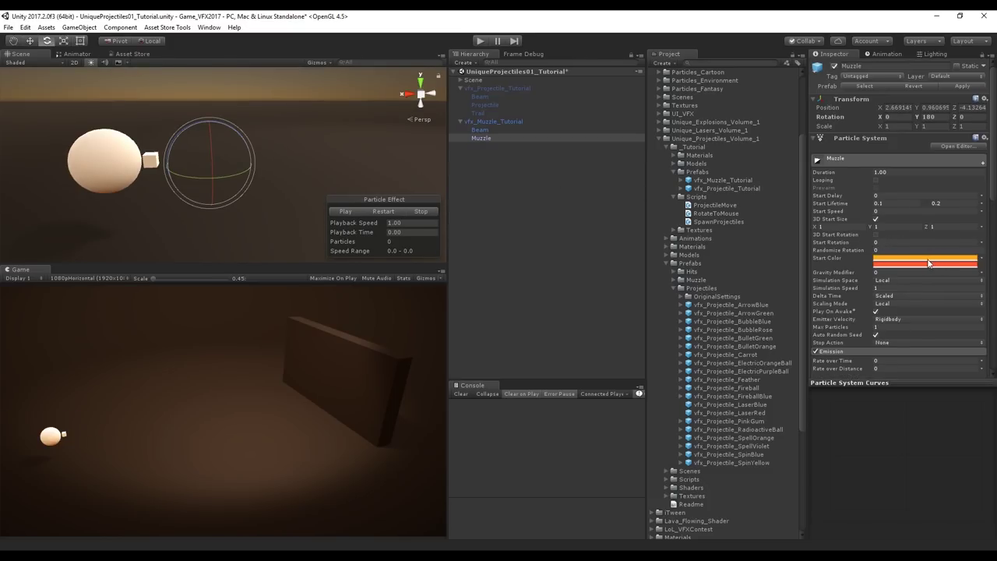
# Set the Muzzle's 3D Start Size to random between two constants, 0.7 and 0.5 on X, Y and Z.
pyautogui.scroll(-2, 912, 304)
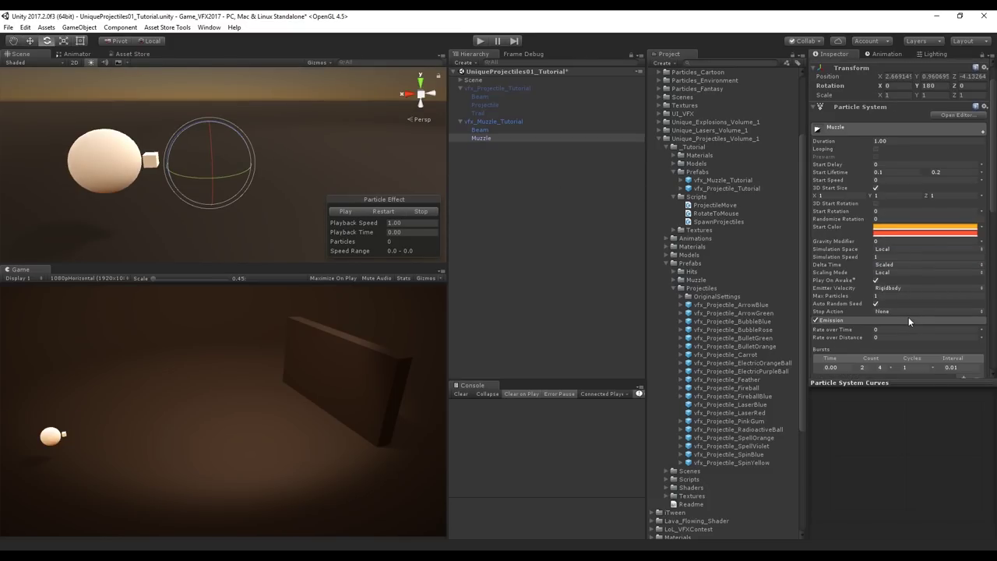
pyautogui.click(848, 196)
pyautogui.click(982, 196)
pyautogui.click(896, 224)
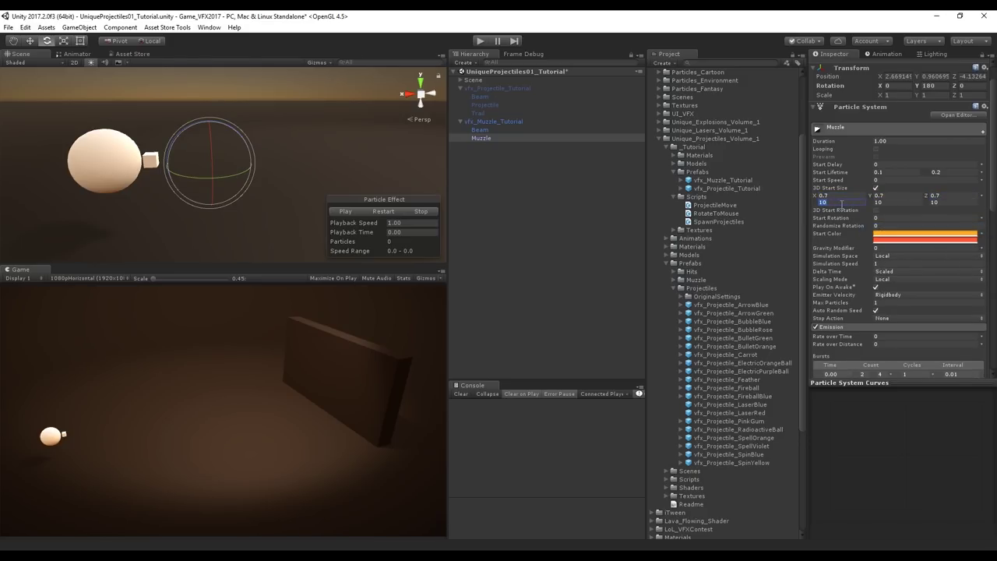
pyautogui.write('.5')
pyautogui.press('Tab')
pyautogui.write('.5')
pyautogui.press('Tab')
pyautogui.write('.5')
# Enable 3D Start Rotation for the Muzzle with X between 360 and -360, set Max Particles to 4 and replay the effect.
pyautogui.click(876, 212)
pyautogui.click(838, 219)
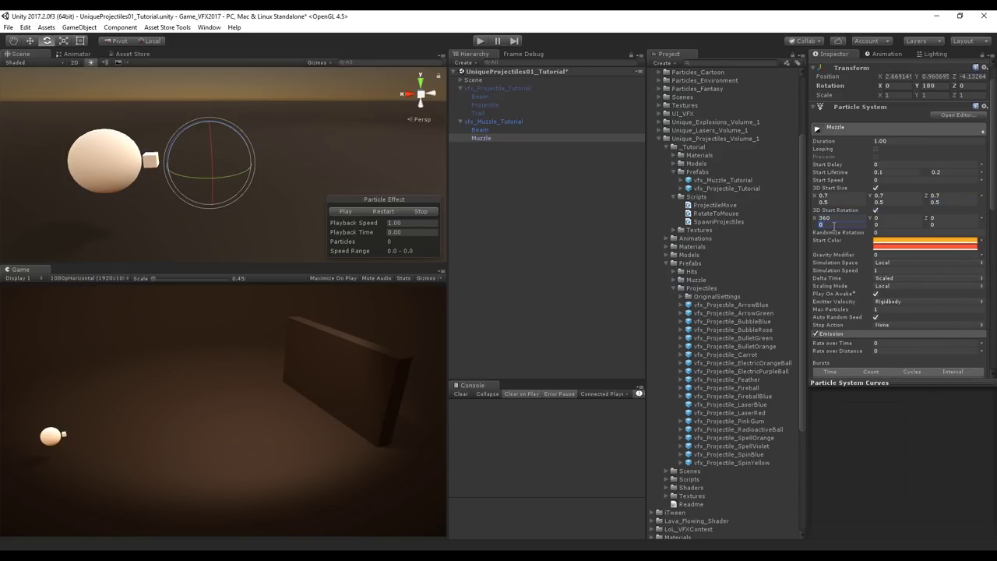
pyautogui.click(384, 211)
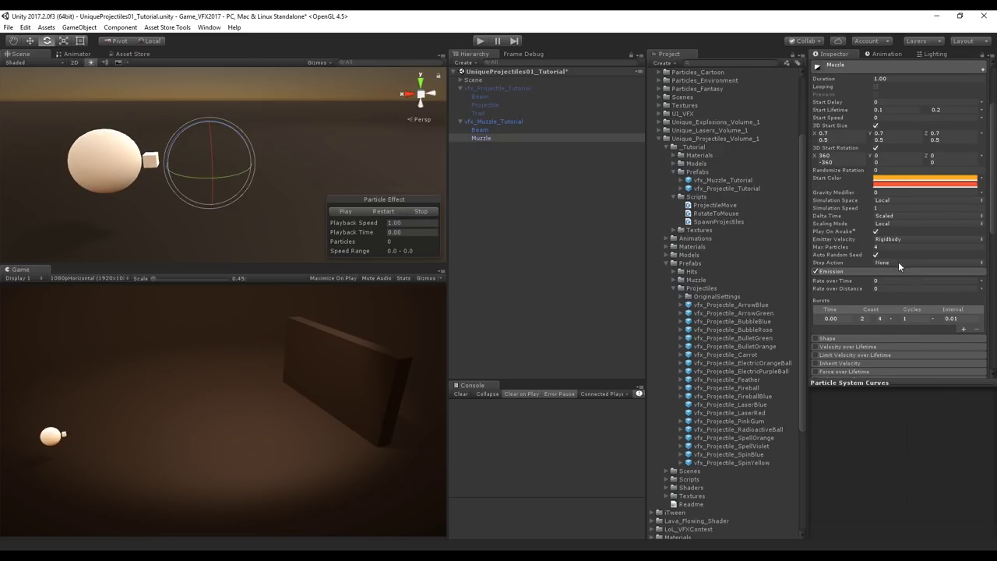
# Set the Muzzle object's Transform position to 0, 0, 0.
pyautogui.scroll(3, 902, 267)
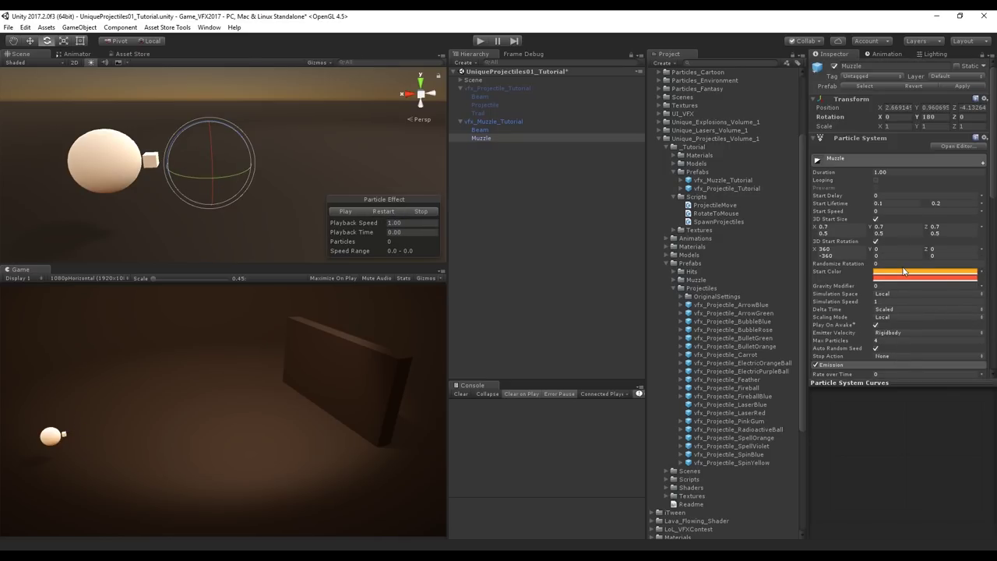
pyautogui.click(897, 107)
pyautogui.write('0')
pyautogui.press('Tab')
pyautogui.write('0')
pyautogui.press('Tab')
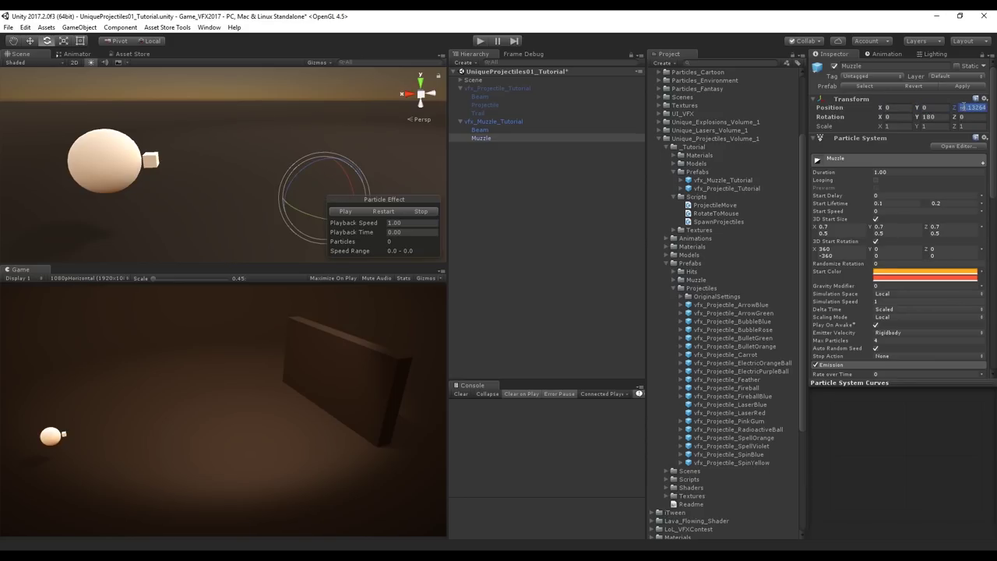
pyautogui.write('0')
# Set the position of the Beam under vfx_Muzzle_Tutorial to 0 on X, Y and Z.
pyautogui.click(524, 122)
pyautogui.click(522, 132)
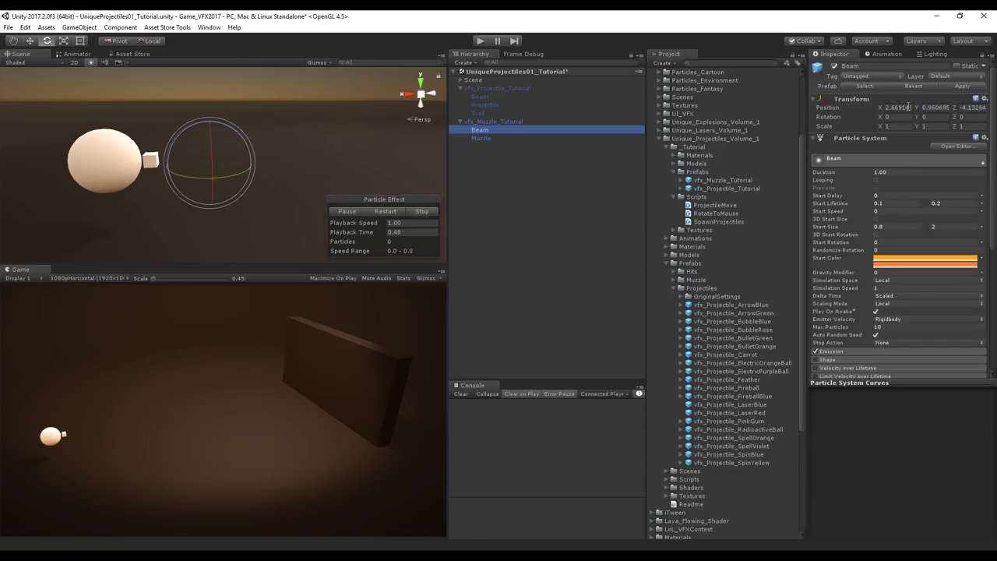
pyautogui.click(896, 108)
pyautogui.write('0')
pyautogui.click(932, 108)
pyautogui.write('0')
pyautogui.click(962, 110)
# Move the vfx_Muzzle_Tutorial parent object in front of the small cube attached to the sphere.
pyautogui.click(493, 121)
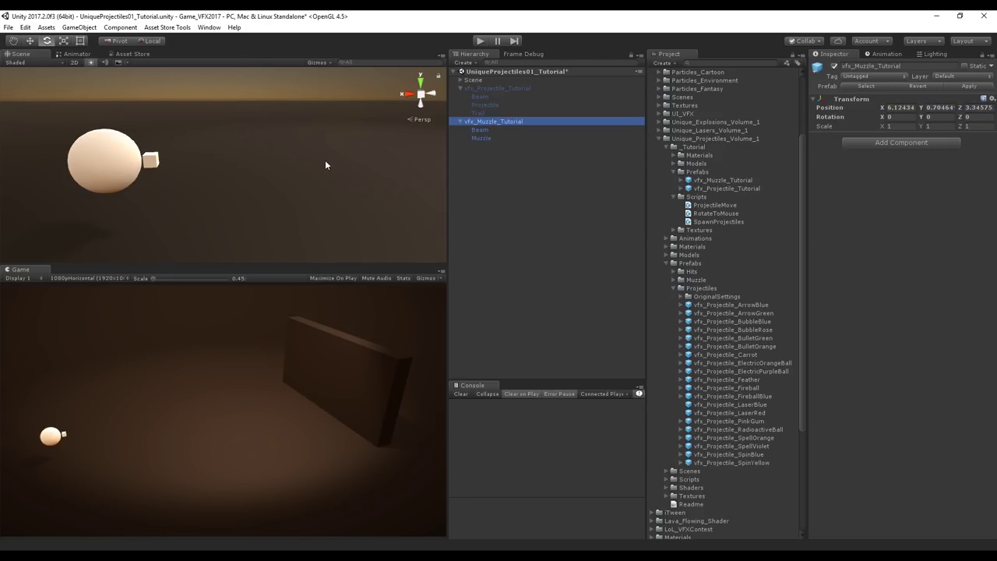
pyautogui.press('f')
pyautogui.press('w')
pyautogui.moveTo(289, 179); pyautogui.dragTo(290, 118)
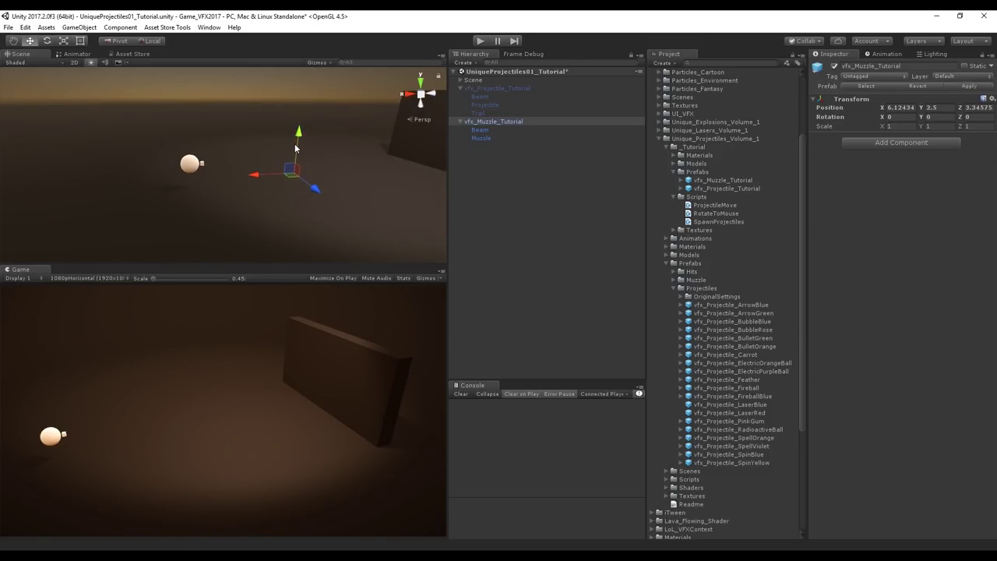
pyautogui.click(420, 81)
pyautogui.moveTo(222, 136); pyautogui.dragTo(208, 169)
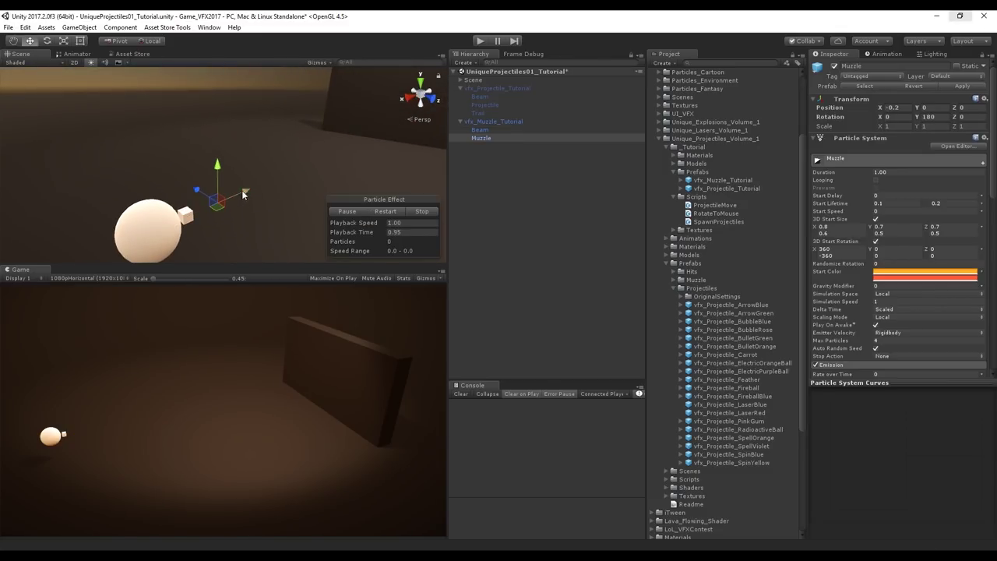
# Duplicate the Beam under vfx_Muzzle_Tutorial and rename the copy Particles.
pyautogui.click(485, 131)
pyautogui.hotkey('ctrl', 'd')
pyautogui.click(492, 146)
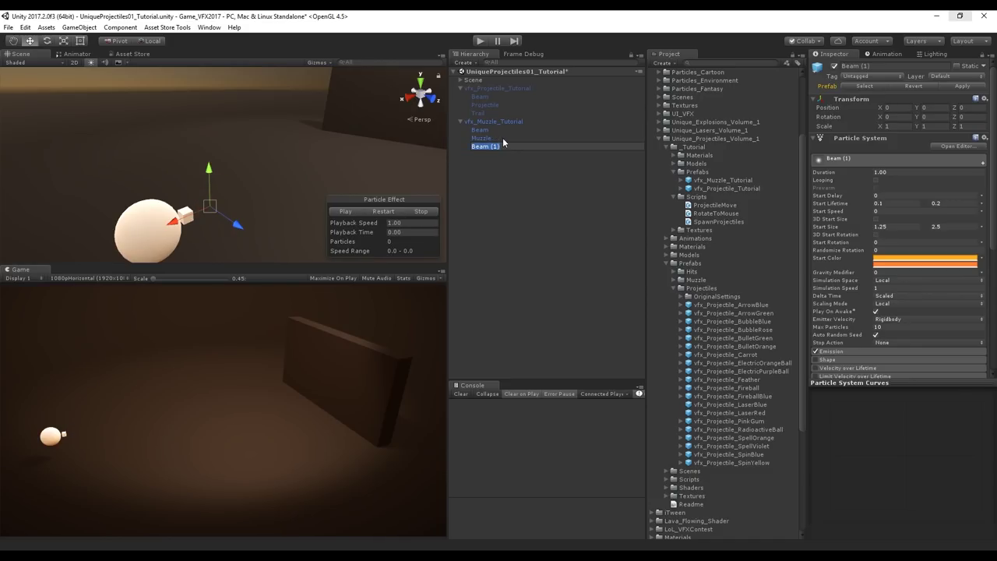
pyautogui.write('Particles')
pyautogui.press('Return')
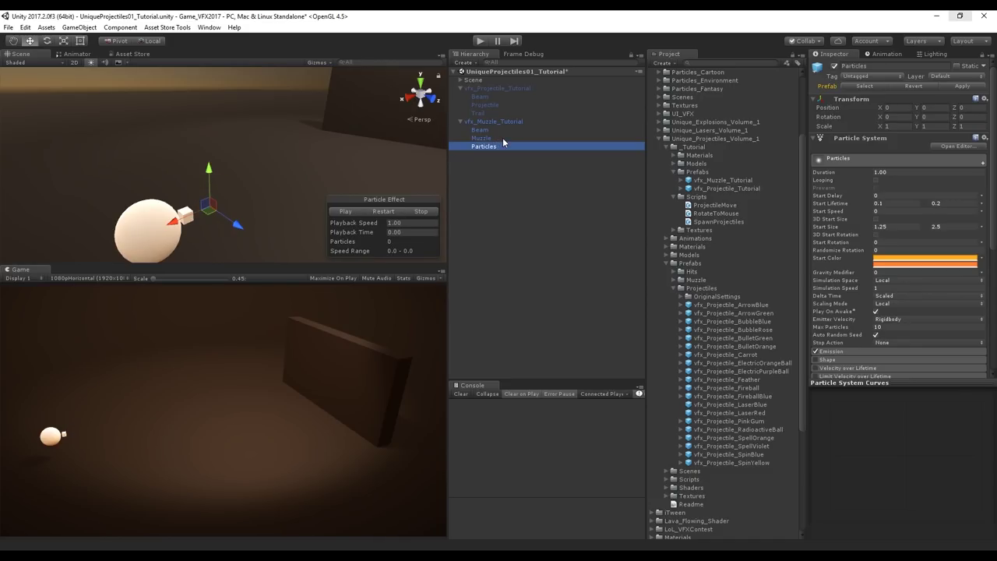
# Set the Start Size of Particles to random between 0.05 and 0.2.
pyautogui.click(893, 225)
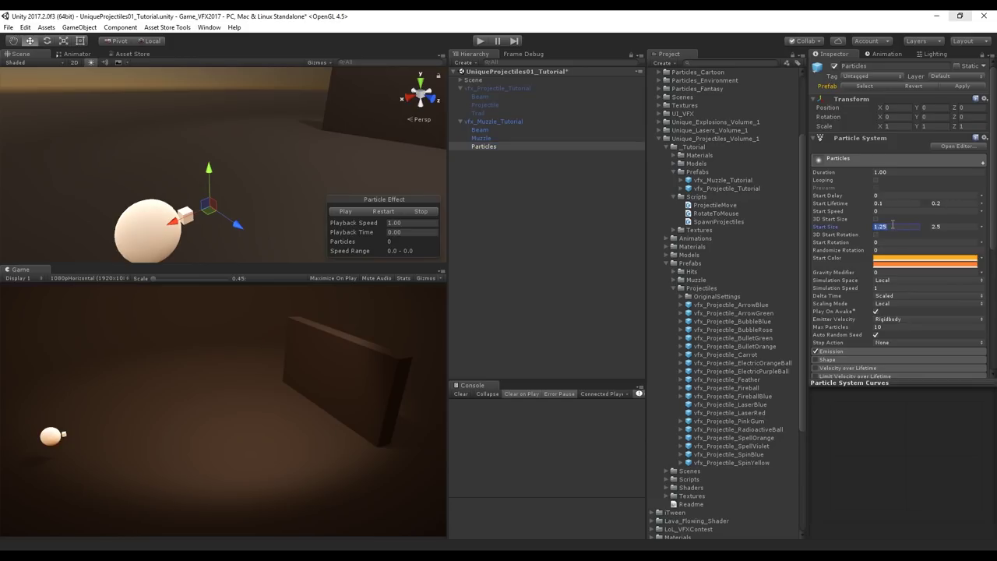
pyautogui.write('0.1')
pyautogui.click(951, 227)
pyautogui.click(912, 225)
pyautogui.click(945, 226)
pyautogui.write('0.2')
# For Particles, set Max Particles to 50, the emission burst count to 30–50 and Start Lifetime to 0.5–1.5.
pyautogui.scroll(-2, 921, 275)
pyautogui.scroll(-2, 922, 279)
pyautogui.click(850, 289)
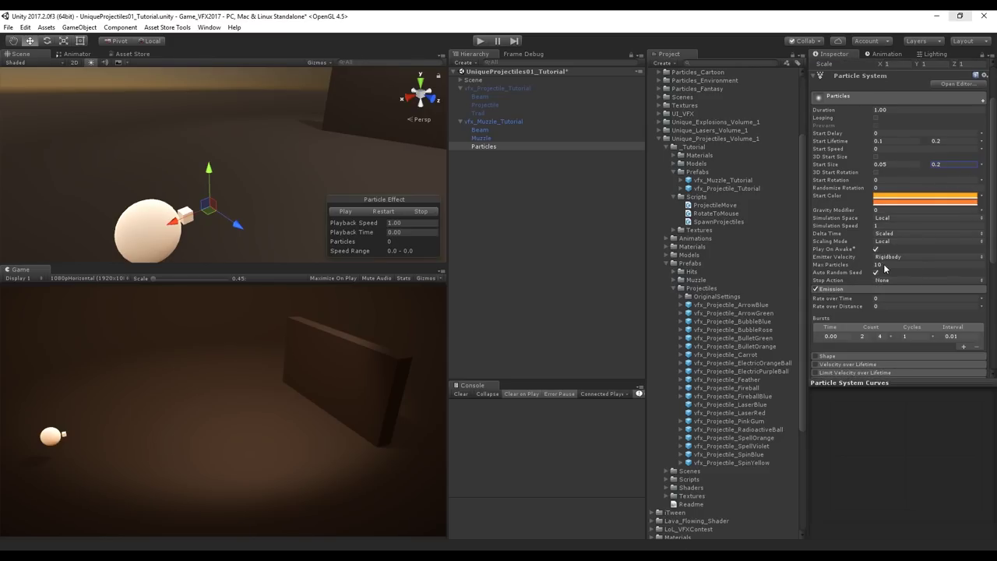
pyautogui.click(881, 265)
pyautogui.write('50')
pyautogui.write('.5')
pyautogui.click(947, 144)
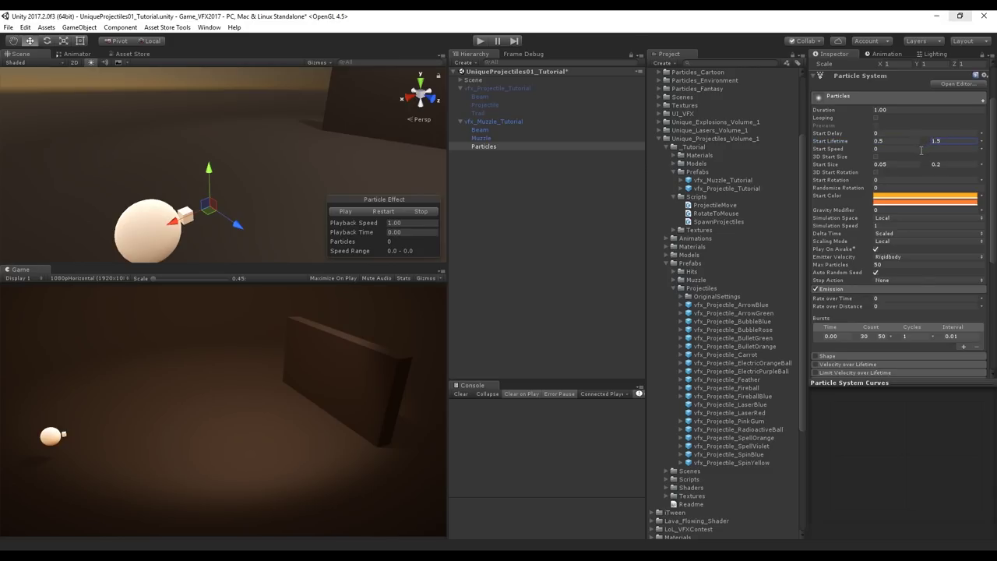
# Make the Start Speed of Particles random between two constants, 1 and 10.
pyautogui.click(981, 149)
pyautogui.click(943, 180)
pyautogui.write('0')
pyautogui.click(937, 148)
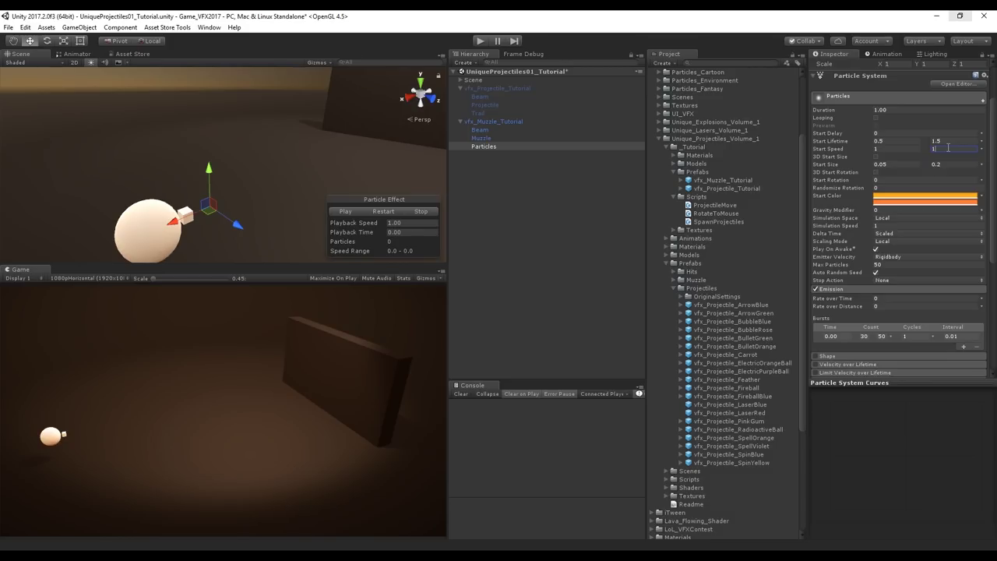
# Enable the cone Shape for Particles with radius 0.1 and angle 10, and replay the effect to check the spray.
pyautogui.scroll(-3, 885, 295)
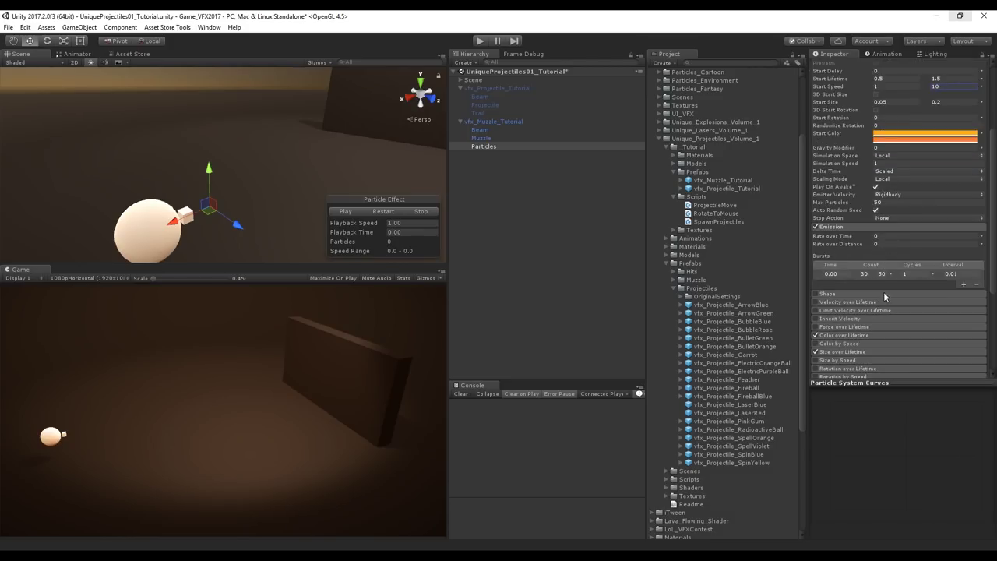
pyautogui.click(827, 294)
pyautogui.moveTo(209, 161); pyautogui.dragTo(222, 203)
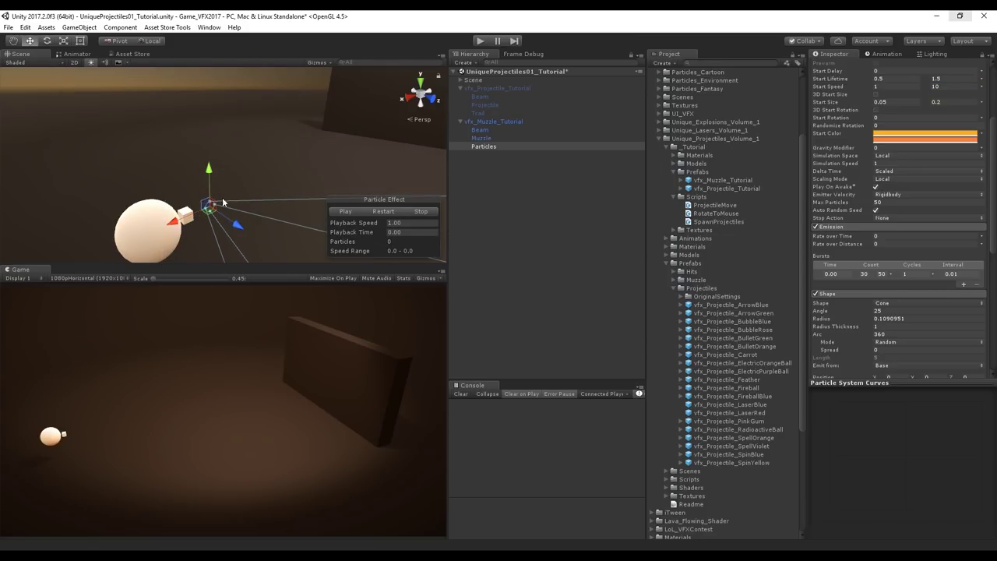
pyautogui.click(888, 317)
pyautogui.write('1')
pyautogui.click(890, 311)
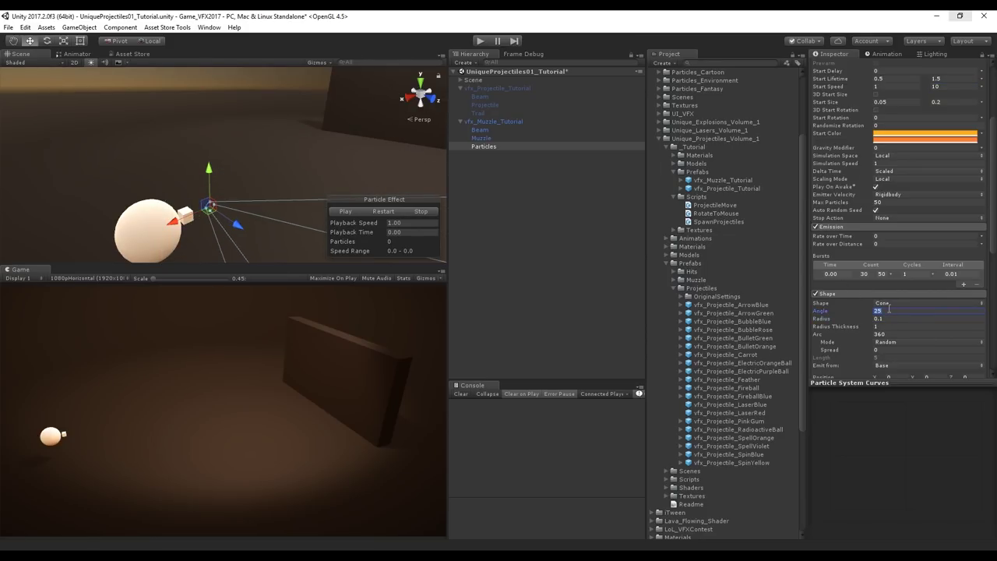
pyautogui.write('10')
pyautogui.click(383, 213)
pyautogui.click(384, 213)
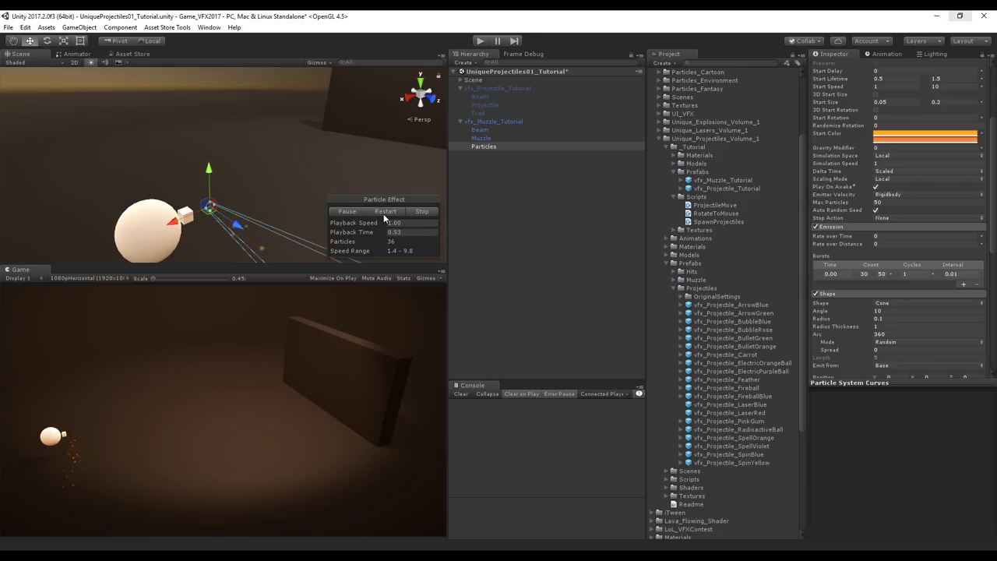
pyautogui.scroll(-5, 243, 195)
pyautogui.scroll(-5, 260, 198)
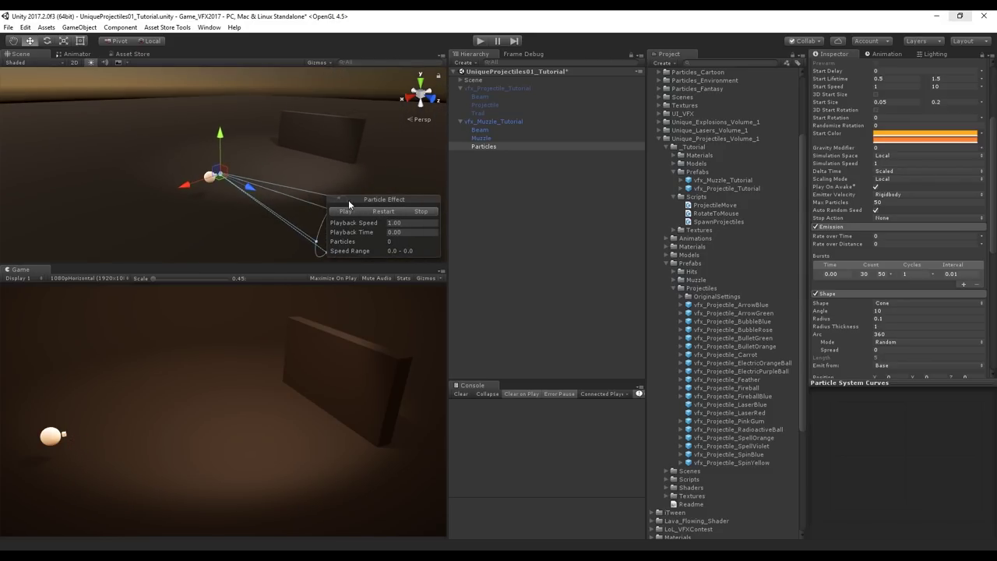
pyautogui.click(388, 210)
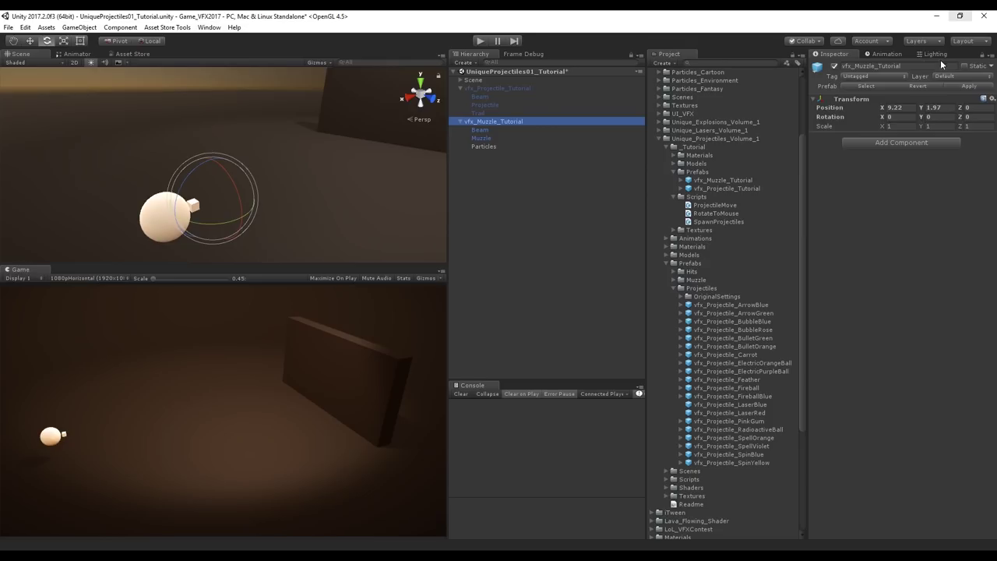
pyautogui.click(552, 190)
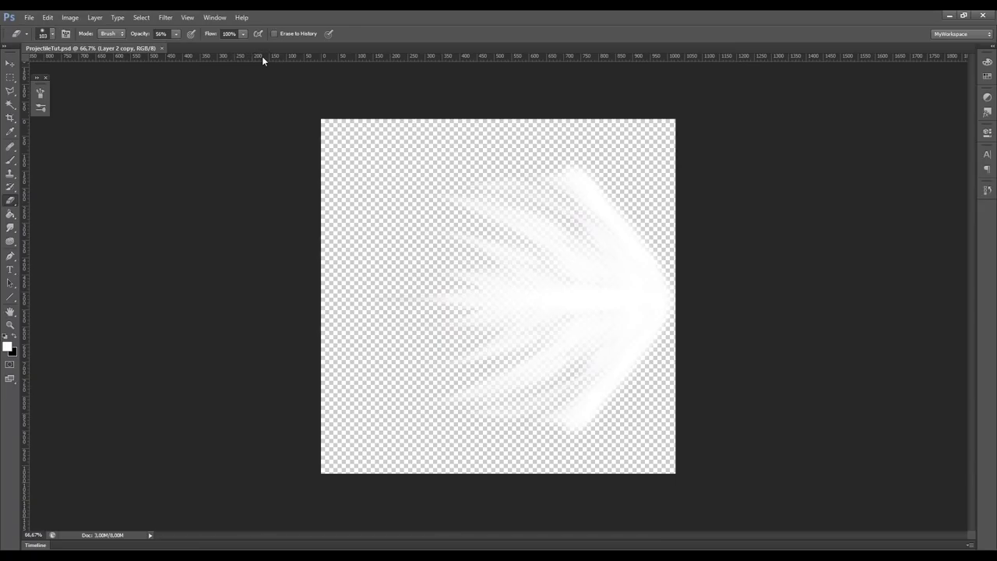
# Switch to Photoshop, create a 500 × 500 pixel document named MuzzleTut and show its layers.
pyautogui.hotkey('ctrl', 'n')
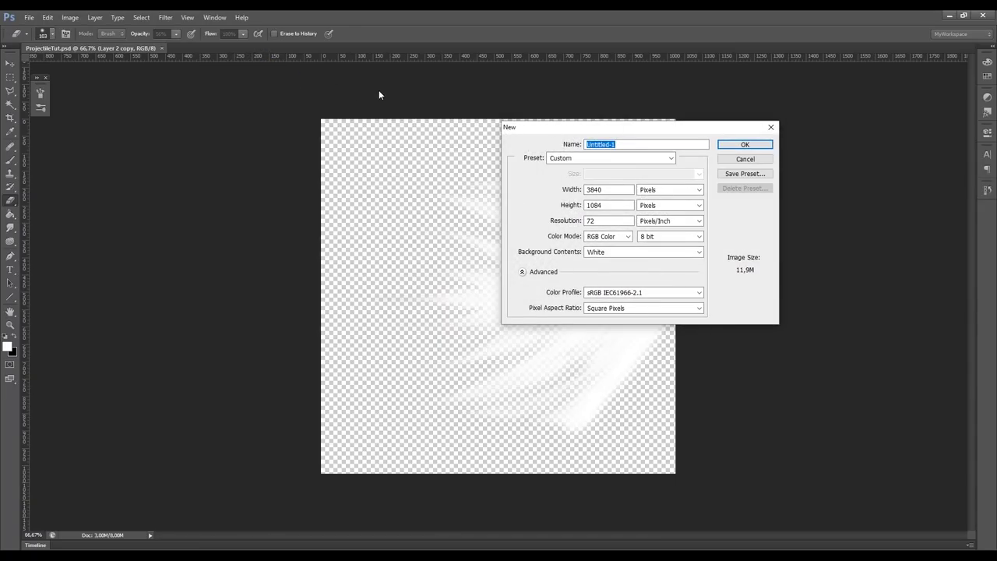
pyautogui.write('M')
pyautogui.press('Tab')
pyautogui.press('Tab')
pyautogui.write('500')
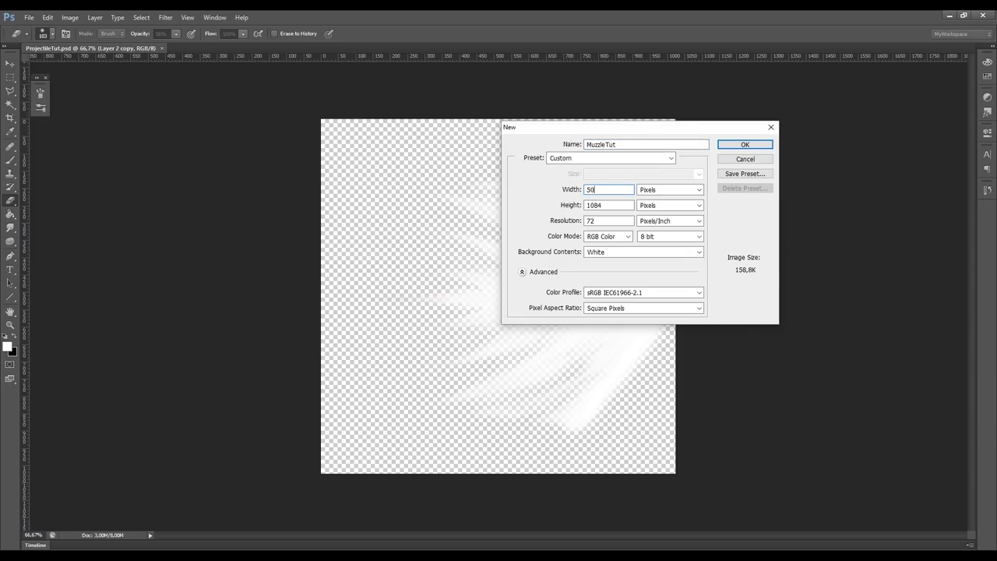
pyautogui.press('Tab')
pyautogui.press('Tab')
pyautogui.write('500')
pyautogui.click(745, 144)
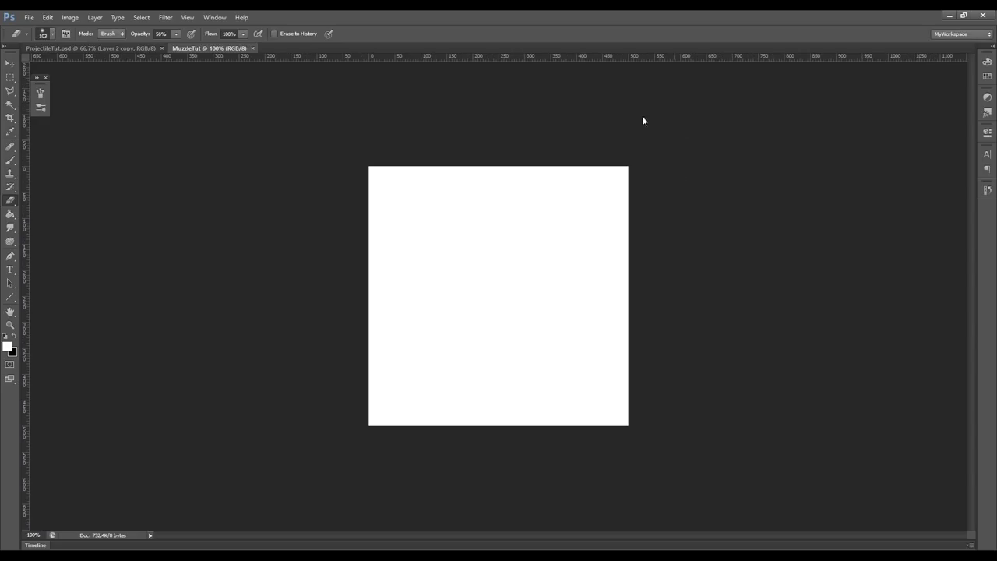
pyautogui.press('F7')
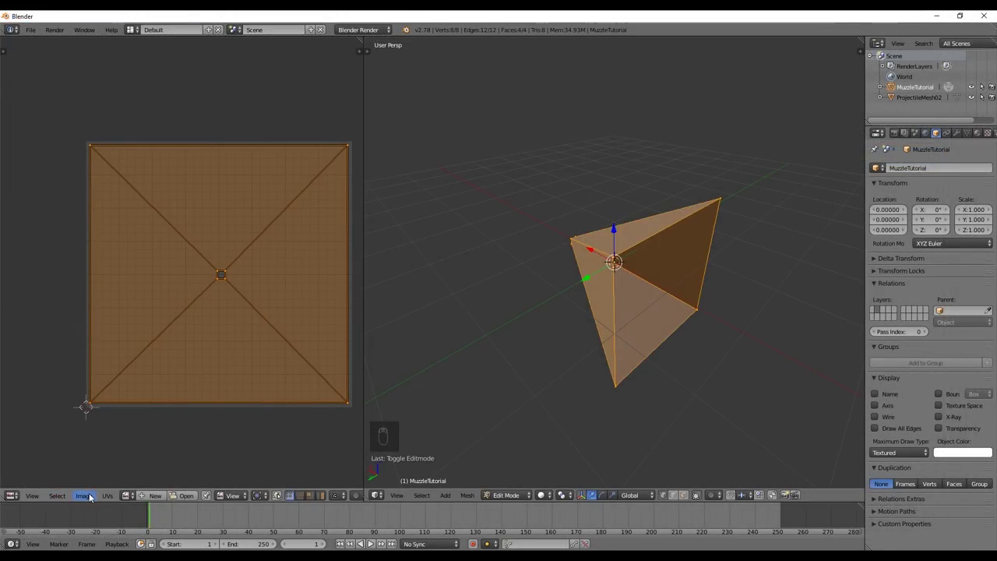
# Switch to Blender and export the muzzle mesh's UV layout as the PNG image MuzzleUV into the Elements folder.
pyautogui.click(107, 496)
pyautogui.click(183, 227)
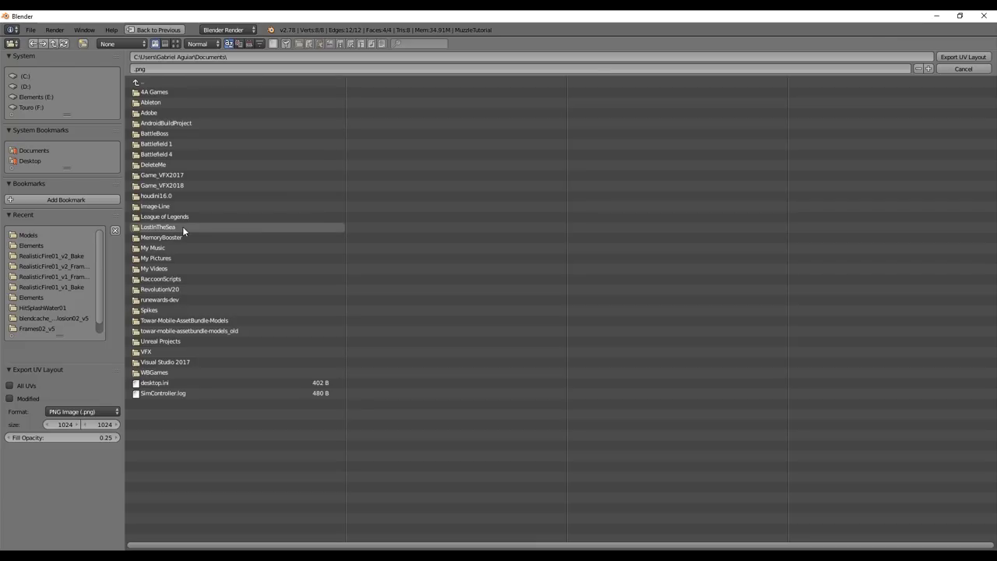
pyautogui.click(31, 256)
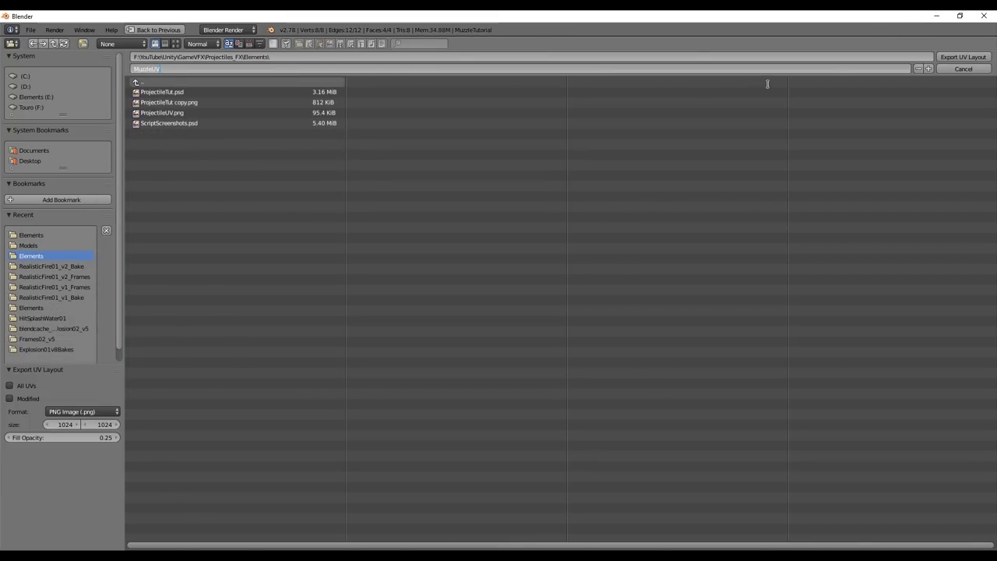
pyautogui.press('Return')
pyautogui.click(964, 57)
pyautogui.click(937, 17)
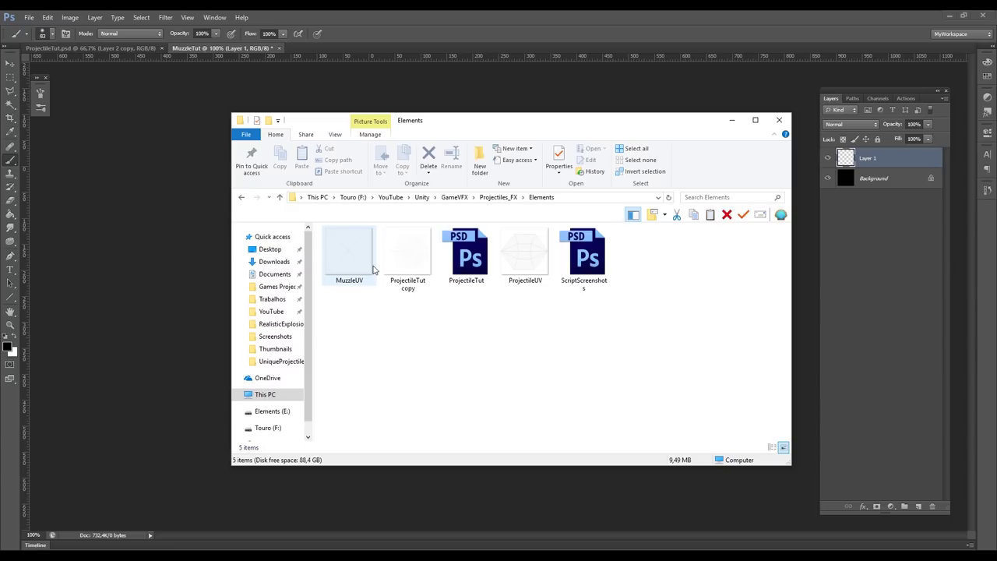
# Place the MuzzleUV image into the MuzzleTut document in Photoshop, set its opacity to 37% and add a new layer above it.
pyautogui.click(343, 253)
pyautogui.moveTo(447, 116); pyautogui.dragTo(746, 191)
pyautogui.moveTo(658, 310); pyautogui.dragTo(478, 257)
pyautogui.press('Return')
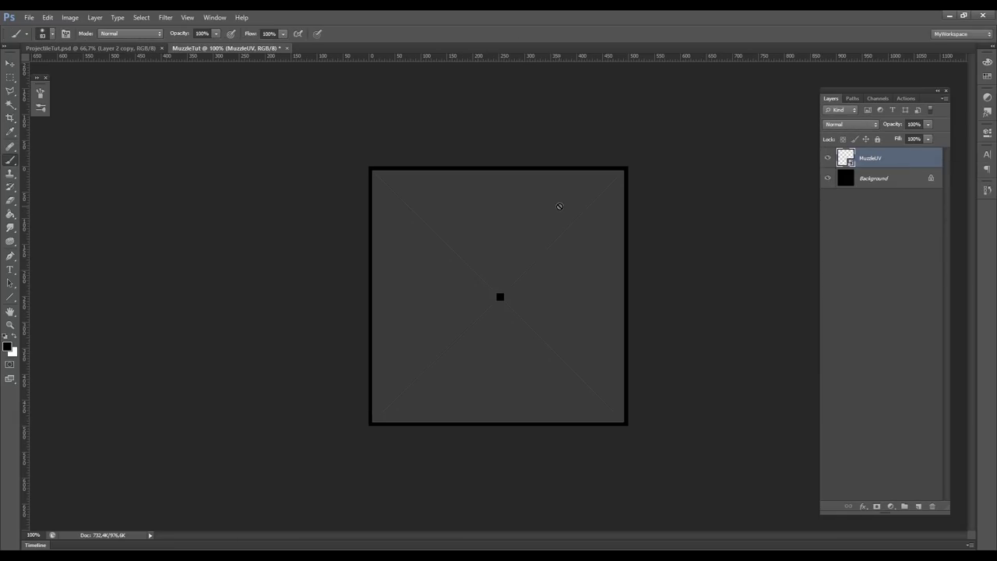
pyautogui.hotkey('ctrl', 'shift', 'n')
pyautogui.press('Return')
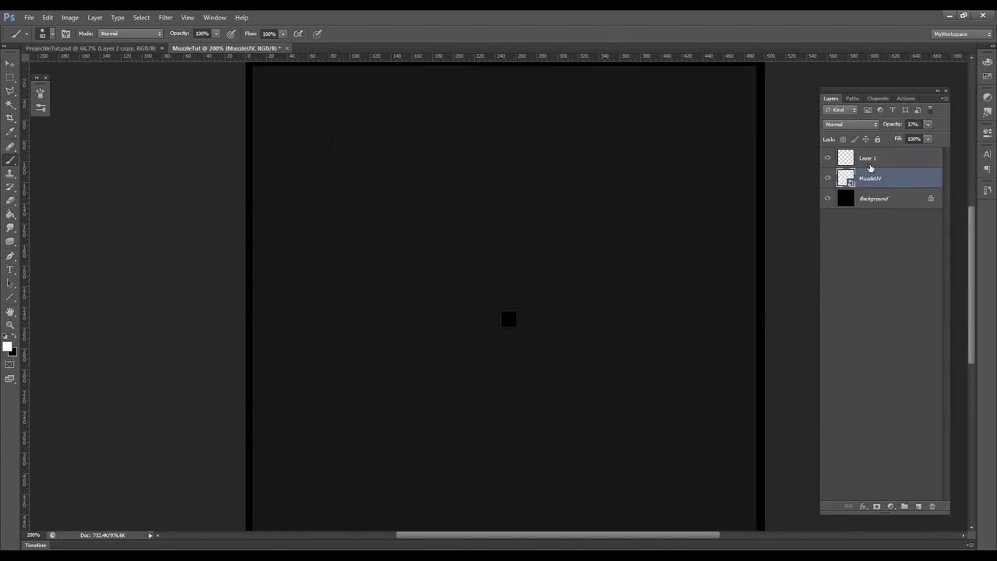
# Paint soft white rays outward from around the central square in all directions on Layer 1, and hide the MuzzleUV guide layer.
pyautogui.moveTo(483, 310)
pyautogui.mouseDown()
pyautogui.moveTo(343, 177)
pyautogui.moveTo(376, 145)
pyautogui.mouseUp()
pyautogui.moveTo(499, 296); pyautogui.dragTo(457, 132)
pyautogui.click(520, 280)
pyautogui.moveTo(521, 281); pyautogui.dragTo(537, 122)
pyautogui.moveTo(528, 274); pyautogui.dragTo(635, 125)
pyautogui.moveTo(538, 290); pyautogui.dragTo(714, 159)
pyautogui.moveTo(520, 306); pyautogui.dragTo(687, 292)
pyautogui.moveTo(539, 336); pyautogui.dragTo(684, 414)
pyautogui.moveTo(537, 338)
pyautogui.mouseDown()
pyautogui.moveTo(674, 494)
pyautogui.moveTo(618, 517)
pyautogui.mouseUp()
pyautogui.moveTo(508, 343); pyautogui.dragTo(541, 507)
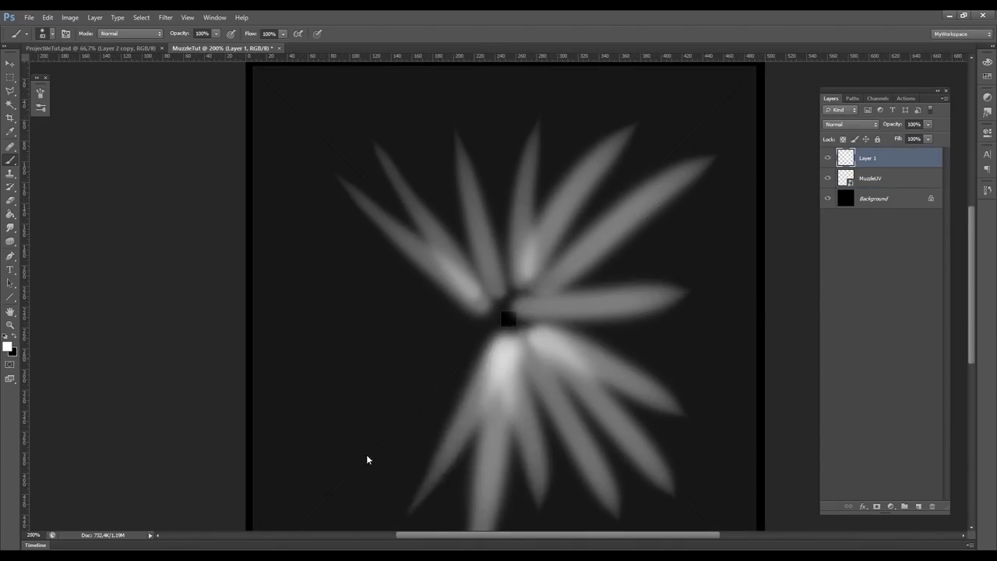
pyautogui.moveTo(484, 304); pyautogui.dragTo(324, 264)
pyautogui.moveTo(477, 340); pyautogui.dragTo(344, 422)
pyautogui.moveTo(467, 348); pyautogui.dragTo(366, 440)
pyautogui.moveTo(369, 370); pyautogui.dragTo(297, 322)
pyautogui.click(828, 178)
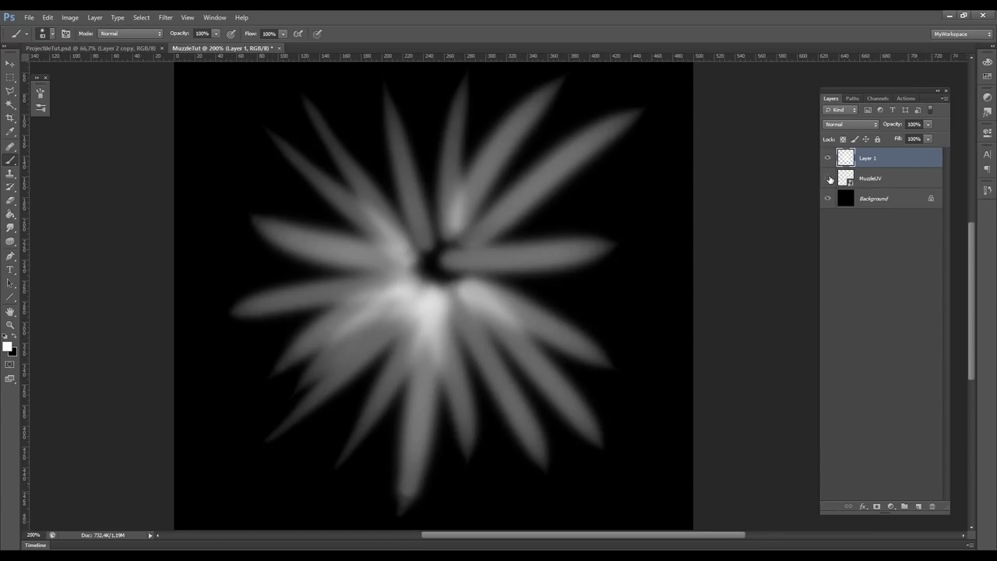
# Paint many more soft white rays outward from around the centre on Layer 1 to form a dense burst in all directions.
pyautogui.moveTo(441, 223); pyautogui.dragTo(435, 262)
pyautogui.keyDown('ctrl'); pyautogui.click(435, 263); pyautogui.keyUp('ctrl')
pyautogui.keyDown('alt'); pyautogui.moveTo(422, 245); pyautogui.dragTo(345, 236, button='right'); pyautogui.keyUp('alt')
pyautogui.moveTo(396, 300); pyautogui.dragTo(359, 224)
pyautogui.moveTo(397, 304); pyautogui.dragTo(351, 190)
pyautogui.moveTo(401, 303)
pyautogui.mouseDown()
pyautogui.moveTo(377, 179)
pyautogui.moveTo(399, 165)
pyautogui.mouseUp()
pyautogui.moveTo(439, 296); pyautogui.dragTo(457, 107)
pyautogui.moveTo(430, 298)
pyautogui.mouseDown()
pyautogui.moveTo(439, 91)
pyautogui.moveTo(525, 121)
pyautogui.mouseUp()
pyautogui.moveTo(461, 299)
pyautogui.mouseDown()
pyautogui.moveTo(597, 165)
pyautogui.moveTo(662, 224)
pyautogui.mouseUp()
pyautogui.moveTo(470, 315)
pyautogui.mouseDown()
pyautogui.moveTo(619, 289)
pyautogui.moveTo(670, 342)
pyautogui.mouseUp()
pyautogui.moveTo(549, 359)
pyautogui.mouseDown()
pyautogui.moveTo(454, 207)
pyautogui.moveTo(586, 264)
pyautogui.mouseUp()
pyautogui.moveTo(399, 210); pyautogui.dragTo(598, 360)
pyautogui.moveTo(393, 229); pyautogui.dragTo(567, 393)
pyautogui.moveTo(389, 237); pyautogui.dragTo(555, 430)
pyautogui.moveTo(385, 243); pyautogui.dragTo(525, 442)
pyautogui.moveTo(379, 247)
pyautogui.mouseDown()
pyautogui.moveTo(461, 486)
pyautogui.moveTo(407, 500)
pyautogui.mouseUp()
pyautogui.moveTo(353, 254)
pyautogui.mouseDown()
pyautogui.moveTo(370, 515)
pyautogui.moveTo(308, 483)
pyautogui.mouseUp()
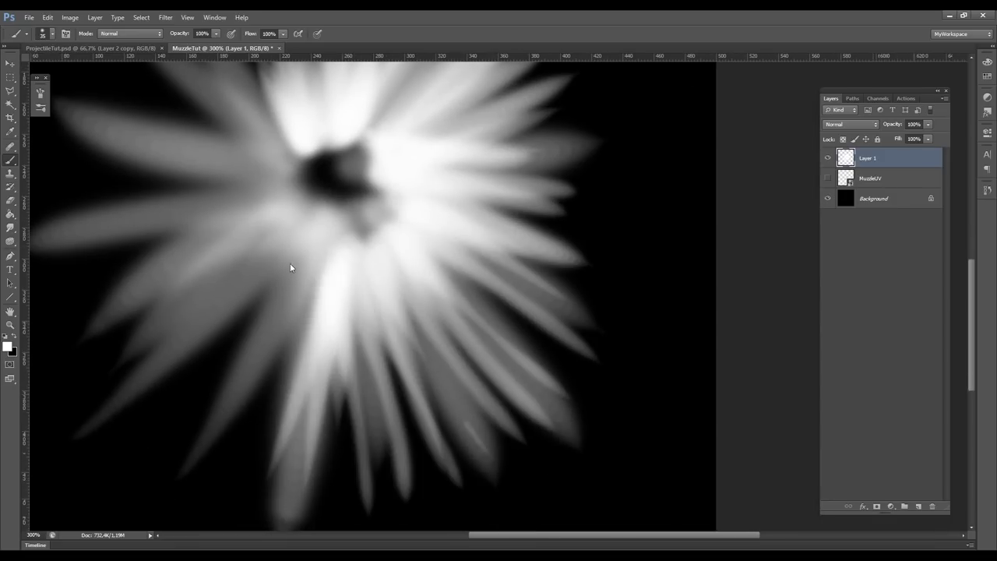
pyautogui.moveTo(313, 257); pyautogui.dragTo(236, 483)
pyautogui.moveTo(276, 231)
pyautogui.mouseDown()
pyautogui.moveTo(358, 269)
pyautogui.moveTo(210, 367)
pyautogui.mouseUp()
pyautogui.moveTo(350, 237); pyautogui.dragTo(402, 300)
pyautogui.moveTo(397, 318); pyautogui.dragTo(214, 276)
pyautogui.moveTo(430, 321); pyautogui.dragTo(243, 269)
pyautogui.moveTo(413, 296)
pyautogui.mouseDown()
pyautogui.moveTo(299, 160)
pyautogui.moveTo(318, 180)
pyautogui.mouseUp()
pyautogui.moveTo(360, 274); pyautogui.dragTo(266, 219)
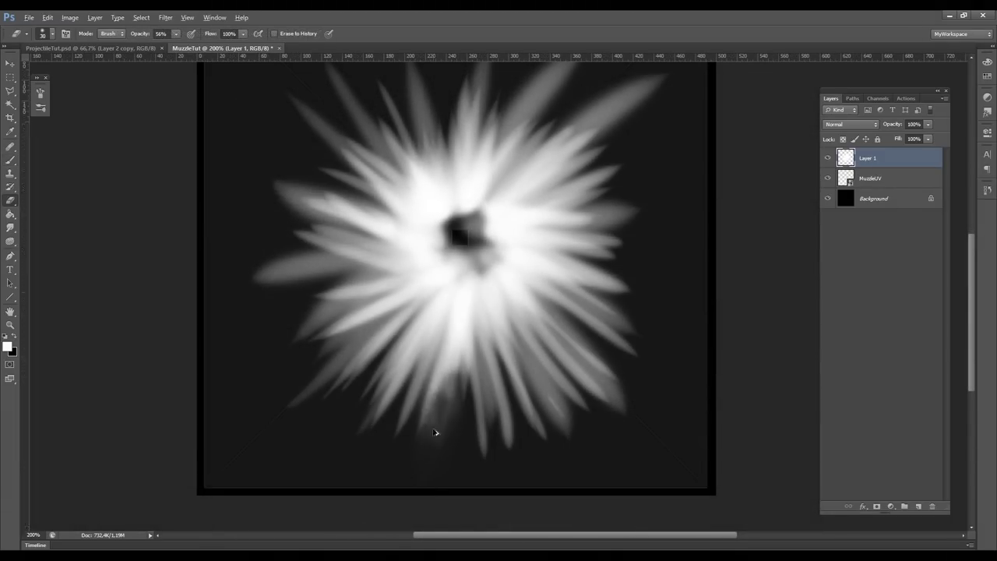
# Soften and trim the longest outer rays on Layer 1 with the Eraser at 56% opacity.
pyautogui.moveTo(439, 432); pyautogui.dragTo(423, 383)
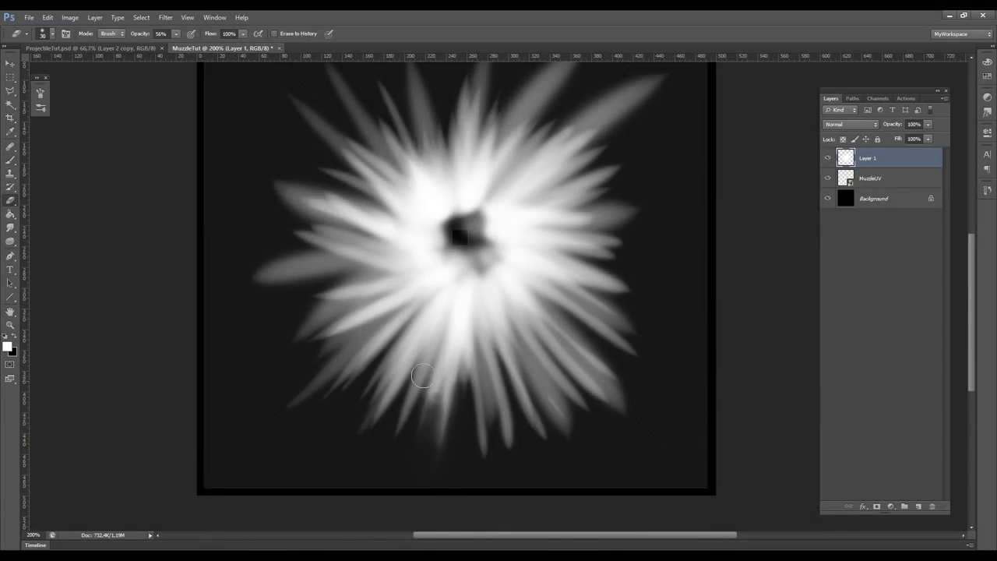
pyautogui.moveTo(385, 348); pyautogui.dragTo(360, 421)
pyautogui.moveTo(475, 195); pyautogui.dragTo(449, 327)
pyautogui.moveTo(547, 172); pyautogui.dragTo(521, 212)
pyautogui.moveTo(586, 251)
pyautogui.mouseDown()
pyautogui.moveTo(652, 187)
pyautogui.moveTo(539, 266)
pyautogui.mouseUp()
pyautogui.moveTo(543, 248)
pyautogui.mouseDown()
pyautogui.moveTo(556, 111)
pyautogui.moveTo(529, 222)
pyautogui.mouseUp()
# Fill the dark gaps around the central square with white and fade the outer rays with the Eraser at 23% opacity.
pyautogui.click(176, 34)
pyautogui.moveTo(177, 46); pyautogui.dragTo(158, 46)
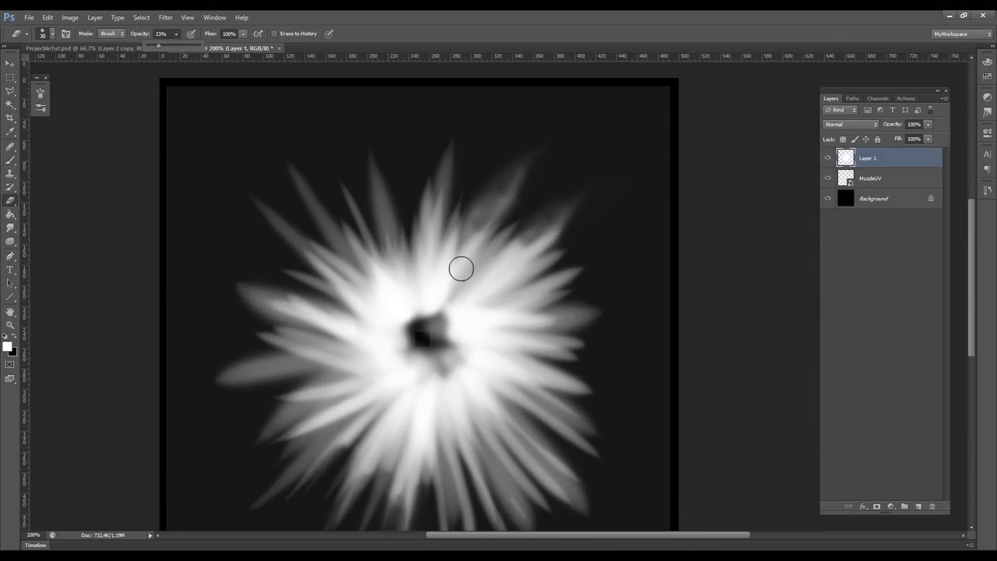
pyautogui.moveTo(421, 282); pyautogui.dragTo(417, 211)
pyautogui.keyDown('alt'); pyautogui.moveTo(449, 289); pyautogui.dragTo(437, 289, button='right'); pyautogui.keyUp('alt')
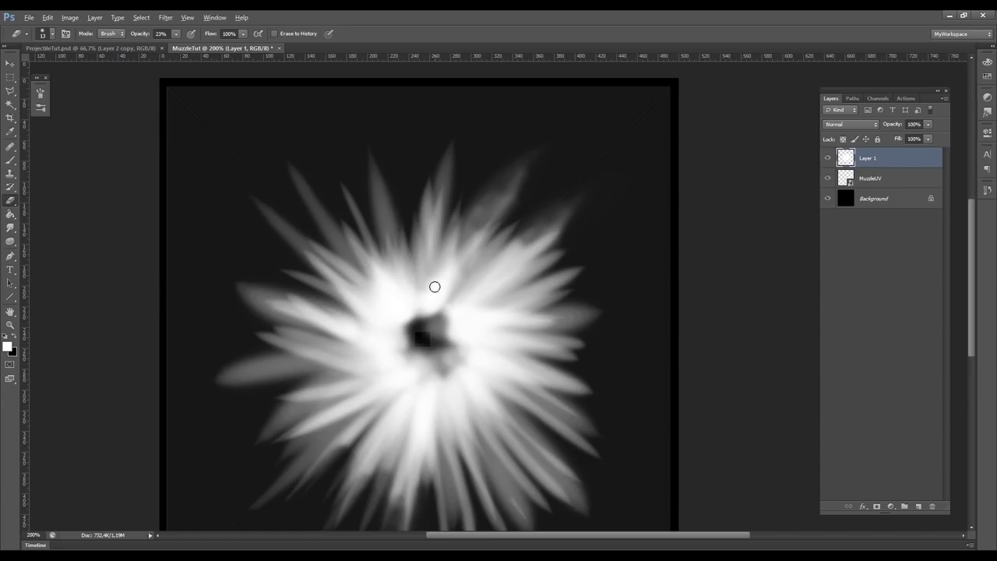
pyautogui.press('b')
pyautogui.moveTo(435, 290)
pyautogui.mouseDown()
pyautogui.moveTo(444, 382)
pyautogui.moveTo(445, 294)
pyautogui.moveTo(406, 327)
pyautogui.mouseUp()
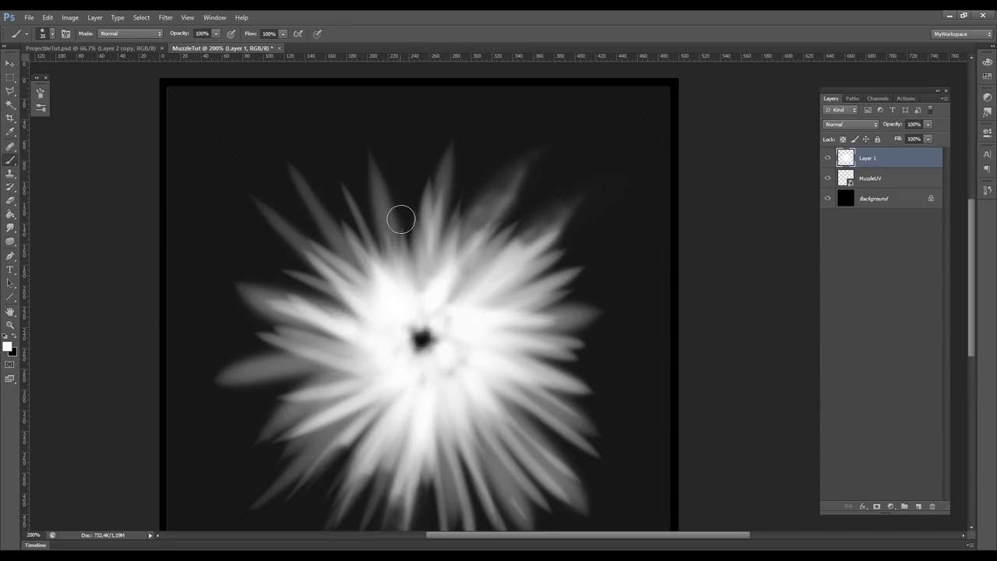
pyautogui.press('e')
pyautogui.moveTo(330, 220)
pyautogui.mouseDown()
pyautogui.moveTo(305, 278)
pyautogui.moveTo(262, 302)
pyautogui.mouseUp()
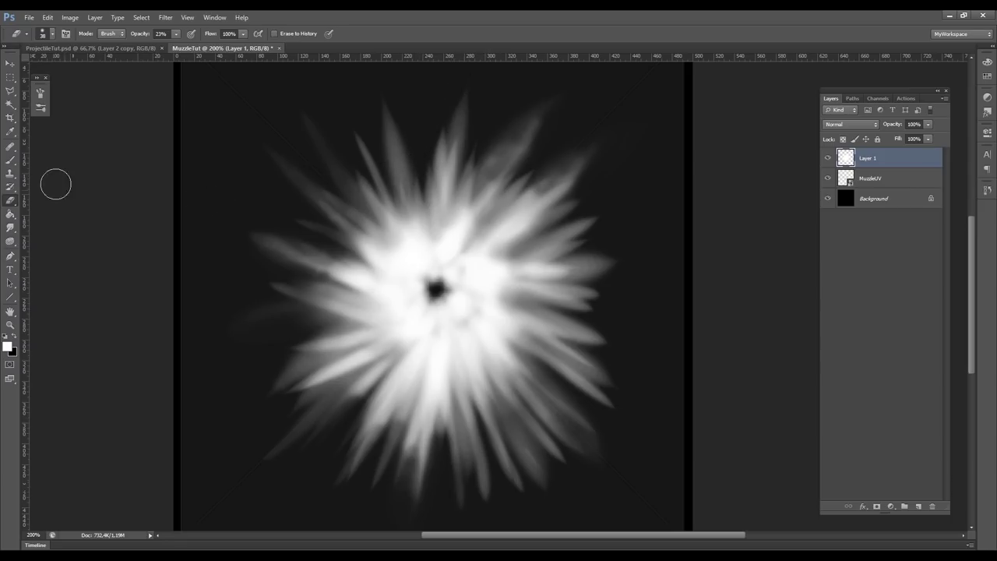
# Smudge the ray tips outward all around the burst with the Smudge tool at 56% strength.
pyautogui.click(10, 227)
pyautogui.keyDown('alt'); pyautogui.moveTo(406, 247); pyautogui.dragTo(372, 269, button='right'); pyautogui.keyUp('alt')
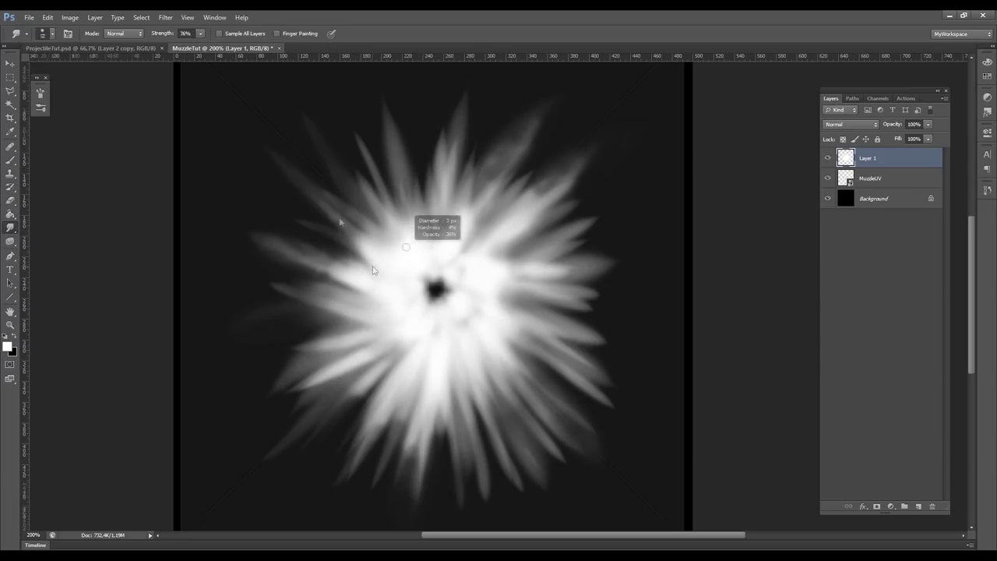
pyautogui.press('5')
pyautogui.press('6')
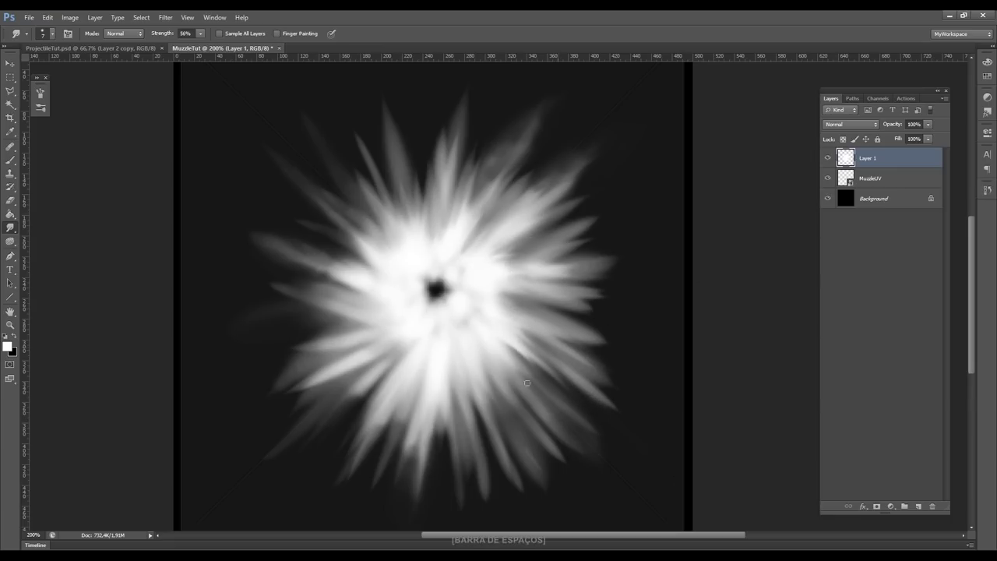
pyautogui.moveTo(482, 358); pyautogui.dragTo(521, 422)
pyautogui.moveTo(470, 358)
pyautogui.mouseDown()
pyautogui.moveTo(447, 233)
pyautogui.moveTo(458, 334)
pyautogui.mouseUp()
pyautogui.moveTo(421, 258); pyautogui.dragTo(446, 366)
pyautogui.moveTo(390, 267); pyautogui.dragTo(327, 350)
pyautogui.moveTo(377, 256); pyautogui.dragTo(317, 347)
pyautogui.moveTo(349, 289); pyautogui.dragTo(316, 368)
pyautogui.moveTo(425, 74); pyautogui.dragTo(387, 311)
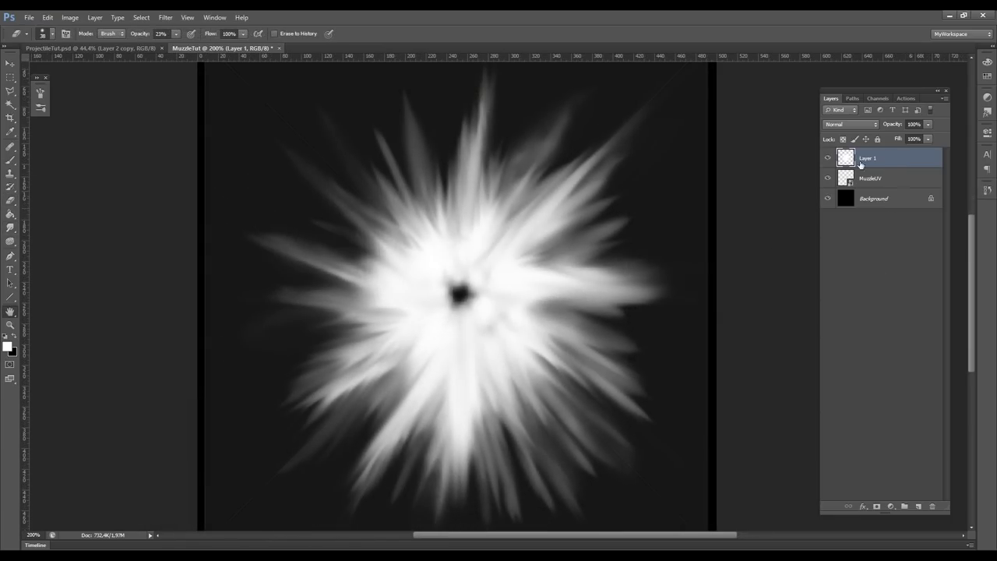
# Add an Outer Glow to Layer 1 with 18% opacity and a size of 84 px.
pyautogui.press('space')
pyautogui.doubleClick(904, 157)
pyautogui.moveTo(567, 133); pyautogui.dragTo(703, 143)
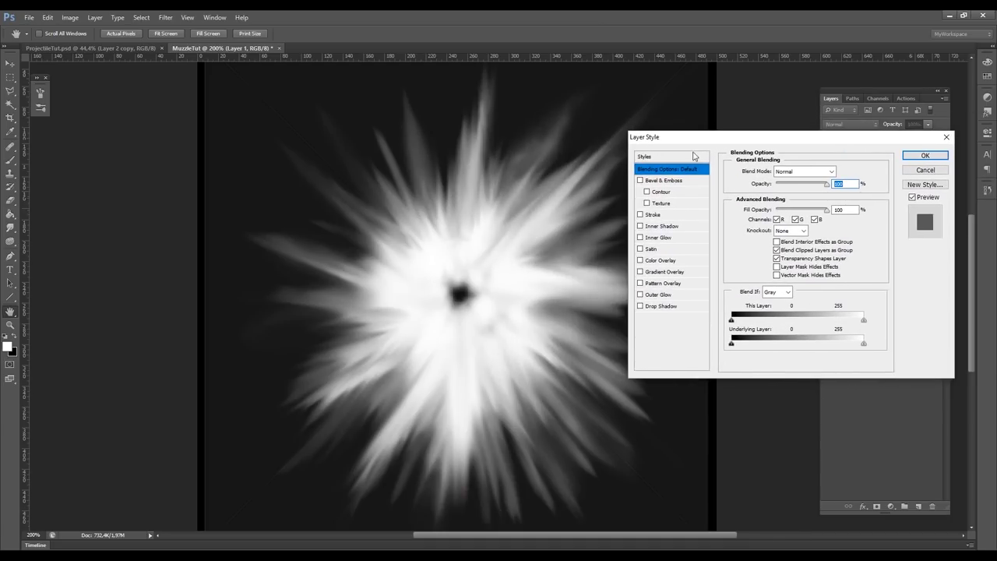
pyautogui.click(655, 296)
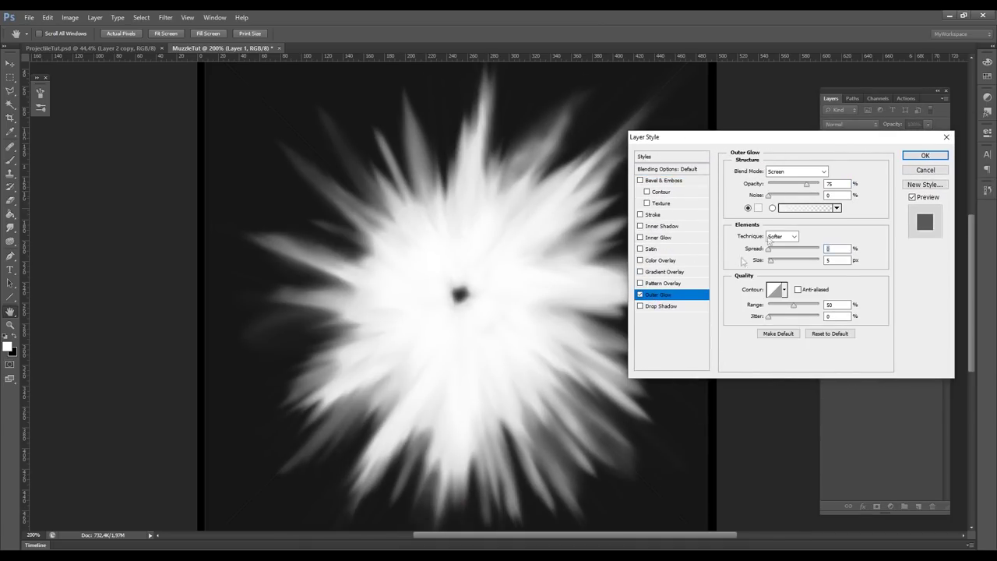
pyautogui.moveTo(773, 265); pyautogui.dragTo(780, 262)
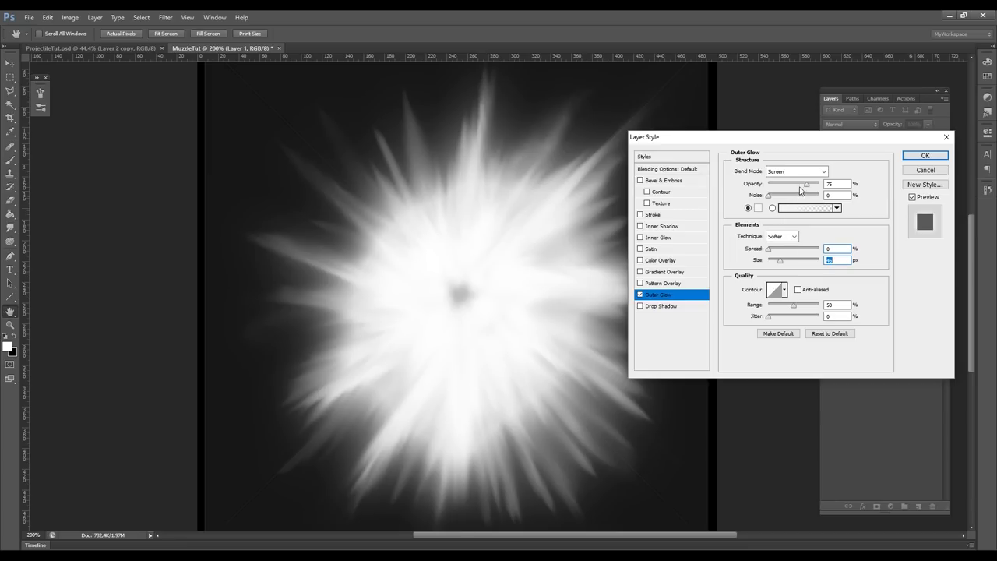
pyautogui.moveTo(800, 188); pyautogui.dragTo(777, 186)
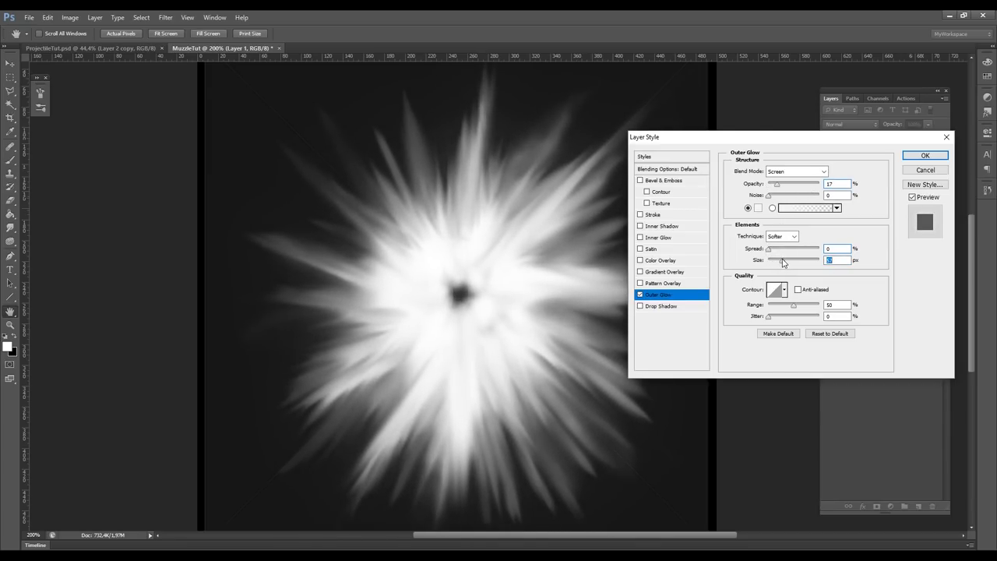
pyautogui.moveTo(786, 264); pyautogui.dragTo(789, 261)
pyautogui.moveTo(776, 187); pyautogui.dragTo(777, 186)
pyautogui.click(640, 295)
pyautogui.click(641, 295)
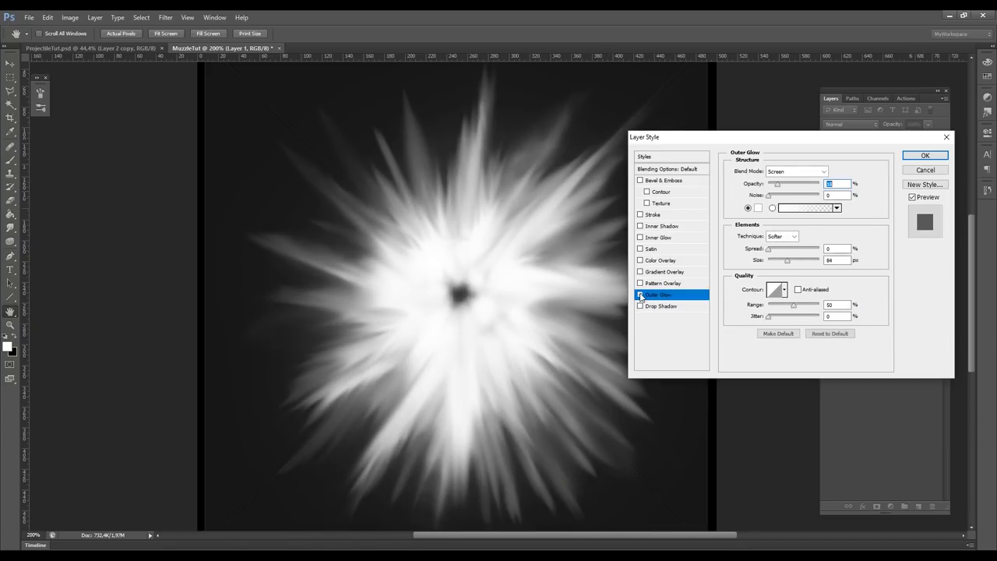
pyautogui.click(926, 156)
# Brighten the inner rays of the burst with a few more white strokes and hide the Background layer.
pyautogui.moveTo(477, 270); pyautogui.dragTo(441, 220)
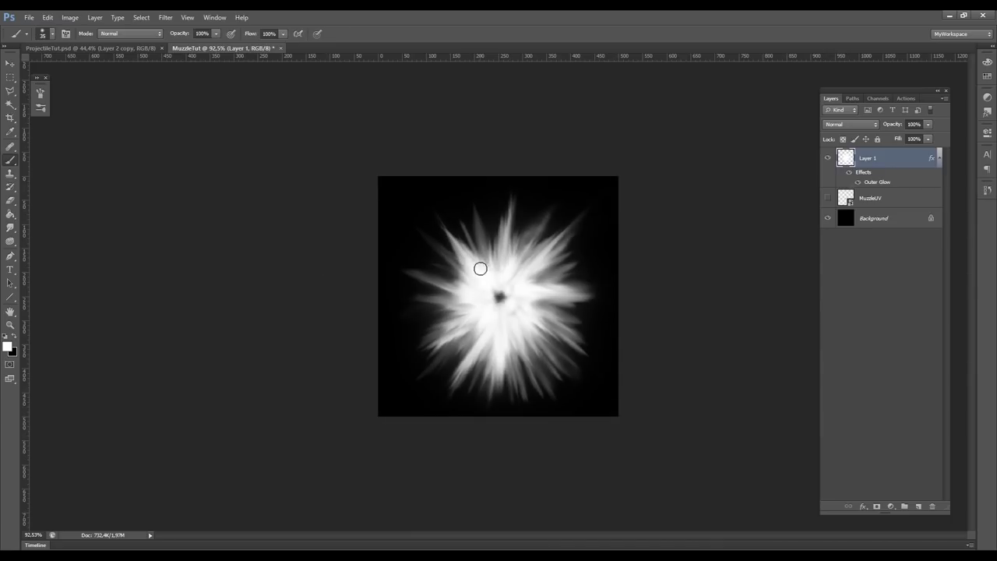
pyautogui.moveTo(484, 326); pyautogui.dragTo(460, 368)
pyautogui.moveTo(527, 331); pyautogui.dragTo(557, 371)
pyautogui.press('e')
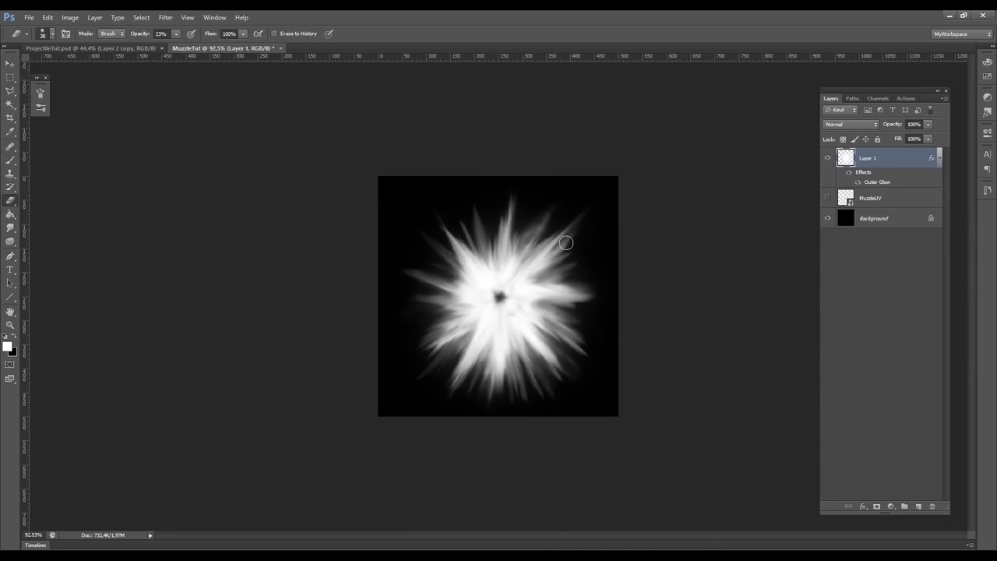
pyautogui.press('b')
pyautogui.keyDown('alt'); pyautogui.click(468, 212); pyautogui.keyUp('alt')
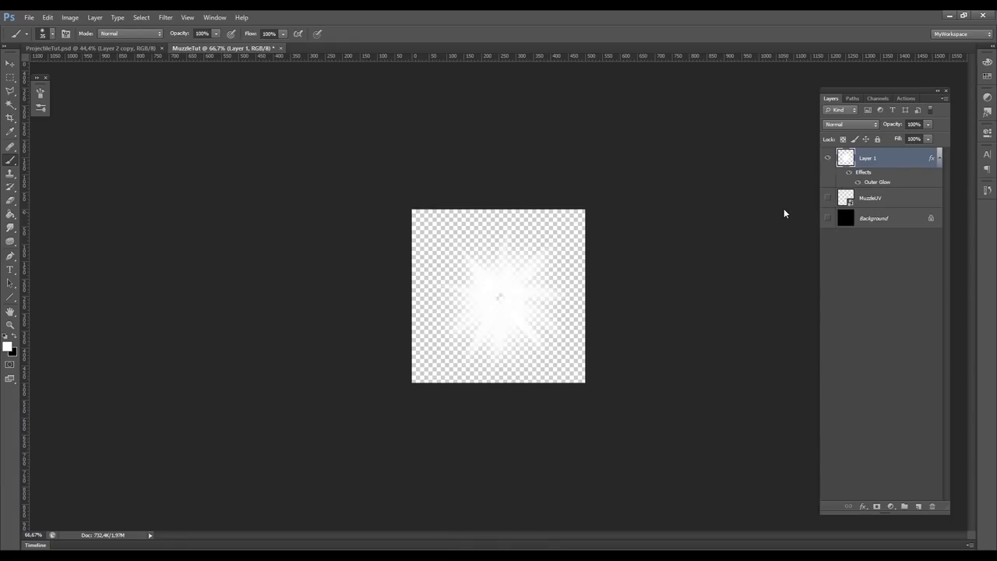
# Save the texture as the PNG image MuzzleTut and import it into the _Tutorial Textures folder in Unity.
pyautogui.hotkey('ctrl', 's')
pyautogui.click(434, 144)
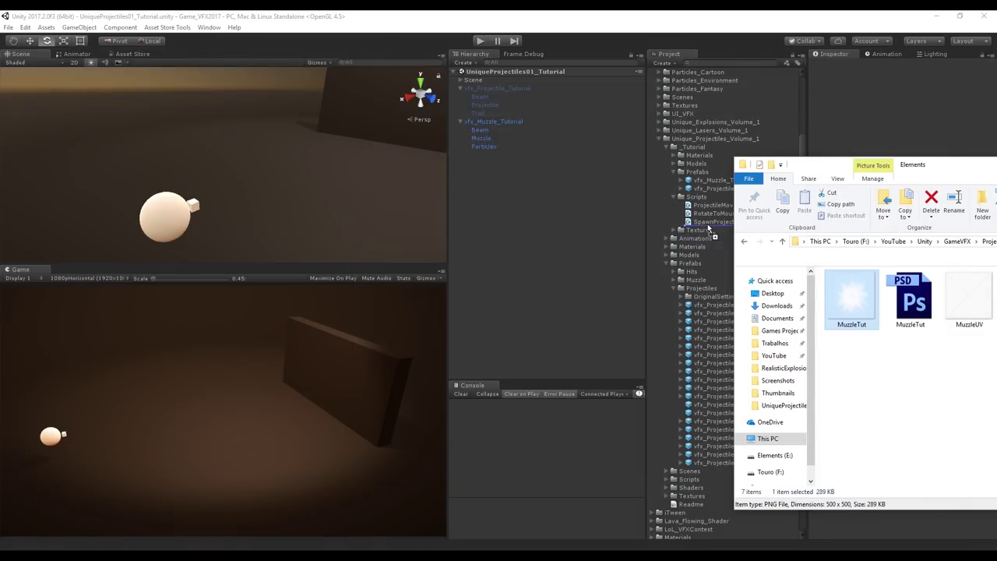
pyautogui.moveTo(709, 229); pyautogui.dragTo(696, 231)
pyautogui.click(702, 12)
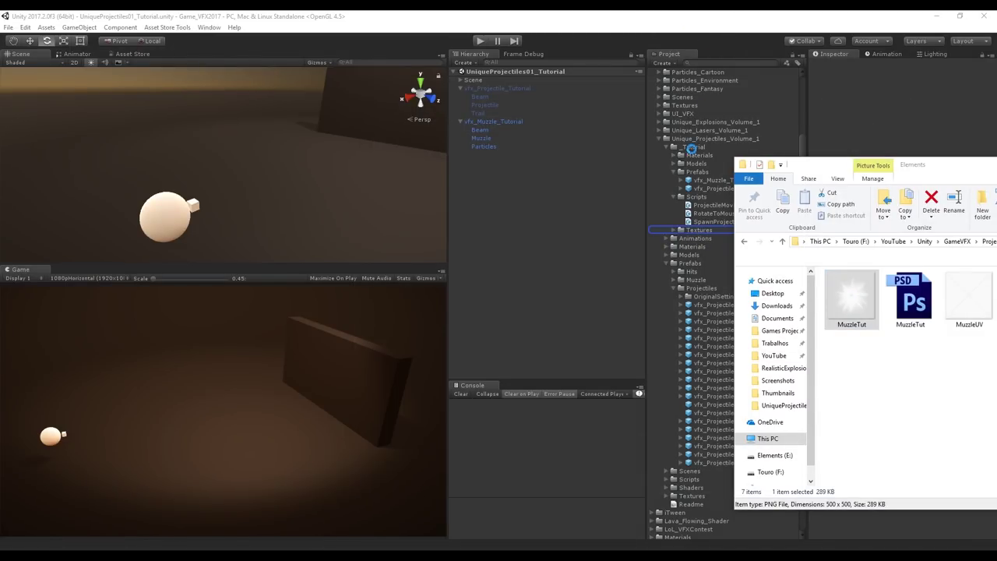
pyautogui.click(675, 231)
pyautogui.click(674, 231)
# Duplicate the ProjectileTutText material as MuzzleTutText and assign the MuzzleTut image as its particle texture.
pyautogui.click(674, 156)
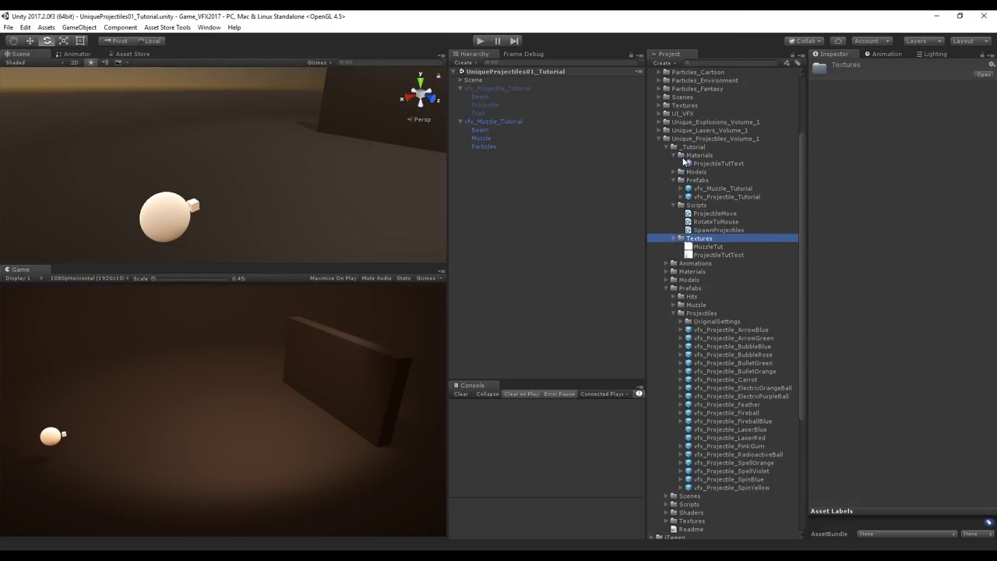
pyautogui.click(705, 163)
pyautogui.hotkey('ctrl', 'd')
pyautogui.click(719, 170)
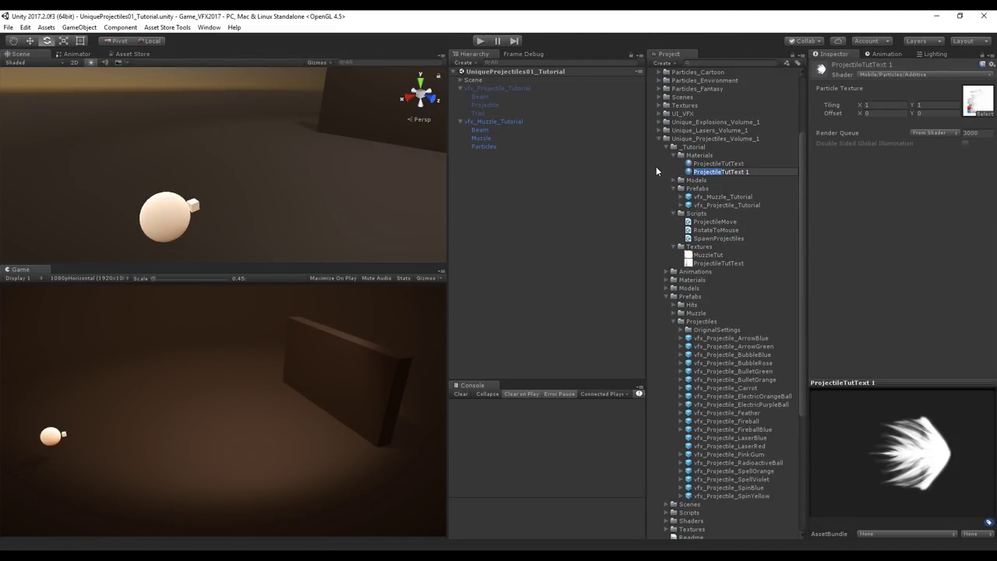
pyautogui.write('MuzzleTutText')
pyautogui.press('Return')
pyautogui.moveTo(708, 255); pyautogui.dragTo(979, 101)
# Assign the MuzzleTutText material to the Muzzle particle system, preview the flash, and apply the changes to the vfx_Muzzle_Tutorial prefab.
pyautogui.moveTo(692, 164); pyautogui.dragTo(487, 138)
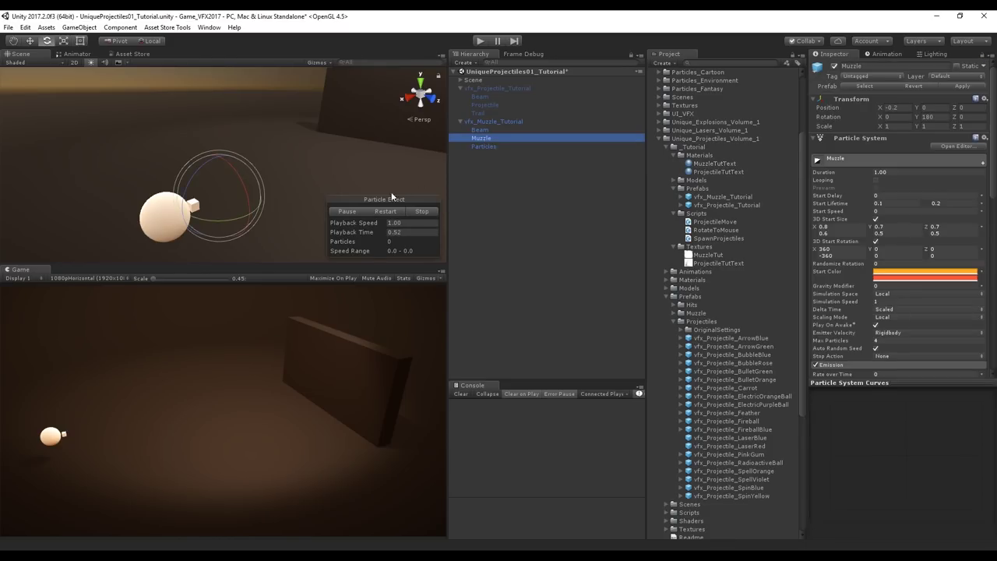
pyautogui.click(386, 212)
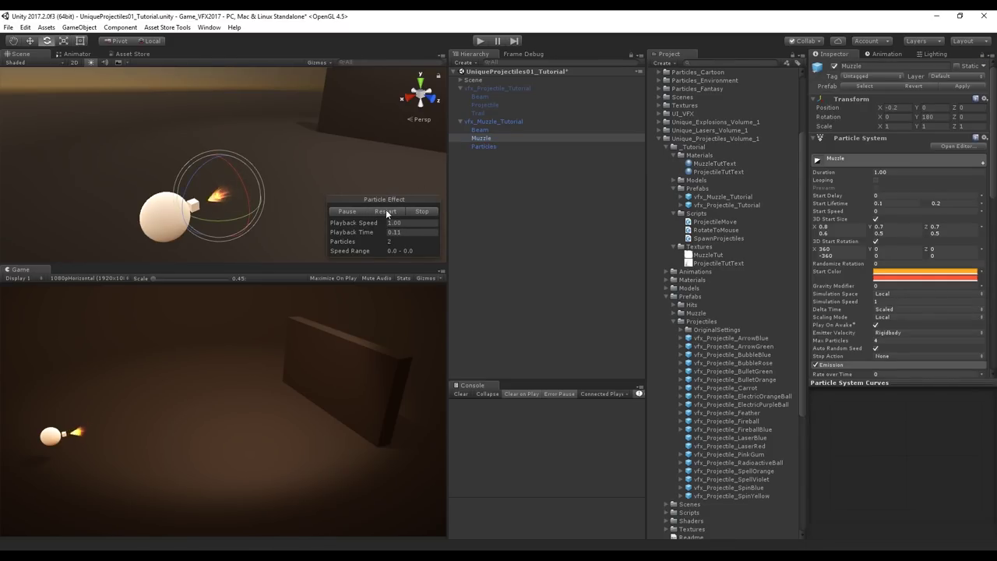
pyautogui.click(386, 212)
pyautogui.click(384, 212)
pyautogui.click(337, 211)
pyautogui.moveTo(374, 232); pyautogui.dragTo(343, 238)
pyautogui.scroll(4, 239, 219)
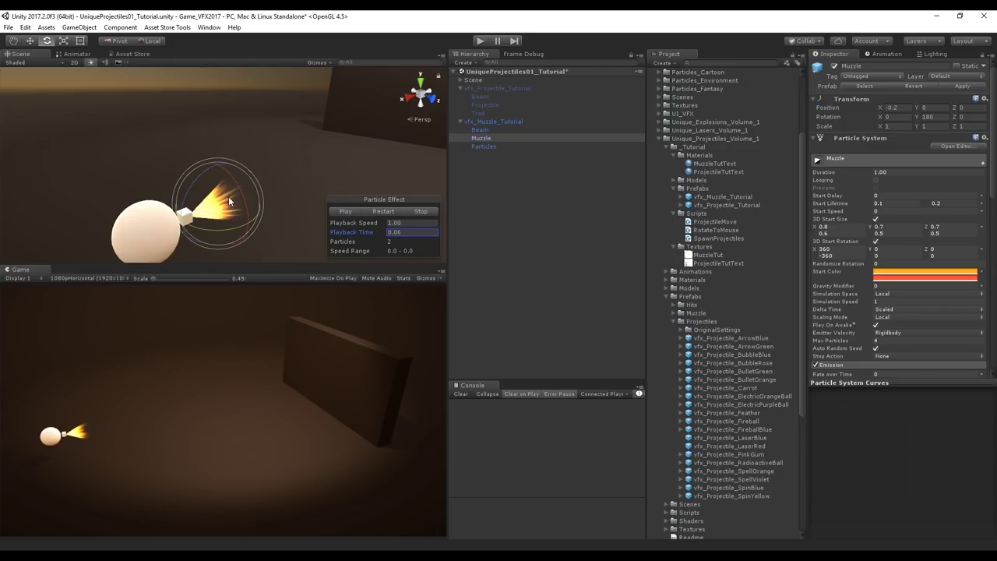
pyautogui.keyDown('alt'); pyautogui.moveTo(238, 214); pyautogui.dragTo(188, 227); pyautogui.keyUp('alt')
pyautogui.click(499, 122)
pyautogui.click(969, 86)
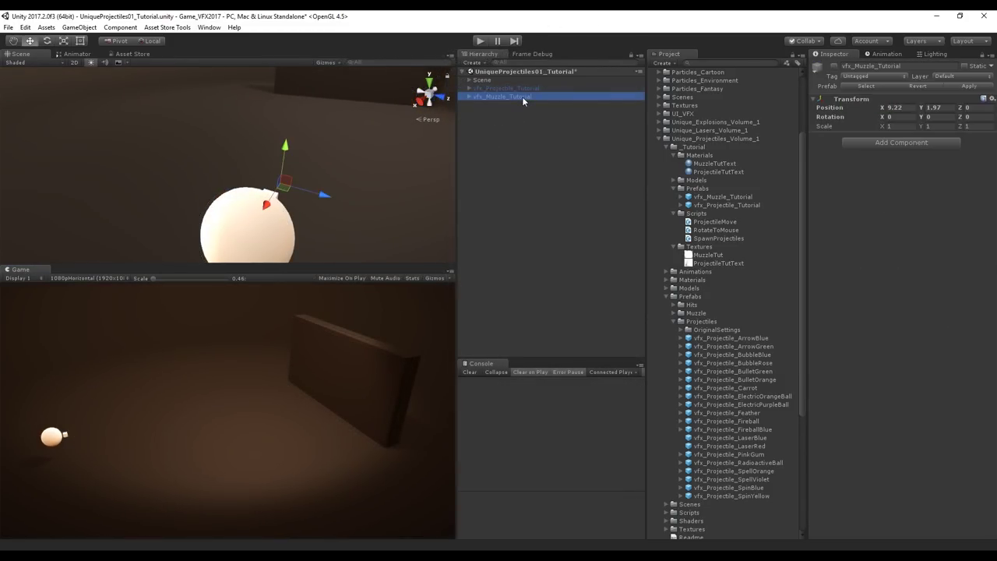
# Duplicate the vfx_Muzzle_Tutorial object in the scene and rename the copy vfx_Hit_Tutorial.
pyautogui.hotkey('ctrl', 'd')
pyautogui.click(503, 113)
pyautogui.click(508, 104)
pyautogui.click(505, 106)
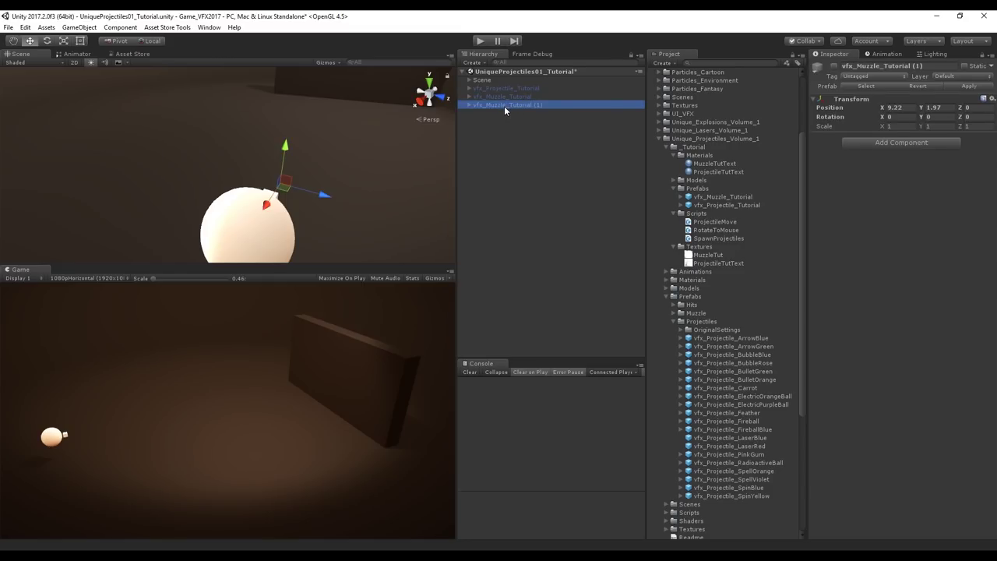
pyautogui.moveTo(506, 105); pyautogui.dragTo(493, 105)
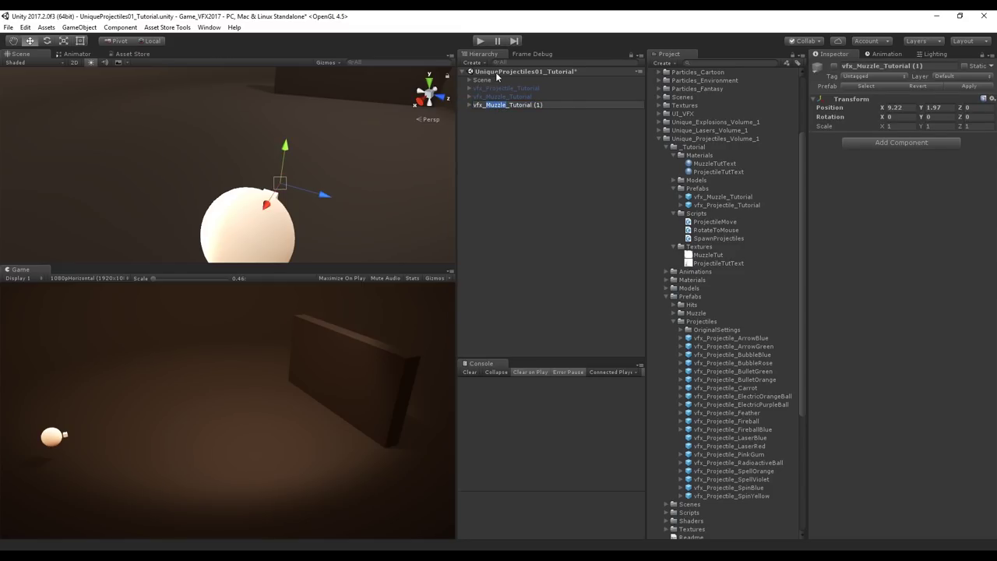
pyautogui.write('Hit')
pyautogui.press('Right')
pyautogui.press('Right')
pyautogui.press('Right')
pyautogui.press('Right')
pyautogui.press('Right')
pyautogui.press('Right')
pyautogui.press('BackSpace')
pyautogui.press('BackSpace')
pyautogui.press('BackSpace')
pyautogui.press('BackSpace')
pyautogui.press('Return')
# Activate vfx_Hit_Tutorial, break its prefab instance, and save it as a new prefab in the _Tutorial Prefabs folder.
pyautogui.click(836, 67)
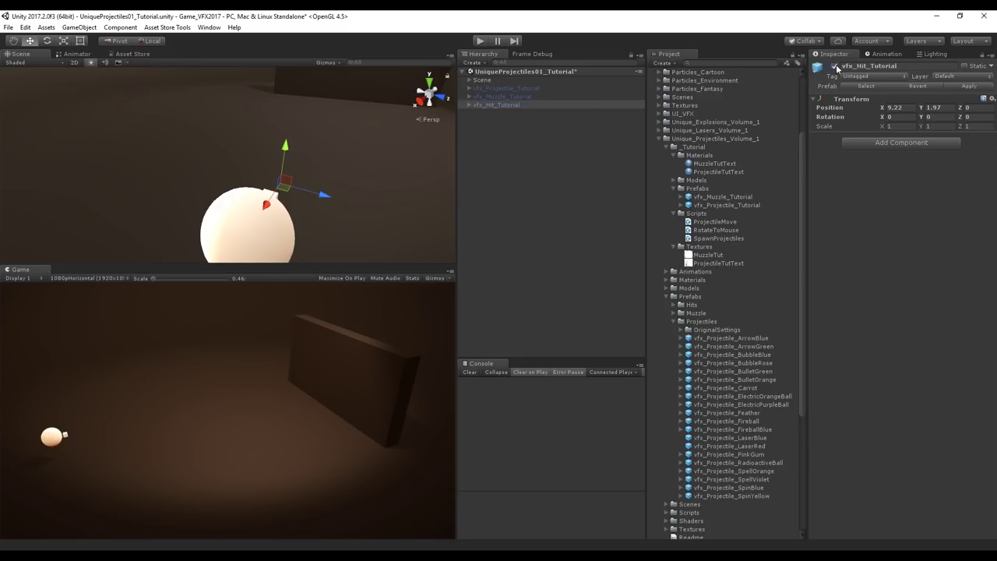
pyautogui.click(470, 104)
pyautogui.click(85, 27)
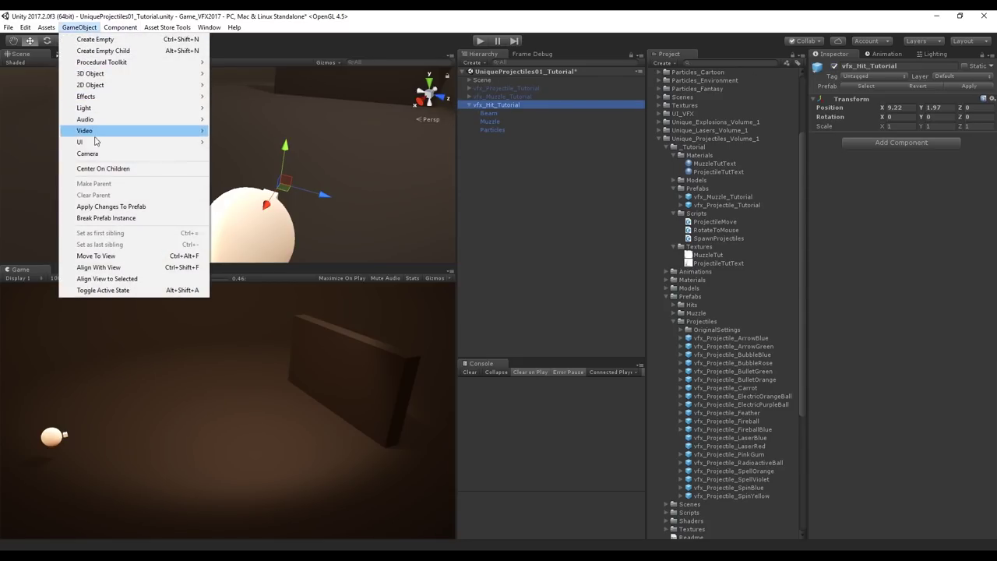
pyautogui.click(106, 218)
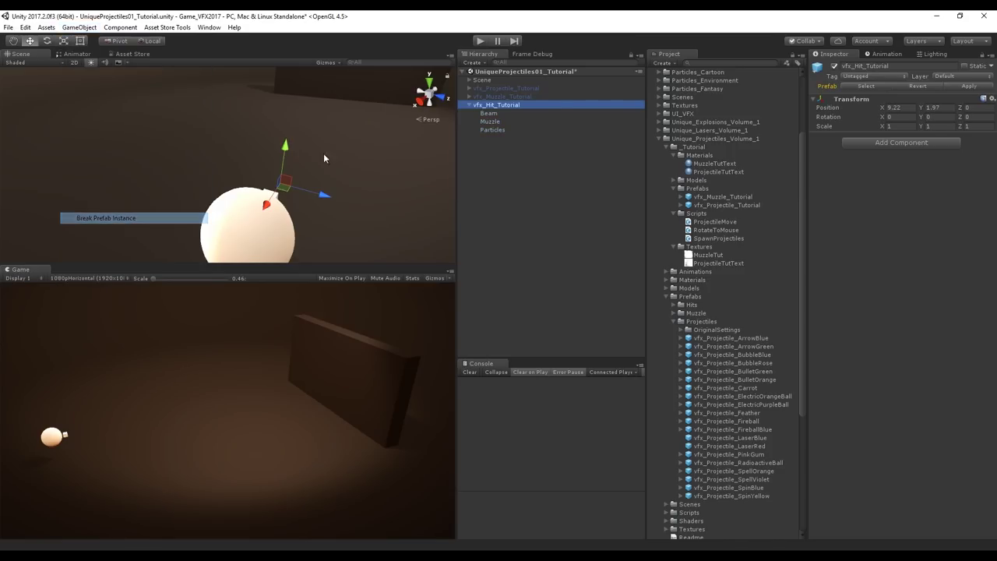
pyautogui.moveTo(494, 104); pyautogui.dragTo(715, 187)
# Set the render mode of the Muzzle particle system under vfx_Hit_Tutorial to Billboard.
pyautogui.click(490, 114)
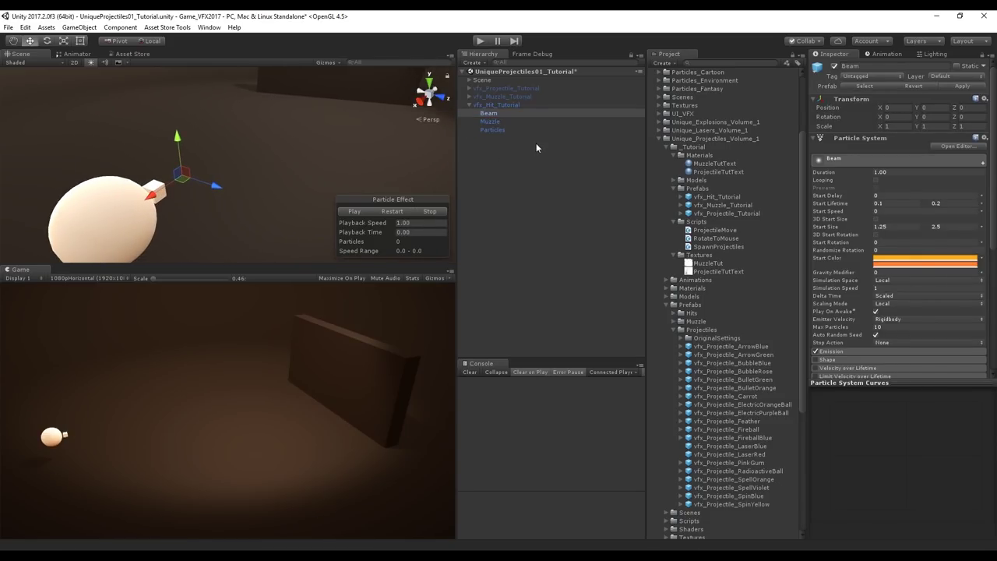
pyautogui.click(502, 122)
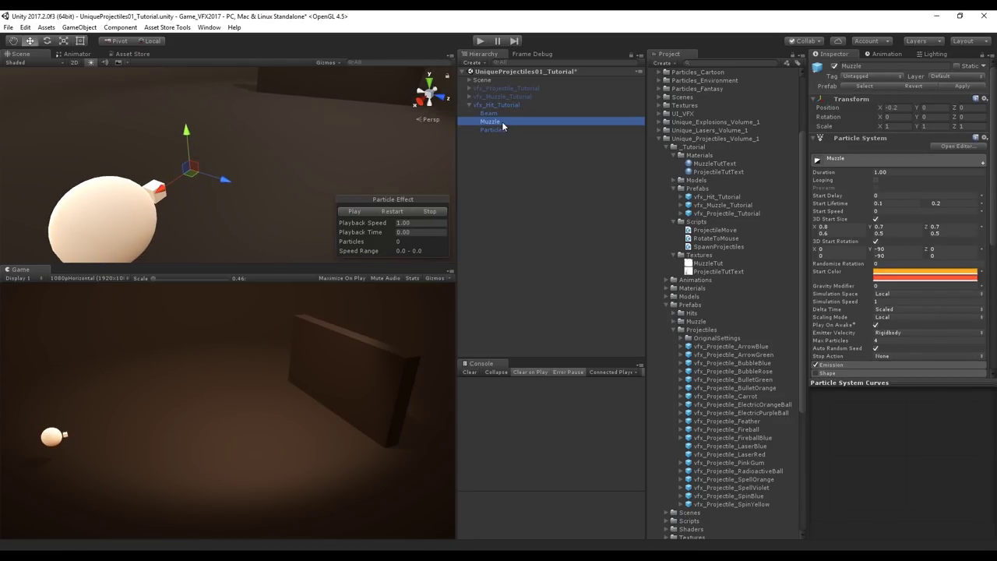
pyautogui.scroll(-5, 820, 250)
pyautogui.click(863, 307)
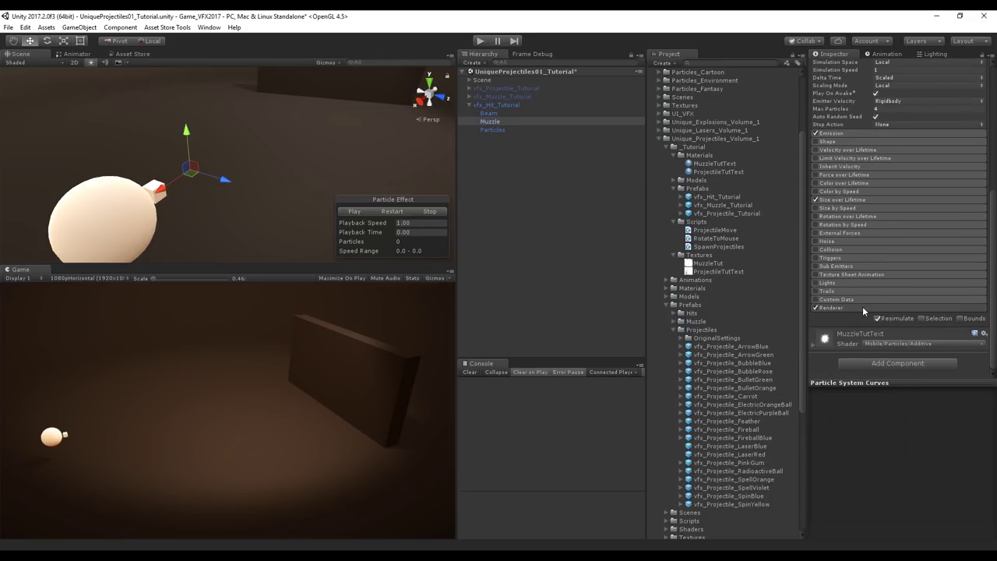
pyautogui.click(977, 317)
pyautogui.click(949, 328)
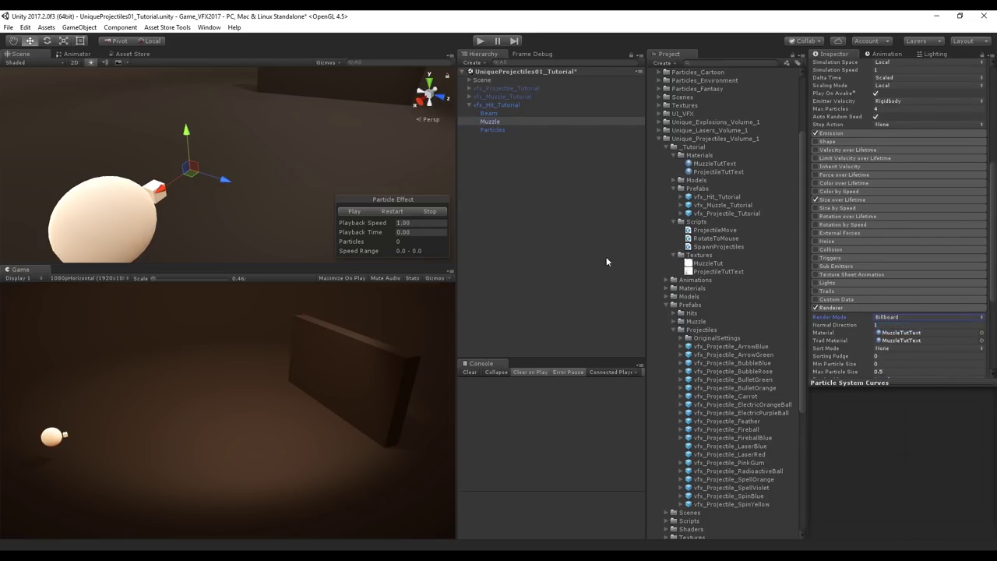
# Preview the Muzzle particle system under vfx_Hit_Tutorial, and set its Max Particle Size to 3 and Render Alignment to View.
pyautogui.click(392, 212)
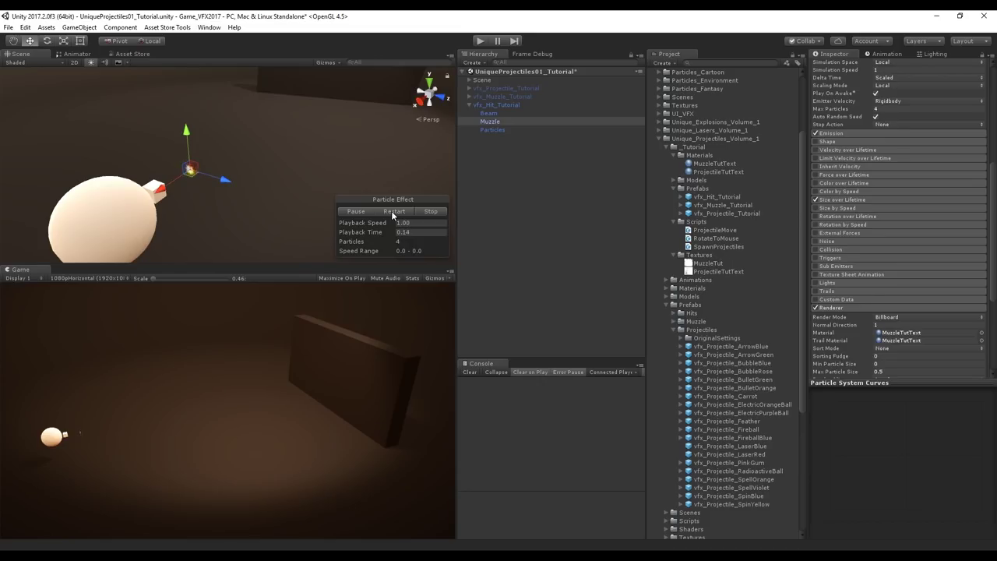
pyautogui.scroll(4, 904, 217)
pyautogui.scroll(-2, 894, 215)
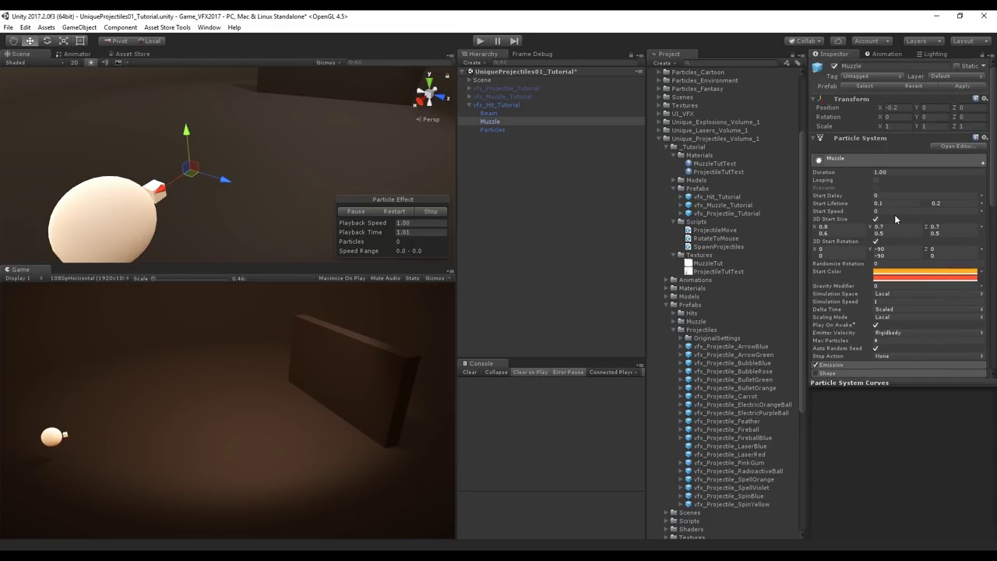
pyautogui.scroll(-5, 896, 257)
pyautogui.scroll(-2, 896, 288)
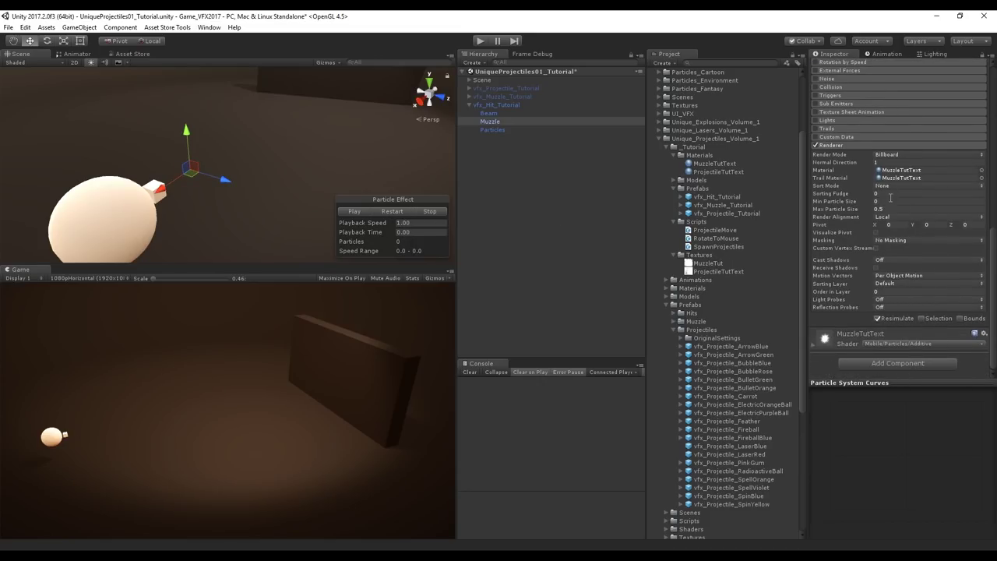
pyautogui.click(895, 211)
pyautogui.write('3')
pyautogui.click(893, 217)
pyautogui.click(890, 221)
# Turn off 3D Start Size and 3D Start Rotation for Muzzle, set Start Size between 0.8 and 1.8, and preview the effect.
pyautogui.scroll(10, 904, 155)
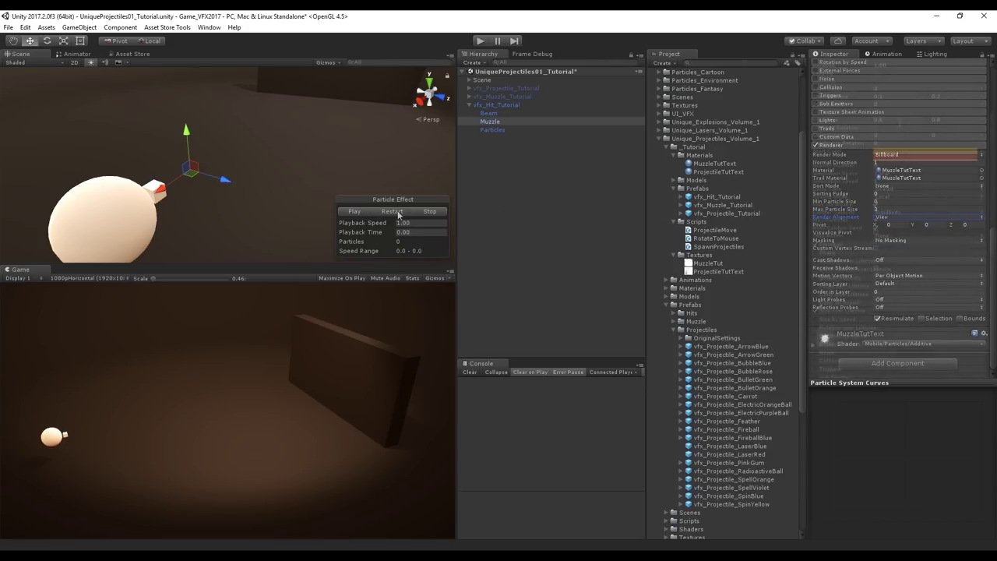
pyautogui.click(893, 120)
pyautogui.write('.8')
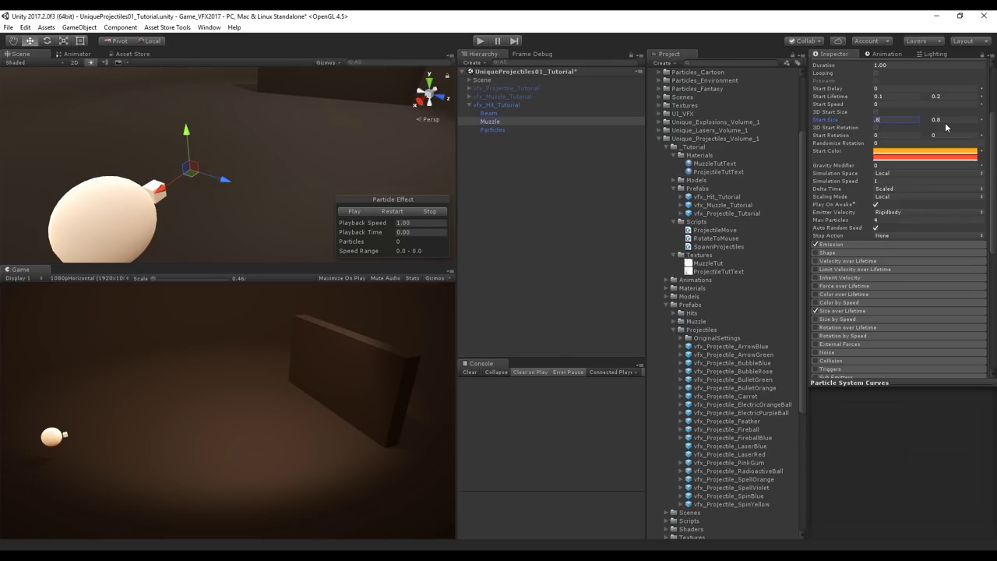
pyautogui.click(946, 121)
pyautogui.write('1')
pyautogui.click(411, 210)
pyautogui.click(431, 211)
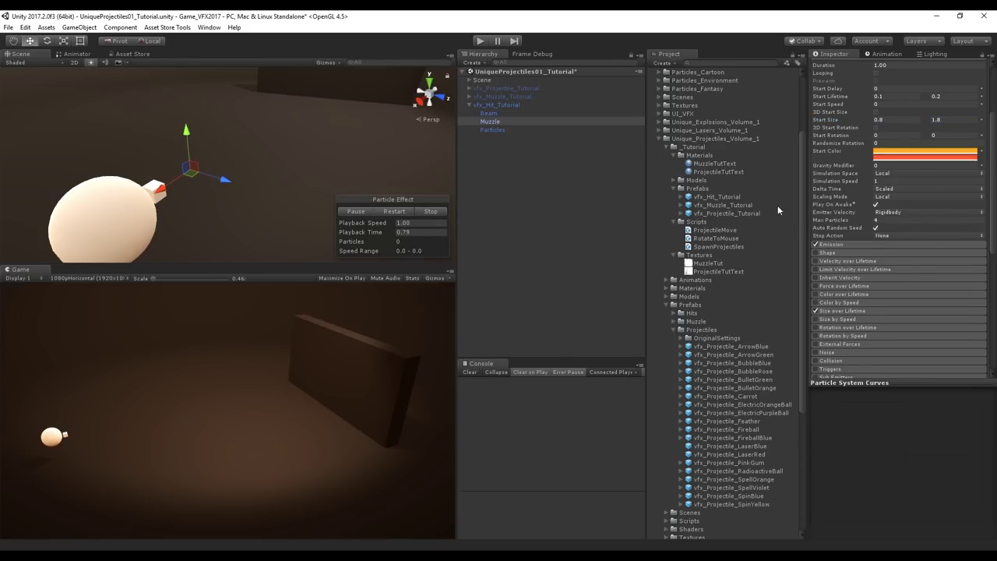
# Set the Muzzle's Start Rotation between -360 and 360 and Randomize Rotation to 1, and replay the effect.
pyautogui.click(982, 135)
pyautogui.click(970, 169)
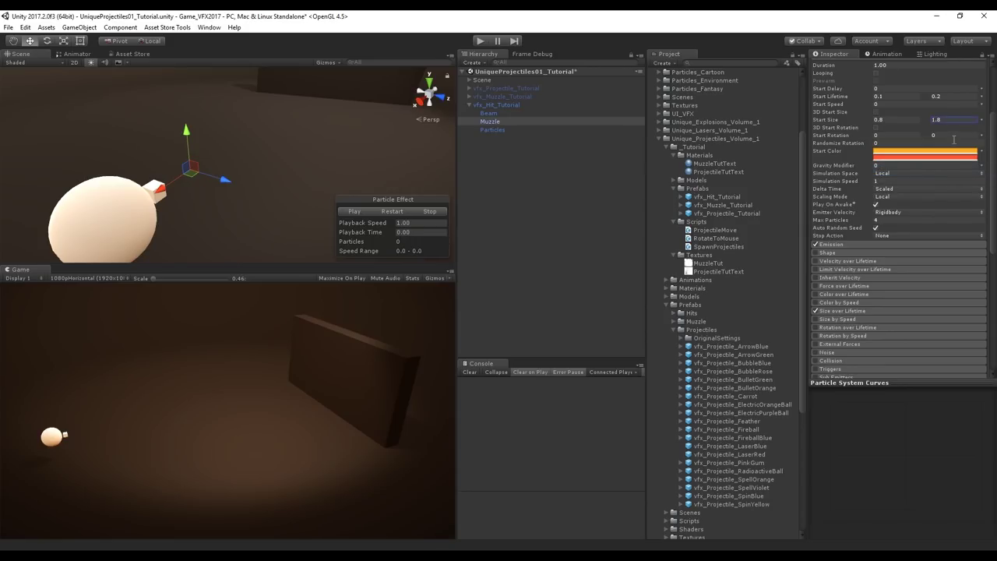
pyautogui.click(909, 137)
pyautogui.write('-360')
pyautogui.click(883, 145)
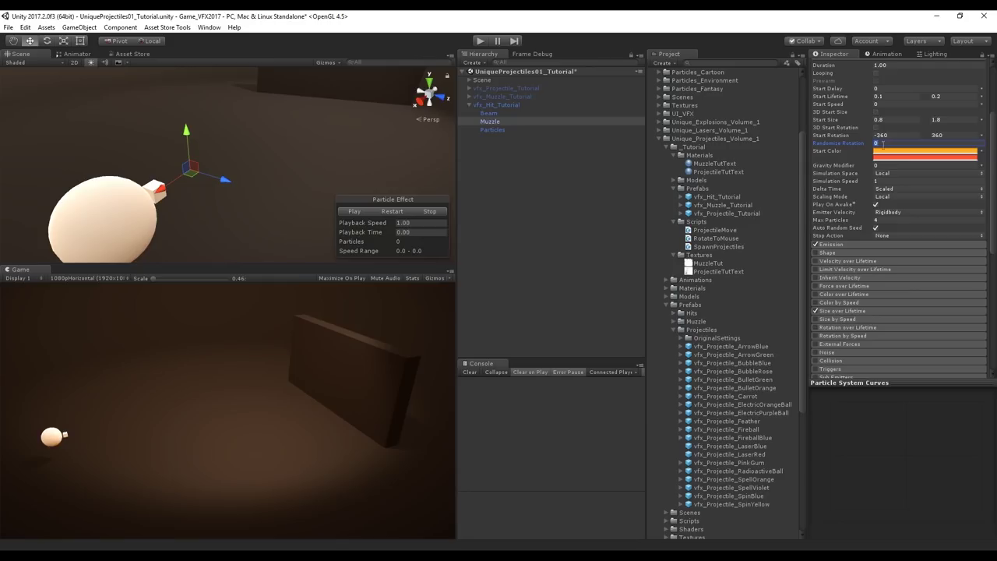
pyautogui.click(391, 212)
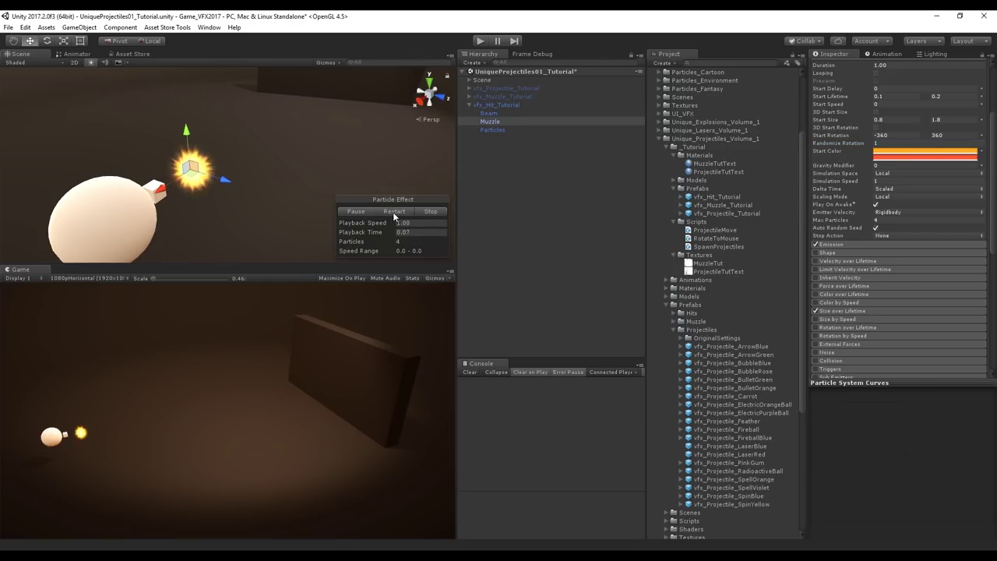
pyautogui.scroll(-4, 929, 292)
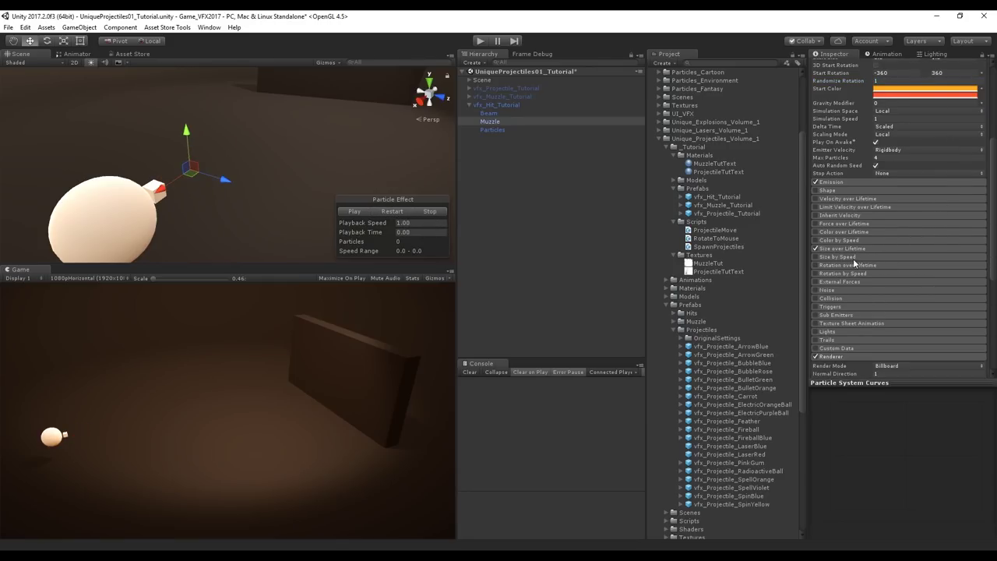
# Change the emission shape of the Particles system under vfx_Hit_Tutorial to Sphere.
pyautogui.click(490, 130)
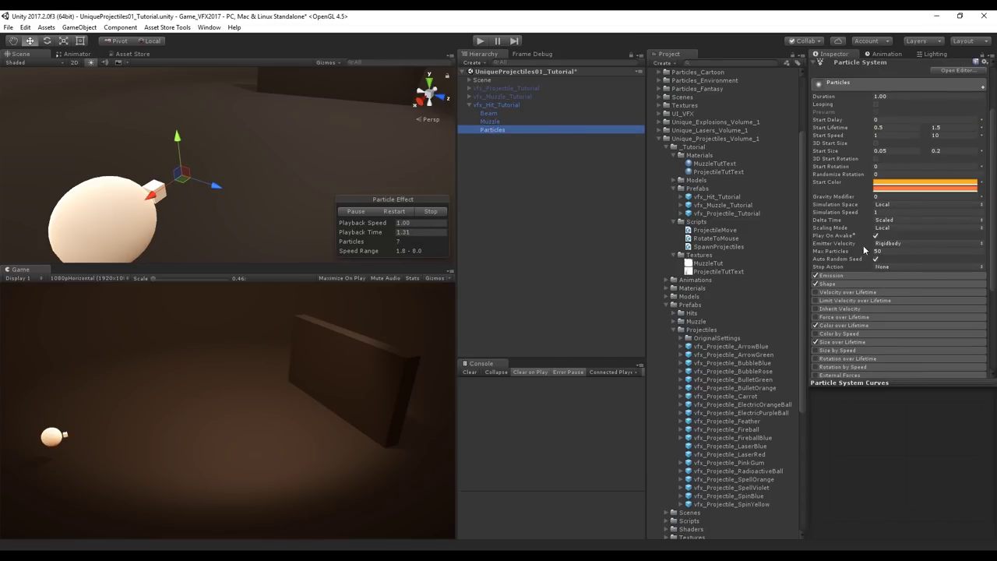
pyautogui.scroll(-2, 843, 251)
pyautogui.click(837, 254)
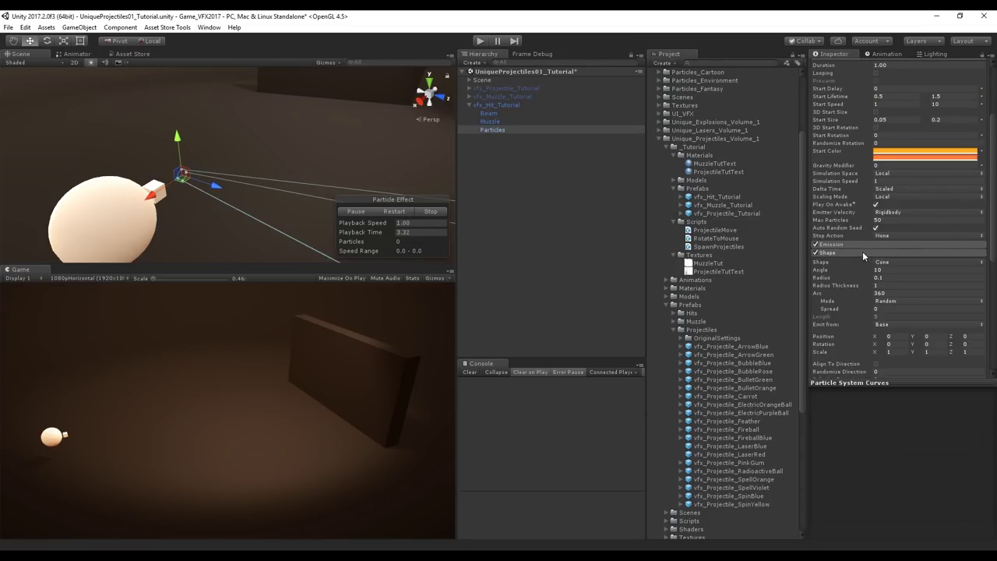
pyautogui.click(927, 262)
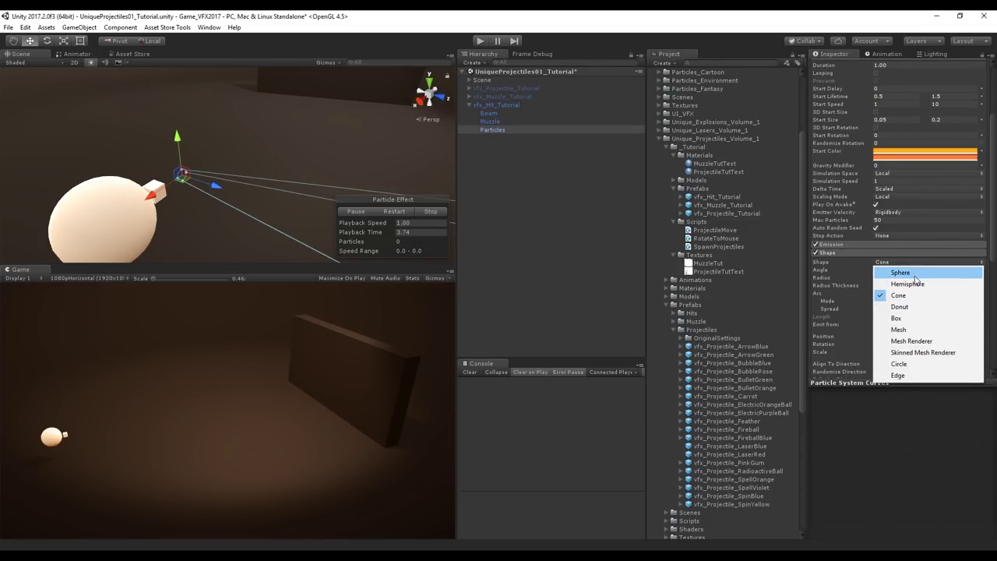
pyautogui.click(915, 274)
pyautogui.click(431, 211)
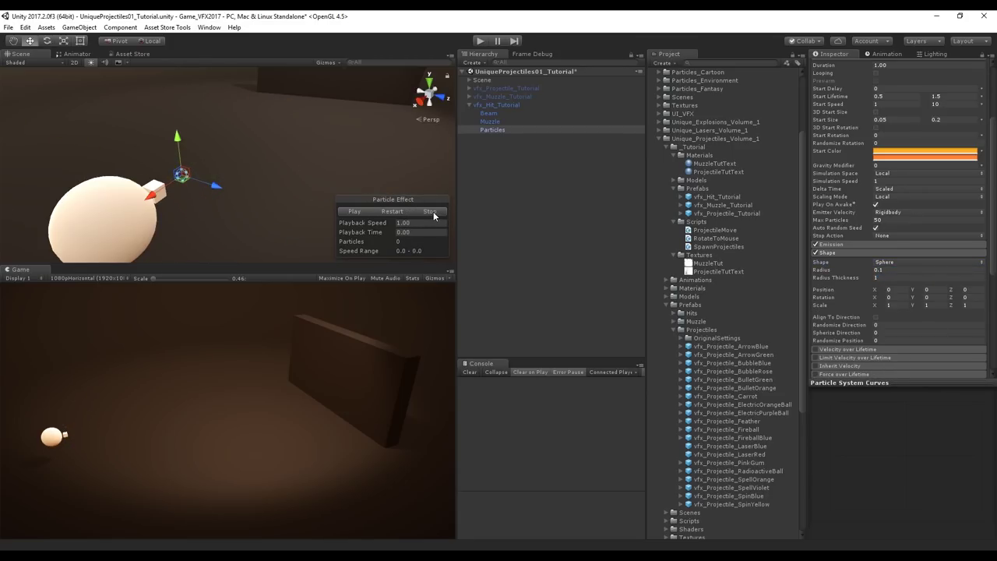
# Set the Particles burst count to between 10 and 20 and Max Particles to 15.
pyautogui.scroll(2, 891, 257)
pyautogui.click(891, 251)
pyautogui.click(864, 276)
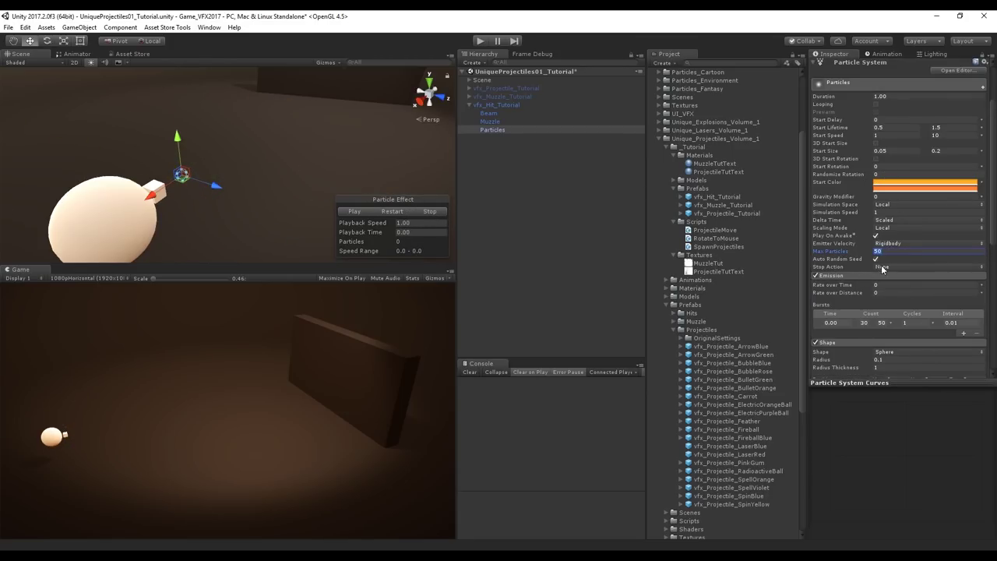
pyautogui.click(866, 323)
pyautogui.click(882, 323)
pyautogui.write('20')
pyautogui.click(884, 251)
pyautogui.write('15')
# Replay the Particles burst several times and set its maximum Start Speed to 8.
pyautogui.click(392, 213)
pyautogui.click(398, 212)
pyautogui.click(398, 212)
pyautogui.click(398, 212)
pyautogui.click(432, 211)
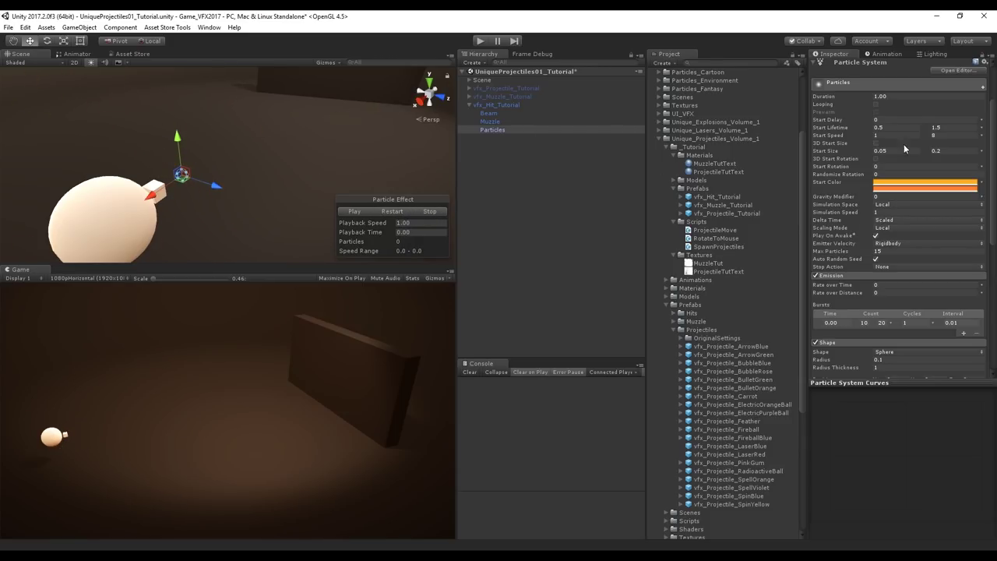
pyautogui.click(934, 136)
# Deactivate the vfx_Hit_Tutorial object in the scene and collapse its children.
pyautogui.click(511, 105)
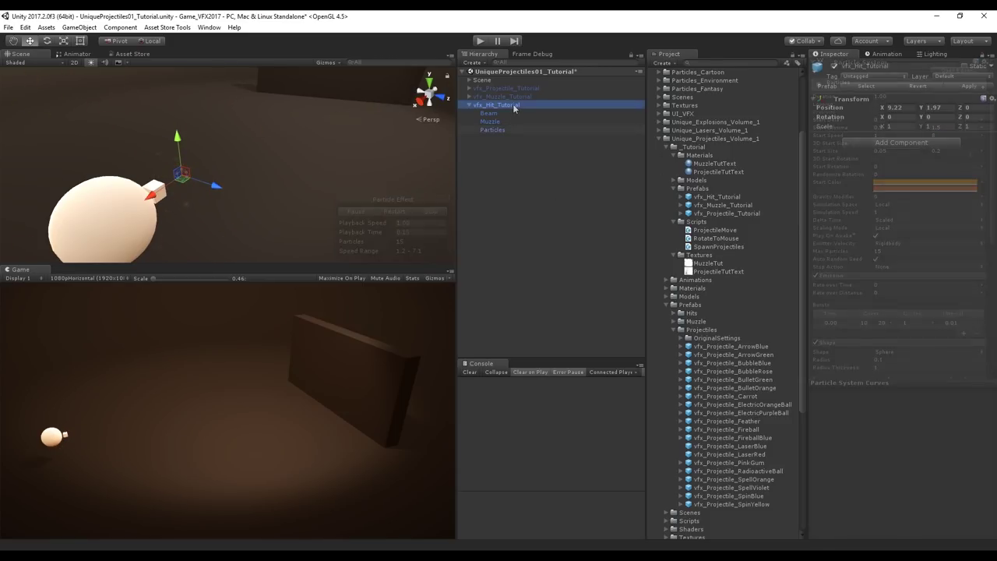
pyautogui.click(833, 68)
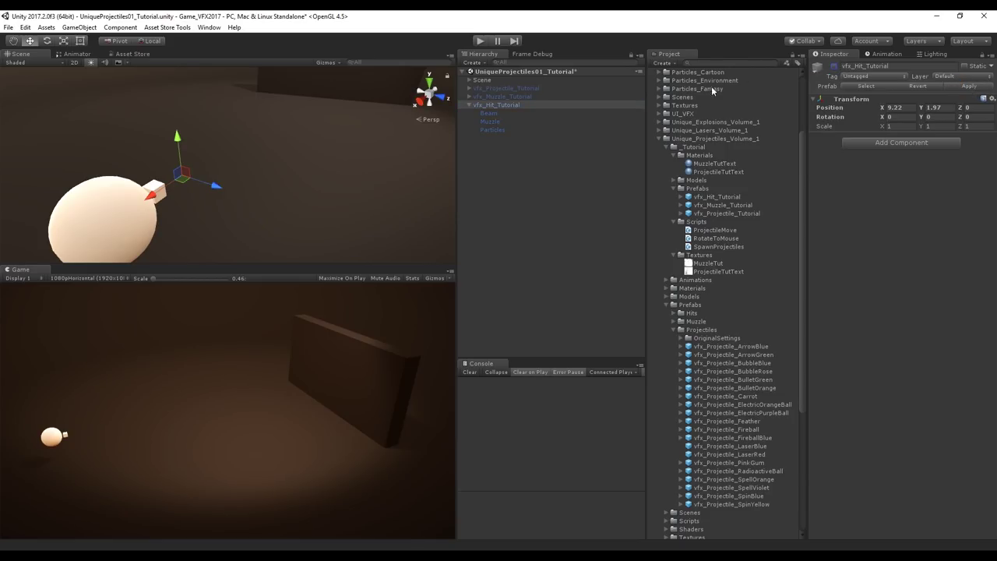
pyautogui.click(470, 104)
pyautogui.click(483, 143)
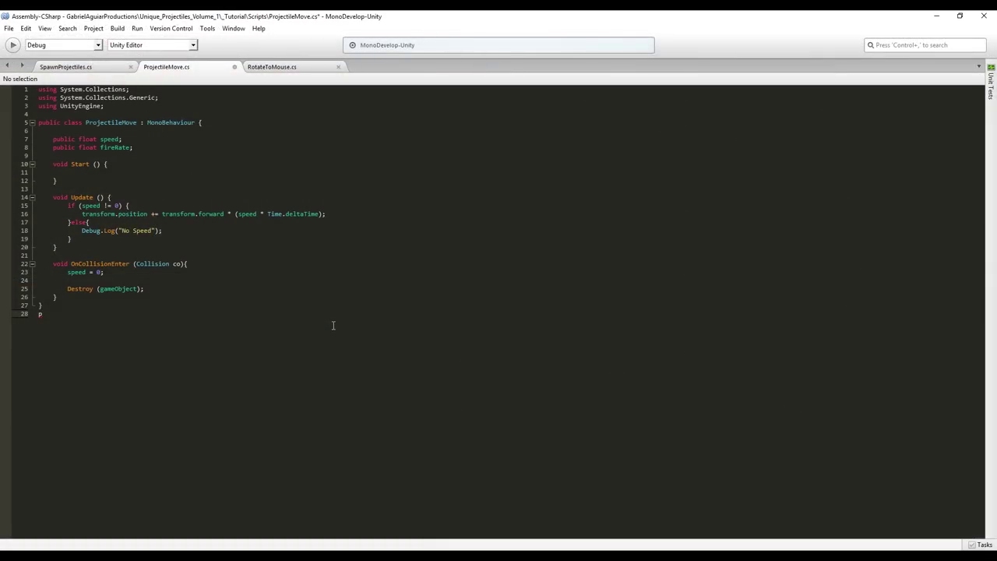
# In MonoDevelop, declare public GameObject fields muzzlePrefab and hitPrefab below fireRate in ProjectileMove.cs.
pyautogui.write('Gam')
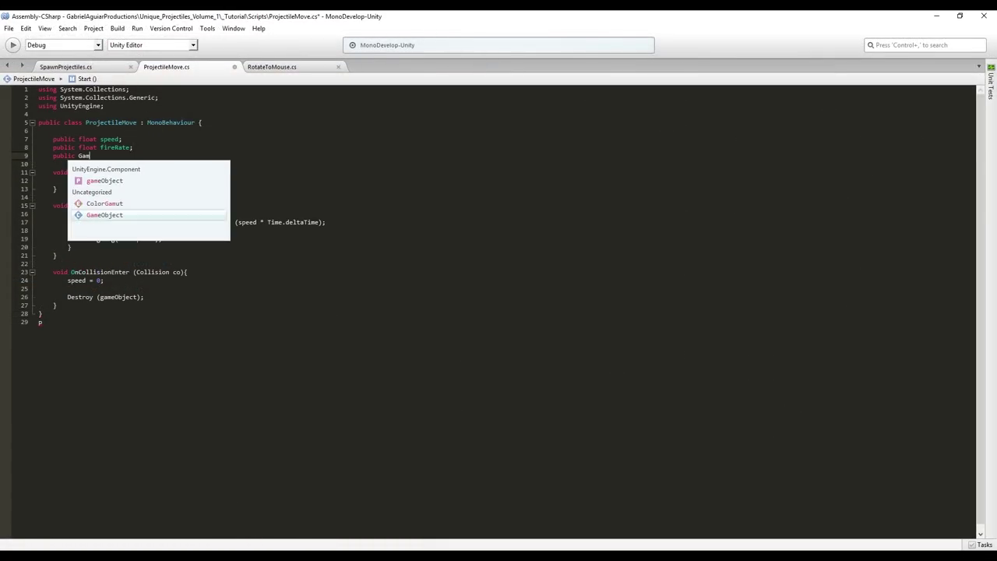
pyautogui.write('eObject muzzlePrefab;')
pyautogui.press('Return')
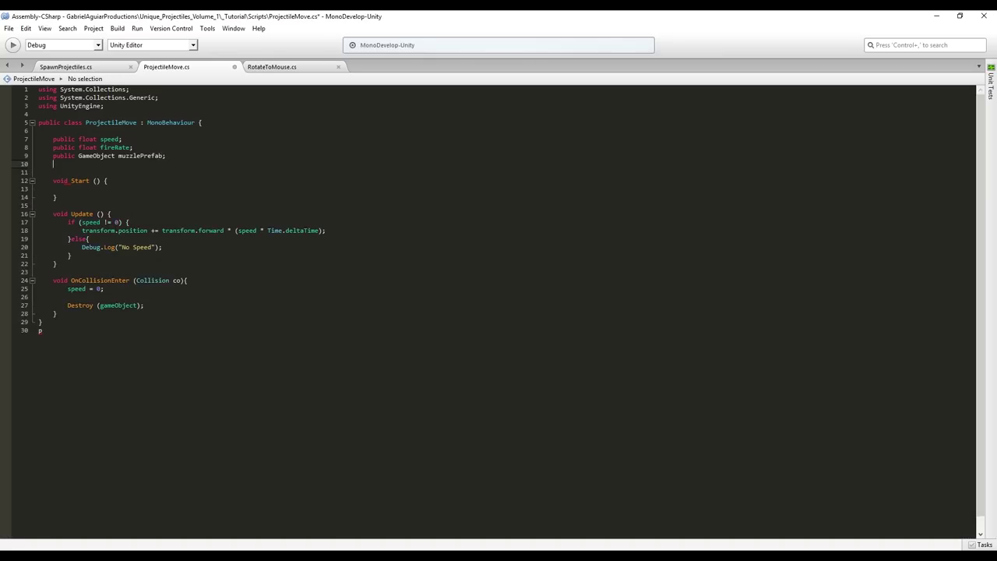
pyautogui.write('public GameObject hitPrefab;')
# Add an if block to Start() that checks muzzlePrefab != null.
pyautogui.click(146, 184)
pyautogui.press('Down')
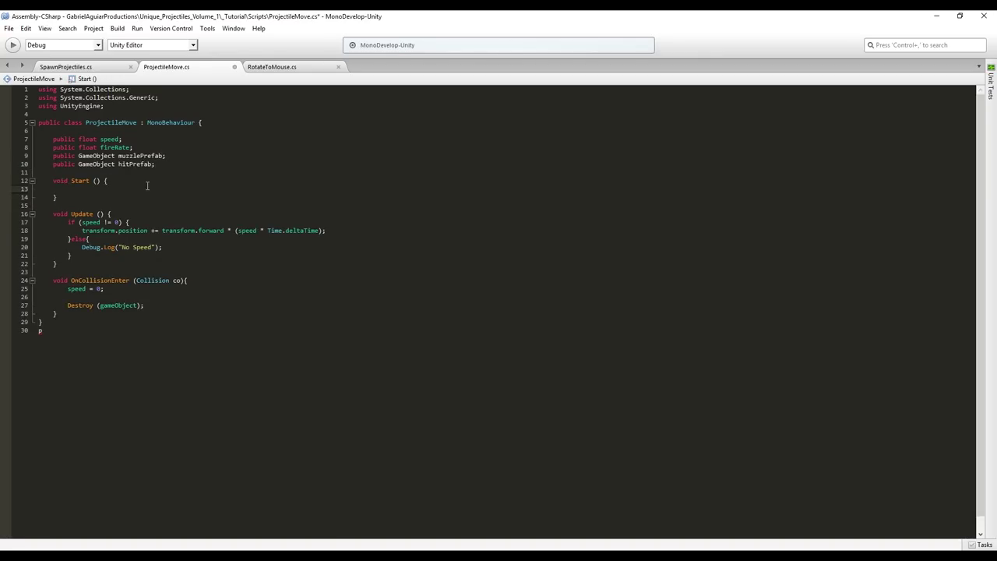
pyautogui.write('if (muzzlePrefab != null) {')
pyautogui.press('Return')
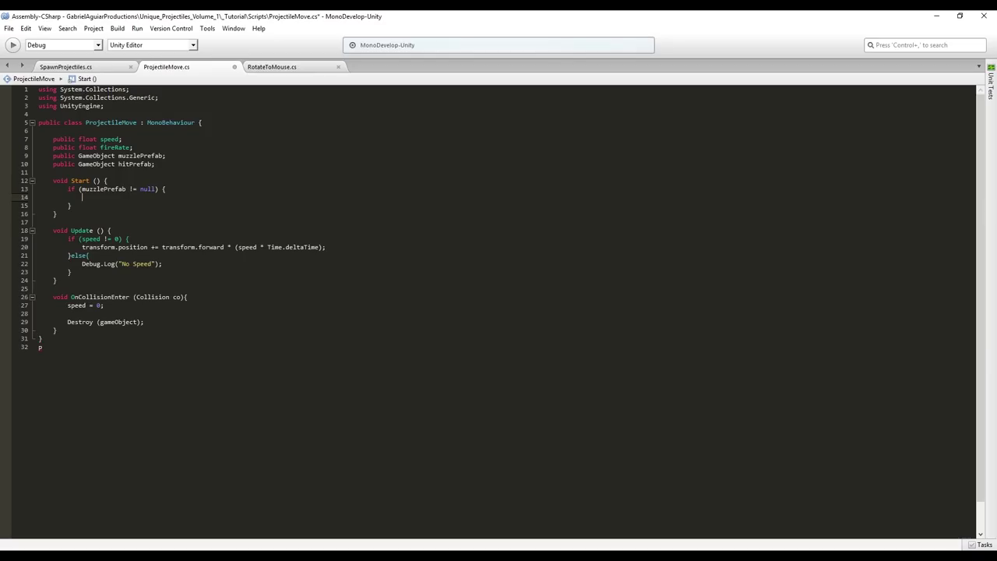
# Inside the if block, store Instantiate (muzzlePrefab, transform.position, Quaternion.identity) in a variable named muzzleVFX.
pyautogui.write('var muzzleVFX = Insta')
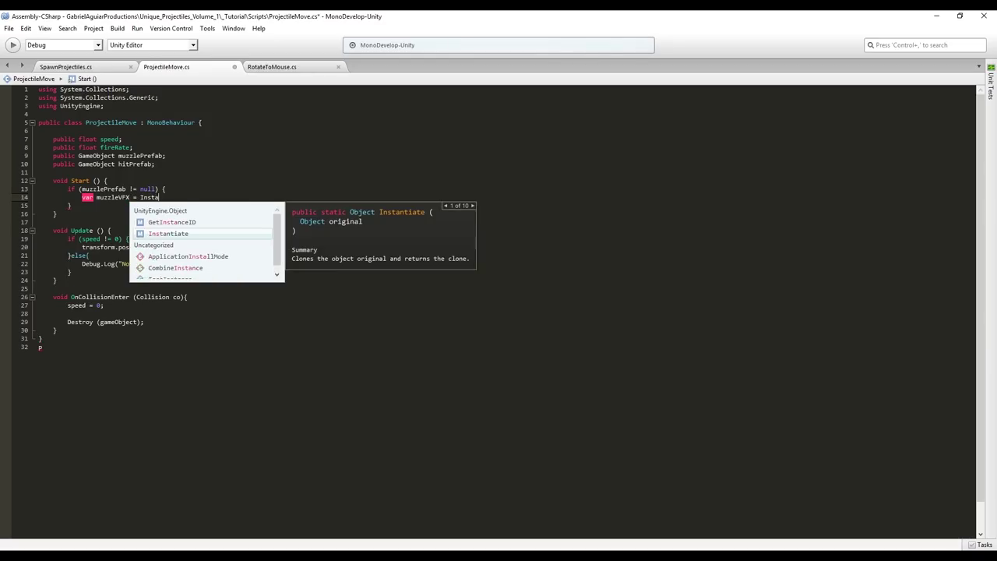
pyautogui.write('ntiate (muzzlePrefab, ')
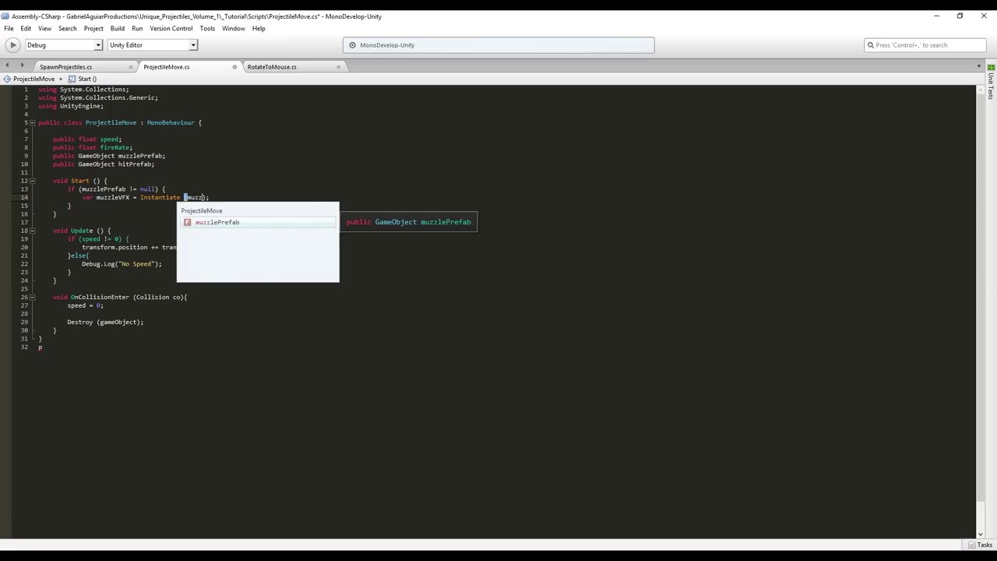
pyautogui.write('transform.p')
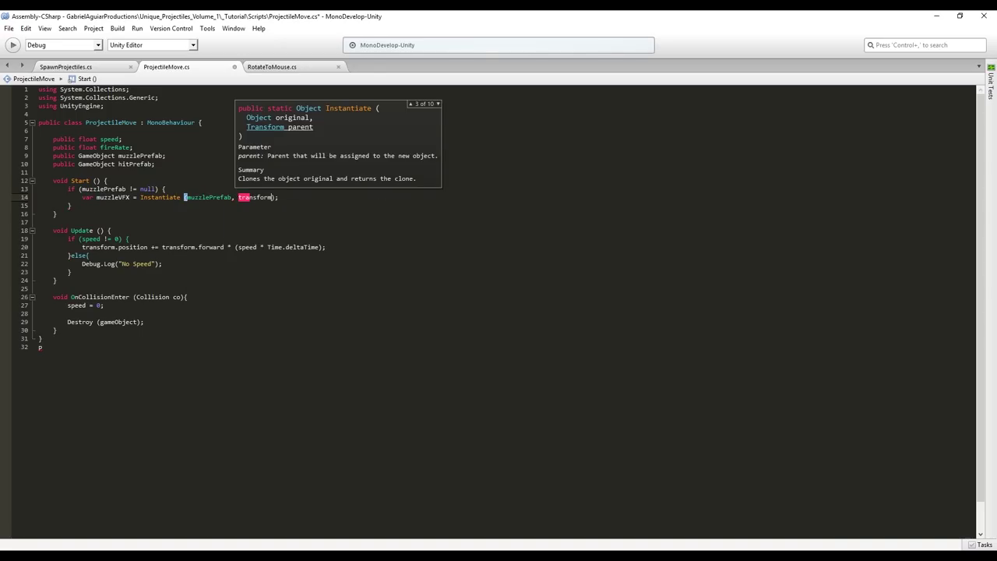
pyautogui.press('Return')
pyautogui.write(', Quaternion')
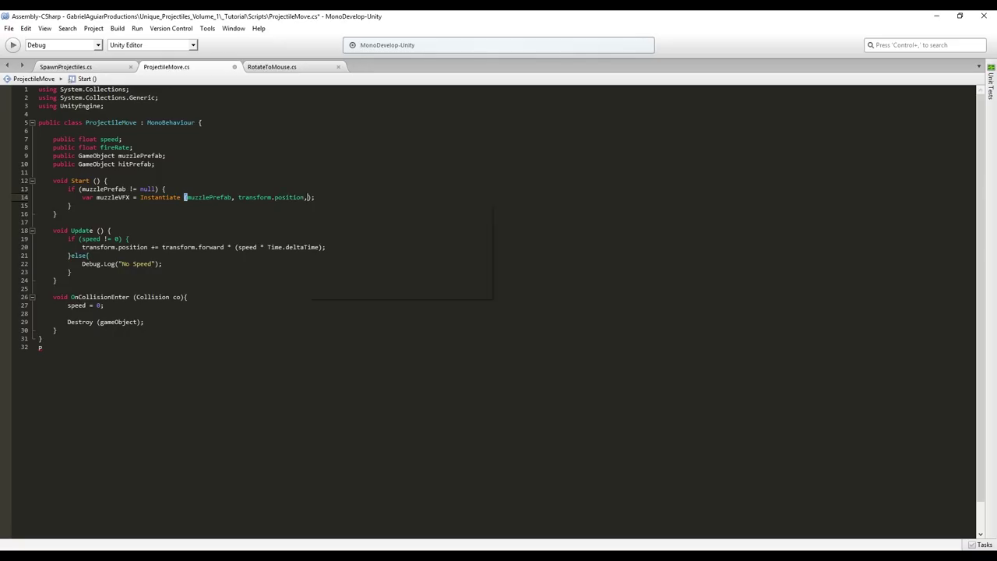
pyautogui.write('.ide')
pyautogui.press('Return')
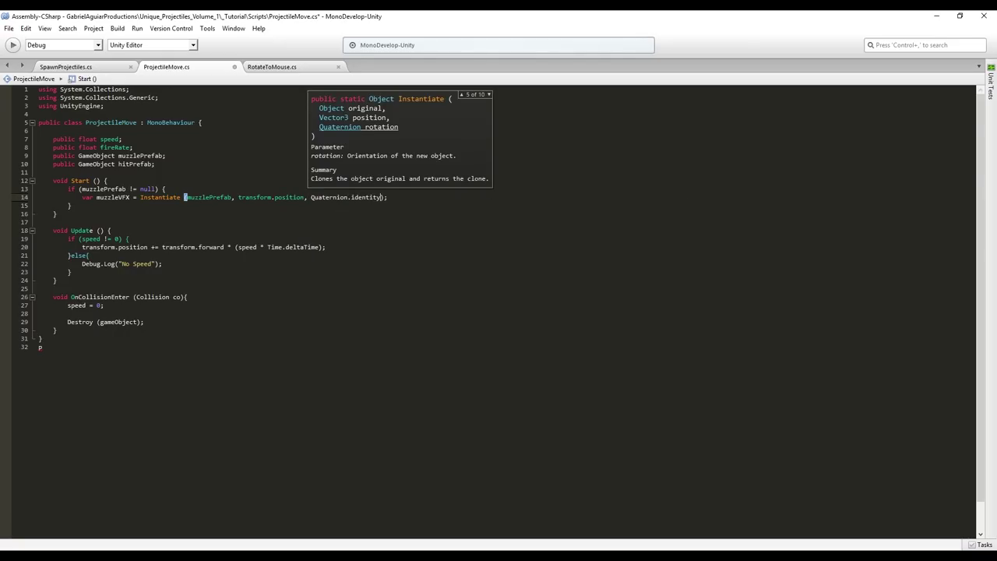
pyautogui.write(';')
pyautogui.press('Return')
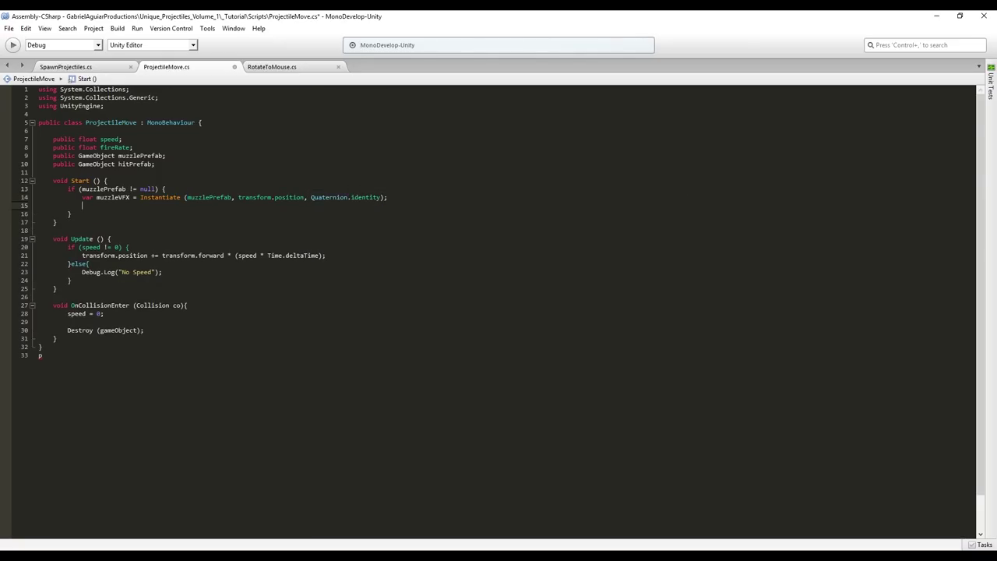
# Set muzzleVFX.transform.forward to gameObject.transform.forward below the Instantiate line and save the script.
pyautogui.write('muzz')
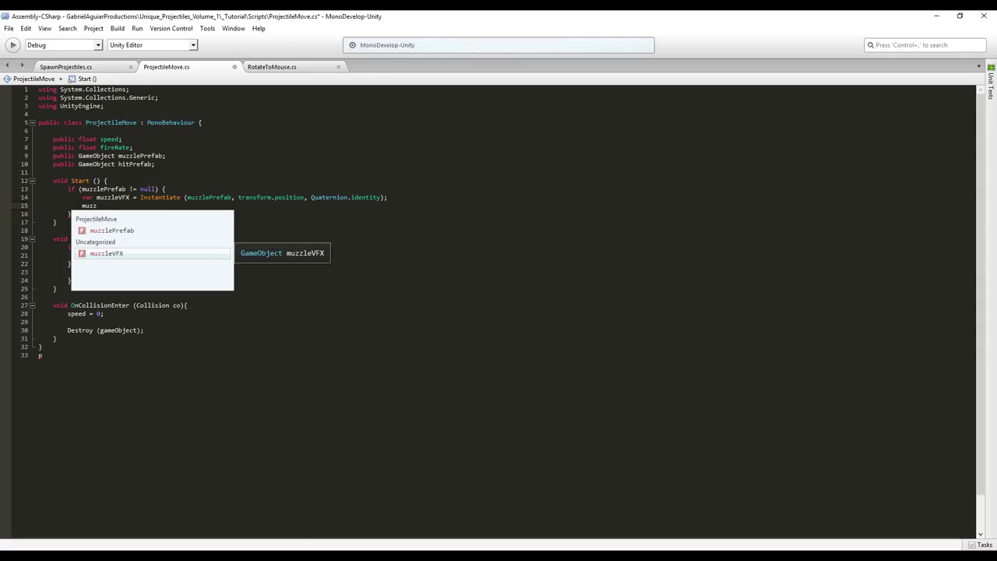
pyautogui.press('Return')
pyautogui.write('.tr')
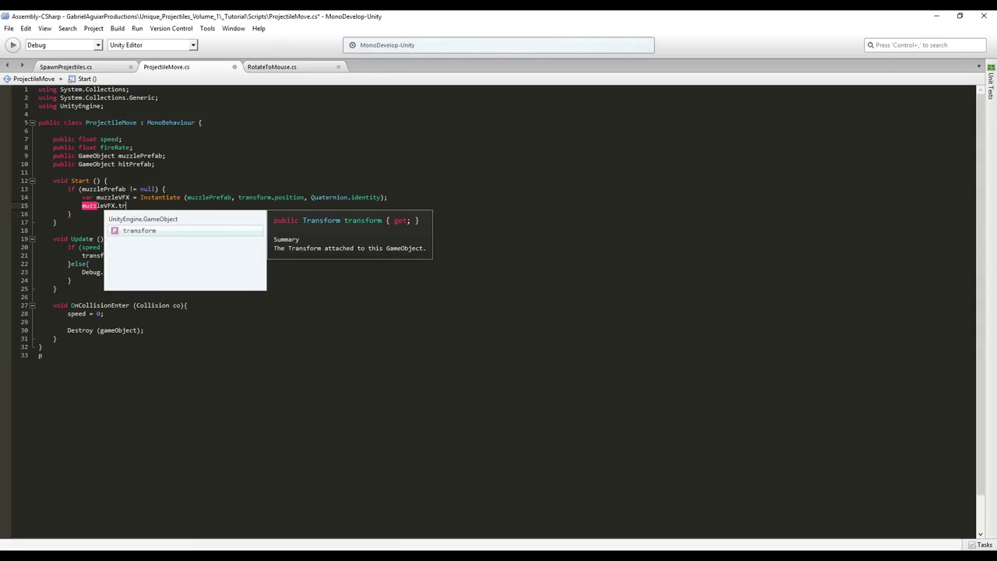
pyautogui.press('Return')
pyautogui.write('.fo')
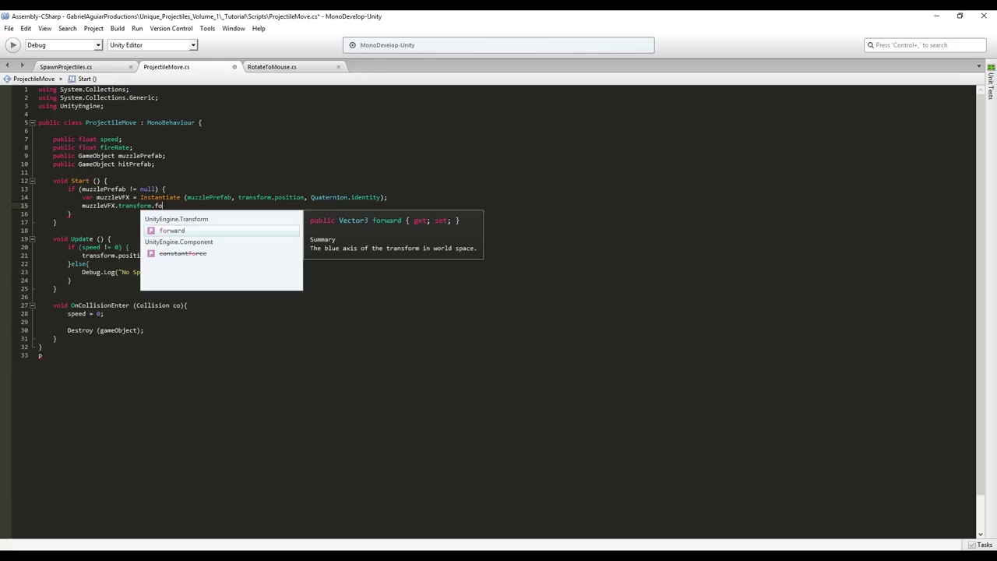
pyautogui.write('rward = ga')
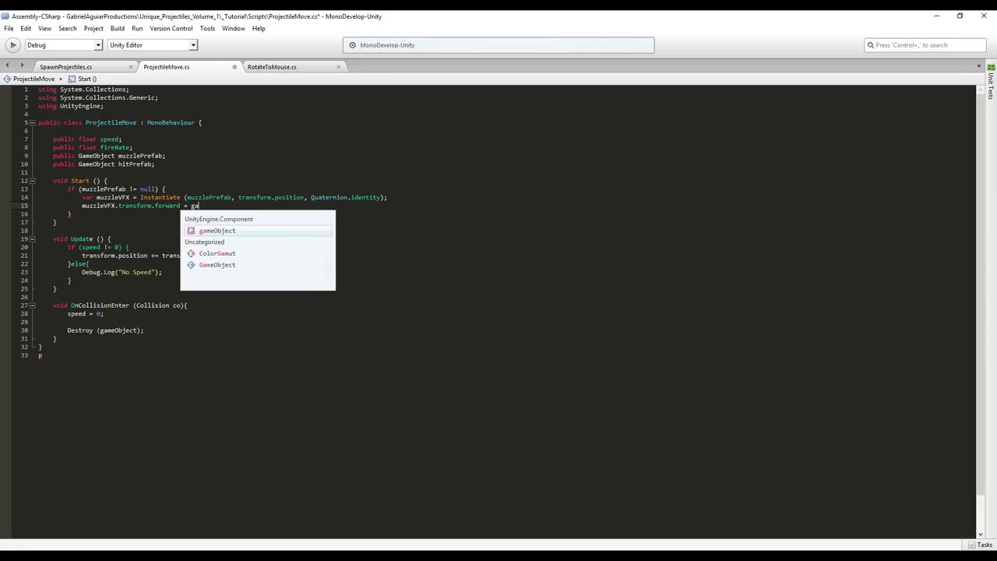
pyautogui.write('meObject.transform.forward;')
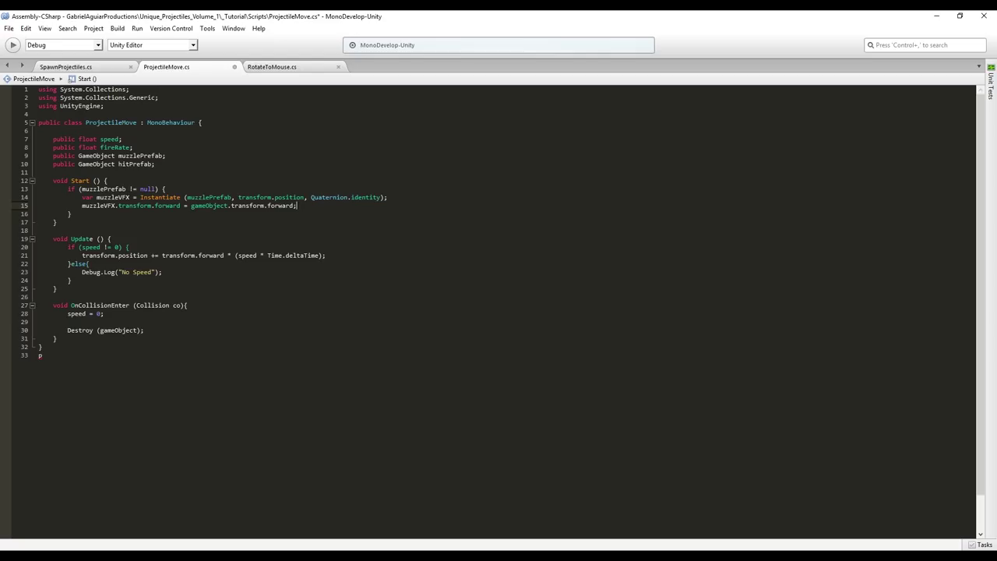
pyautogui.hotkey('ctrl', 's')
pyautogui.click(48, 356)
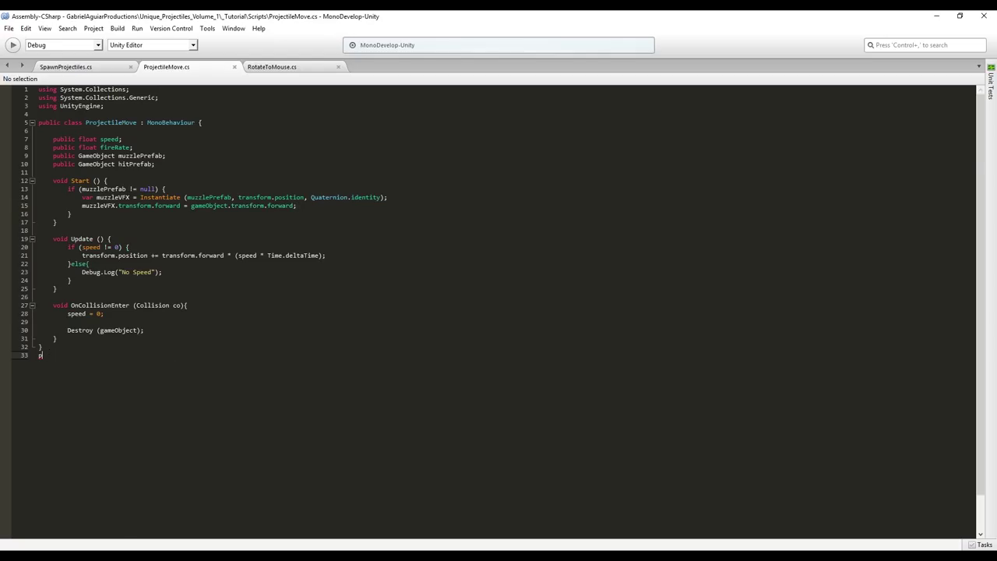
# In OnCollisionEnter, add an if (hitPrefab != null) block above Destroy and begin var hitVFX = Instantiate (hitPrefab, inside it.
pyautogui.press('BackSpace')
pyautogui.press('BackSpace')
pyautogui.write('if ')
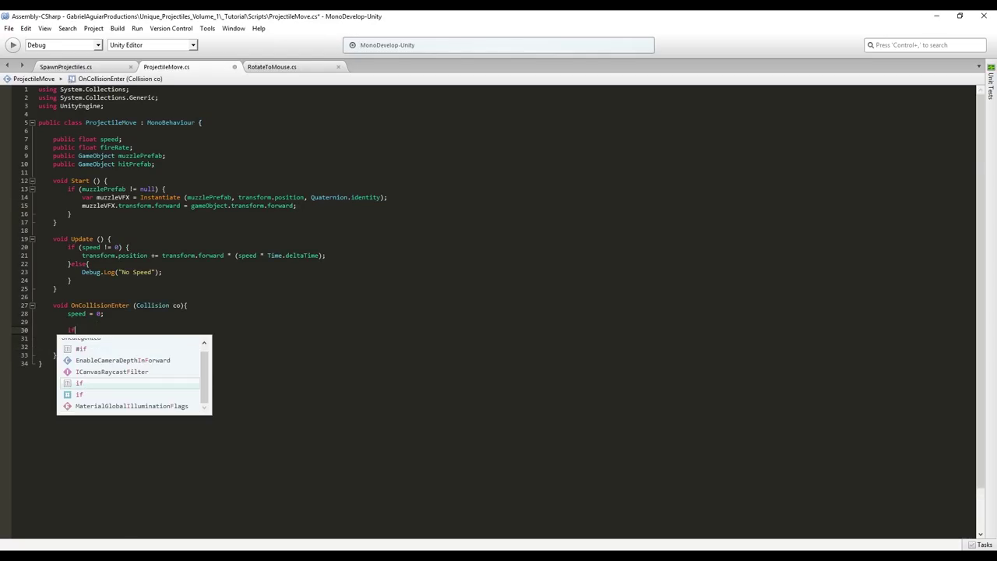
pyautogui.write('(hit')
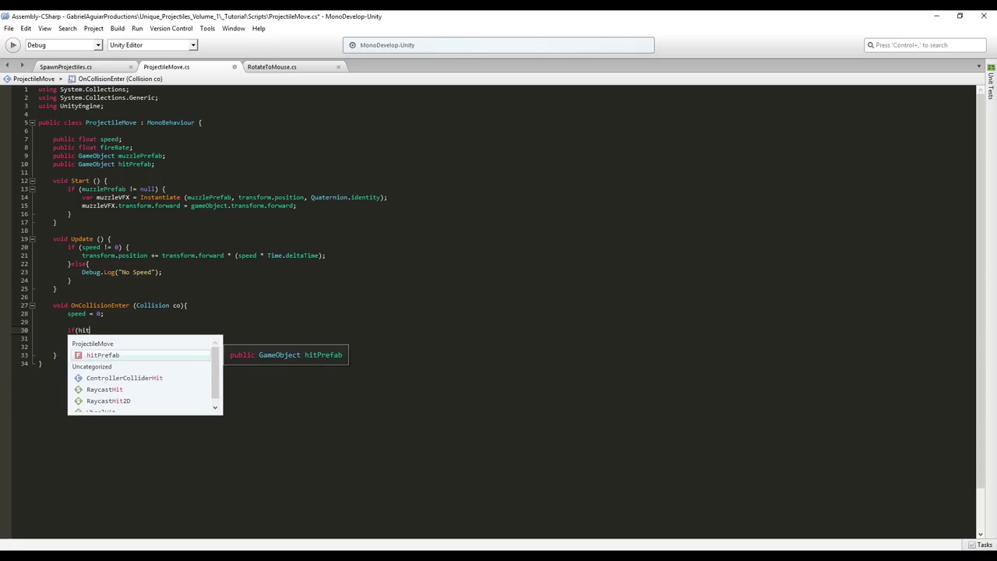
pyautogui.write('Prefab != null)')
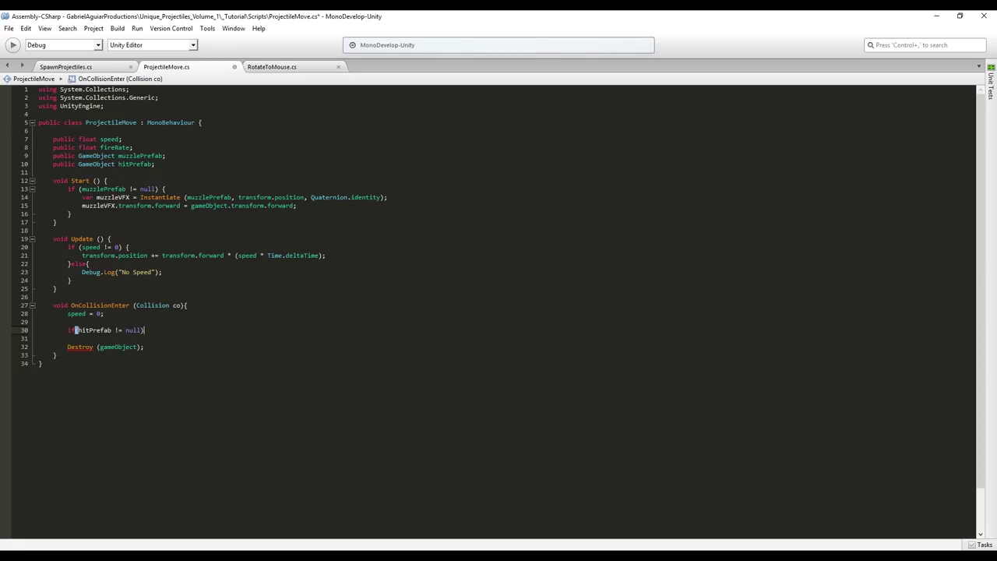
pyautogui.press('Return')
pyautogui.write('{')
pyautogui.press('Return')
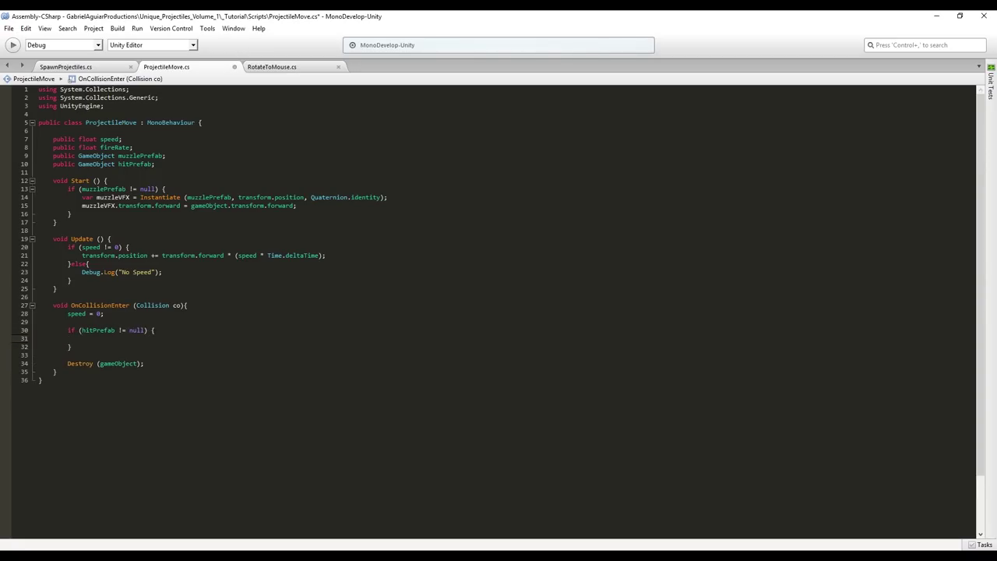
pyautogui.write('var hitVFX = Instantiate (hitPrefab,')
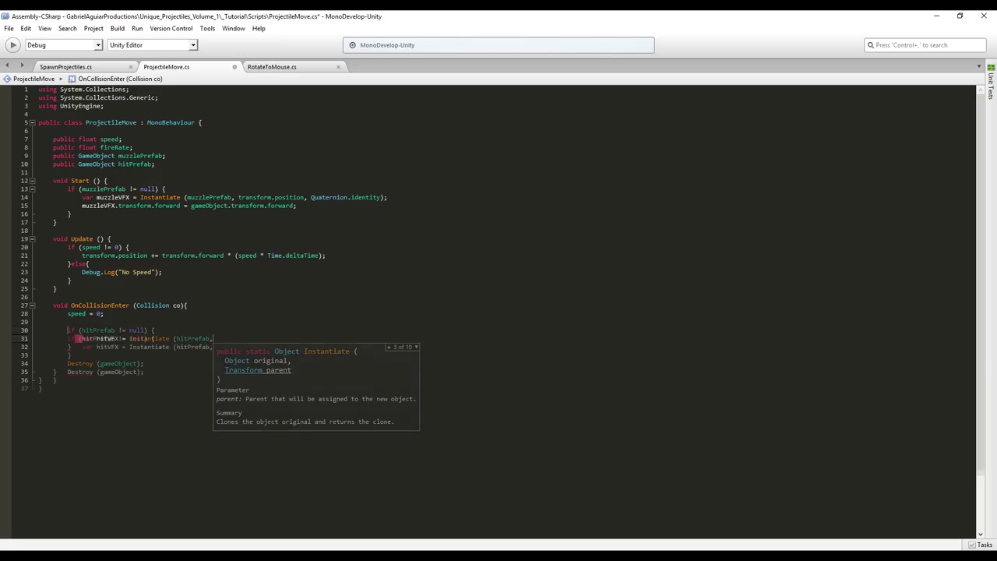
# Above the hitPrefab if block, store co.contacts [0] in a ContactPoint variable named contact.
pyautogui.write('con')
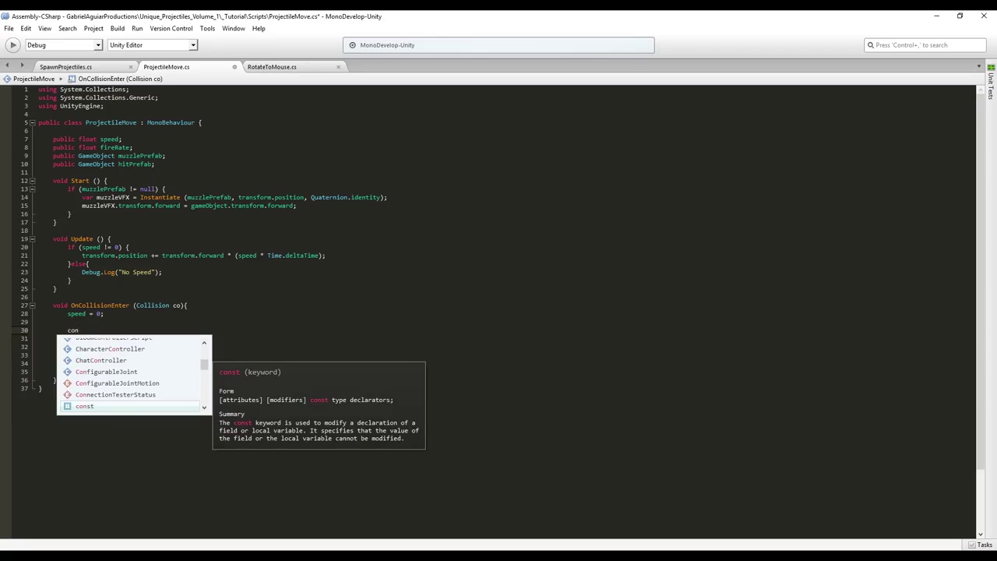
pyautogui.write('tactPoint')
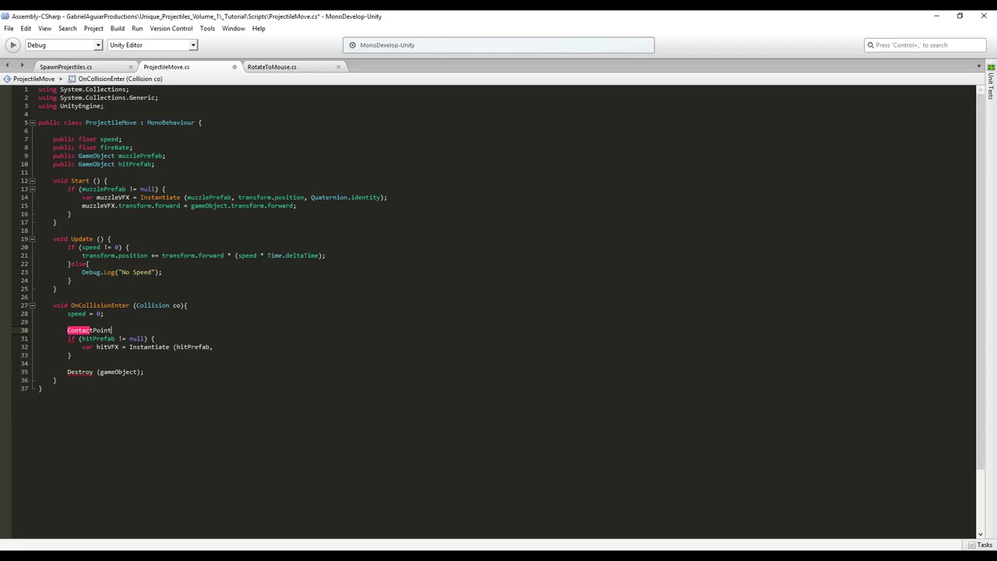
pyautogui.write(' contact = co.con')
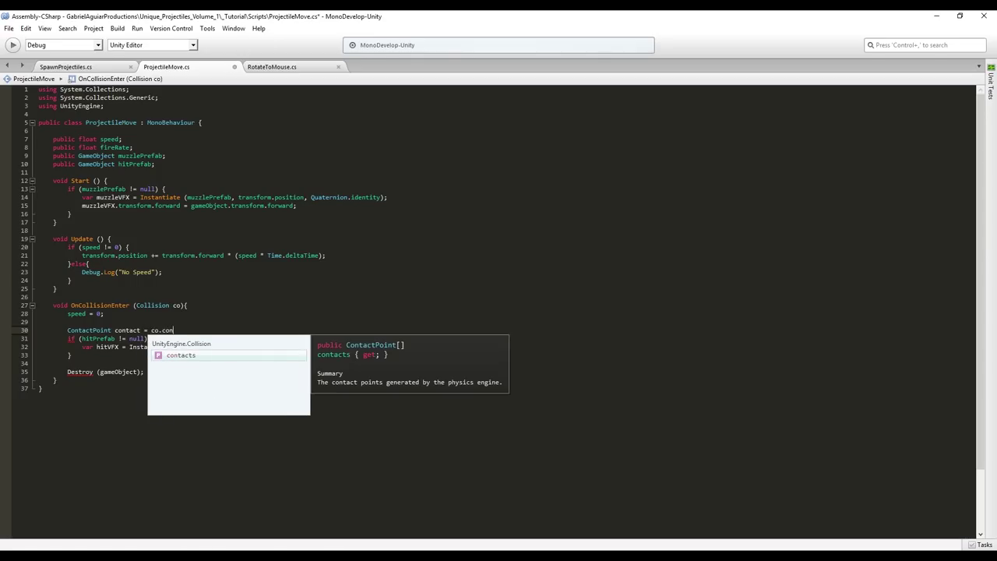
pyautogui.press('Return')
pyautogui.write('[0];')
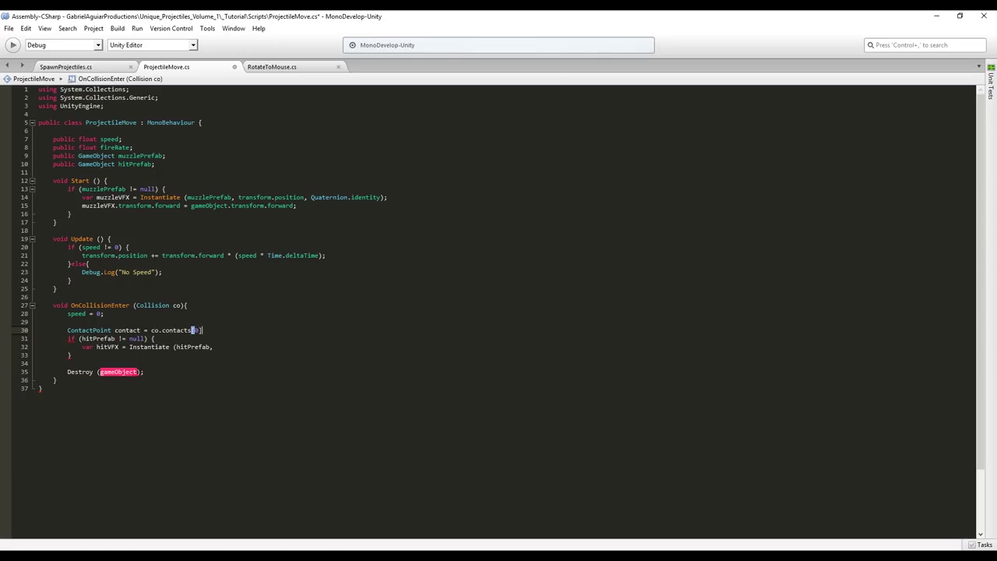
pyautogui.press('Return')
pyautogui.press('Return')
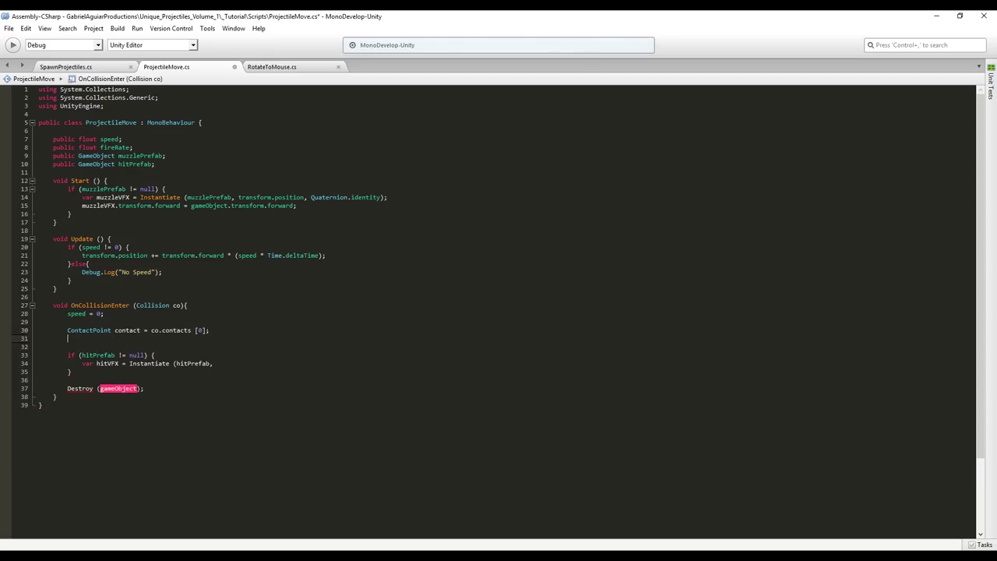
# Below the contact line, declare Quaternion rot as Quaternion.FromToRotation (Vector3.up, contact.normal).
pyautogui.write('qua rot =')
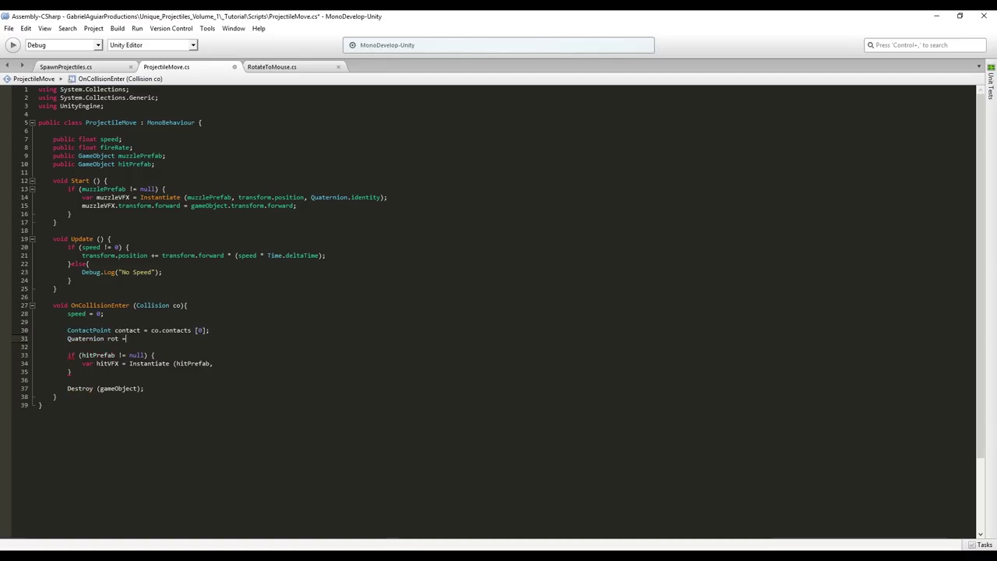
pyautogui.write(' Quaternion.fromto')
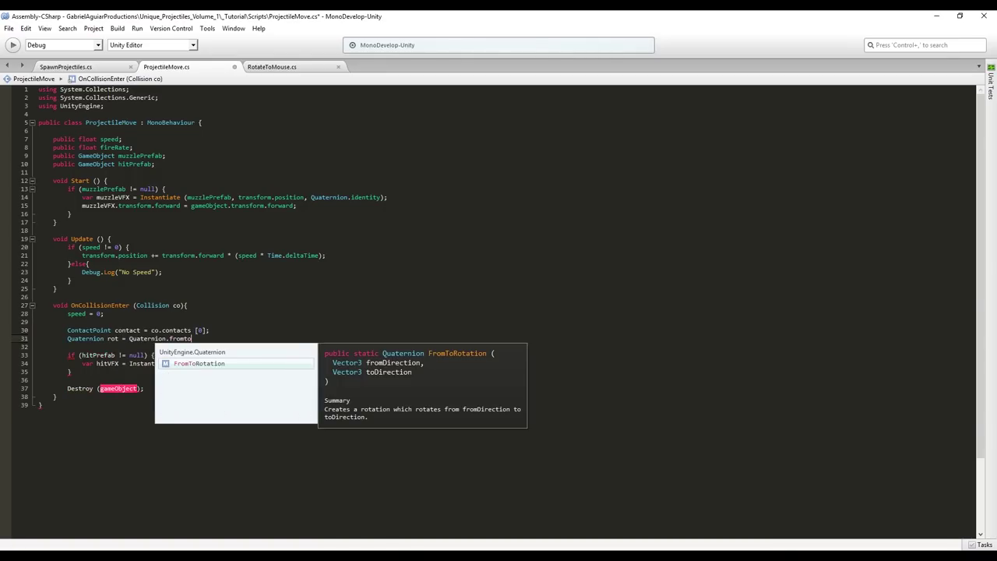
pyautogui.press('Return')
pyautogui.write('(Vector3')
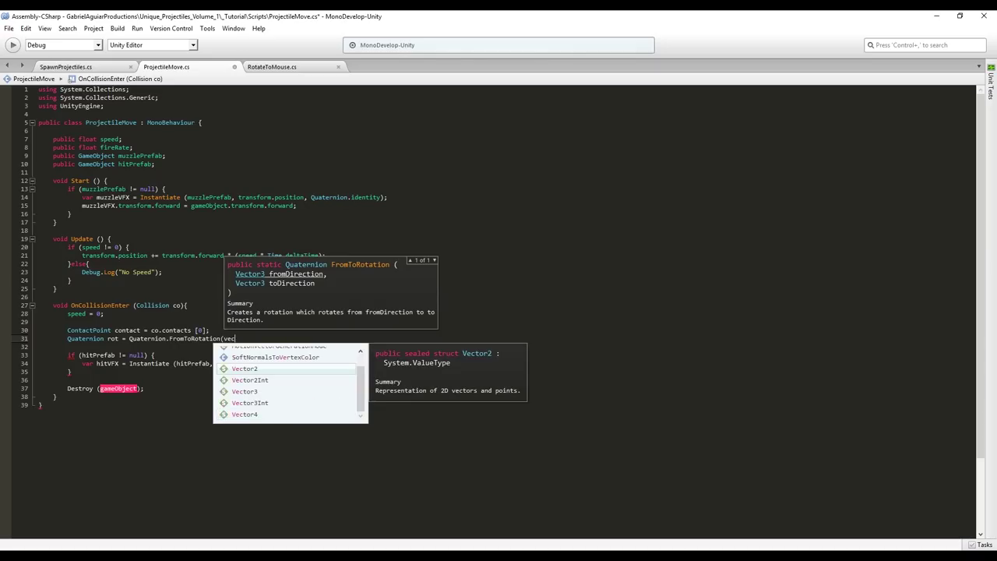
pyautogui.write('.up')
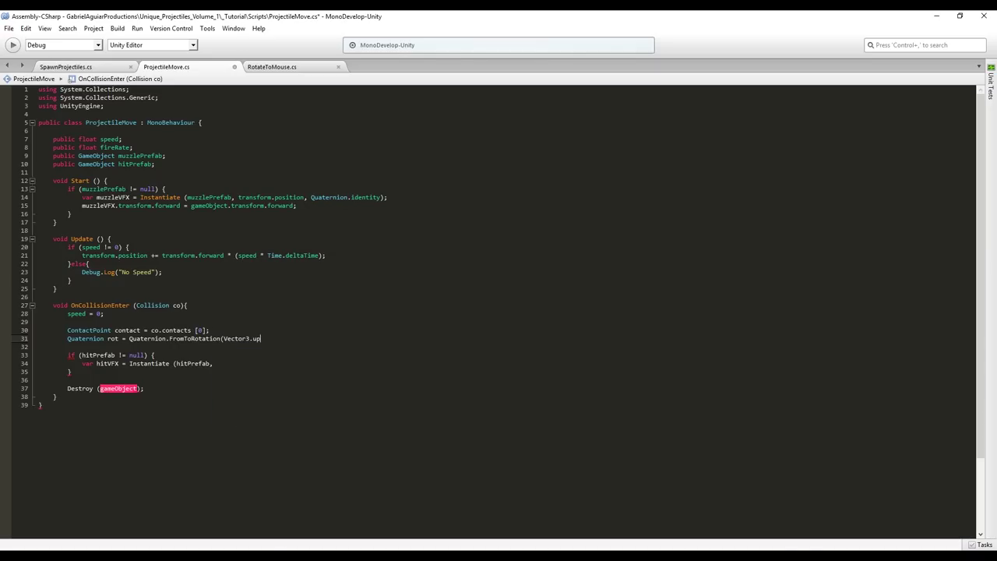
pyautogui.write(', contact.no')
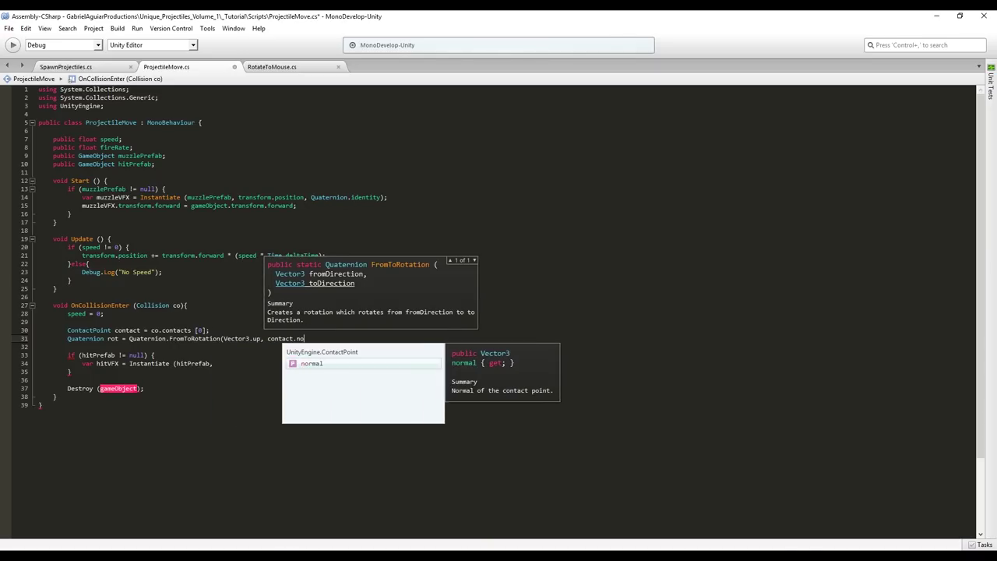
pyautogui.write('rmal);')
pyautogui.press('Return')
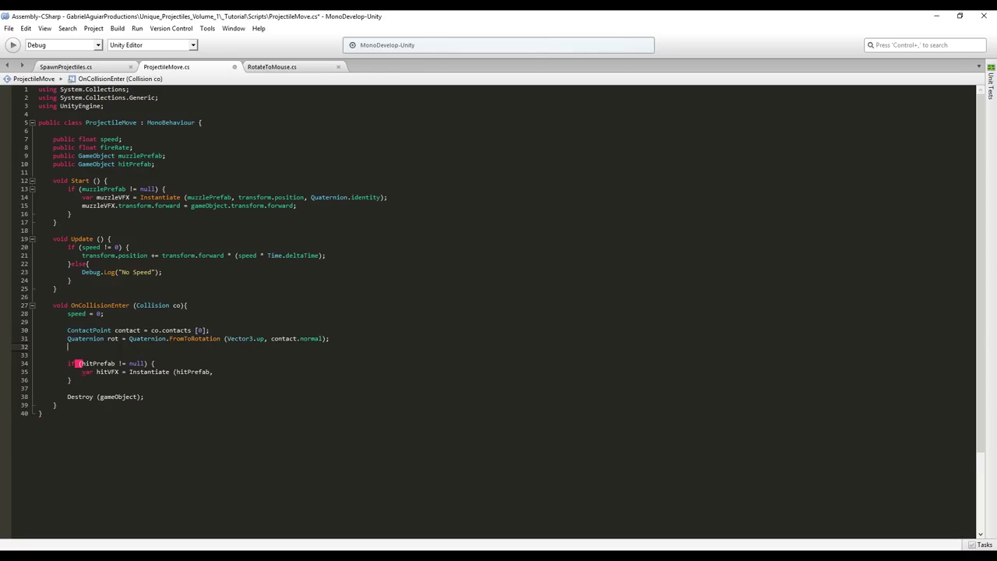
# Declare Vector3 pos as contact.point below the rot line.
pyautogui.write('Vect')
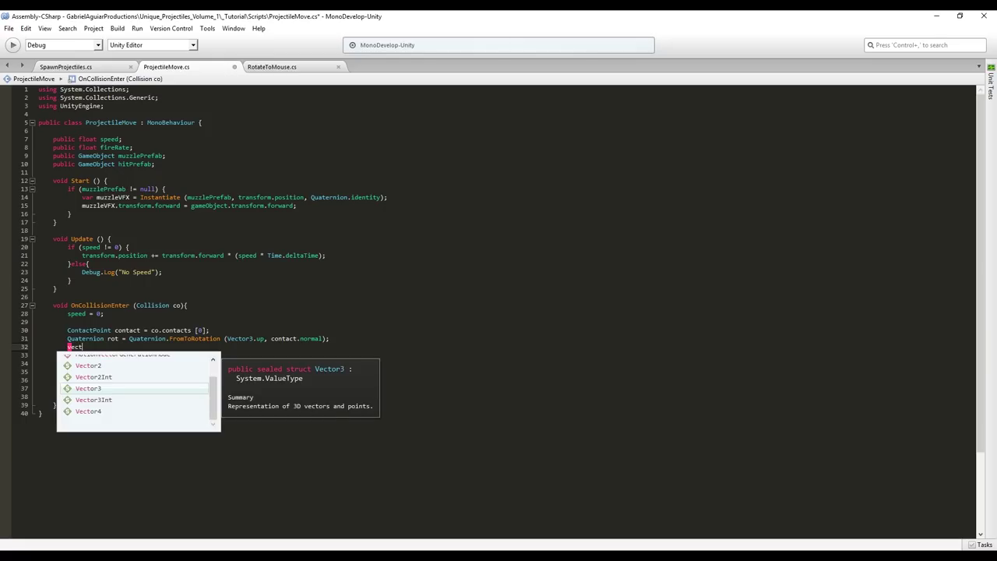
pyautogui.write('or3 pos')
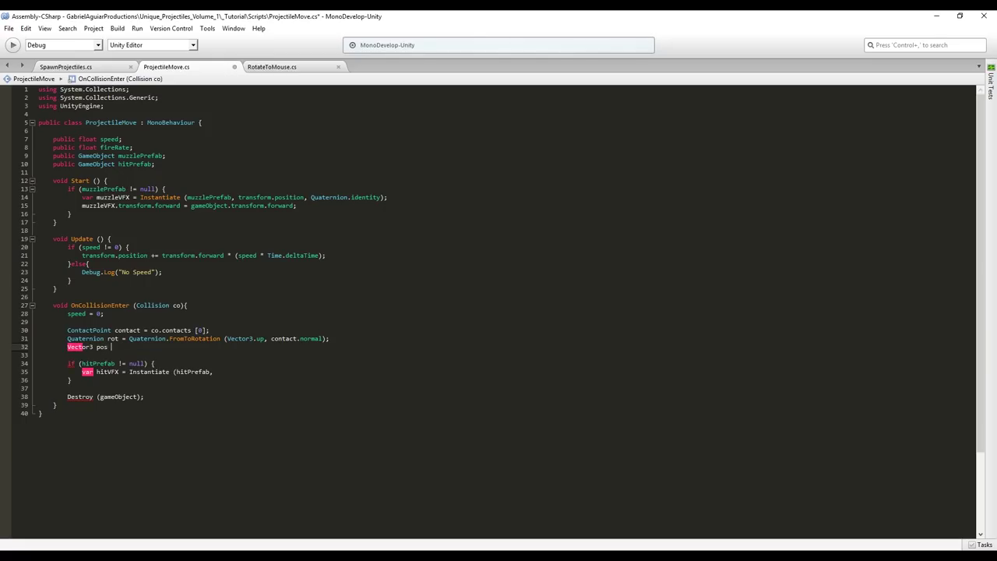
pyautogui.write(' = conta')
pyautogui.write('ct.point;')
# Complete the hitVFX Instantiate call with pos and rot as its position and rotation arguments.
pyautogui.write('p')
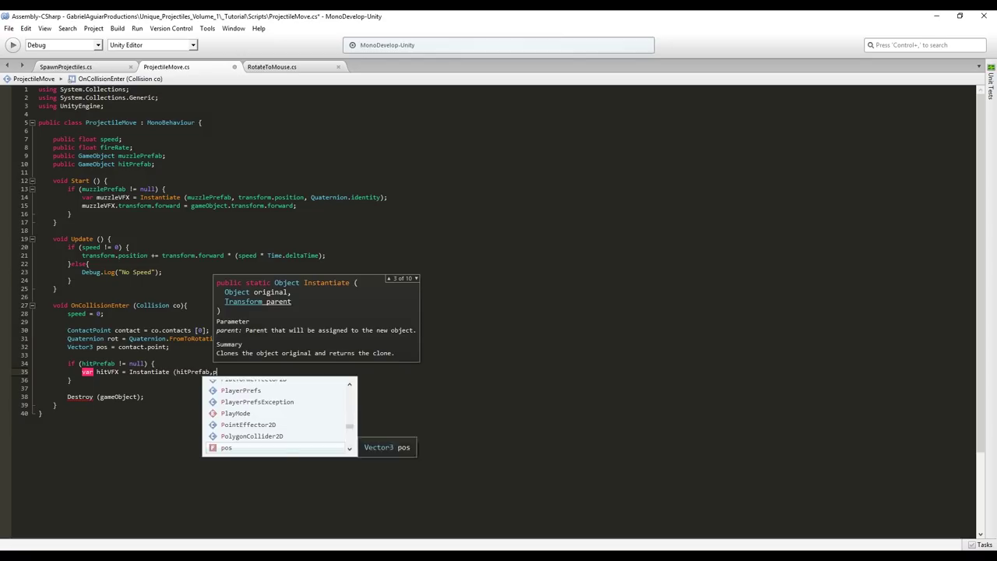
pyautogui.press('Return')
pyautogui.click(180, 345)
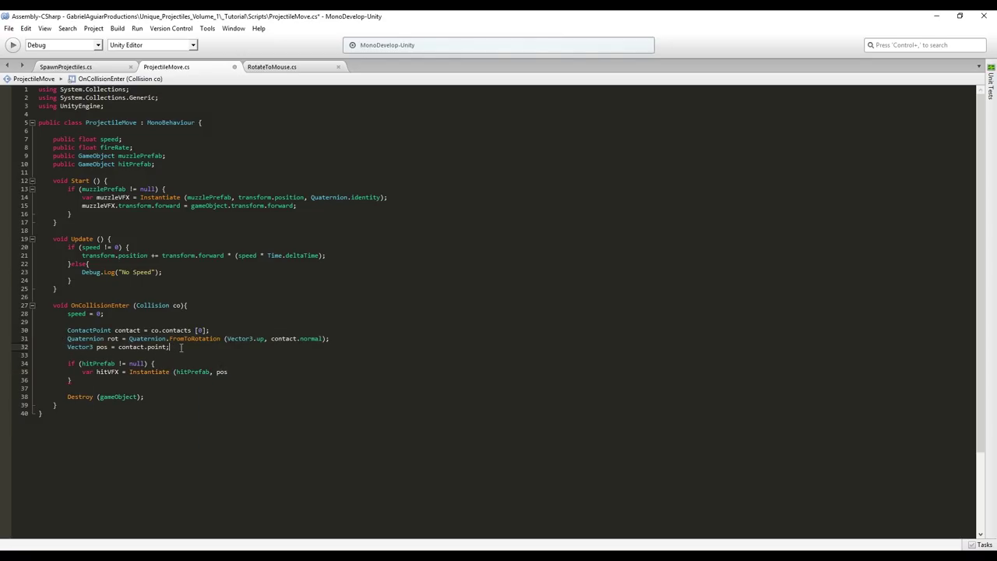
pyautogui.click(236, 362)
pyautogui.click(237, 369)
pyautogui.write(',')
pyautogui.press('BackSpace')
pyautogui.press('BackSpace')
pyautogui.write(', rot')
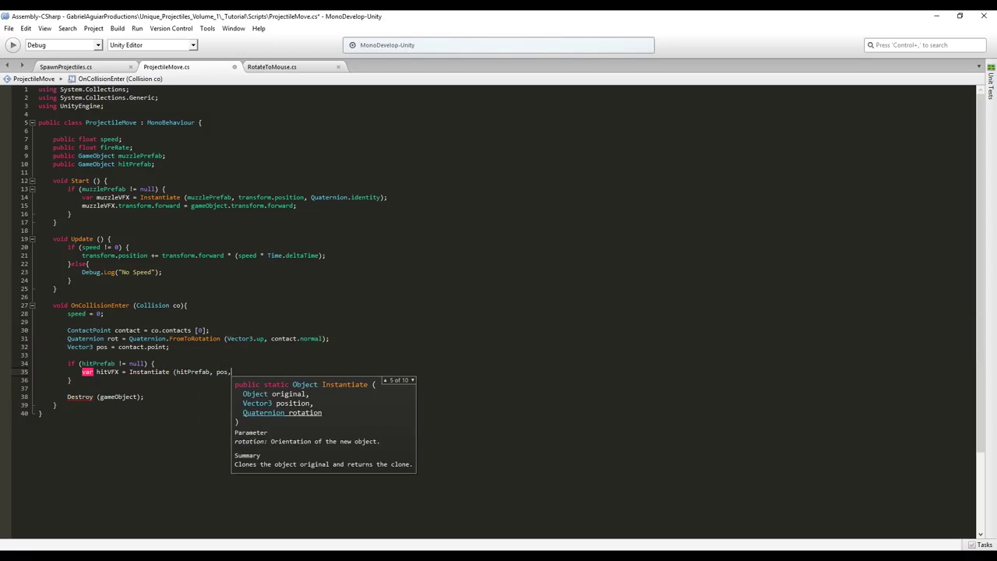
pyautogui.press('Return')
pyautogui.write(');')
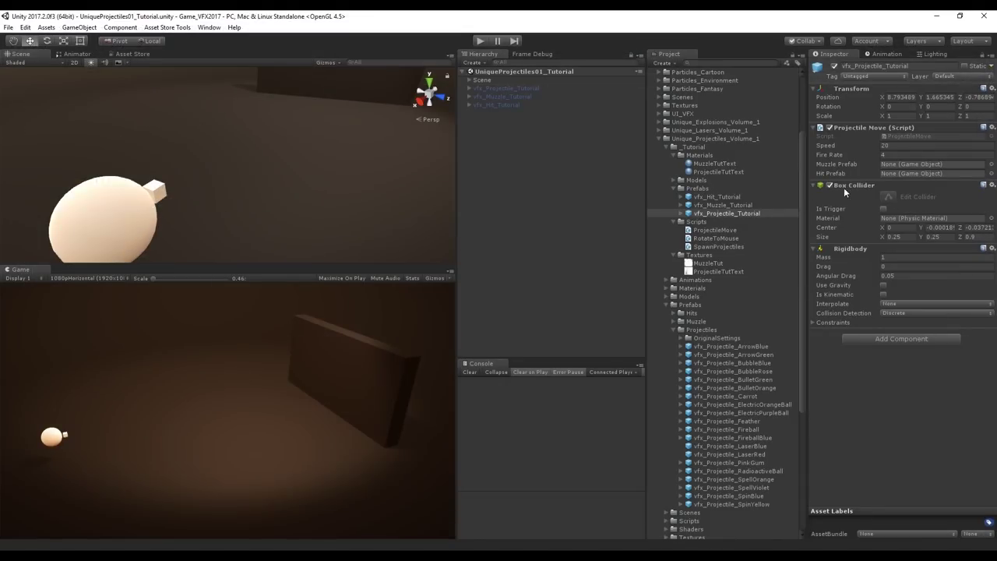
# In Unity, assign vfx_Muzzle_Tutorial as the Muzzle Prefab and vfx_Hit_Tutorial as the Hit Prefab of vfx_Projectile_Tutorial.
pyautogui.moveTo(725, 206); pyautogui.dragTo(896, 165)
pyautogui.moveTo(732, 200); pyautogui.dragTo(912, 173)
# Play the scene and fire projectiles at the wall to test the muzzle and hit effects.
pyautogui.click(481, 40)
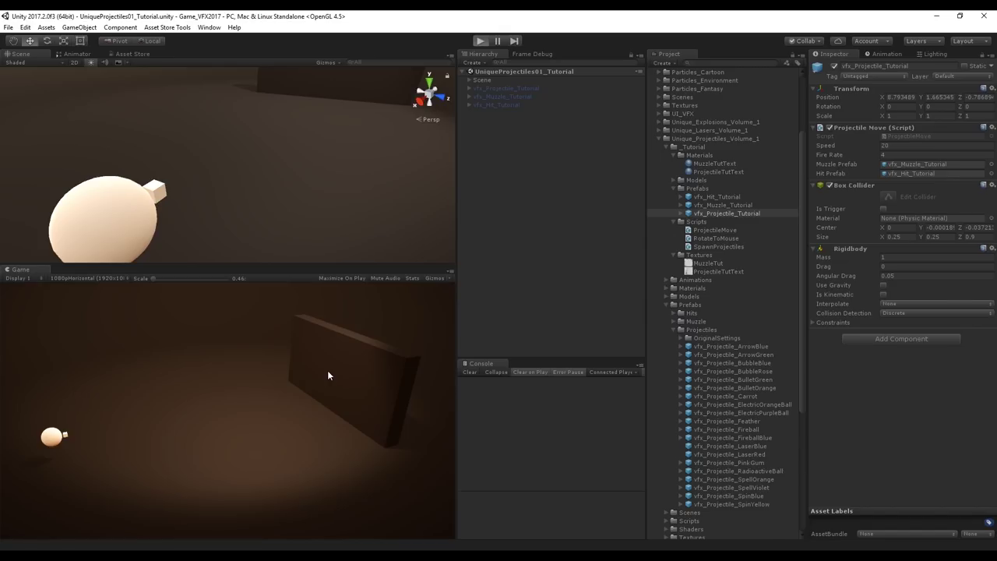
pyautogui.click(338, 374)
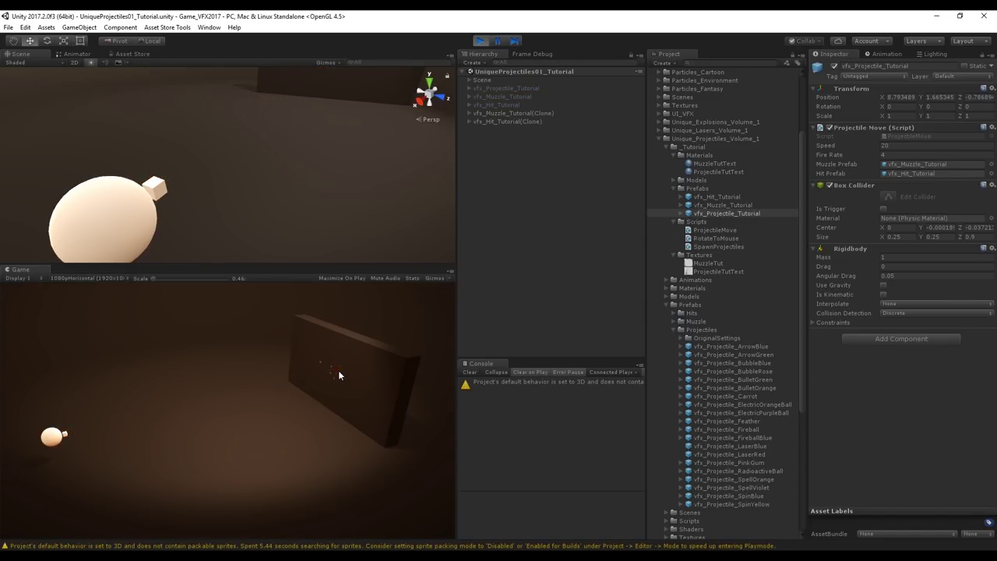
pyautogui.click(356, 375)
pyautogui.click(356, 375)
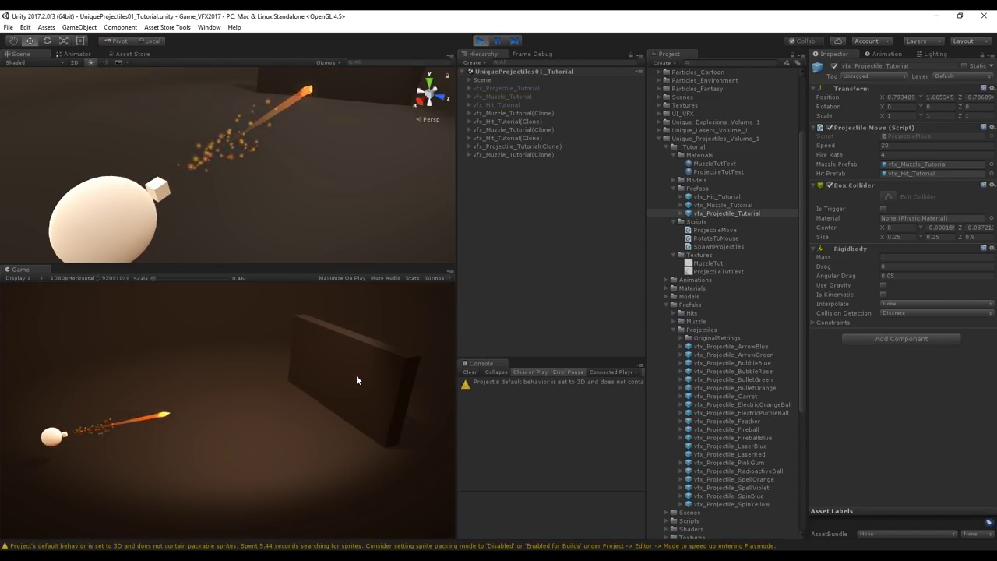
pyautogui.click(356, 374)
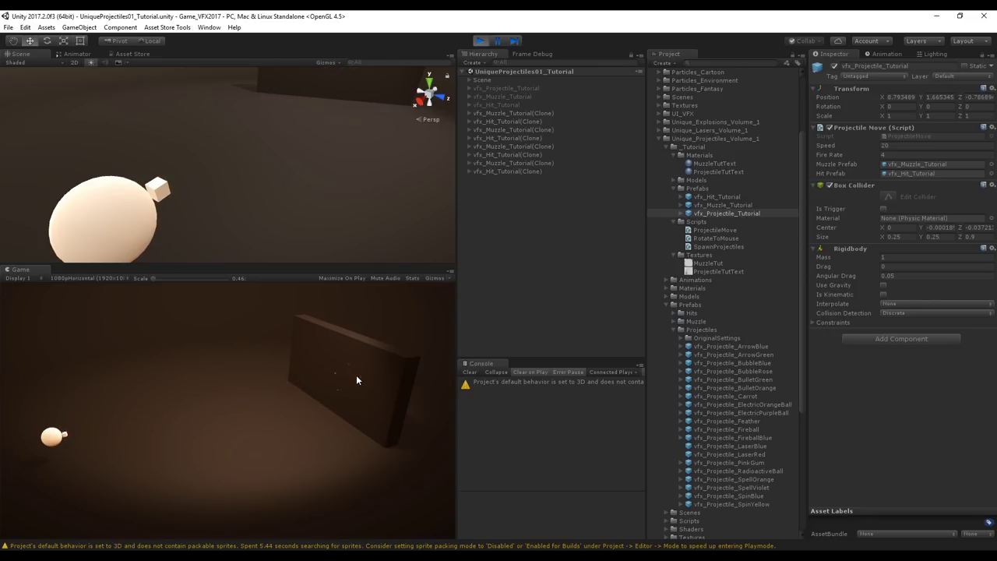
pyautogui.click(356, 379)
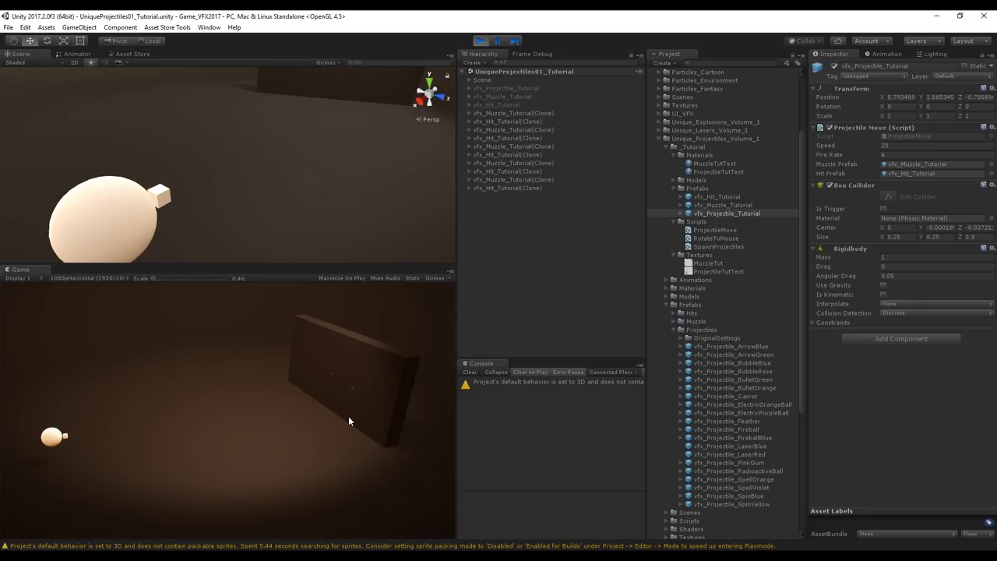
pyautogui.click(353, 402)
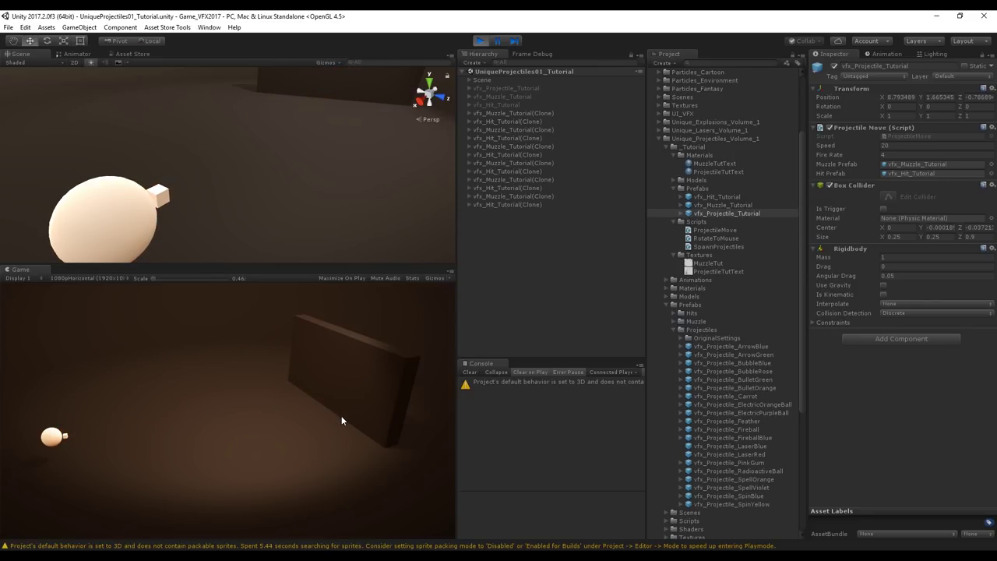
pyautogui.click(321, 374)
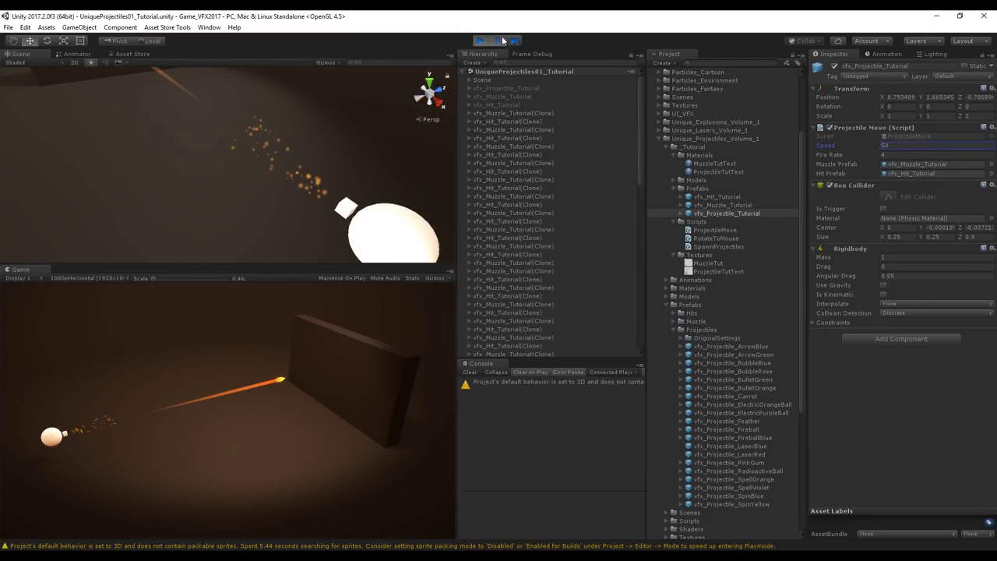
pyautogui.click(282, 422)
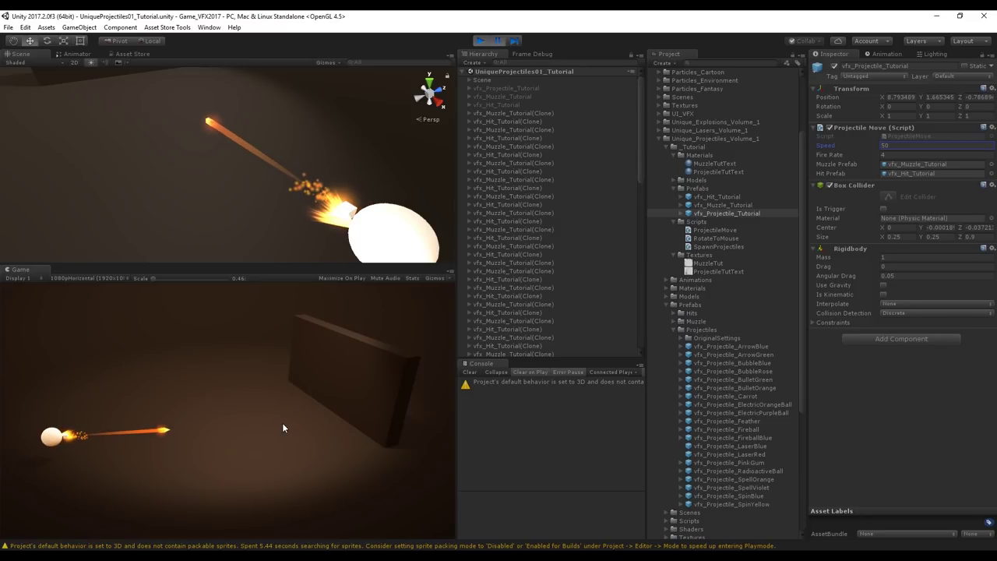
# Examine the last spawned vfx_Muzzle_Tutorial(Clone) in the hierarchy and its muzzle flash up close in the scene.
pyautogui.scroll(-10, 526, 261)
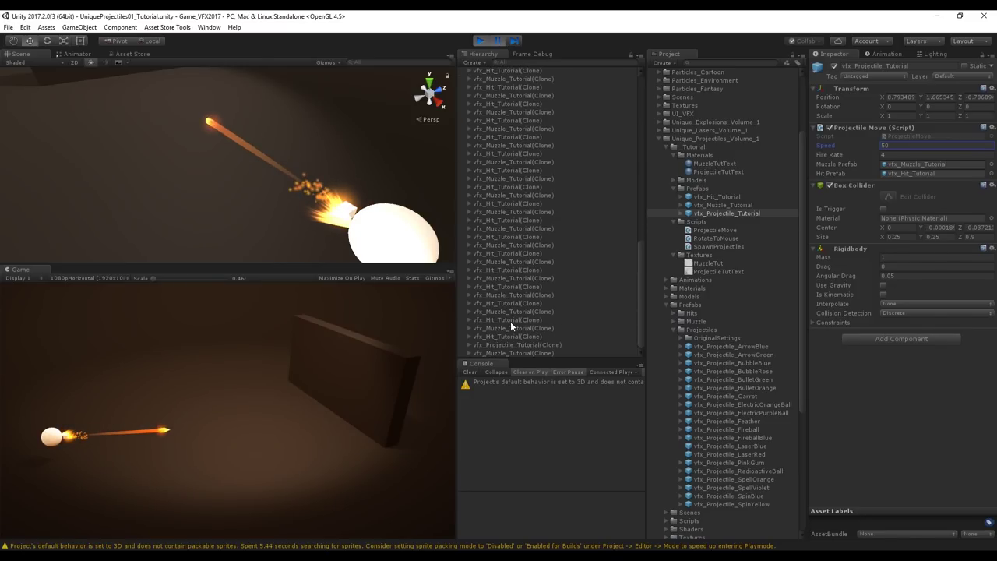
pyautogui.click(534, 353)
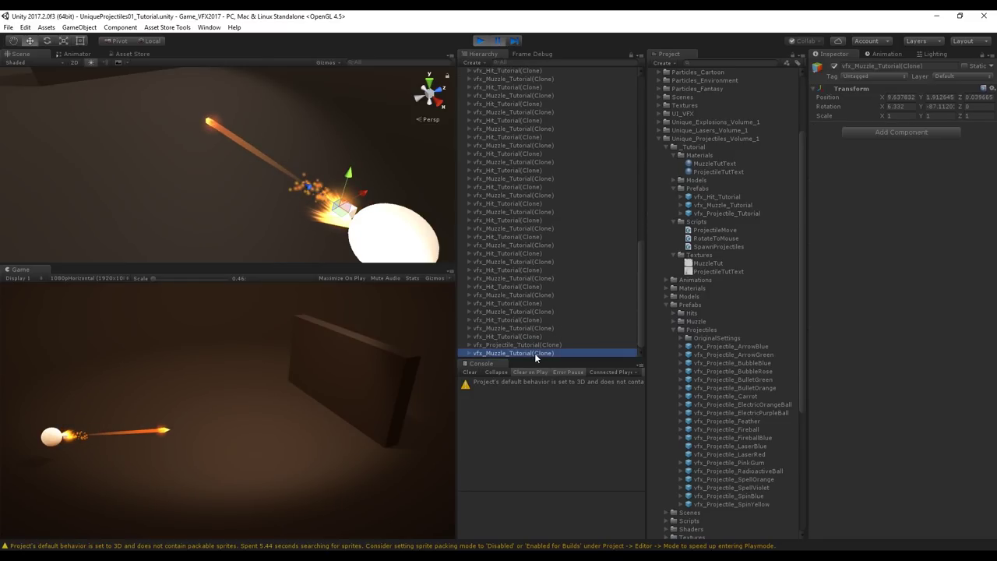
pyautogui.keyDown('alt'); pyautogui.moveTo(439, 191); pyautogui.dragTo(41, 206); pyautogui.keyUp('alt')
pyautogui.scroll(2, 41, 205)
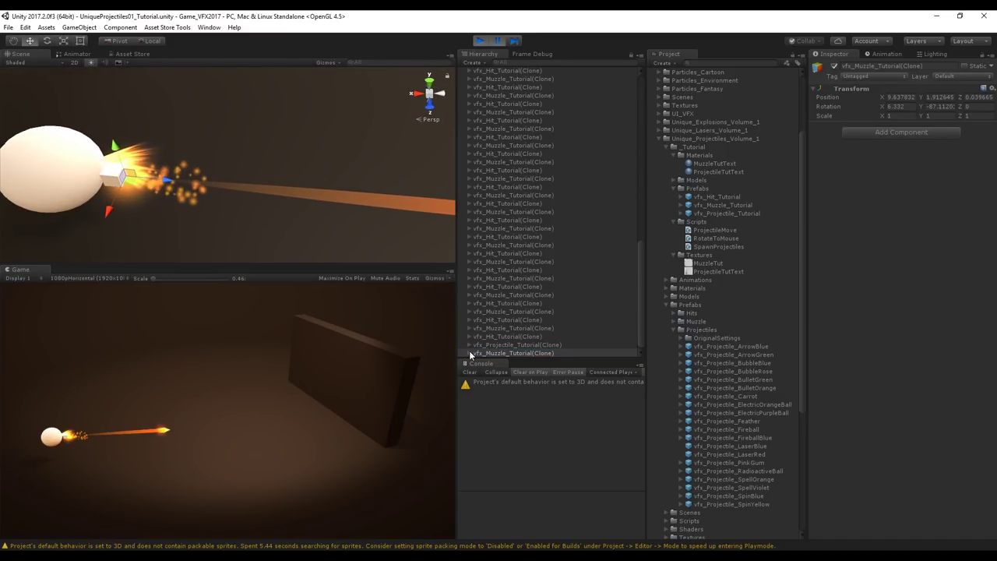
pyautogui.moveTo(470, 355); pyautogui.dragTo(508, 330)
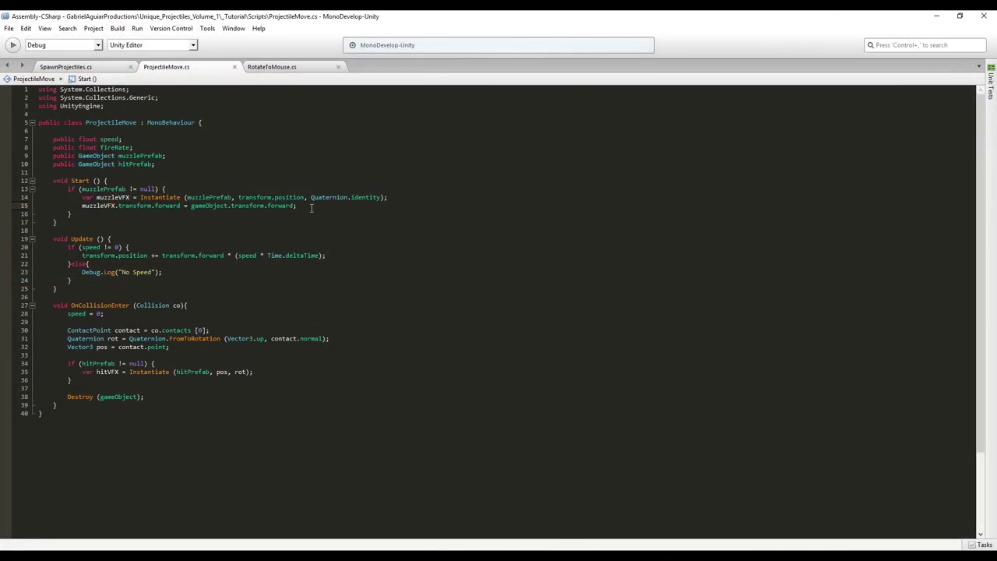
# In Start, below the muzzleVFX forward line, declare psMuzzle as muzzleVFX.GetComponent<ParticleSystem> ().
pyautogui.press('Return')
pyautogui.write('var ')
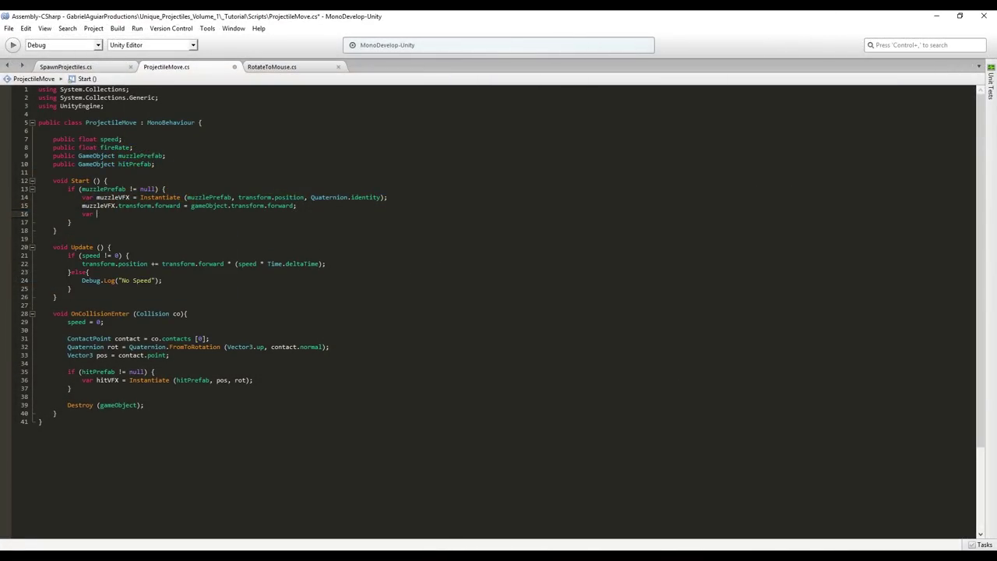
pyautogui.write('psMuzzle = muzzleVFX.GetComponent<ParticleSystem> (')
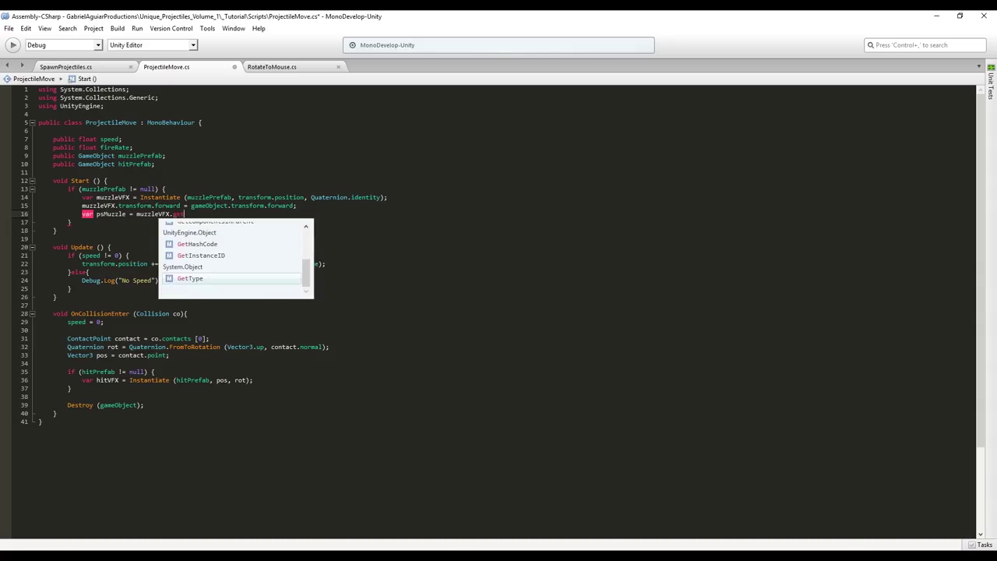
pyautogui.write(');')
pyautogui.press('Return')
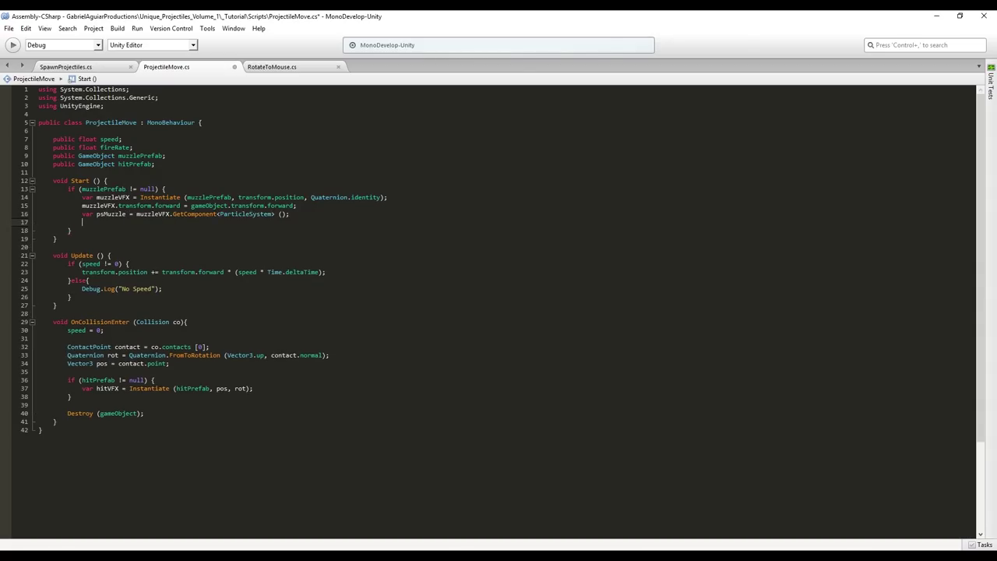
# Add a check for psMuzzle != null that destroys muzzleVFX after psMuzzle.main.duration.
pyautogui.write('if(psMuzzle != null)')
pyautogui.press('Return')
pyautogui.write('Destroy ')
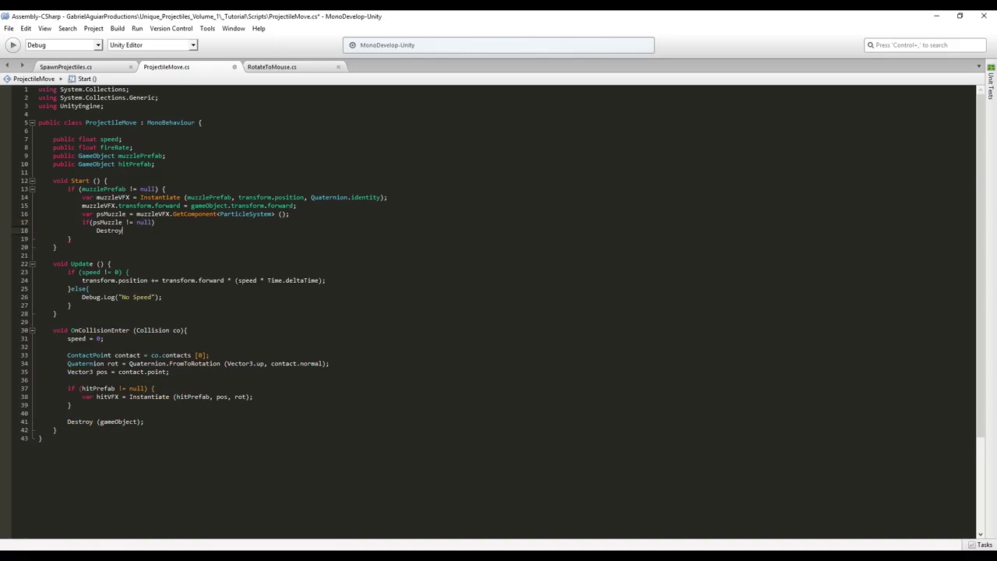
pyautogui.write('(muzzleVFX,')
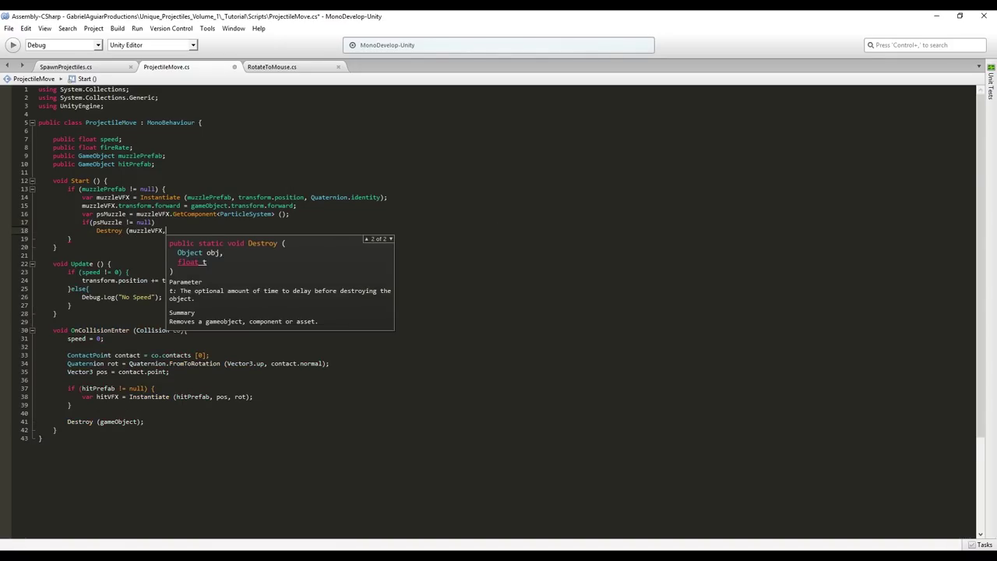
pyautogui.write(' psmuzzle.main.diu')
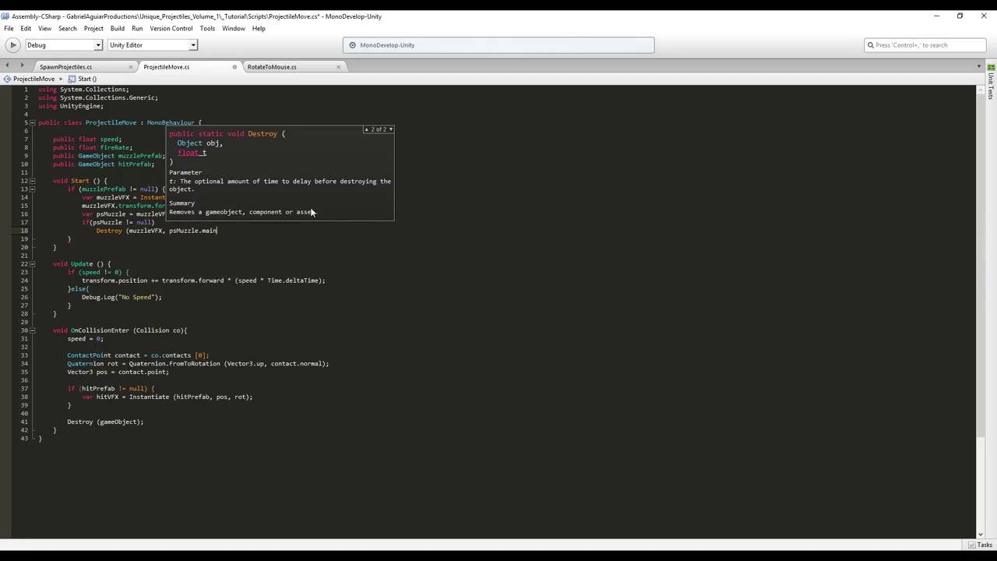
pyautogui.press('BackSpace')
pyautogui.press('BackSpace')
pyautogui.write('uration);')
pyautogui.press('Return')
# Add an else block declaring psChild as muzzleVFX.transform.GetChild (0).GetComponent<ParticleSystem> ().
pyautogui.write('else')
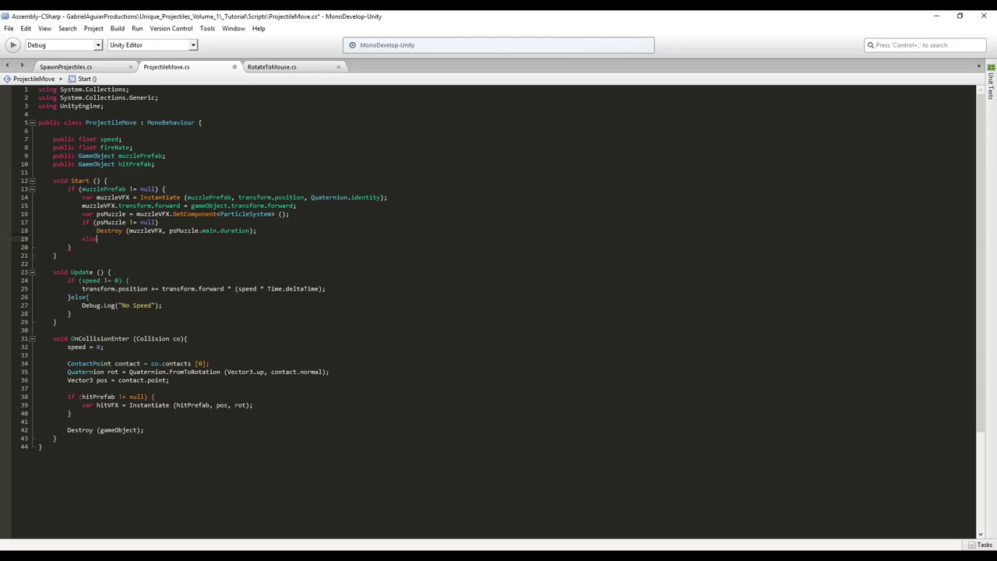
pyautogui.write(' {')
pyautogui.press('Return')
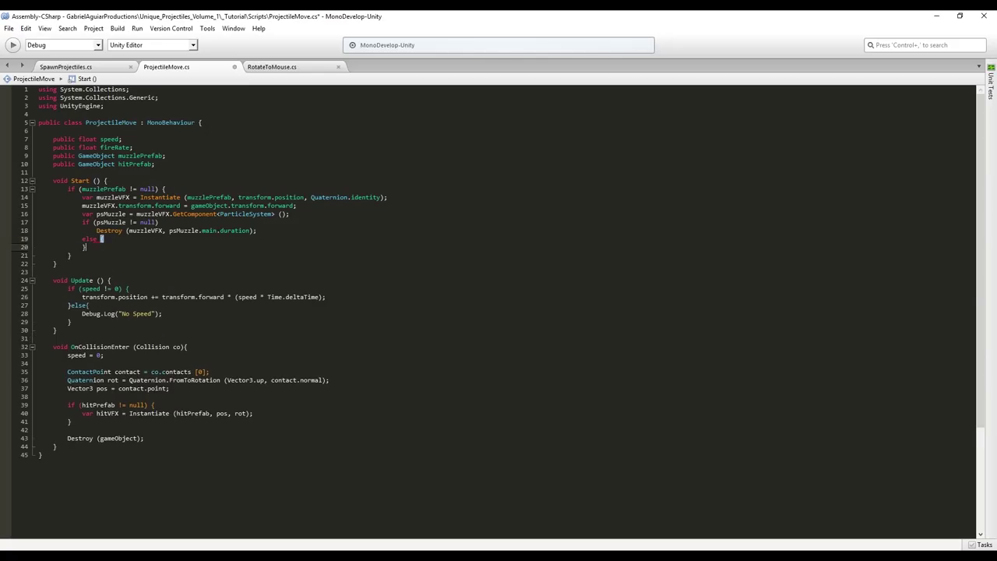
pyautogui.write('var psChild = ')
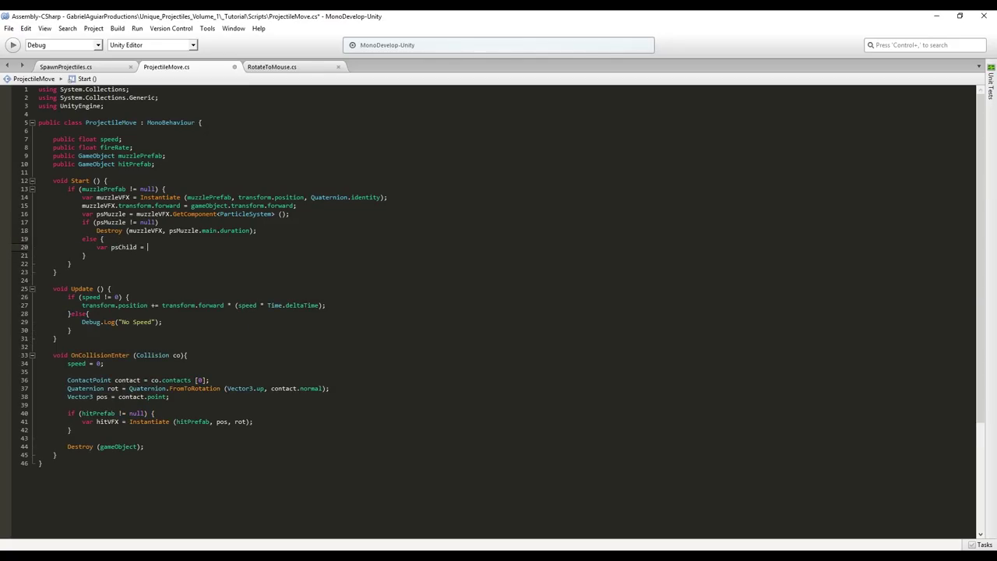
pyautogui.write('muzzleVFX.transform.GetChild (')
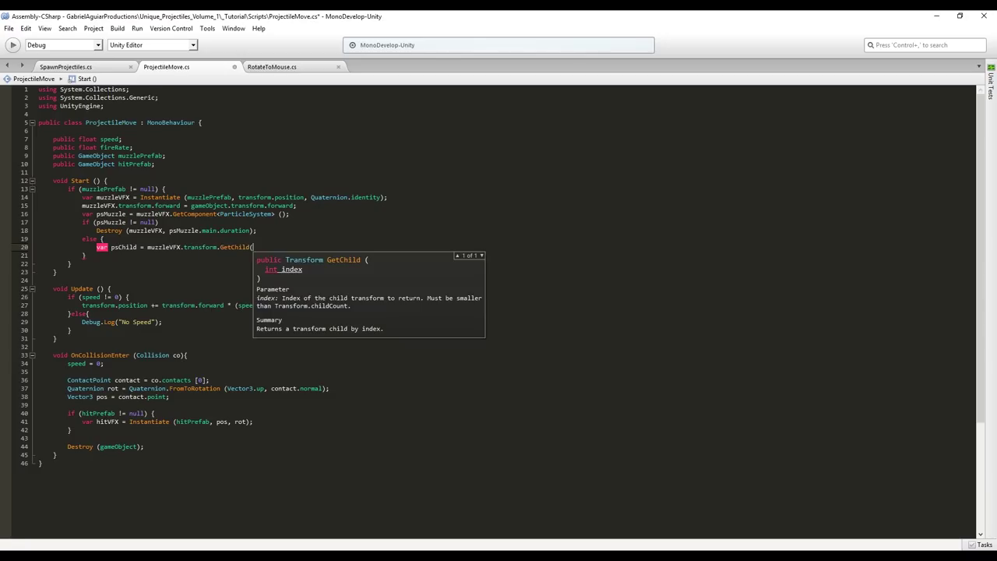
pyautogui.write('0).GetComponent<Part')
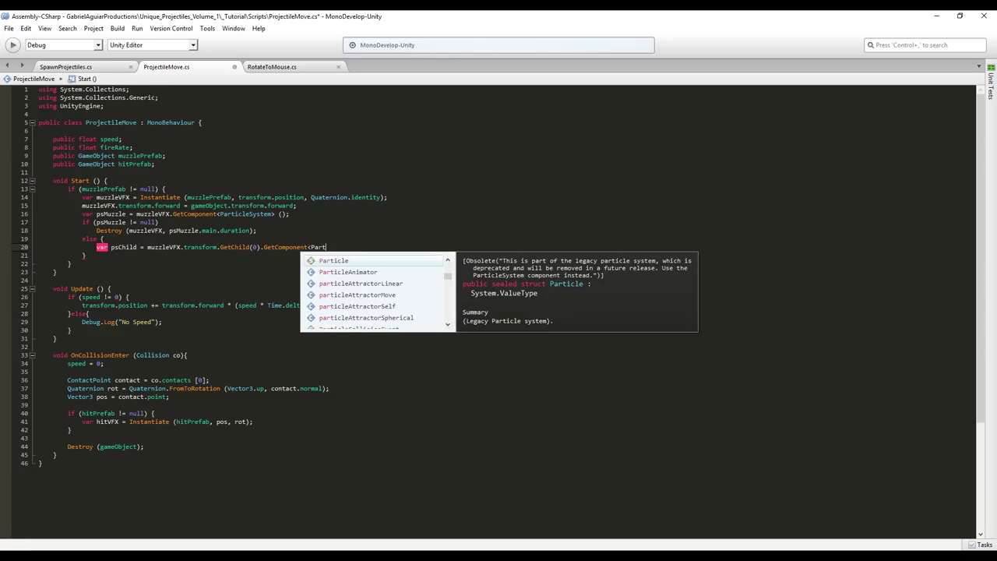
pyautogui.write('icleSystem> ();')
# In the else block, add a Destroy call for muzzleVFX with psChild.main.duration as its delay.
pyautogui.press('Return')
pyautogui.write('Destroy (')
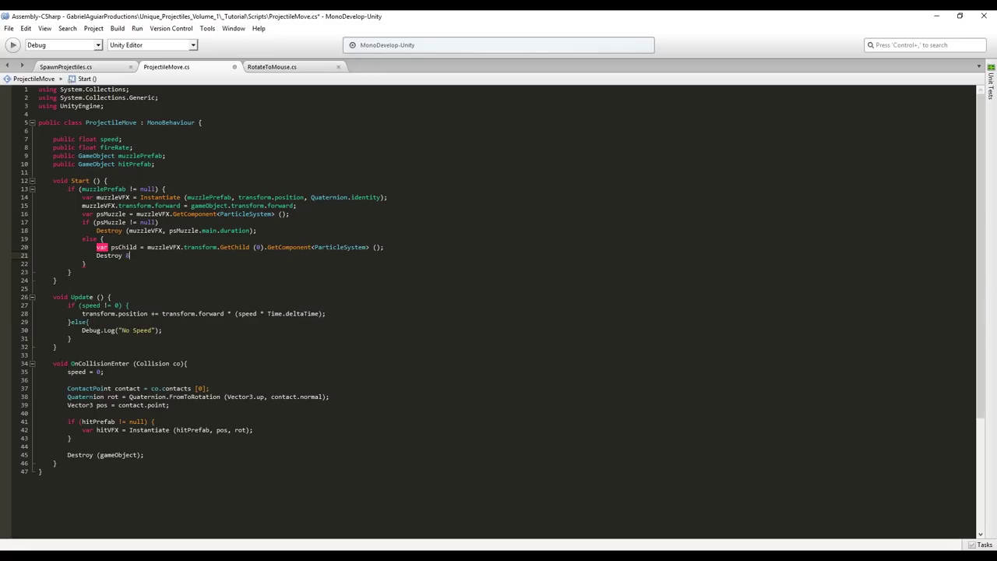
pyautogui.write('muzzleVFX, psChild')
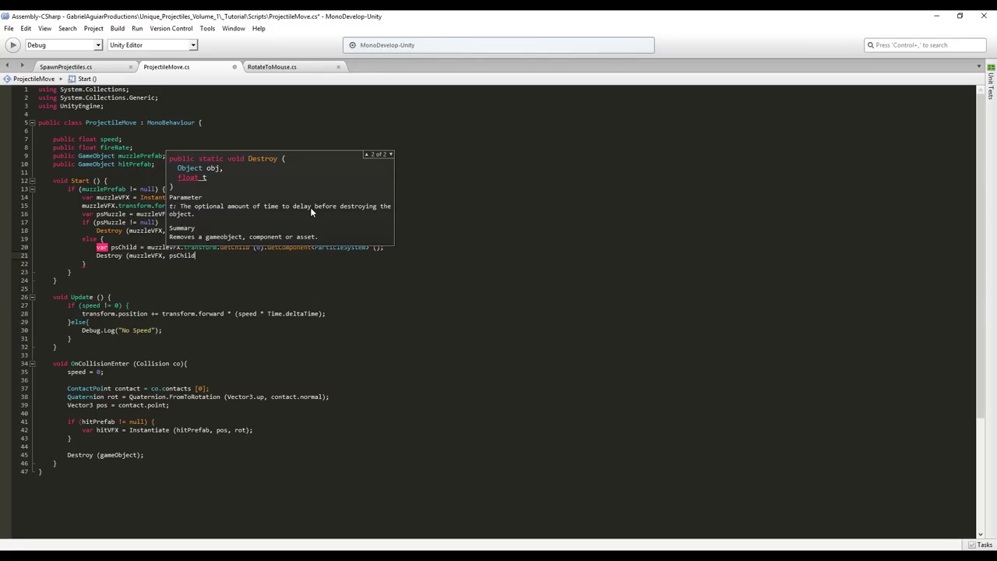
pyautogui.write('.main.duration);')
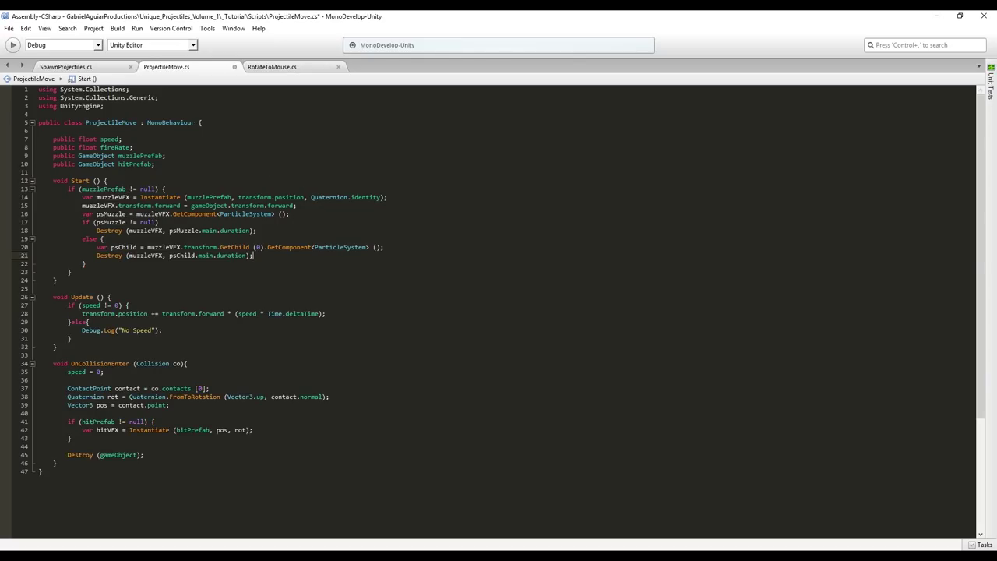
# Copy the psMuzzle declaration and its if/else destroy block to below the hitVFX Instantiate line in OnCollisionEnter.
pyautogui.moveTo(83, 213); pyautogui.dragTo(98, 262)
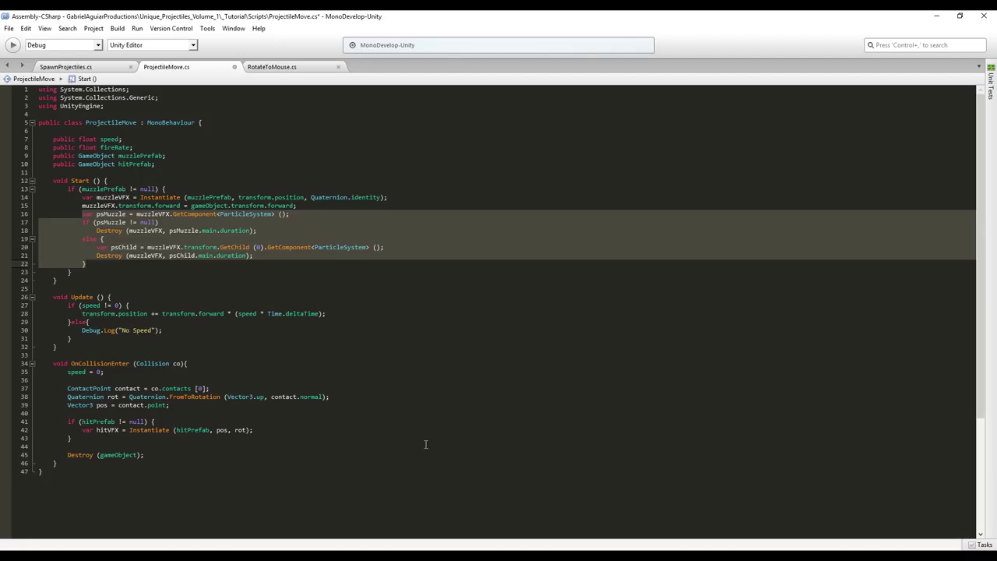
pyautogui.hotkey('ctrl', 'c')
pyautogui.click(262, 429)
pyautogui.press('Return')
pyautogui.hotkey('ctrl', 'v')
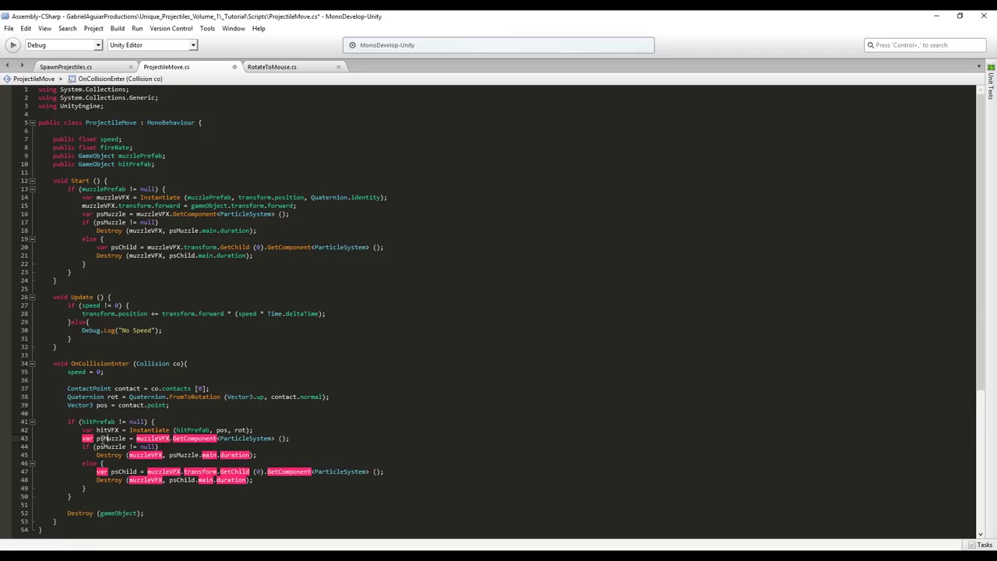
# Rename the psMuzzle variable to psHit throughout the copied block in OnCollisionEnter.
pyautogui.click(99, 438)
pyautogui.hotkey('ctrl', 'r')
pyautogui.write('psHit')
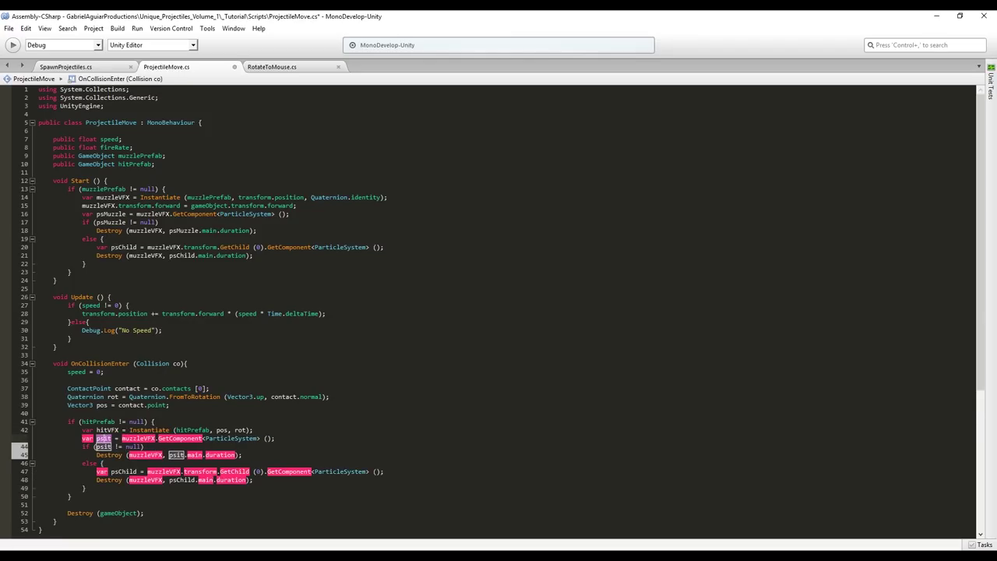
pyautogui.press('Return')
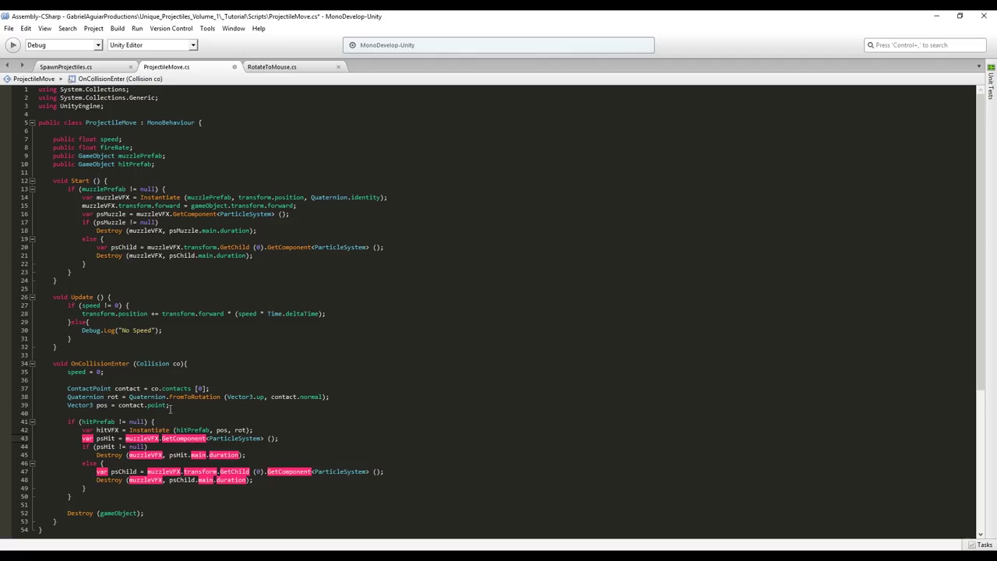
# Replace every muzzleVFX reference in the copied OnCollisionEnter block with hitVFX and save the ProjectileMove script.
pyautogui.doubleClick(107, 429)
pyautogui.hotkey('ctrl', 'c')
pyautogui.doubleClick(141, 439)
pyautogui.hotkey('ctrl', 'v')
pyautogui.doubleClick(145, 455)
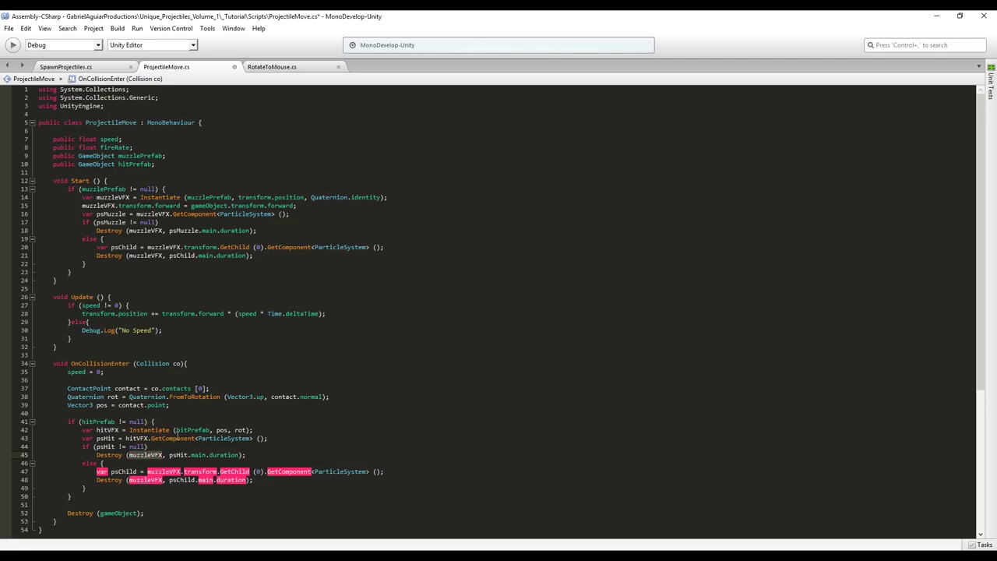
pyautogui.hotkey('ctrl', 'v')
pyautogui.doubleClick(164, 472)
pyautogui.hotkey('ctrl', 'v')
pyautogui.doubleClick(146, 480)
pyautogui.hotkey('ctrl', 'v')
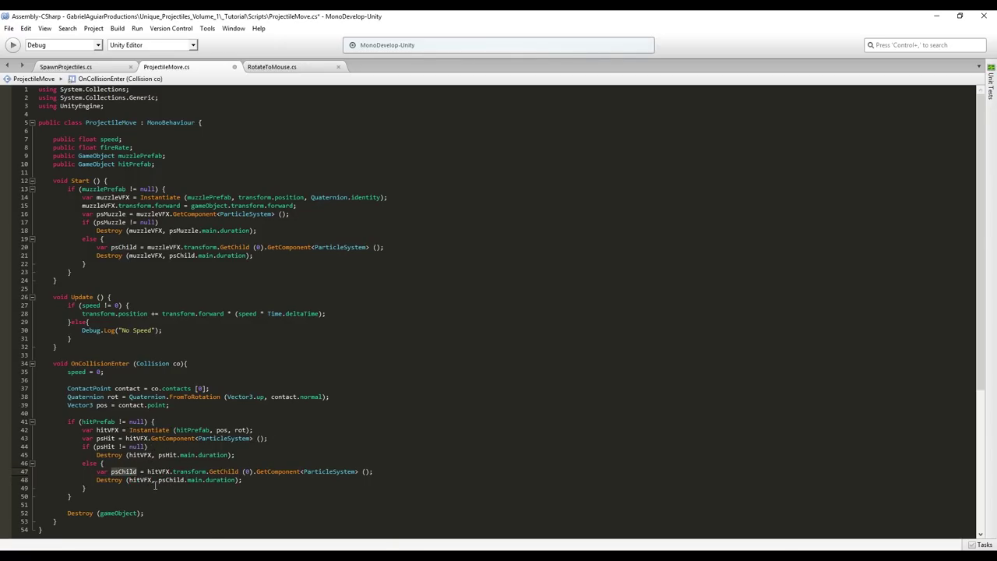
pyautogui.hotkey('ctrl', 's')
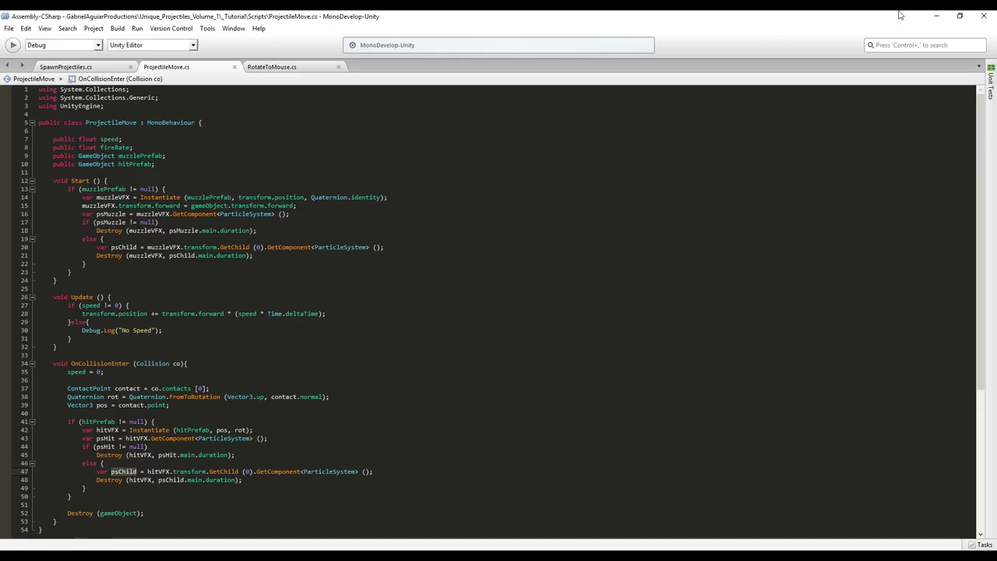
# In Unity, check the particle timings of the vfx_Muzzle_Tutorial prefab's children and set the Beam's Duration to 1.5.
pyautogui.click(937, 16)
pyautogui.click(724, 205)
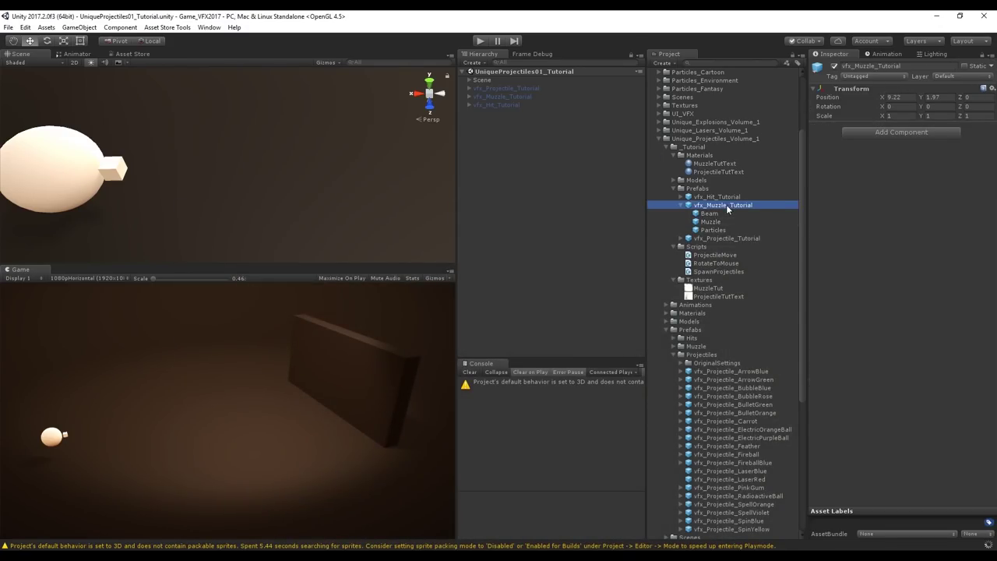
pyautogui.click(706, 215)
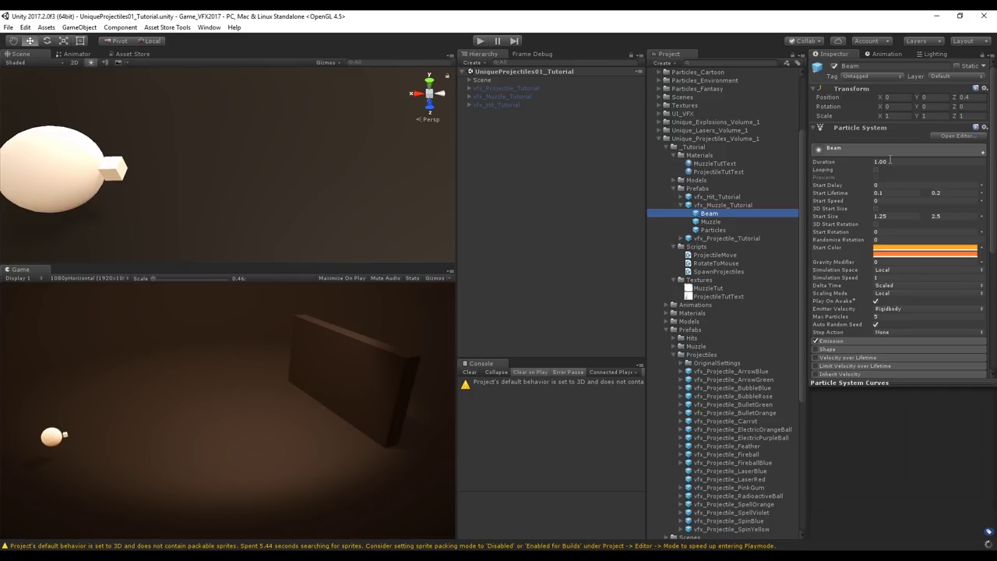
pyautogui.click(715, 224)
pyautogui.click(712, 230)
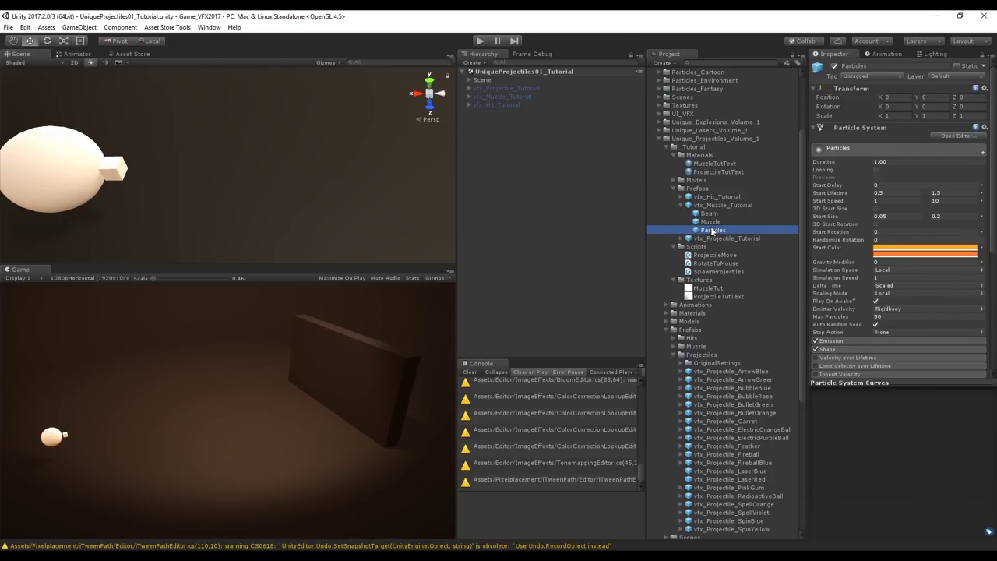
pyautogui.click(939, 193)
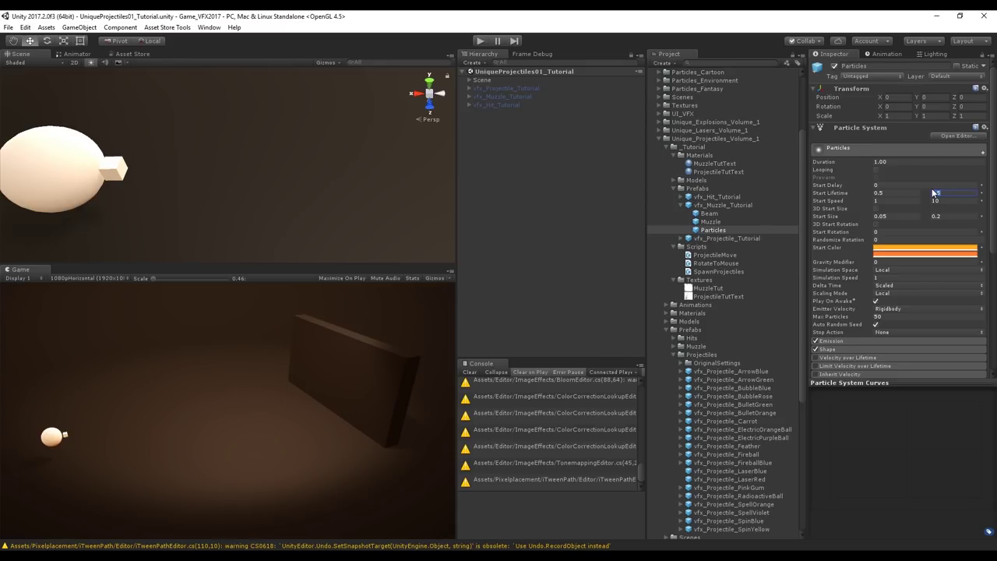
pyautogui.click(725, 213)
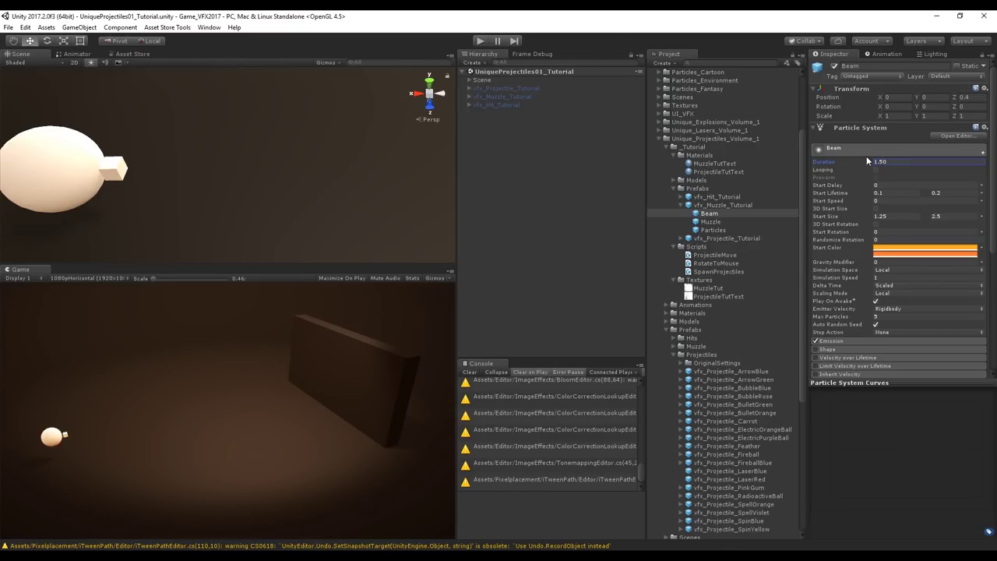
pyautogui.click(709, 223)
pyautogui.click(712, 231)
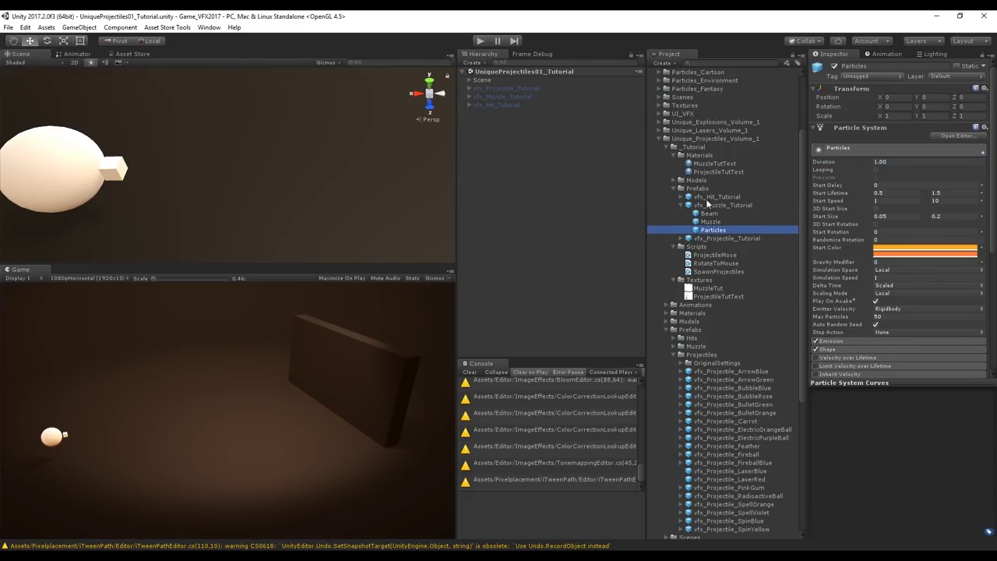
# Examine the Duration and Start Lifetime of the Beam, Muzzle and Particles children of the vfx_Hit_Tutorial prefab.
pyautogui.click(701, 200)
pyautogui.click(681, 205)
pyautogui.click(681, 197)
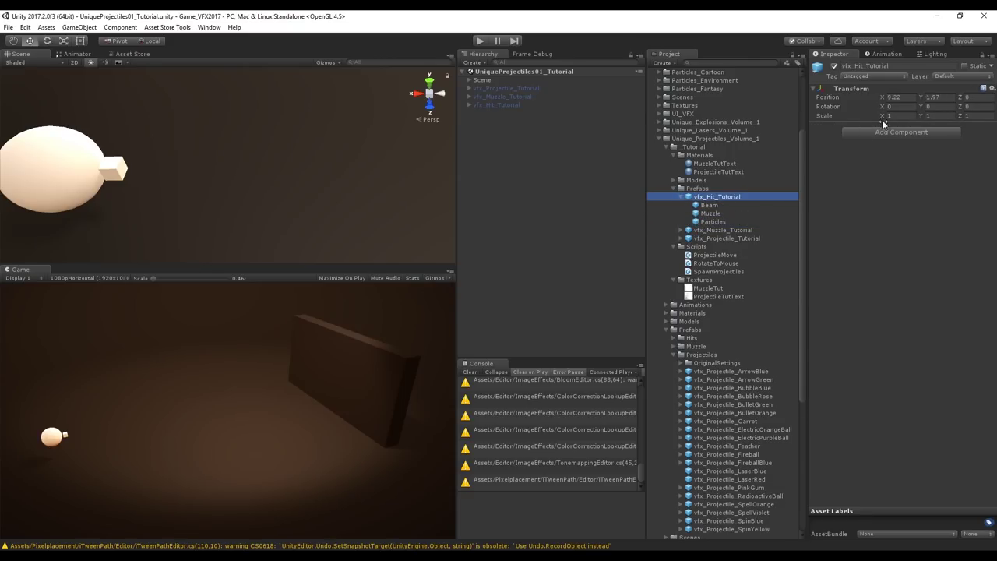
pyautogui.click(709, 205)
pyautogui.click(711, 214)
pyautogui.click(715, 222)
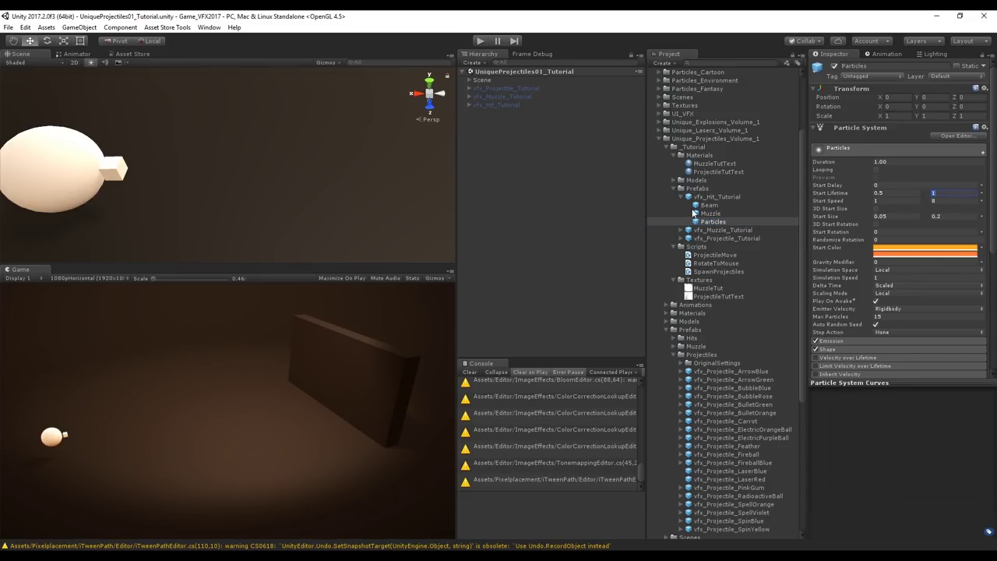
pyautogui.click(710, 205)
pyautogui.click(681, 198)
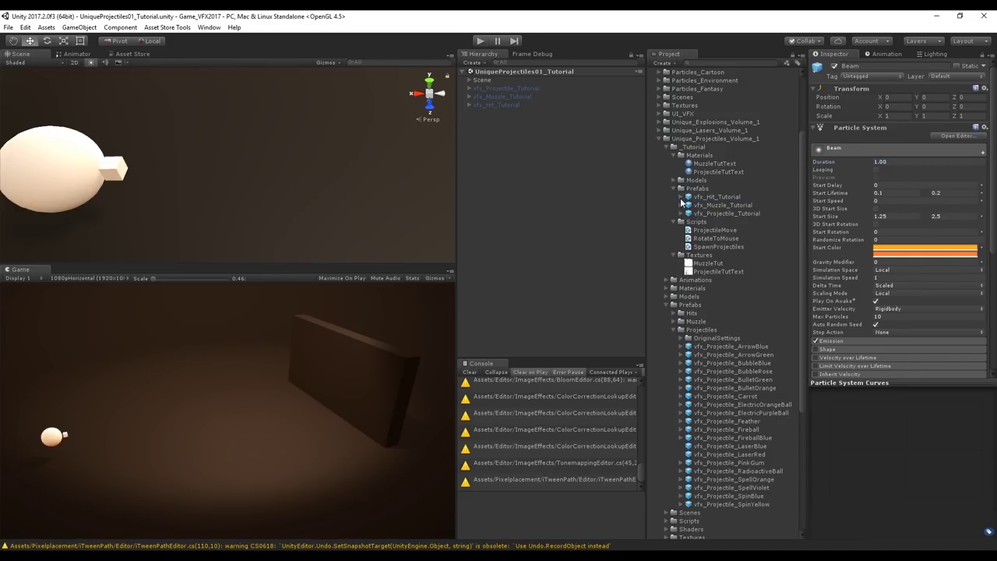
# Play the scene and fire at the wall to check in the hierarchy whether muzzle and hit clones are destroyed.
pyautogui.hotkey('ctrl', 'p')
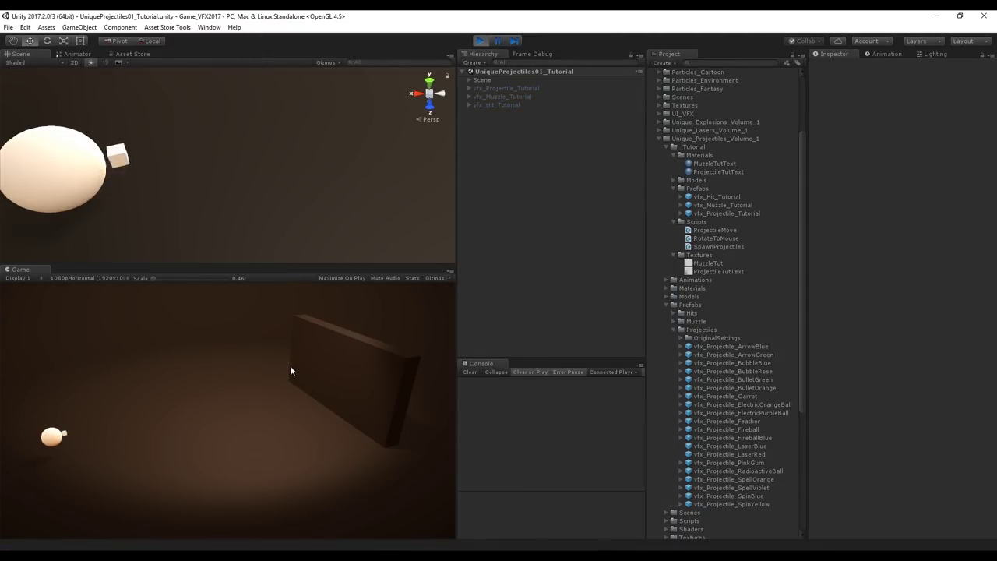
pyautogui.click(290, 365)
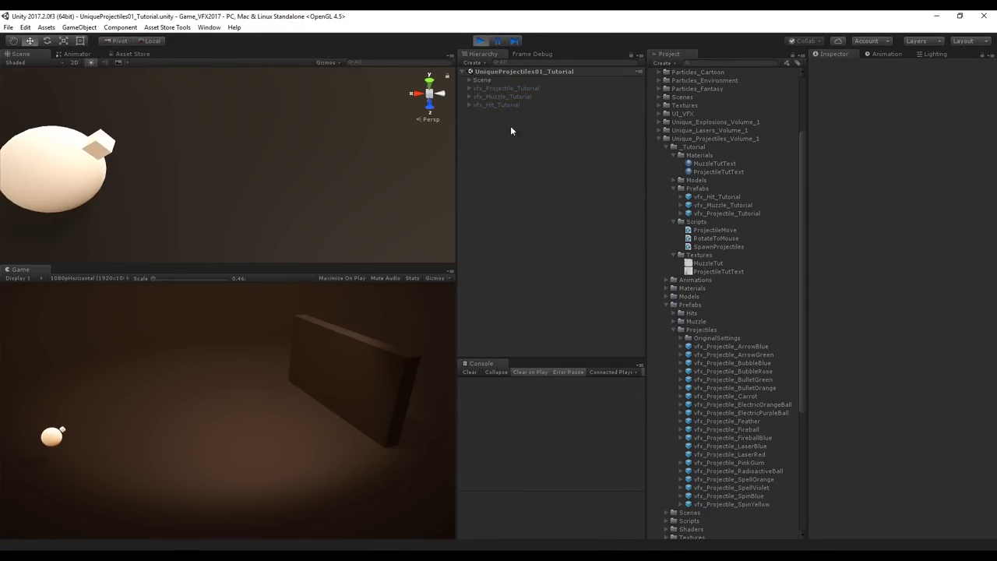
pyautogui.click(354, 368)
pyautogui.click(345, 384)
pyautogui.click(331, 382)
pyautogui.click(299, 353)
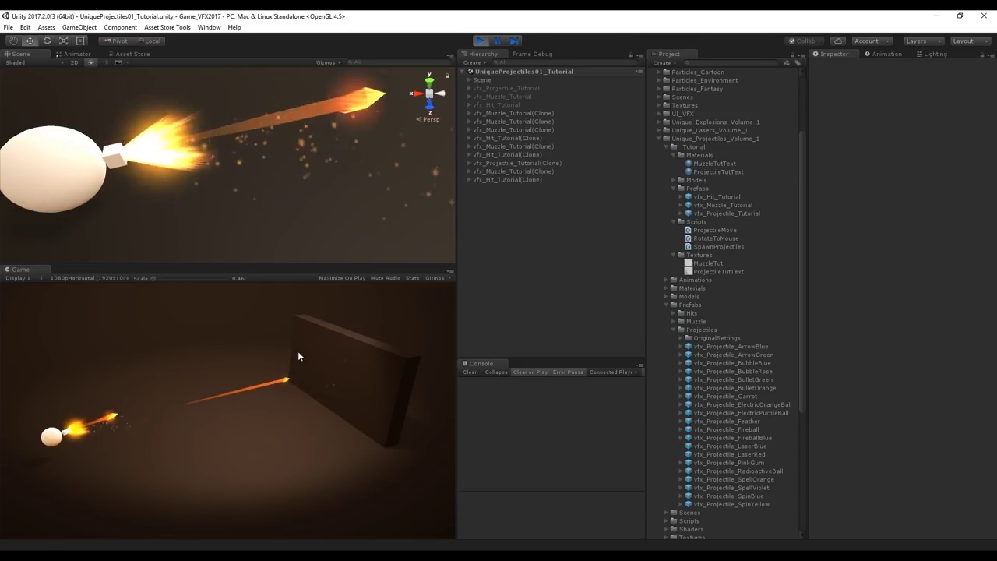
pyautogui.click(341, 383)
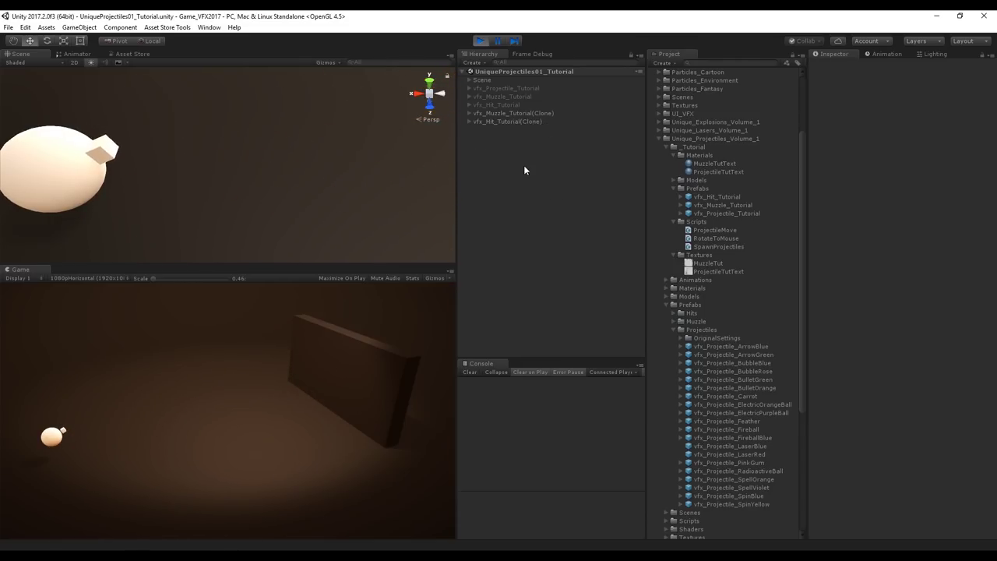
pyautogui.click(311, 370)
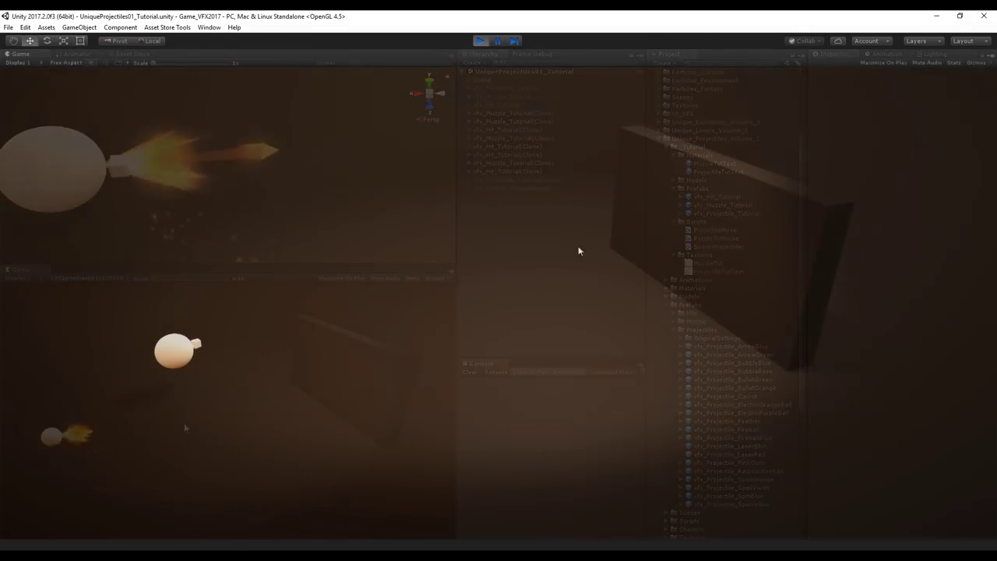
# Fire the tutorial projectile at various points on the wall in the maximized game view to check its muzzle and hit effects.
pyautogui.moveTo(655, 219)
pyautogui.mouseDown()
pyautogui.moveTo(674, 209)
pyautogui.moveTo(767, 235)
pyautogui.moveTo(773, 267)
pyautogui.moveTo(651, 351)
pyautogui.moveTo(492, 387)
pyautogui.moveTo(373, 367)
pyautogui.moveTo(654, 236)
pyautogui.mouseUp()
pyautogui.click(652, 201)
pyautogui.click(746, 228)
pyautogui.click(770, 254)
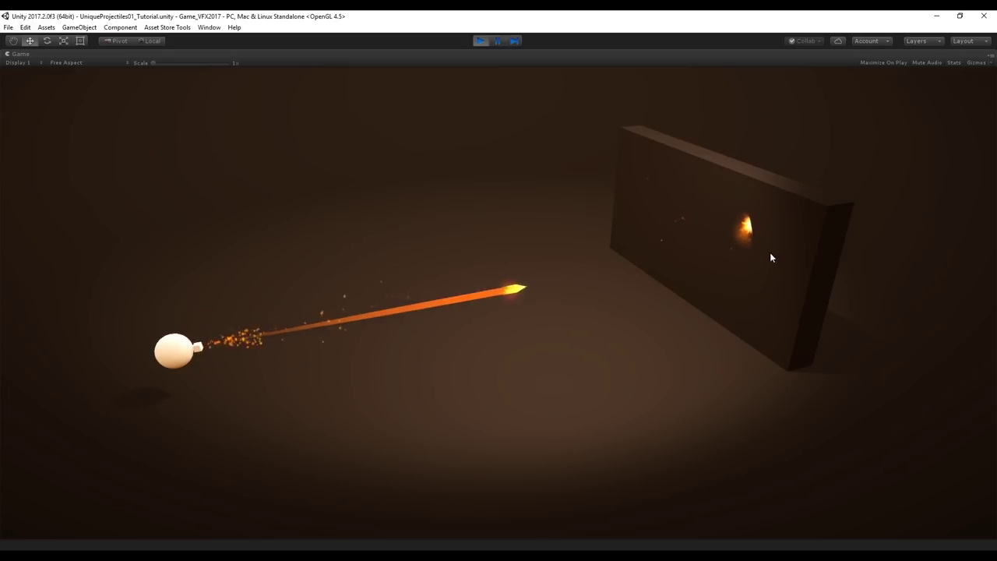
pyautogui.click(736, 304)
pyautogui.click(760, 257)
pyautogui.click(744, 271)
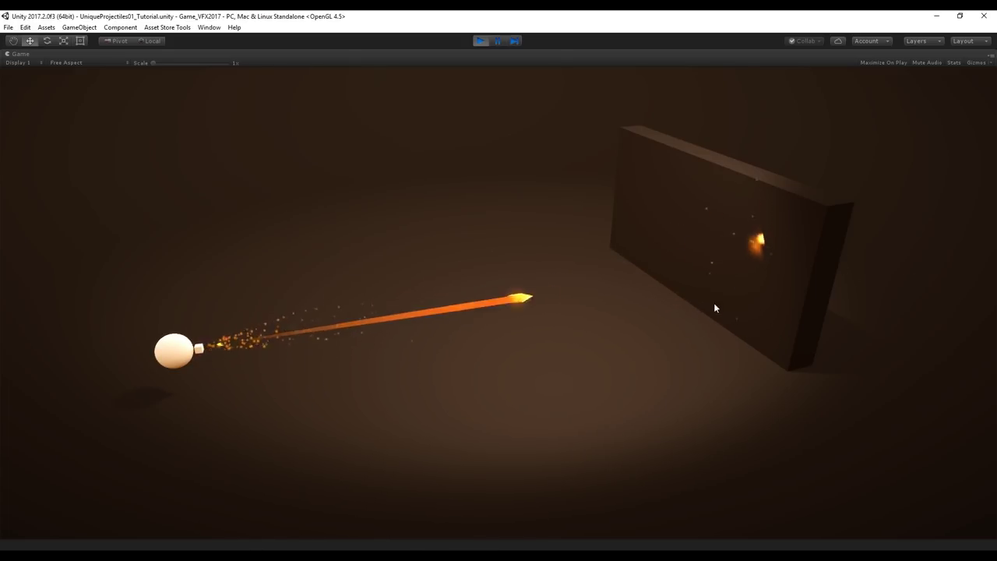
# Fire vfx_Projectile_Fireball and vfx_Projectile_Carrot at the wall and floor to examine their effects.
pyautogui.click(828, 195)
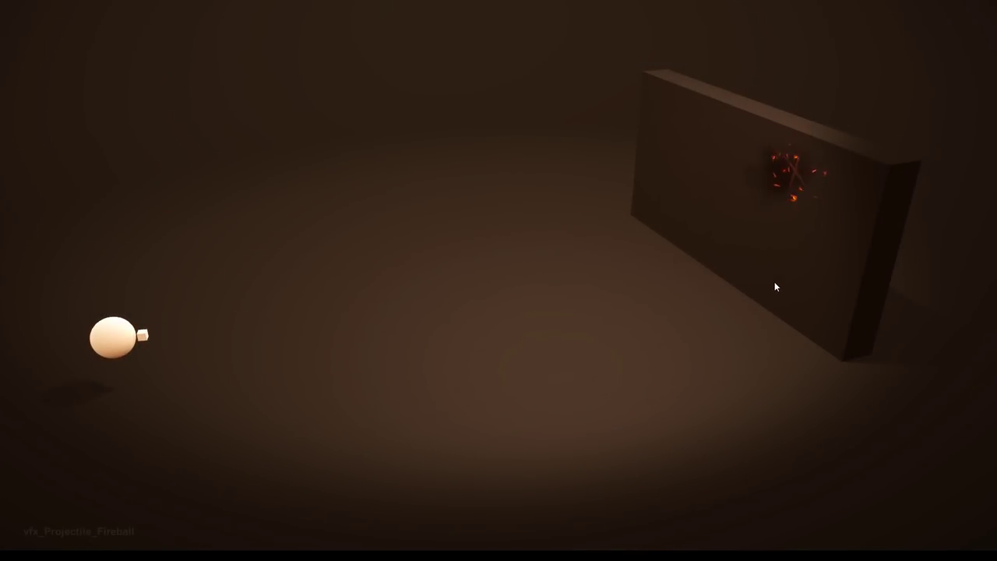
pyautogui.click(827, 197)
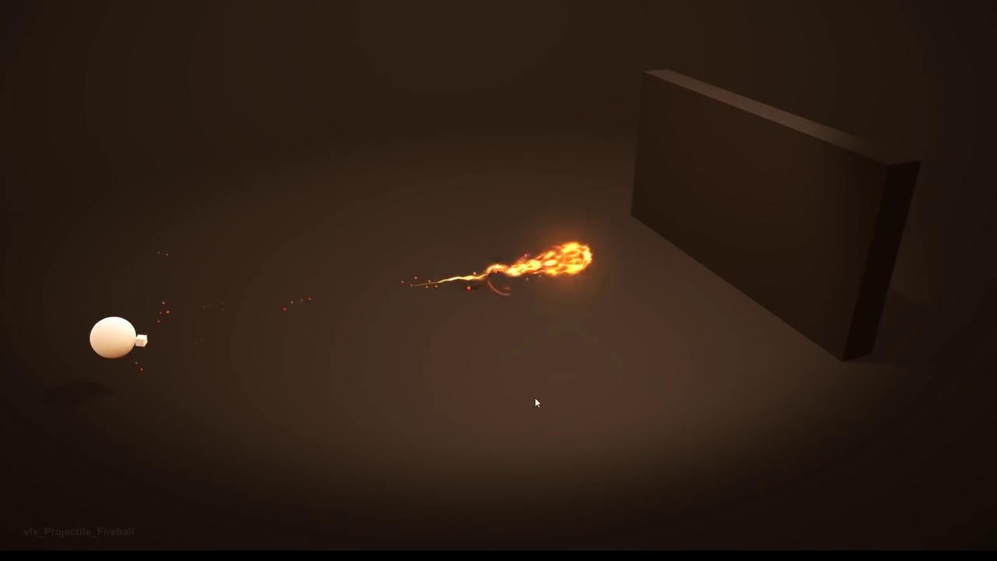
pyautogui.click(694, 161)
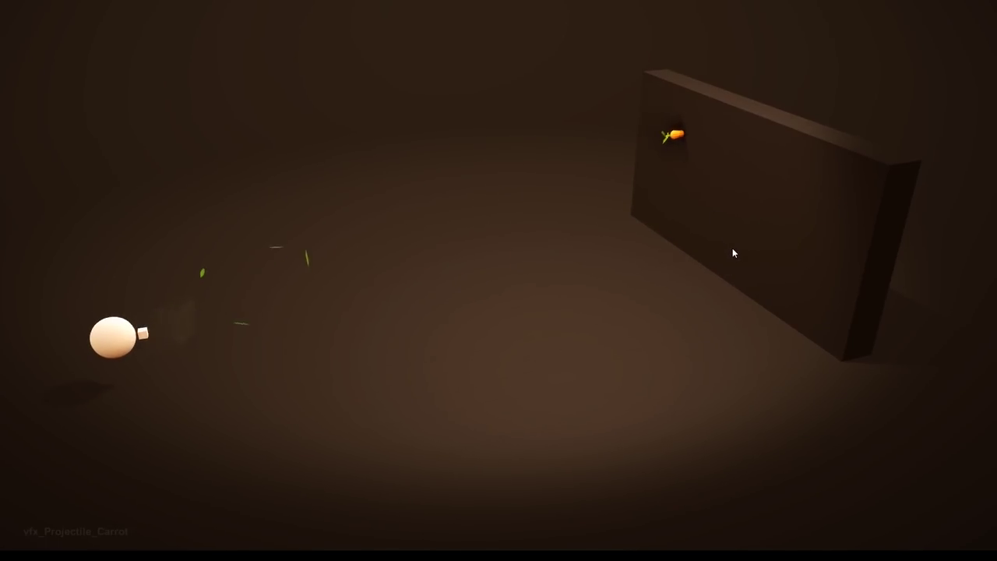
pyautogui.moveTo(766, 191)
pyautogui.mouseDown()
pyautogui.moveTo(798, 258)
pyautogui.moveTo(774, 305)
pyautogui.moveTo(688, 340)
pyautogui.moveTo(438, 341)
pyautogui.moveTo(327, 285)
pyautogui.moveTo(509, 280)
pyautogui.mouseUp()
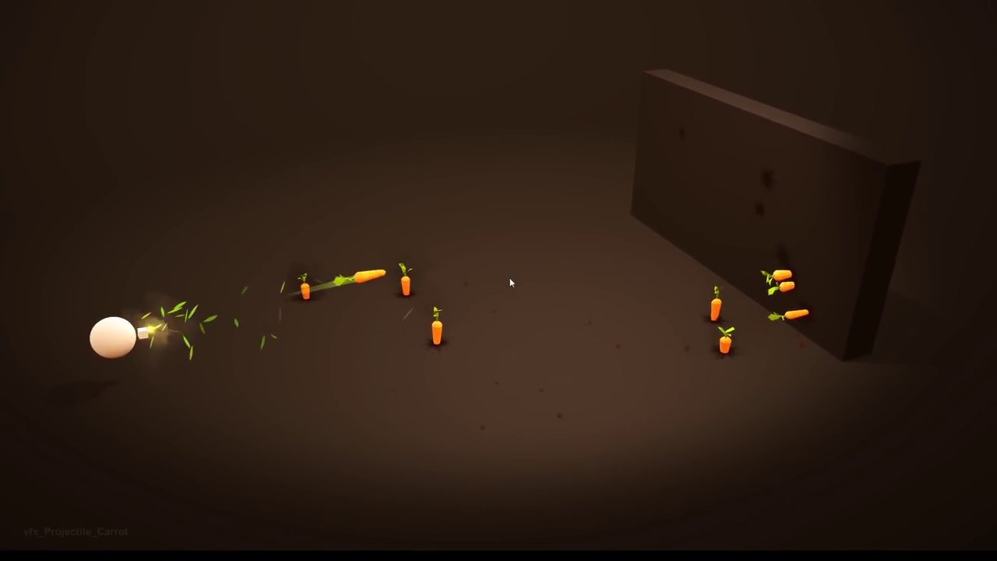
# Shoot vfx_Projectile_Feather at several points on the wall to examine its trail and impact effects.
pyautogui.click(734, 229)
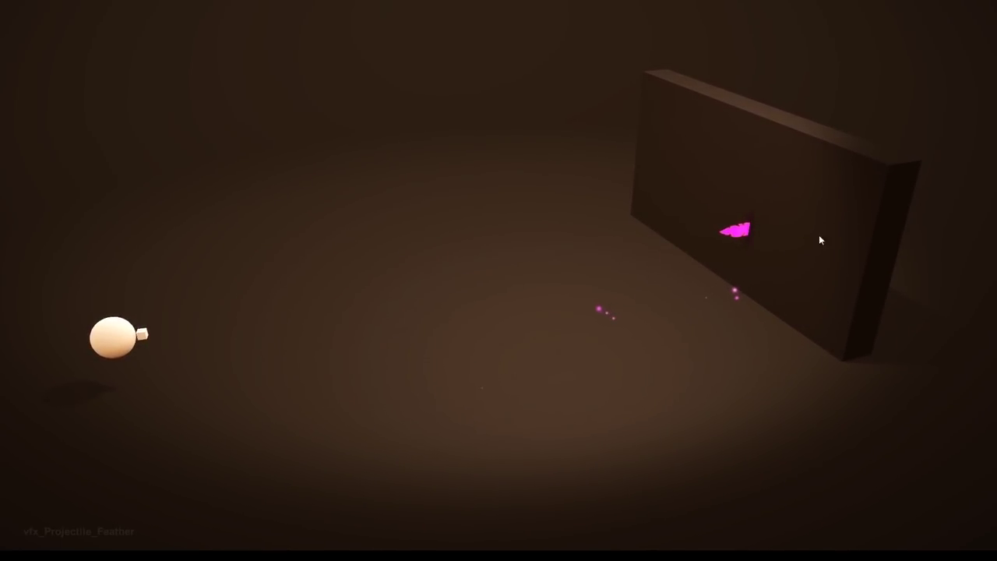
pyautogui.click(860, 209)
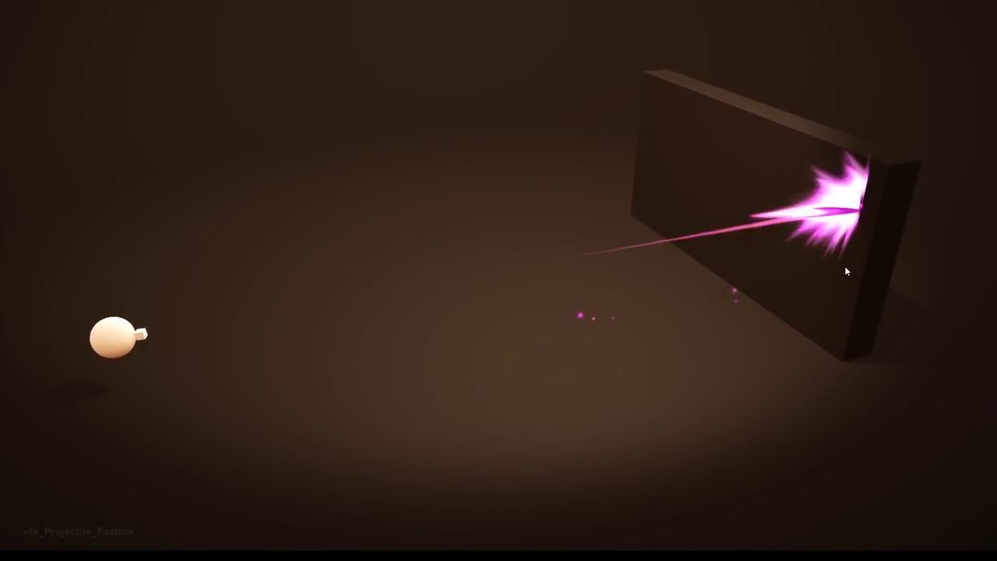
pyautogui.click(744, 222)
pyautogui.click(775, 248)
pyautogui.click(820, 300)
pyautogui.click(744, 232)
# Fire vfx_Projectile_ArrowGreen repeatedly across the wall to examine its muzzle, trail and hit effects.
pyautogui.click(803, 205)
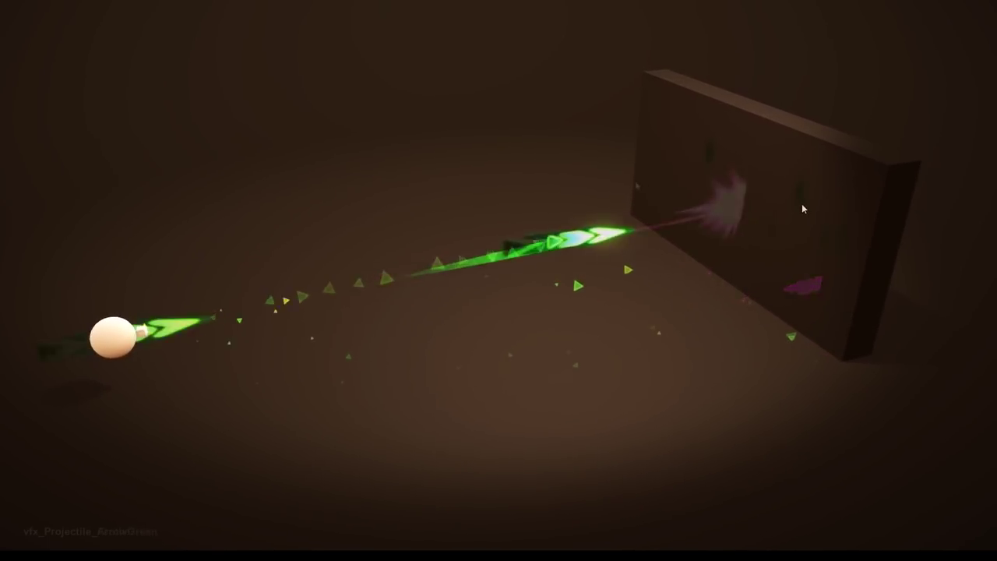
pyautogui.click(759, 265)
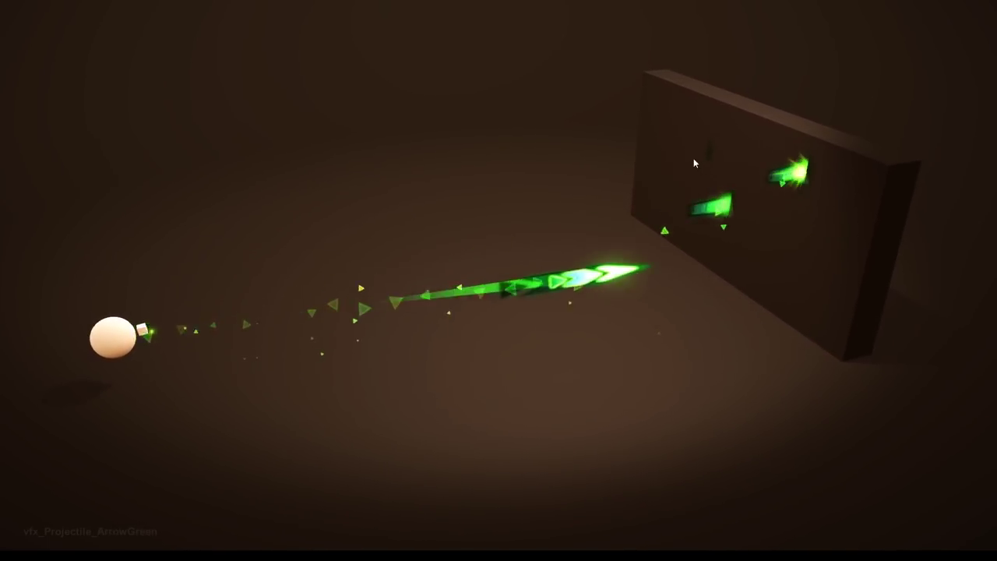
pyautogui.click(688, 184)
pyautogui.click(680, 118)
pyautogui.click(703, 177)
pyautogui.click(751, 198)
pyautogui.click(772, 215)
pyautogui.click(748, 199)
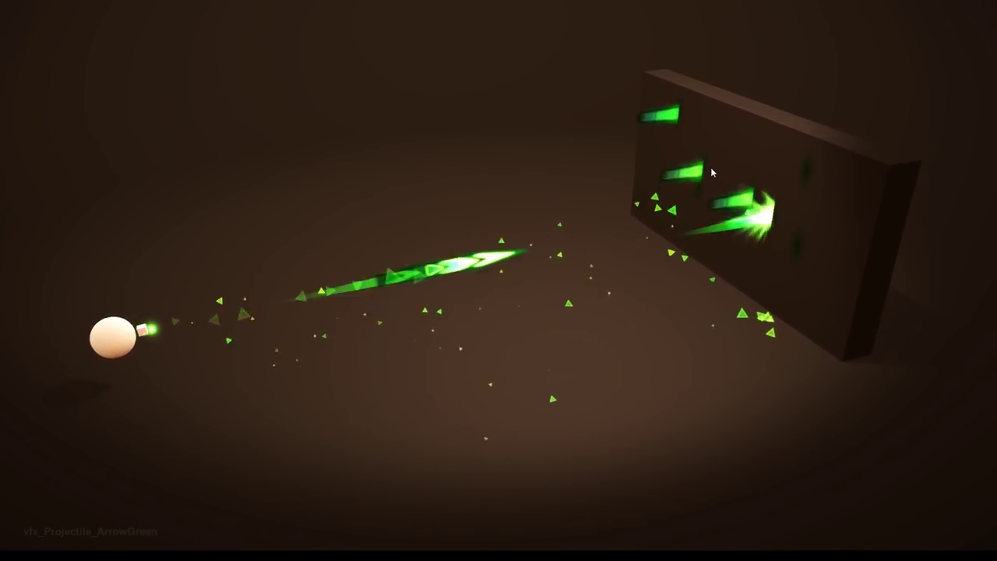
pyautogui.click(705, 153)
pyautogui.click(696, 153)
pyautogui.click(736, 212)
pyautogui.click(799, 237)
pyautogui.click(781, 226)
pyautogui.click(742, 204)
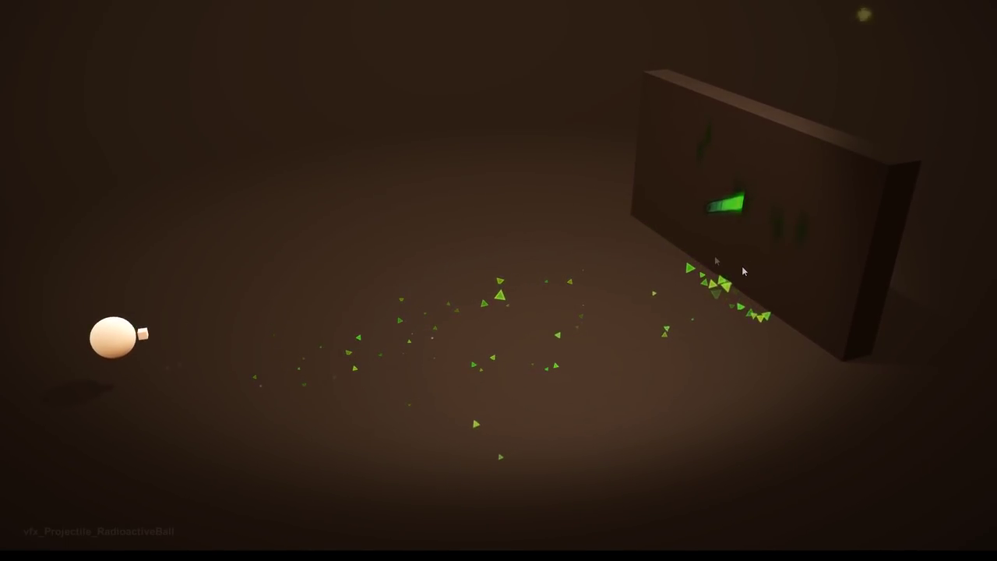
# Test-fire vfx_Projectile_RadioactiveBall and vfx_Projectile_ElectricOrangeBall at the wall to examine their effects.
pyautogui.click(795, 226)
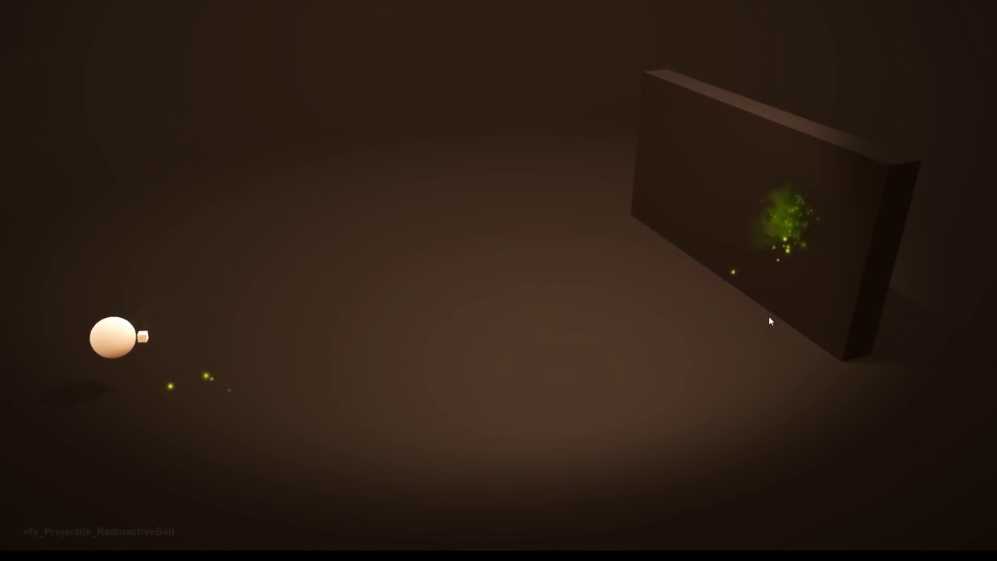
pyautogui.click(714, 162)
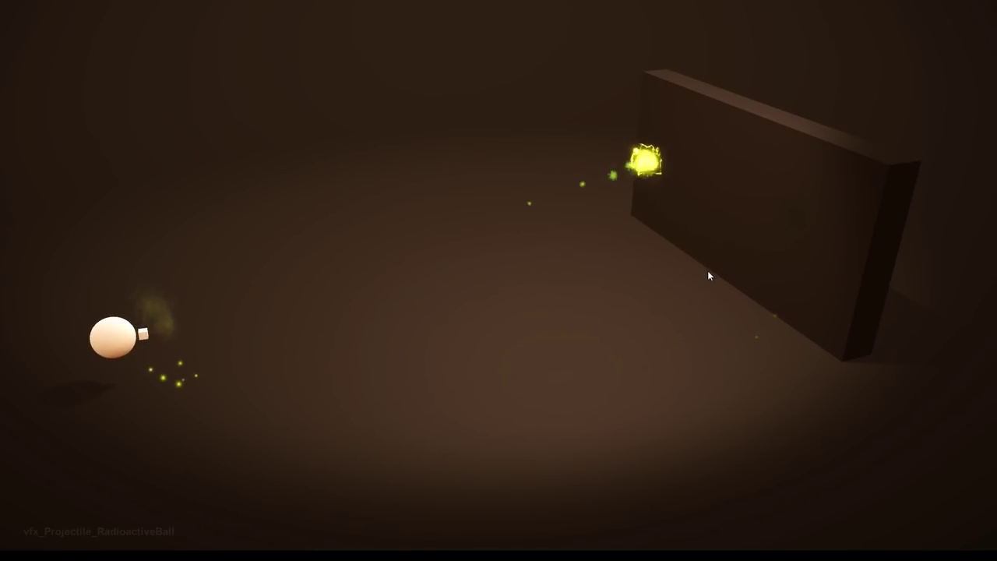
pyautogui.click(753, 220)
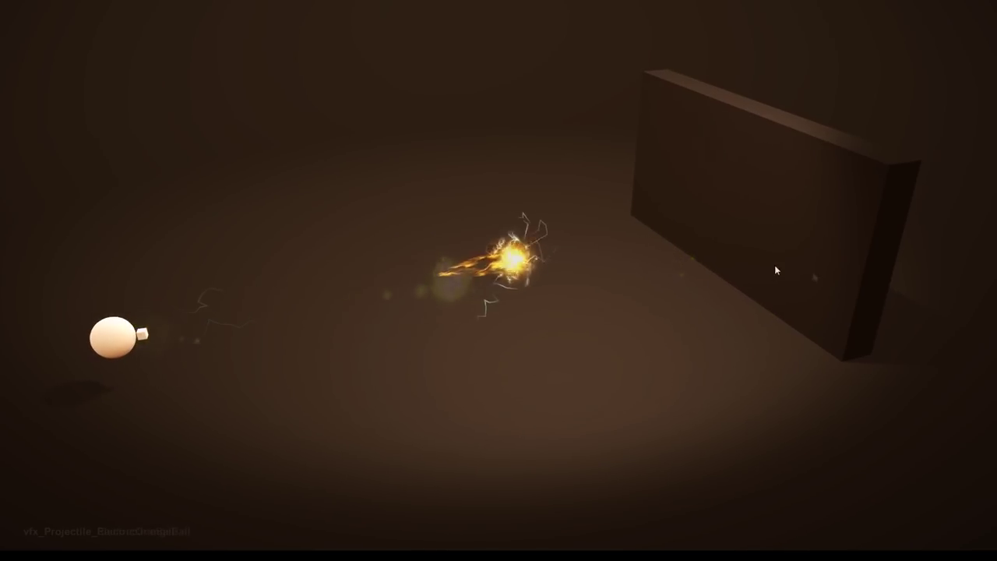
pyautogui.click(729, 186)
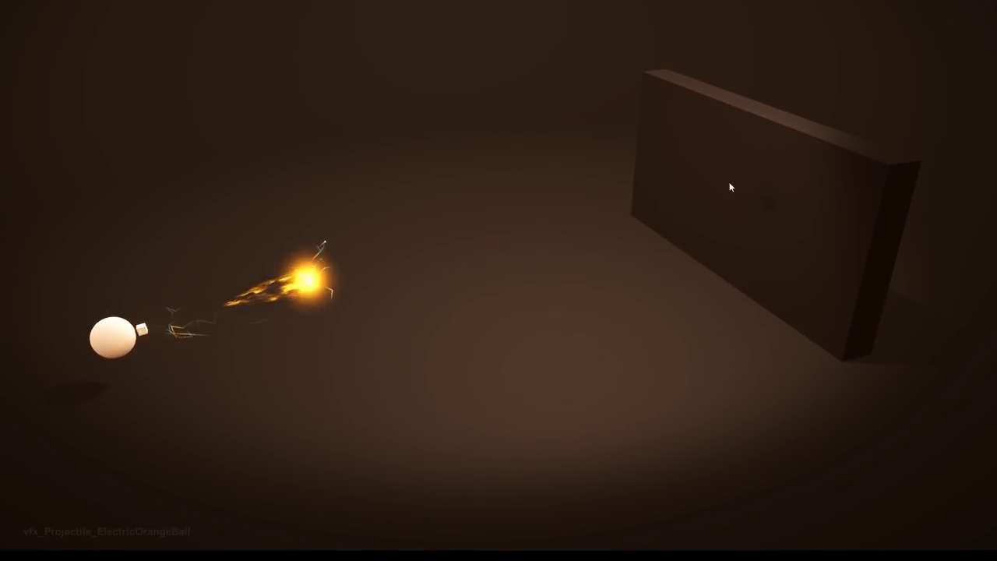